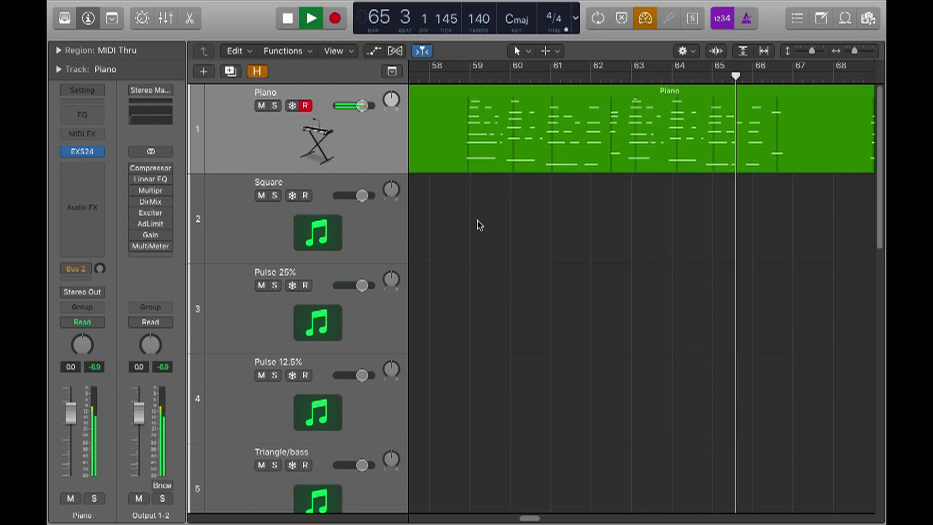
# Listen to the end of the piano take around bar 66 and the start of the take at bar 69
pyautogui.press('space')
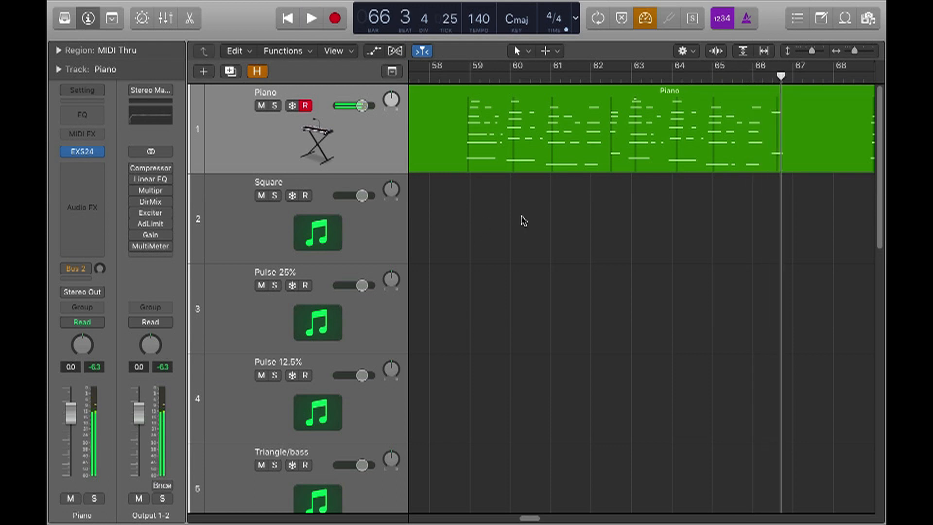
pyautogui.hscroll(10, 621, 203)
pyautogui.hscroll(-2, 617, 199)
pyautogui.click(458, 74)
pyautogui.press('space')
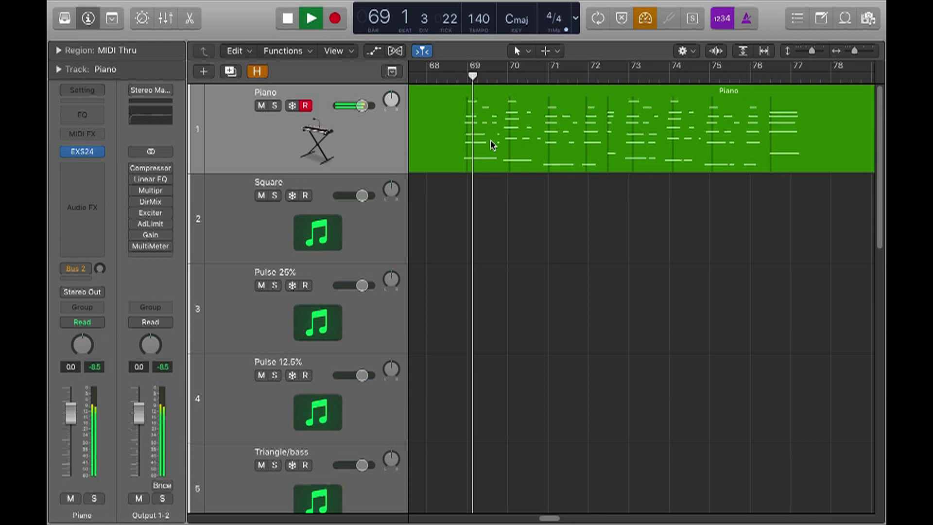
pyautogui.press('space')
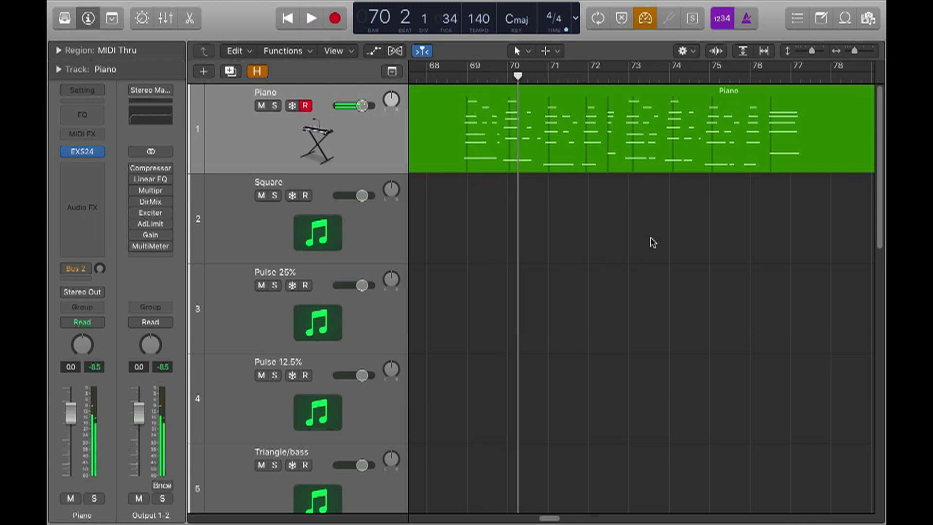
# Split the Piano region at bars 68 and 78 to isolate the last take
pyautogui.moveTo(450, 79); pyautogui.dragTo(426, 82)
pyautogui.click(454, 117)
pyautogui.press('super+t')
pyautogui.click(558, 217)
pyautogui.moveTo(823, 78); pyautogui.dragTo(831, 78)
pyautogui.click(821, 104)
pyautogui.press('super+t')
pyautogui.click(800, 224)
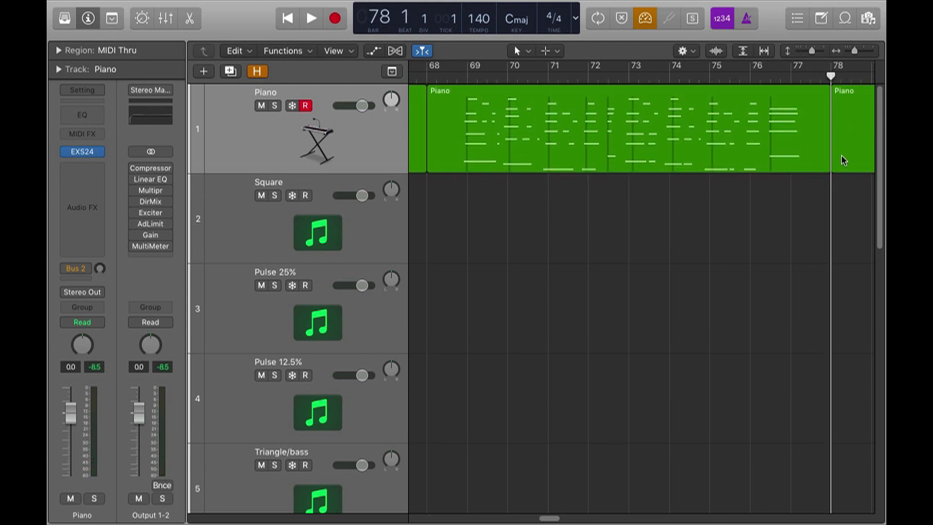
# Delete the Piano regions after bar 78 and before bar 68, keeping only the isolated take
pyautogui.click(843, 155)
pyautogui.press('Delete')
pyautogui.press('super+Left')
pyautogui.press('super+Left')
pyautogui.press('super+Left')
pyautogui.press('super+Left')
pyautogui.press('super+Up')
pyautogui.press('super+Up')
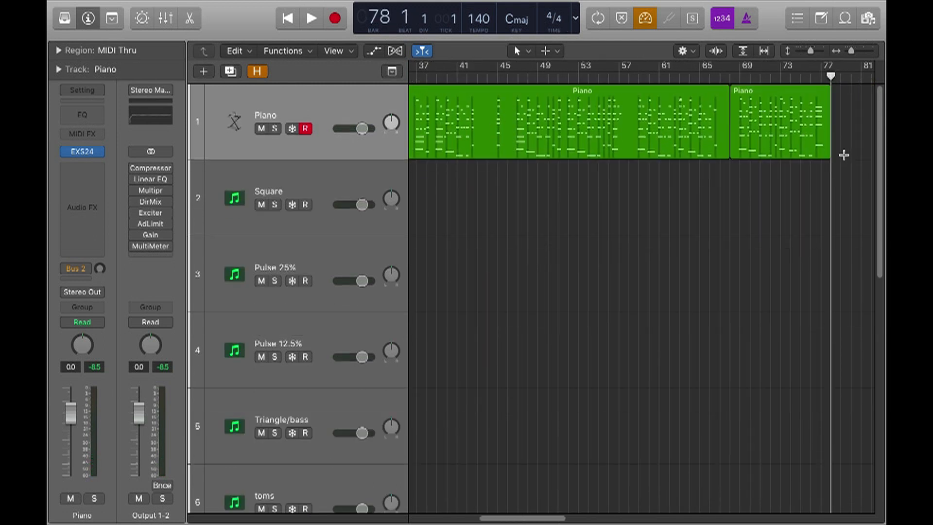
pyautogui.click(660, 150)
pyautogui.press('Delete')
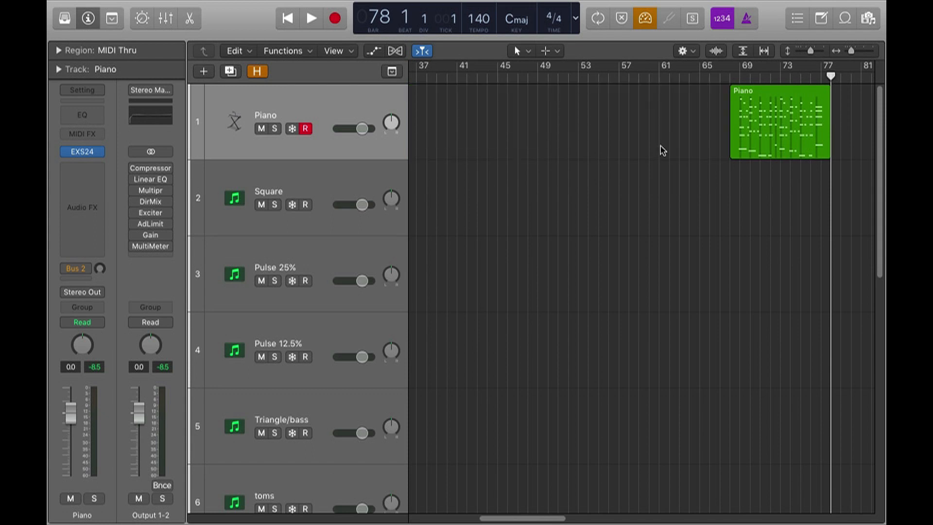
# Set the cycle range from bar 69 to bar 77 over the remaining Piano region
pyautogui.hscroll(5, 636, 195)
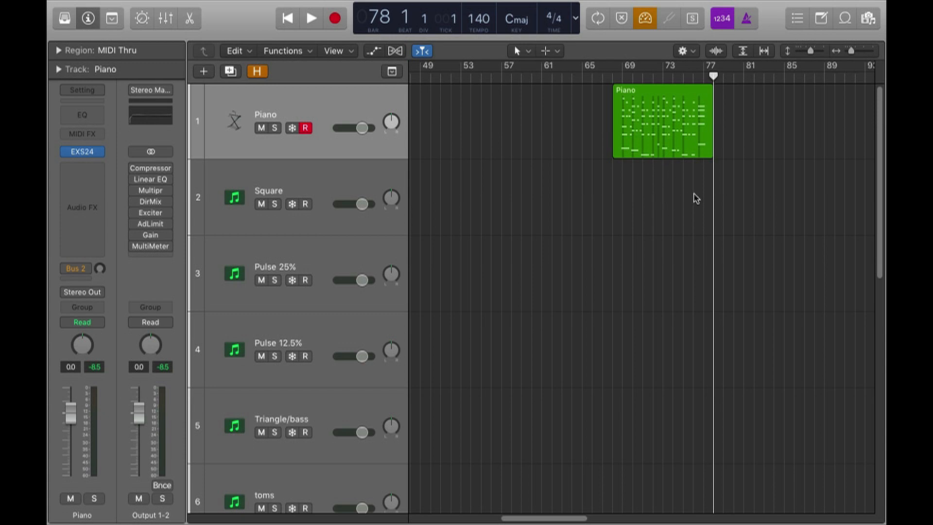
pyautogui.hscroll(5, 696, 198)
pyautogui.hscroll(-5, 696, 199)
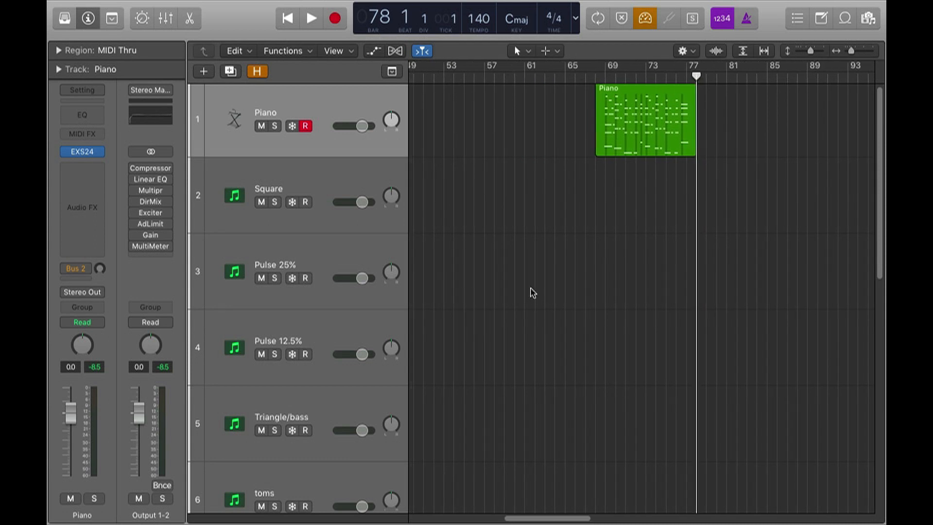
pyautogui.moveTo(611, 67); pyautogui.dragTo(687, 69)
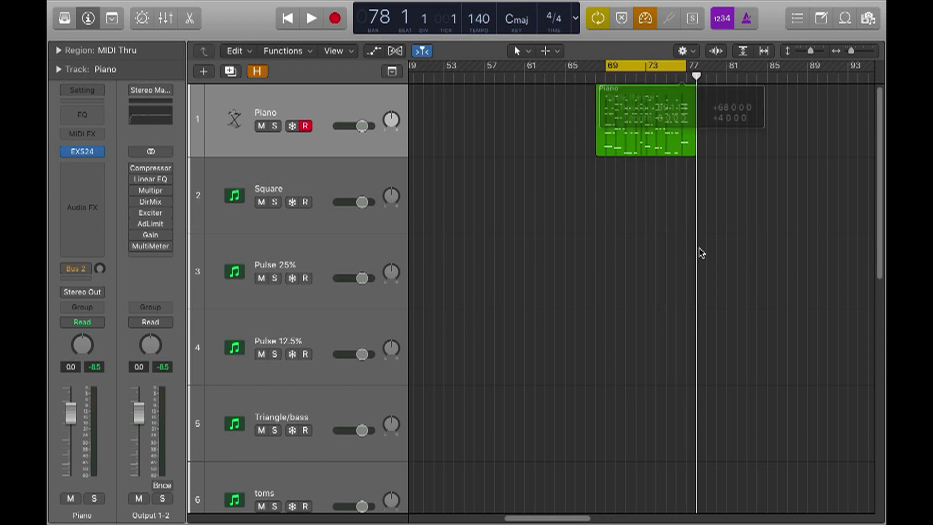
# Open the Piano region in the Piano Roll and quantize all its notes to 1/16 Note
pyautogui.click(643, 139)
pyautogui.press('p')
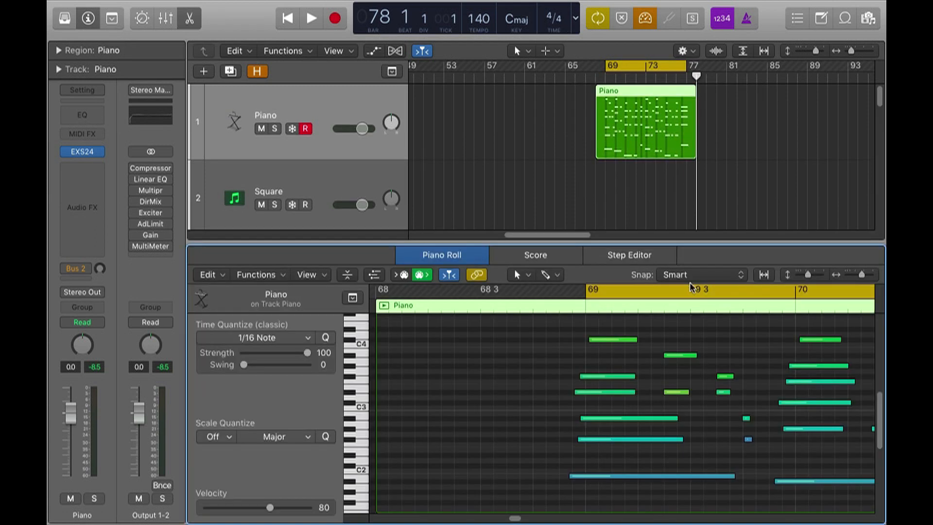
pyautogui.press('super+a')
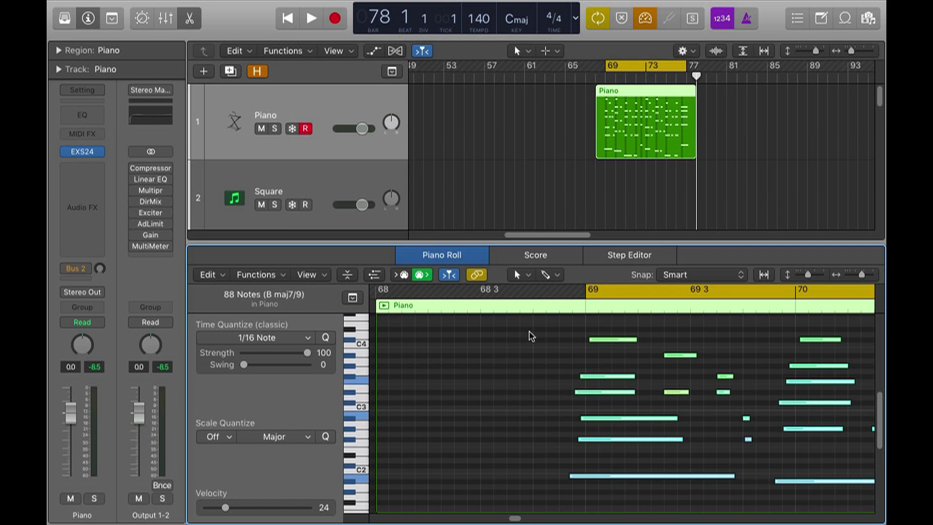
pyautogui.click(271, 353)
pyautogui.moveTo(270, 354); pyautogui.dragTo(480, 355)
# Try a 1/8 Note time quantize on all notes and return the setting to 1/16 Note
pyautogui.click(248, 342)
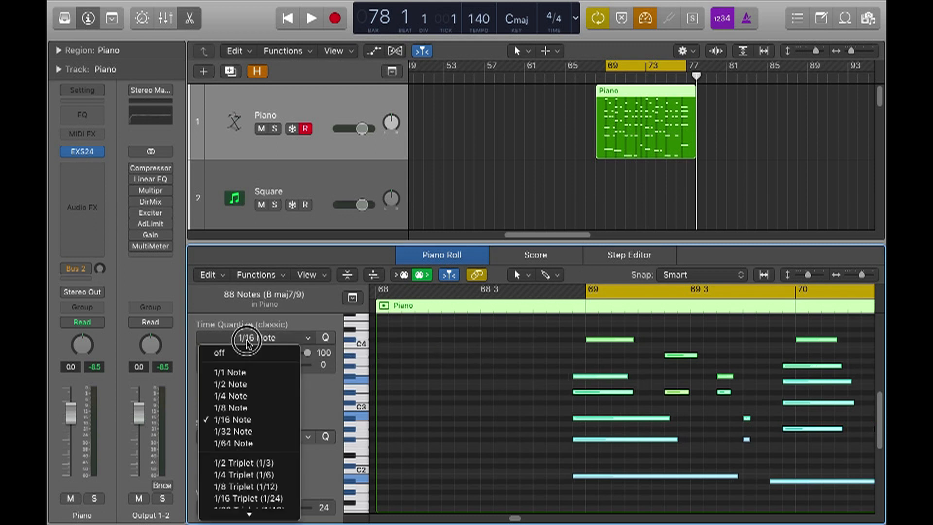
pyautogui.click(231, 408)
pyautogui.moveTo(323, 353); pyautogui.dragTo(427, 358)
pyautogui.click(283, 337)
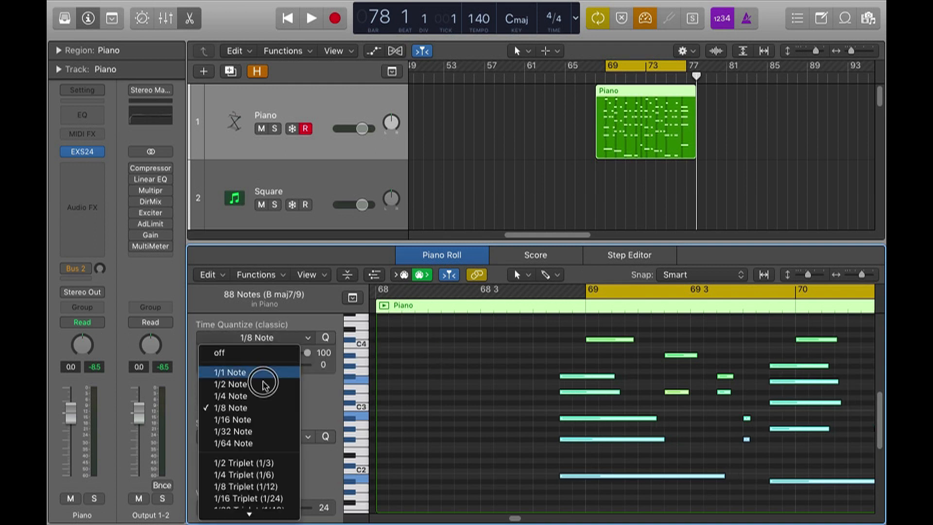
pyautogui.click(252, 419)
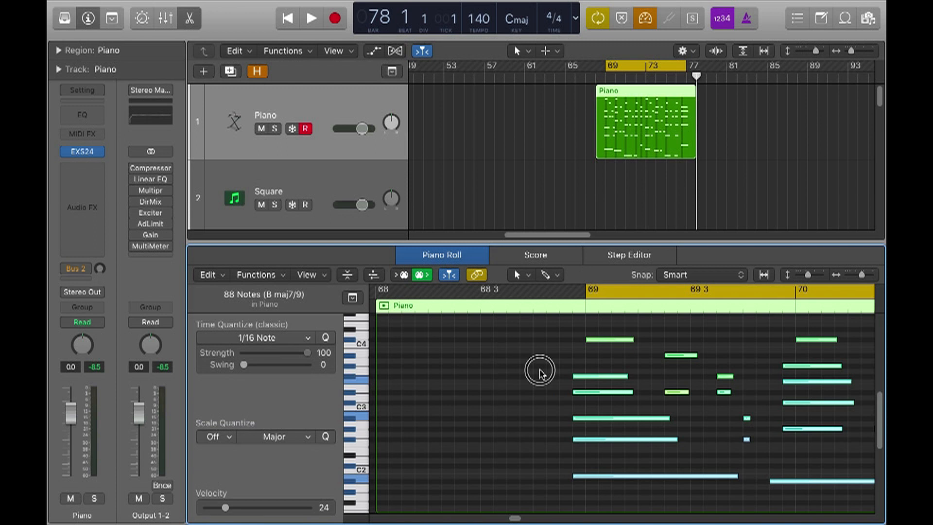
# Move the four early chord notes and the bass note of the second chord onto the start of bar 70
pyautogui.click(560, 374)
pyautogui.hscroll(3, 559, 374)
pyautogui.moveTo(463, 366); pyautogui.dragTo(526, 430)
pyautogui.click(471, 384)
pyautogui.hscroll(5, 558, 379)
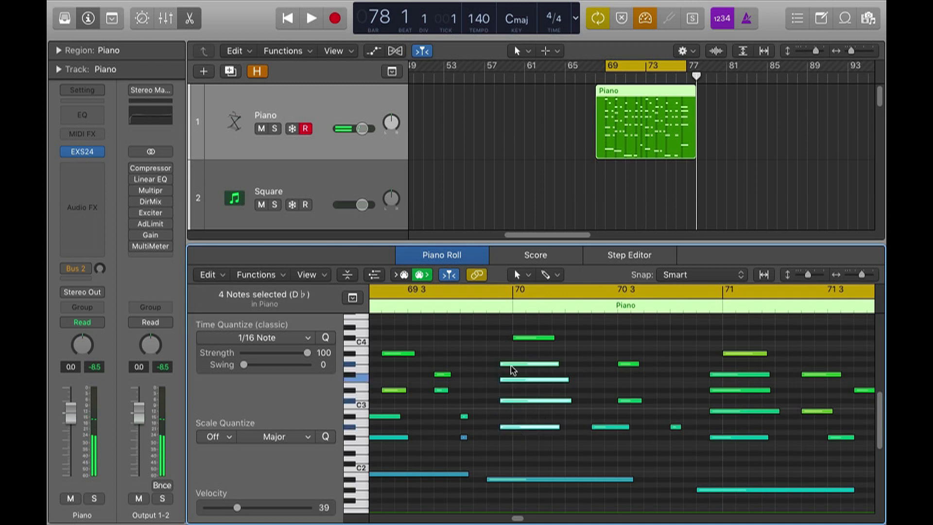
pyautogui.moveTo(525, 366); pyautogui.dragTo(538, 366)
pyautogui.moveTo(507, 482); pyautogui.dragTo(533, 481)
# Move the early low note in the middle of bar 70 onto beat 3, checking it with playback
pyautogui.hscroll(3, 533, 480)
pyautogui.moveTo(454, 424); pyautogui.dragTo(512, 437)
pyautogui.press('space')
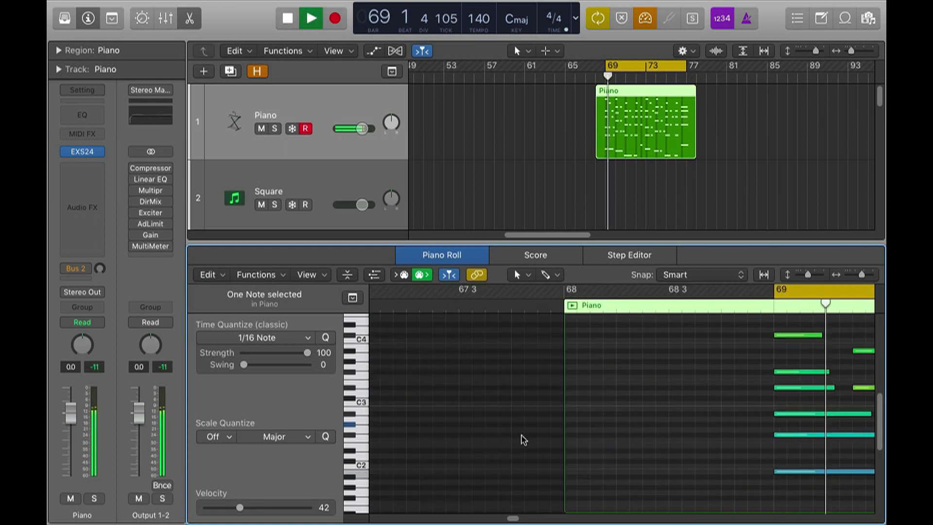
pyautogui.hscroll(10, 620, 409)
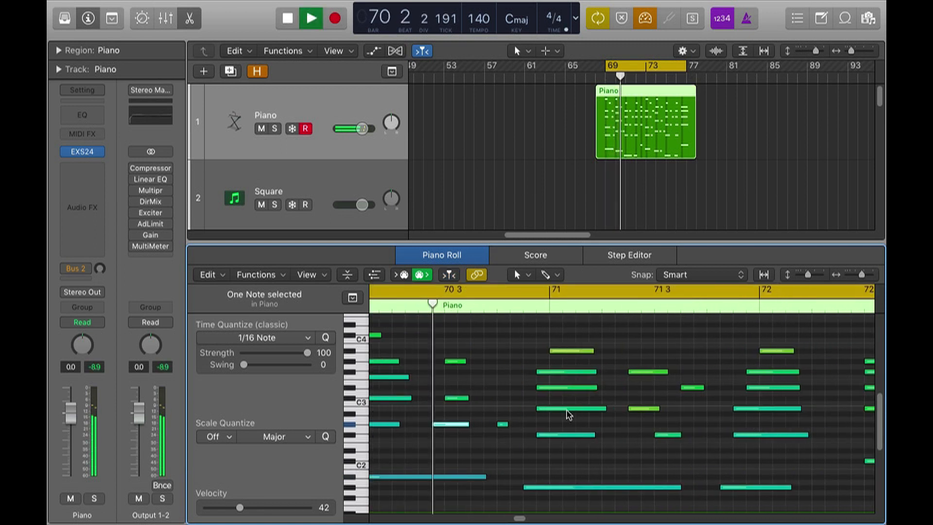
pyautogui.hscroll(-2, 567, 411)
pyautogui.press('space')
pyautogui.click(470, 417)
pyautogui.moveTo(469, 427); pyautogui.dragTo(484, 428)
# Play back the opening bars and move the early chord and bass notes onto the start of bar 71
pyautogui.press('space')
pyautogui.hscroll(10, 622, 428)
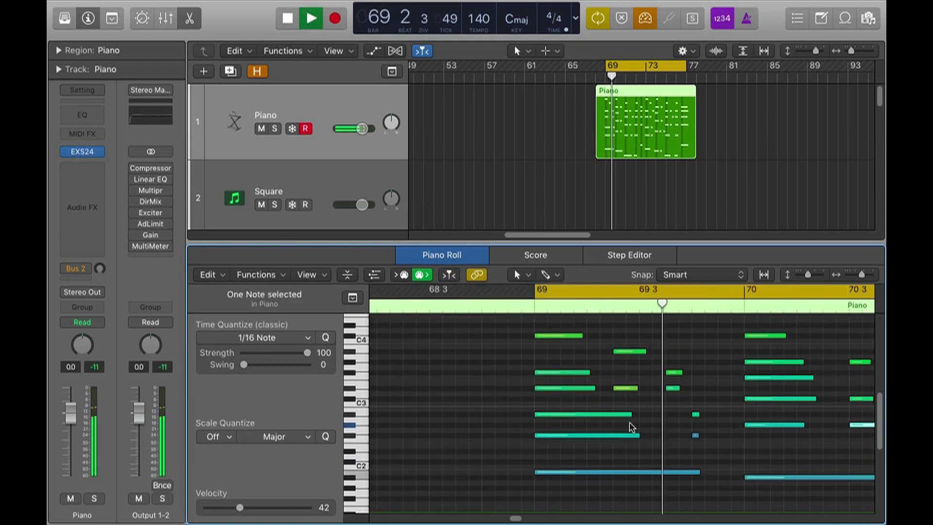
pyautogui.hscroll(10, 629, 427)
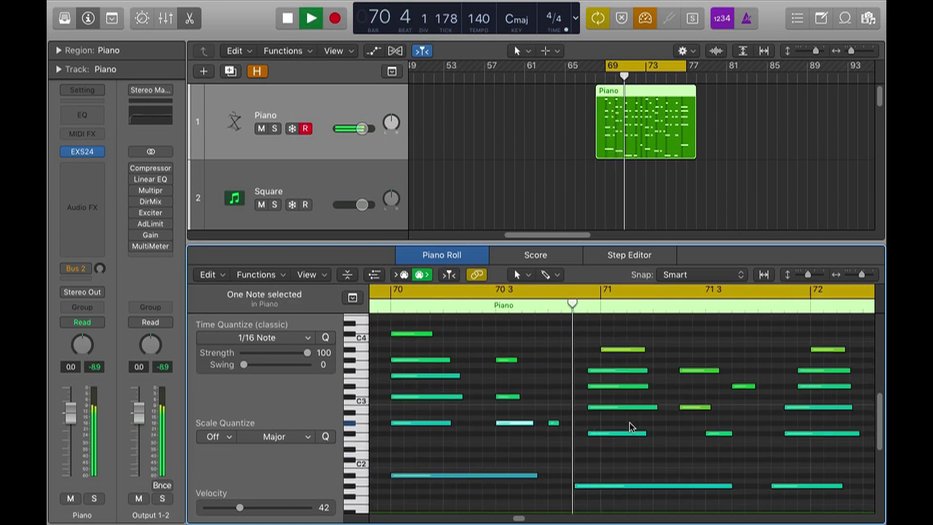
pyautogui.press('space')
pyautogui.moveTo(453, 489); pyautogui.dragTo(485, 379)
pyautogui.moveTo(496, 486); pyautogui.dragTo(587, 485)
pyautogui.click(485, 471)
# Move the early chord and bass notes of the fourth chord onto the start of bar 72 and play it back
pyautogui.hscroll(5, 485, 470)
pyautogui.click(545, 488)
pyautogui.moveTo(528, 446); pyautogui.dragTo(563, 361)
pyautogui.moveTo(559, 406); pyautogui.dragTo(586, 401)
pyautogui.moveTo(561, 364)
pyautogui.mouseDown()
pyautogui.moveTo(585, 383)
pyautogui.moveTo(585, 365)
pyautogui.moveTo(572, 365)
pyautogui.mouseUp()
pyautogui.press('space')
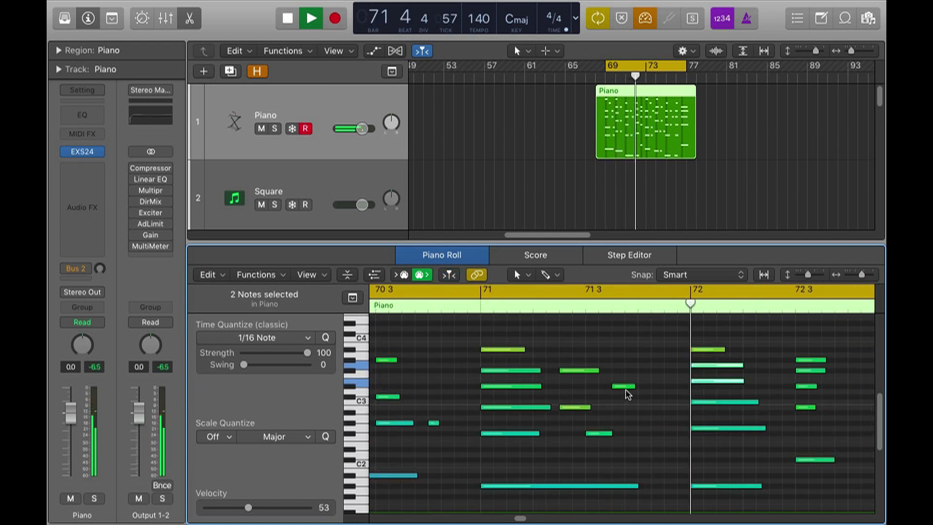
pyautogui.press('space')
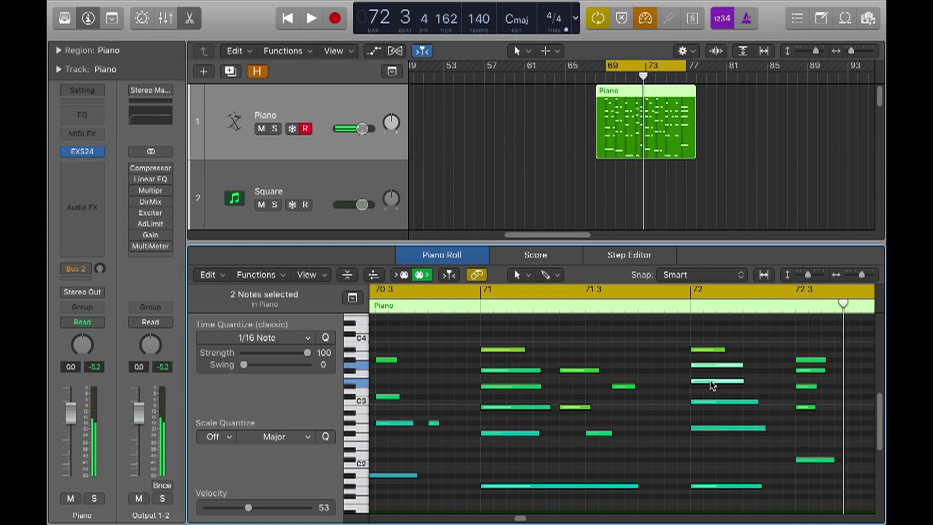
# Turn off cycle mode, listen to the bar 72 chord, and undo the last moves of its two upper-middle notes
pyautogui.press('c')
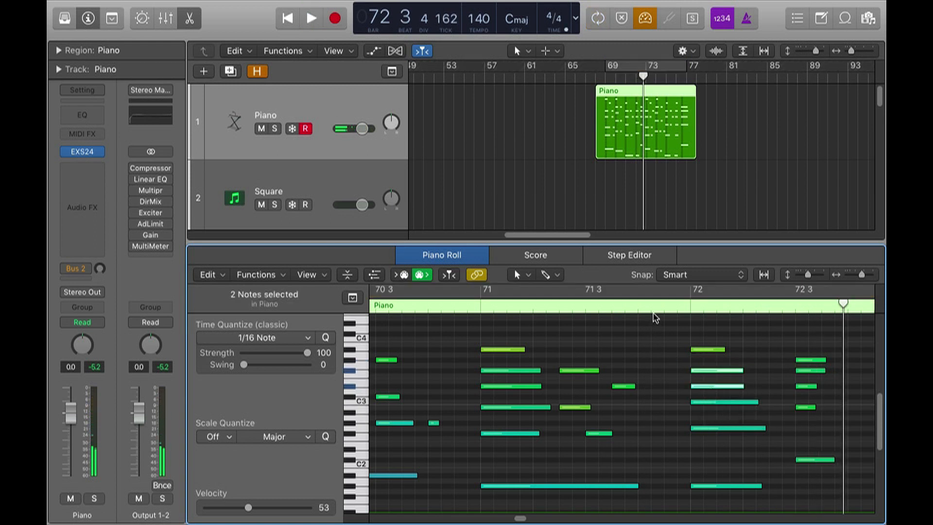
pyautogui.doubleClick(652, 307)
pyautogui.press('space')
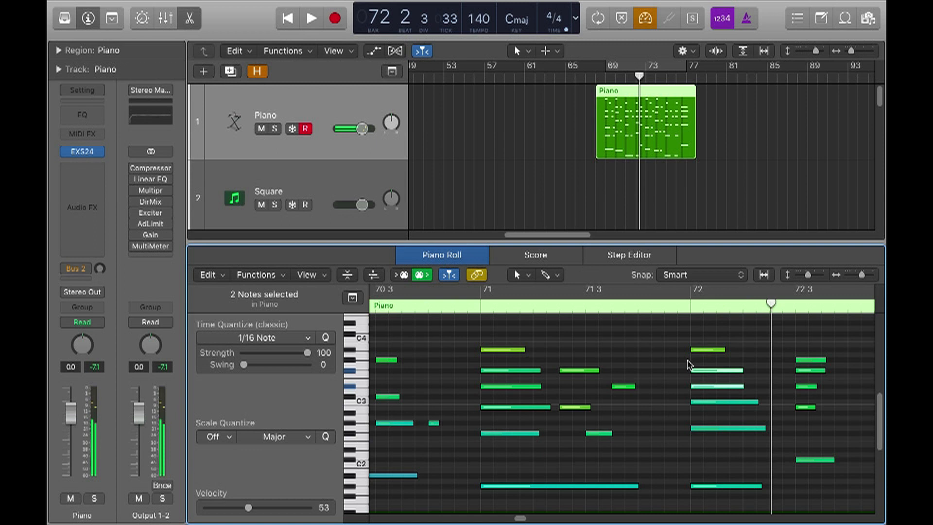
pyautogui.press('super+z')
pyautogui.press('super+z')
pyautogui.press('super+z')
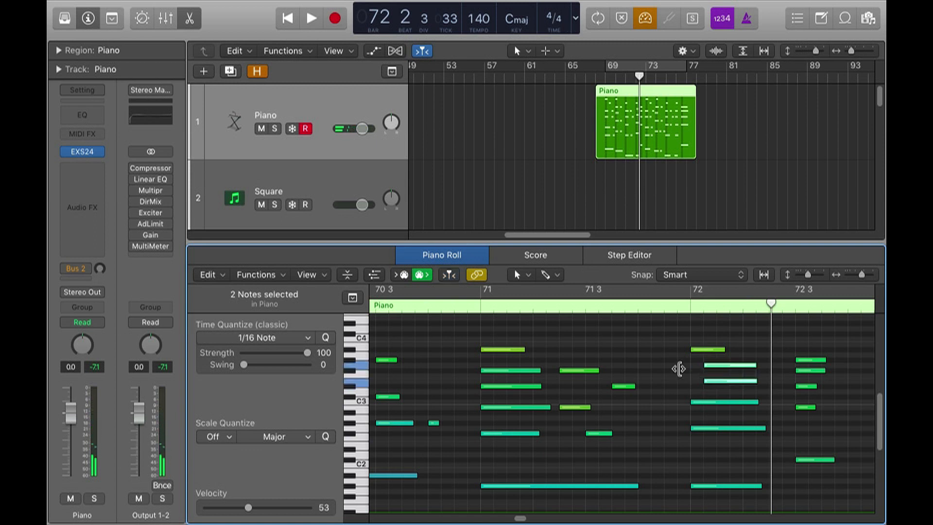
# Move the two upper-middle notes onto bar 72 a semitone lower, and lower the two notes beneath them by a semitone
pyautogui.click(653, 364)
pyautogui.moveTo(652, 364); pyautogui.dragTo(707, 373)
pyautogui.click(681, 431)
pyautogui.keyDown('shift'); pyautogui.click(670, 406); pyautogui.keyUp('shift')
pyautogui.moveTo(670, 406); pyautogui.dragTo(702, 409)
# Play back from the start of bar 72 to check the corrected chord and the following bar
pyautogui.click(689, 309)
pyautogui.press('space')
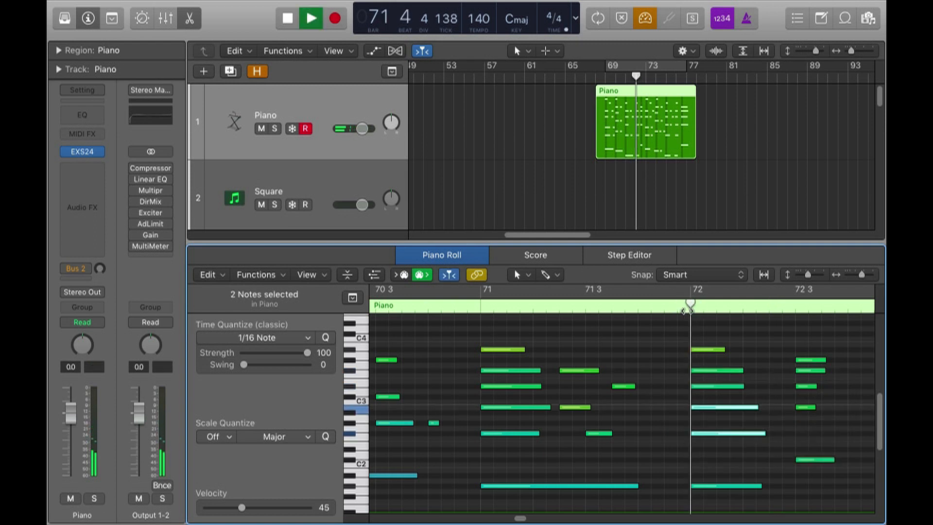
pyautogui.hscroll(5, 662, 322)
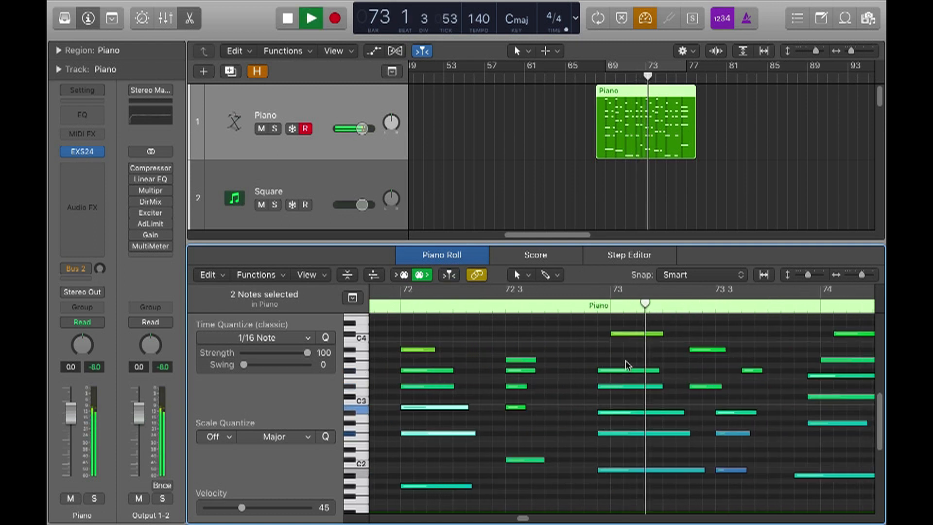
pyautogui.click(603, 356)
pyautogui.press('space')
# Select every note from the bar 73 chord to the end of the Piano region and delete them
pyautogui.press('super+Left')
pyautogui.press('super+Left')
pyautogui.press('super+Up')
pyautogui.press('super+Left')
pyautogui.press('super+Up')
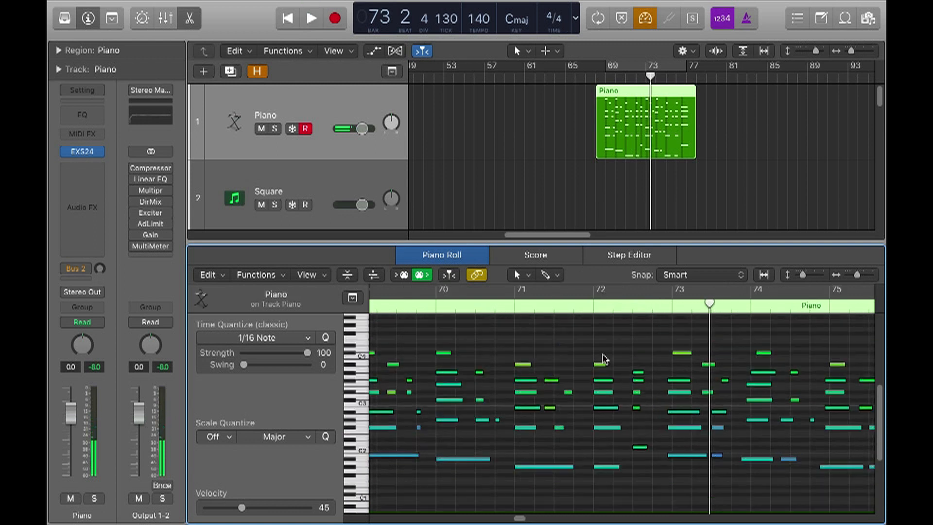
pyautogui.moveTo(681, 340); pyautogui.dragTo(761, 483)
pyautogui.press('super+Left')
pyautogui.press('super+Left')
pyautogui.hscroll(5, 761, 484)
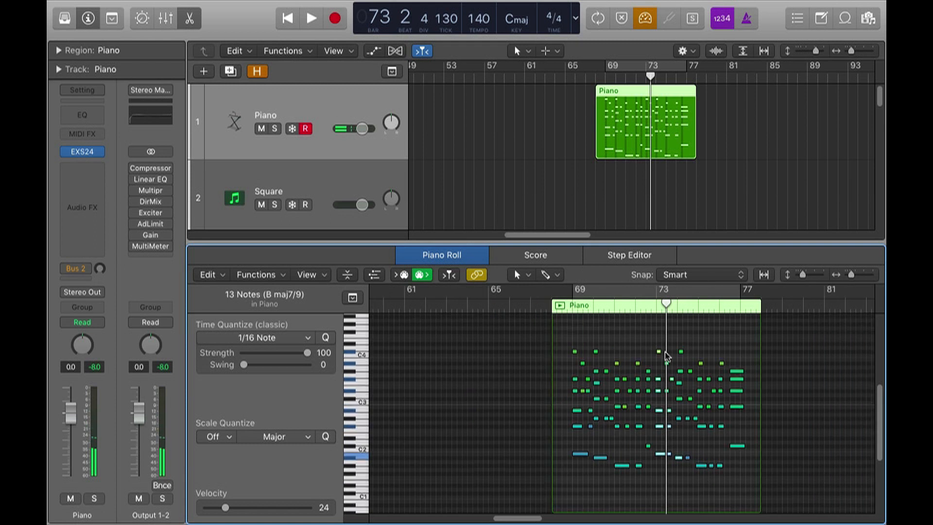
pyautogui.moveTo(659, 344); pyautogui.dragTo(756, 471)
pyautogui.press('Delete')
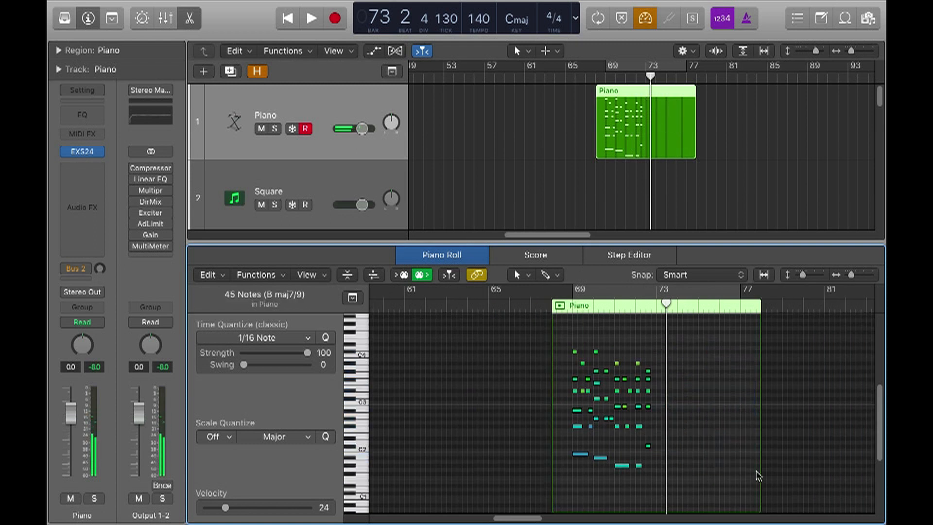
# Trim the start of the Piano region in the arrangement to bar 69
pyautogui.click(618, 182)
pyautogui.press('z')
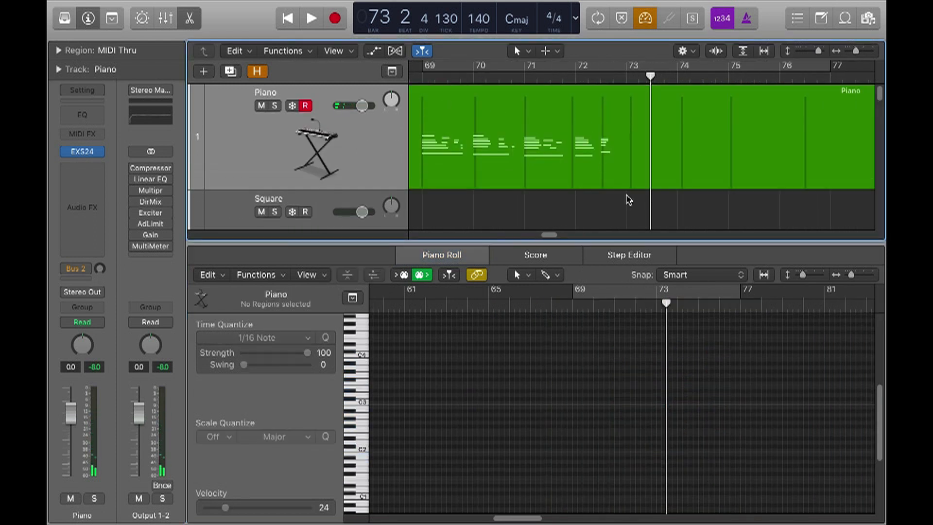
pyautogui.moveTo(476, 176); pyautogui.dragTo(528, 176)
# Split the Piano region at bar 73 and delete the empty part after it
pyautogui.click(732, 76)
pyautogui.press('.')
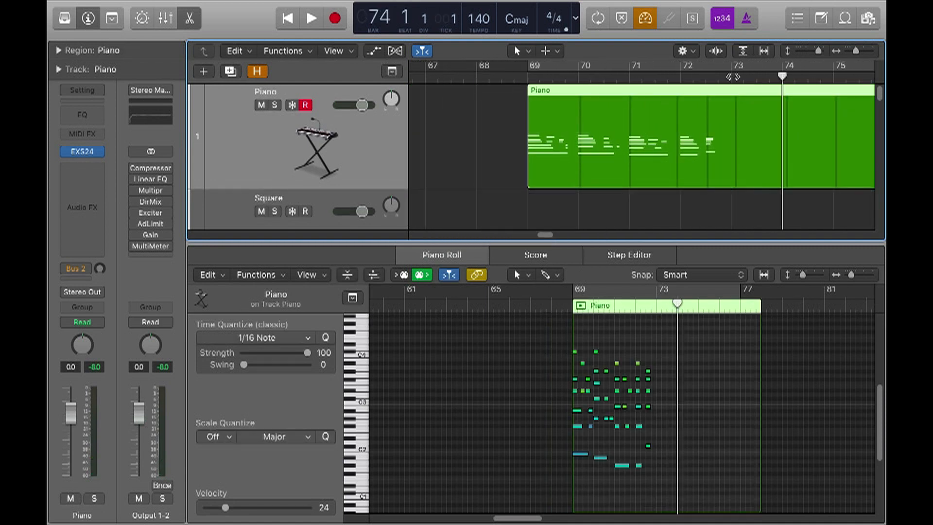
pyautogui.press(',')
pyautogui.press('super+t')
pyautogui.press('Delete')
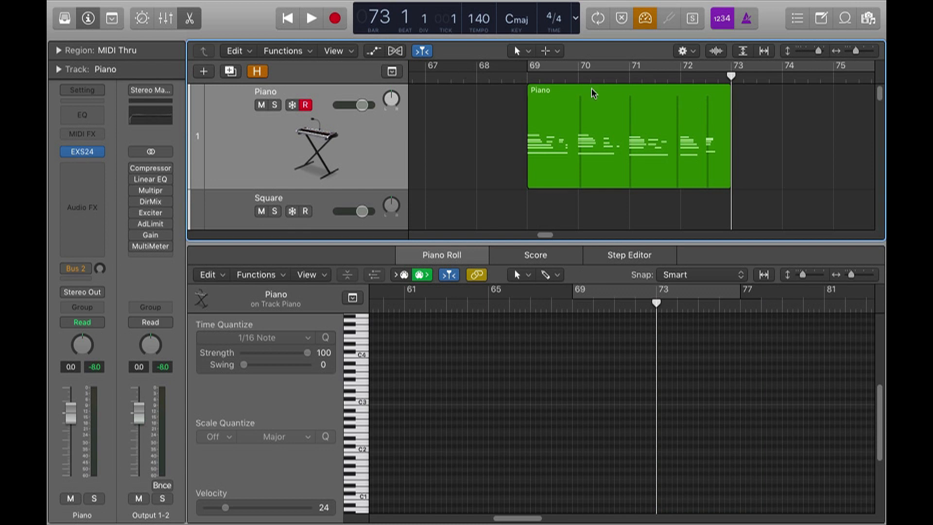
# Set the cycle range from bar 69 to bar 73 and play the four-bar piano loop
pyautogui.click(565, 75)
pyautogui.moveTo(529, 66); pyautogui.dragTo(730, 62)
pyautogui.press('space')
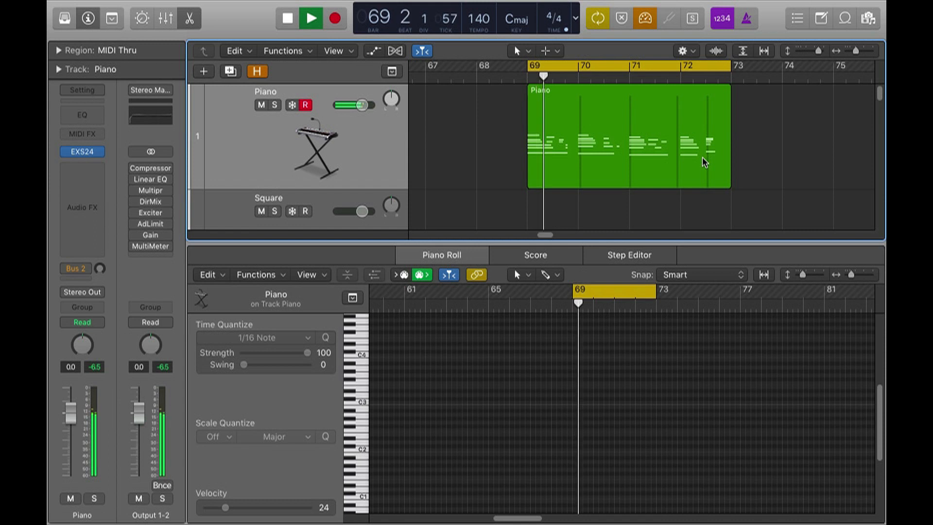
pyautogui.press('space')
# Close the Piano Roll and zoom the arrangement out to show the whole project timeline
pyautogui.press('super+Left')
pyautogui.press('super+Left')
pyautogui.press('super+Up')
pyautogui.press('super+Left')
pyautogui.press('super+Left')
pyautogui.press('super+Up')
pyautogui.press('super+Left')
pyautogui.press('e')
pyautogui.press('super+Left')
pyautogui.press('super+Left')
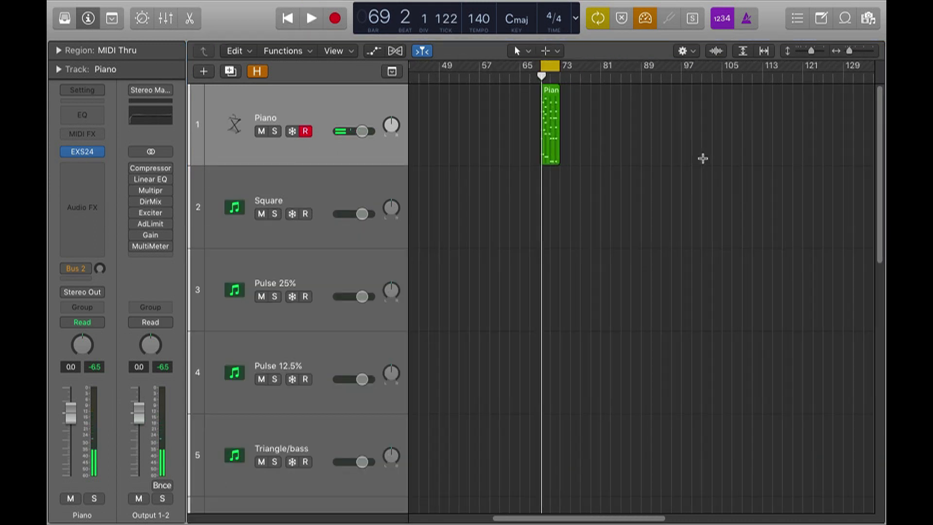
pyautogui.press('super+Up')
pyautogui.press('super+Left')
pyautogui.press('super+Left')
pyautogui.press('super+Left')
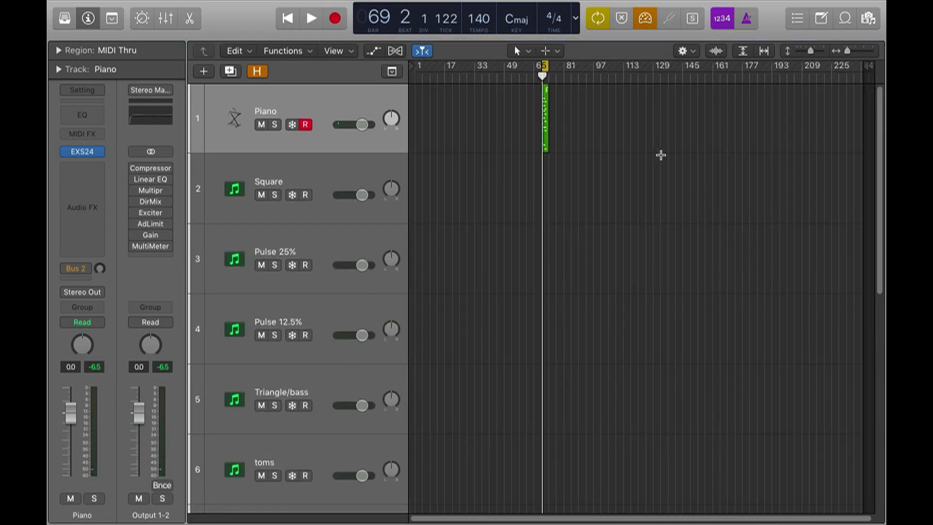
# Move the Piano region to bar 1 and set the cycle range from bar 1 to bar 5 over it
pyautogui.moveTo(545, 113); pyautogui.dragTo(412, 100)
pyautogui.click(416, 127)
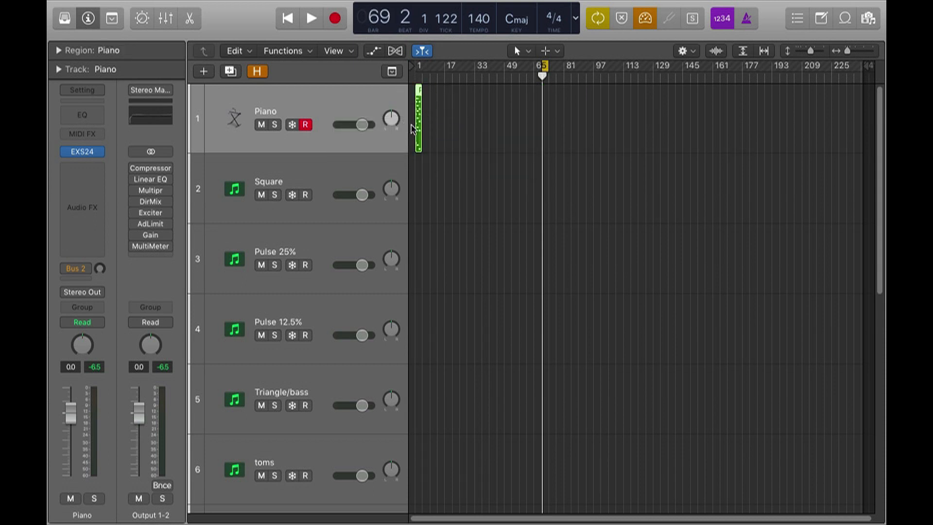
pyautogui.press('z')
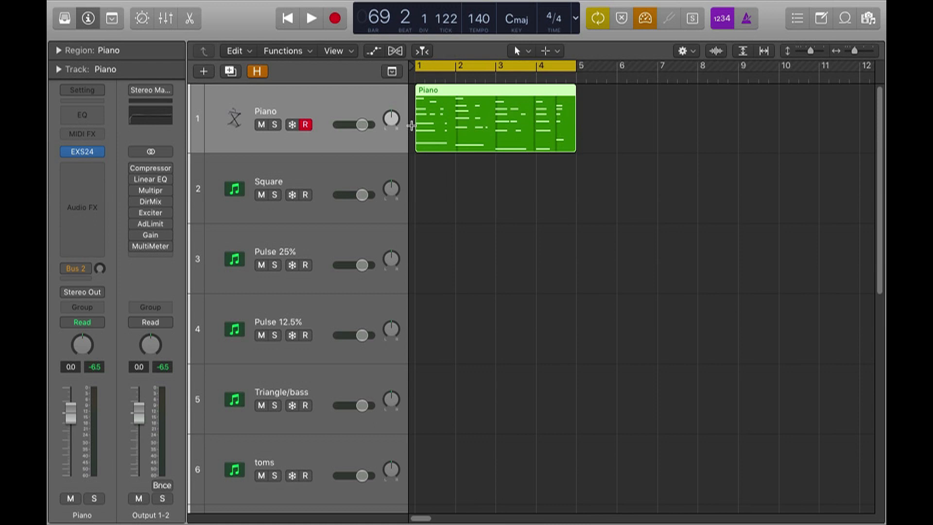
pyautogui.click(534, 246)
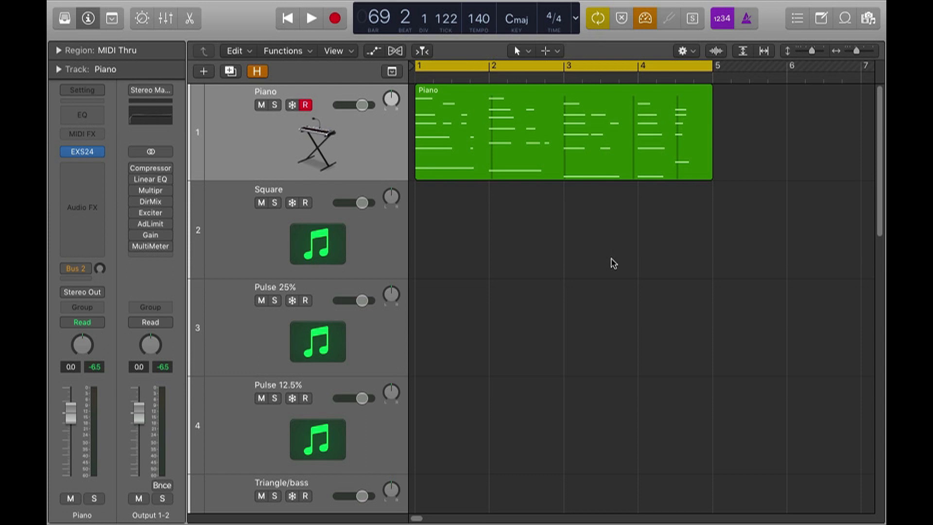
# Move the snare head track out of the snare stack to directly above it, and collapse the stack
pyautogui.press('super+Up')
pyautogui.press('super+Up')
pyautogui.press('super+Up')
pyautogui.press('super+Up')
pyautogui.press('super+Up')
pyautogui.press('super+Up')
pyautogui.press('super+Up')
pyautogui.press('super+Up')
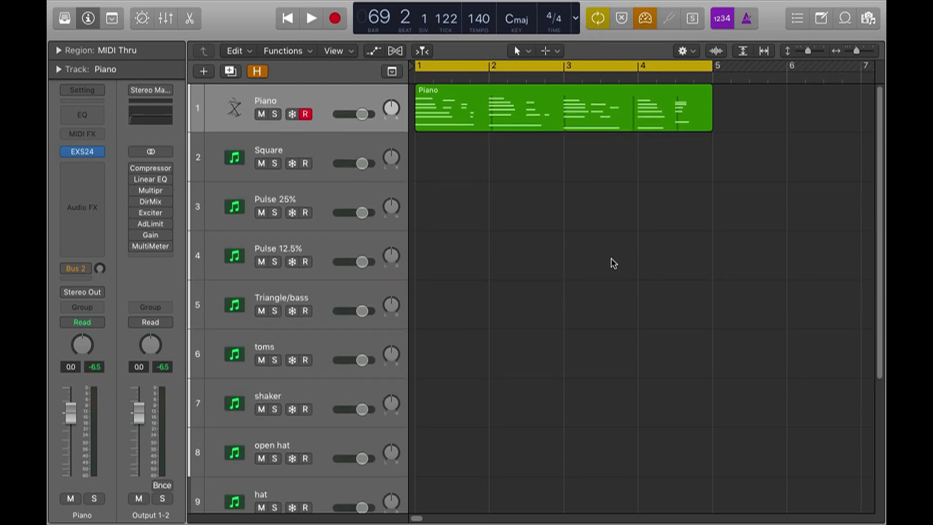
pyautogui.press('super+Up')
pyautogui.press('super+Up')
pyautogui.press('super+Up')
pyautogui.press('super+Left')
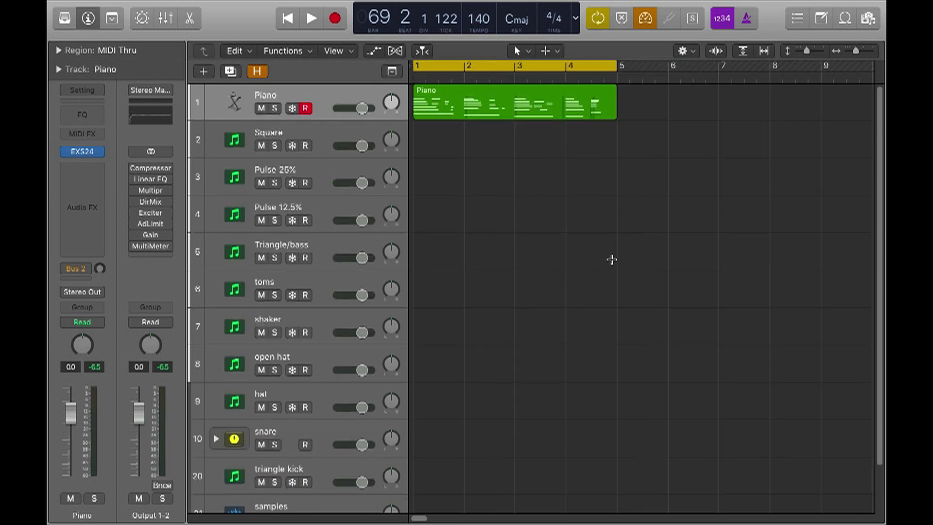
pyautogui.press('super+Up')
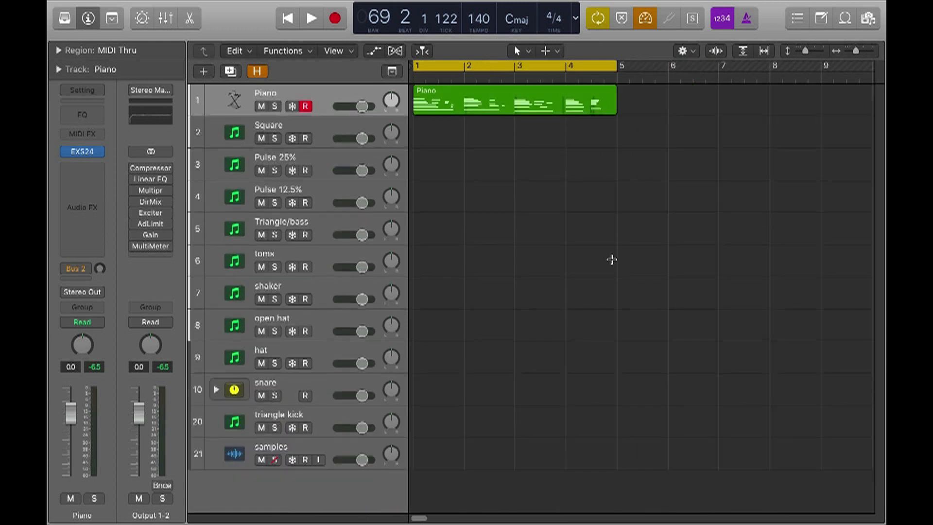
pyautogui.click(217, 390)
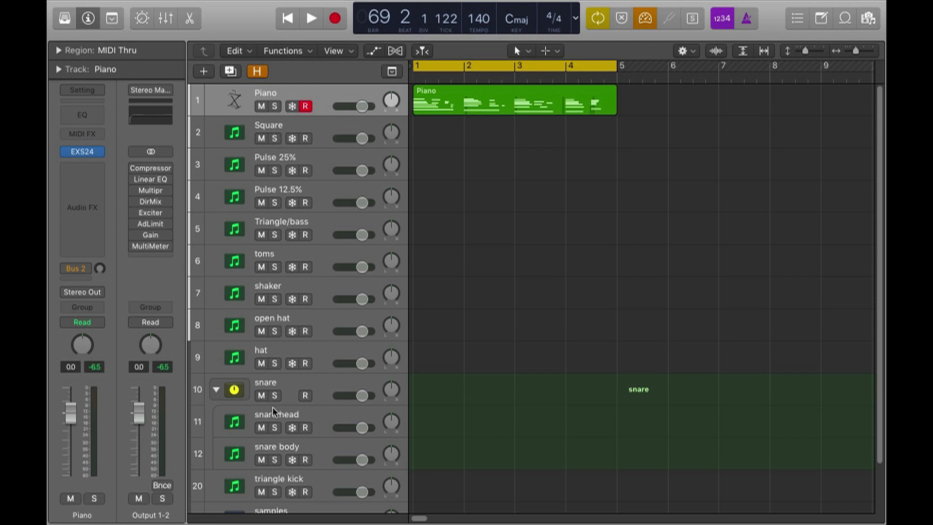
pyautogui.moveTo(273, 417); pyautogui.dragTo(264, 372)
pyautogui.click(217, 421)
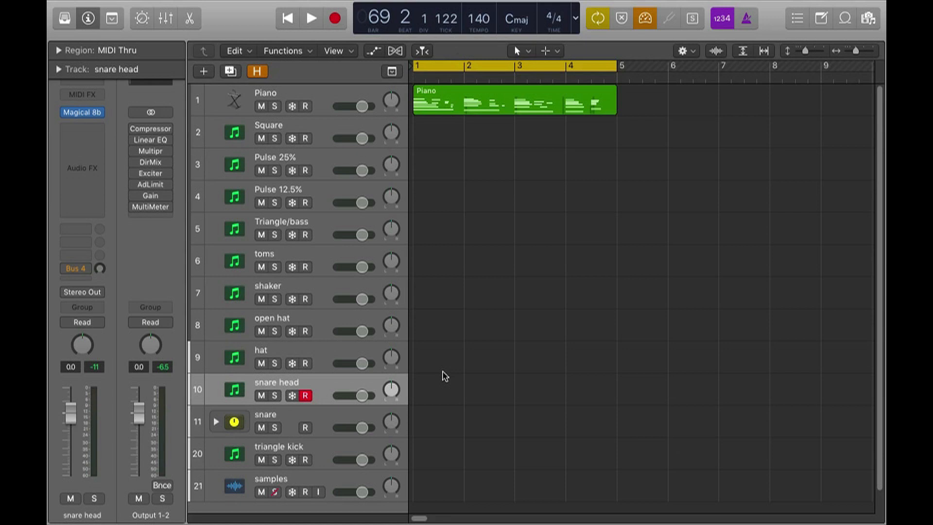
# Create an empty MIDI region at bar 1 on the snare head track and extend it to bar 5
pyautogui.rightClick(434, 386)
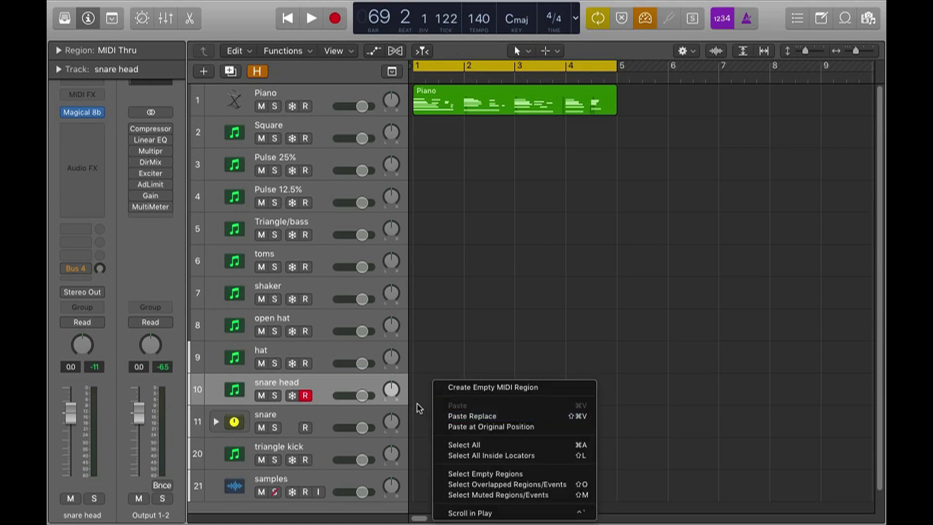
pyautogui.click(430, 399)
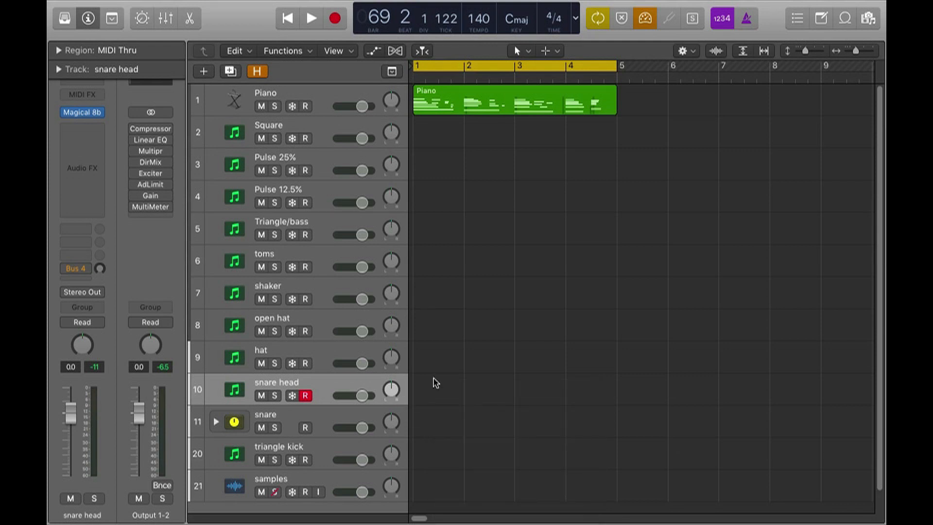
pyautogui.rightClick(436, 383)
pyautogui.click(456, 385)
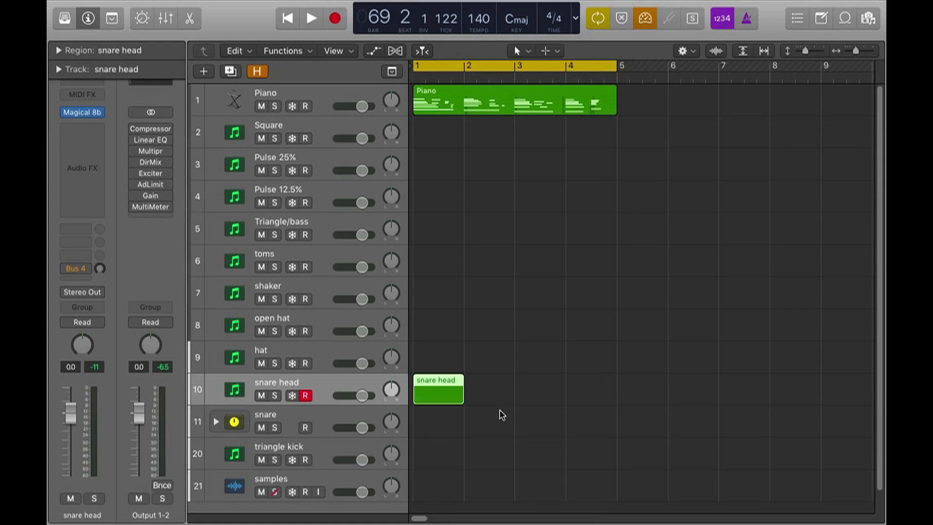
pyautogui.moveTo(463, 398); pyautogui.dragTo(616, 396)
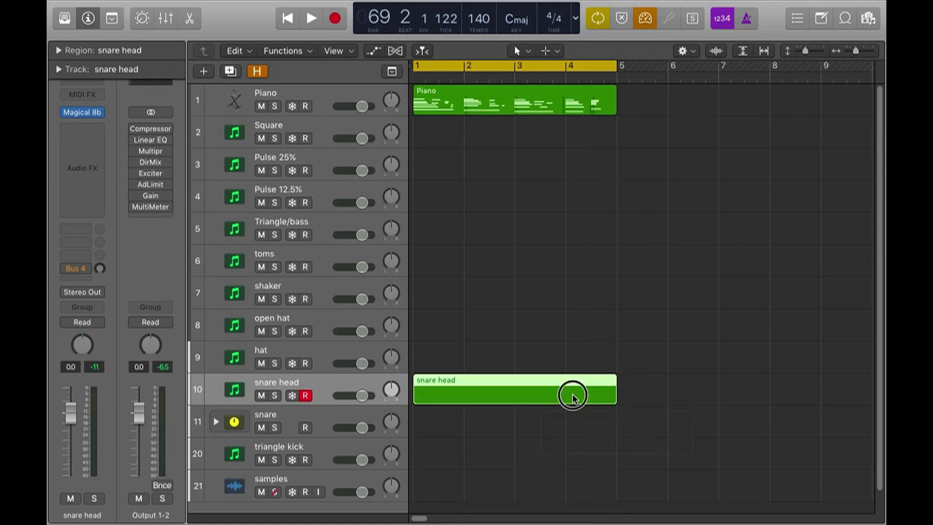
# Open the snare head region in the Piano Roll, add a C2 note at bar 1 and set its velocity to 127
pyautogui.doubleClick(574, 396)
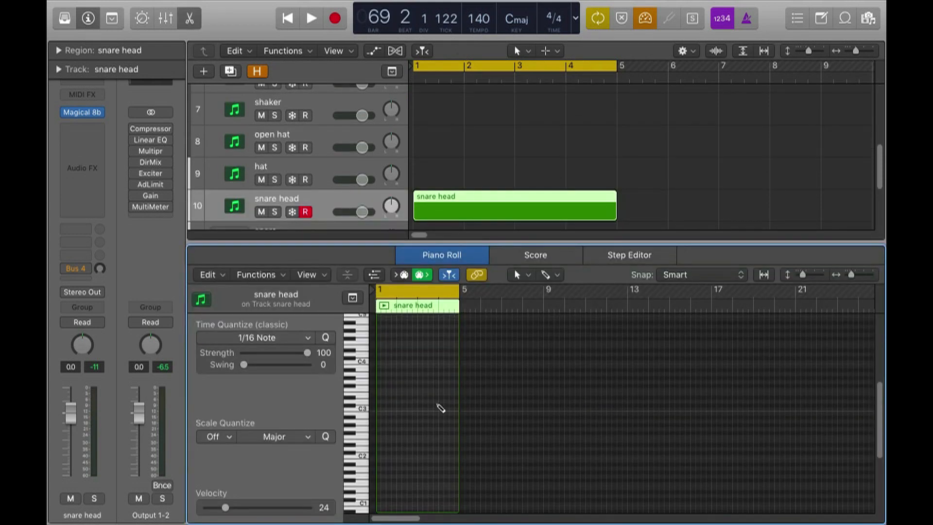
pyautogui.click(393, 411)
pyautogui.moveTo(404, 411); pyautogui.dragTo(389, 444)
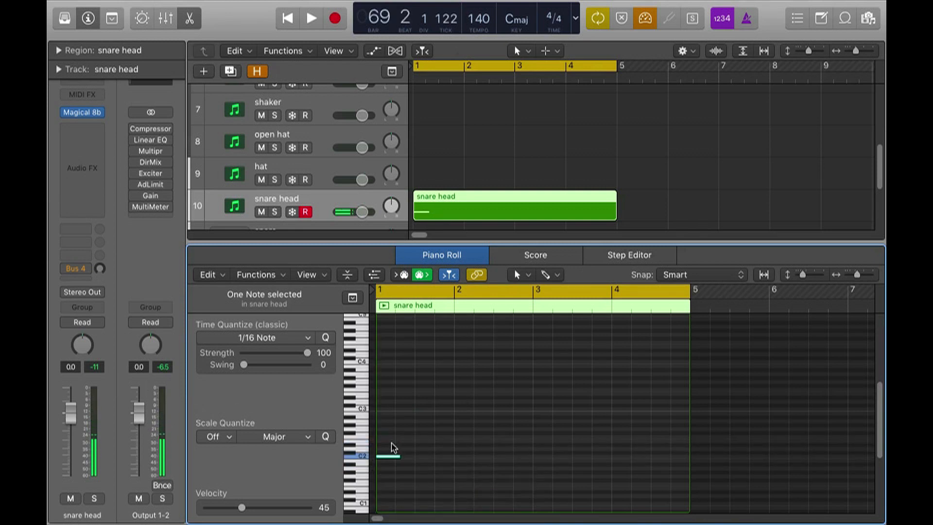
pyautogui.moveTo(242, 508); pyautogui.dragTo(311, 507)
# Shift the C2 note to beat 2 as a one-beat note and copy it to beats 2 and 4 of all four bars
pyautogui.click(416, 463)
pyautogui.moveTo(413, 434); pyautogui.dragTo(444, 457)
pyautogui.click(406, 431)
pyautogui.click(383, 458)
pyautogui.moveTo(444, 457); pyautogui.dragTo(484, 459)
pyautogui.moveTo(484, 459); pyautogui.dragTo(523, 459)
pyautogui.moveTo(522, 458); pyautogui.dragTo(684, 459)
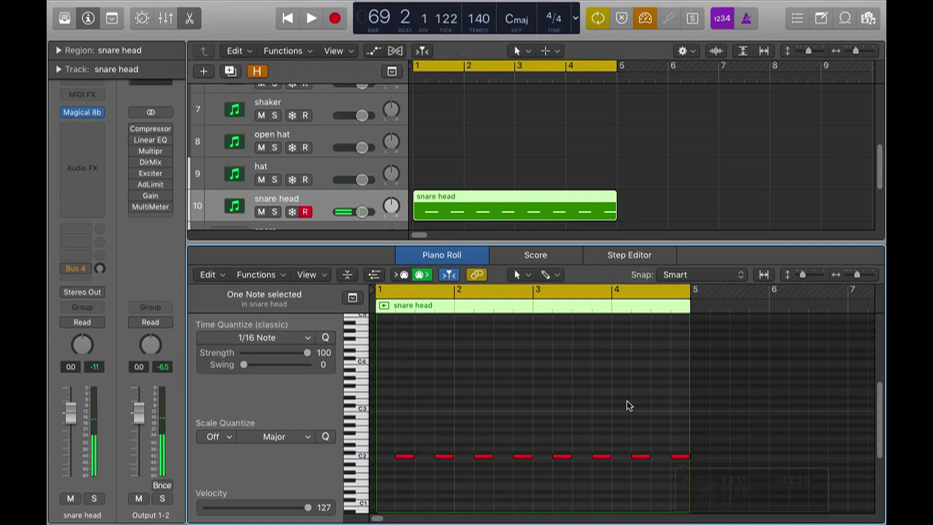
pyautogui.click(630, 406)
# Audition the snare head and shorten its Magical 8bit Plug envelope to a 0.109 s Decay and 0.106 s Release
pyautogui.press('space')
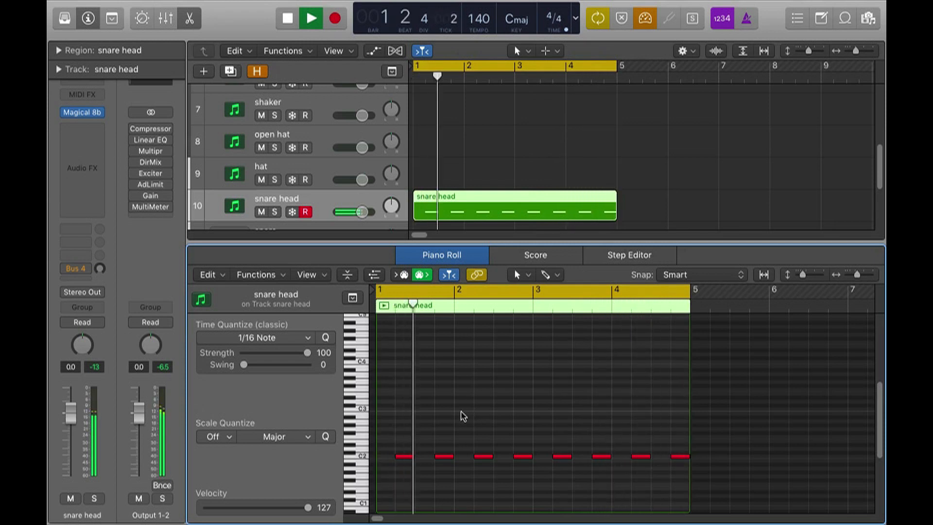
pyautogui.press('space')
pyautogui.click(83, 112)
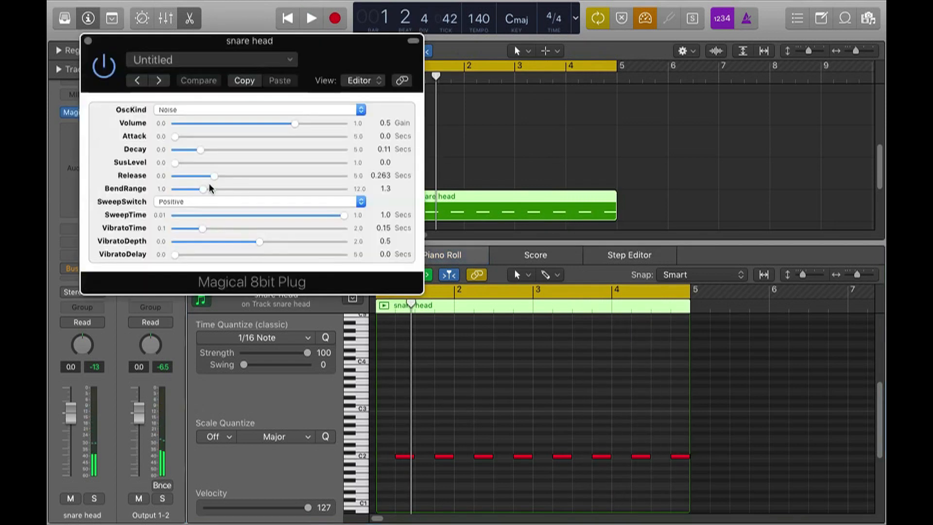
pyautogui.moveTo(213, 179); pyautogui.dragTo(201, 151)
pyautogui.press('space')
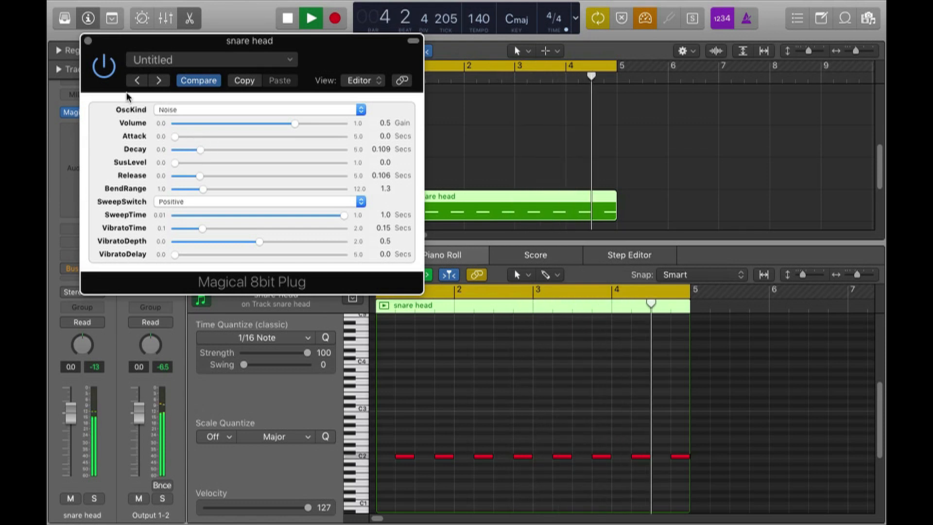
pyautogui.press('super+w')
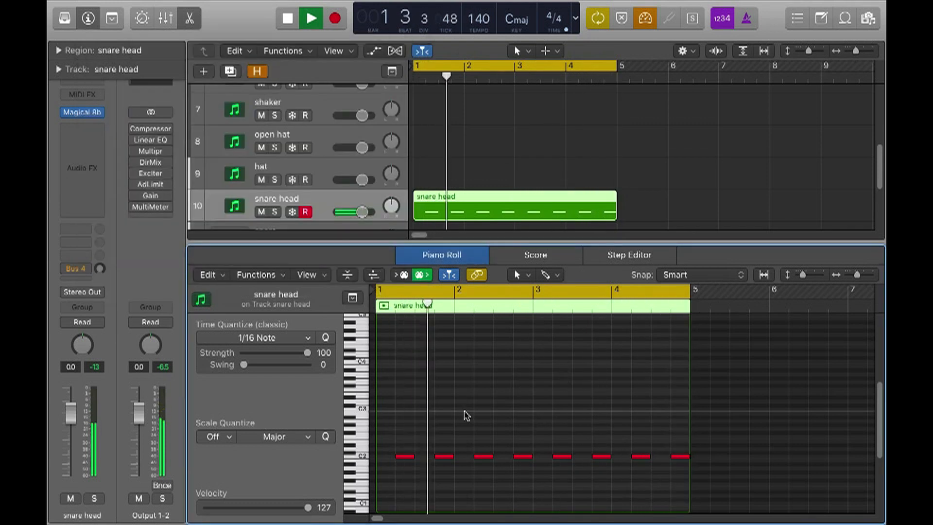
pyautogui.press('space')
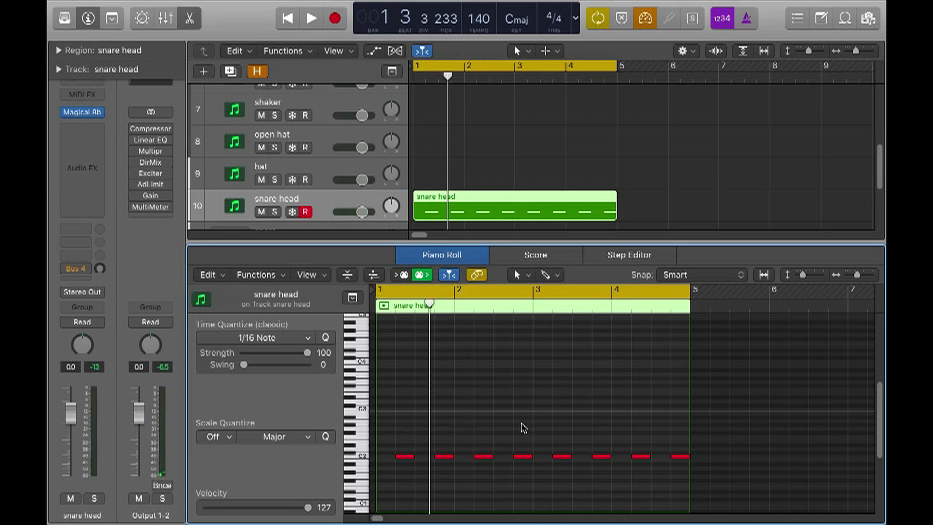
# Copy the four-bar snare head region onto the hat track and open the copy in the Piano Roll
pyautogui.press('e')
pyautogui.click(414, 280)
pyautogui.click(351, 329)
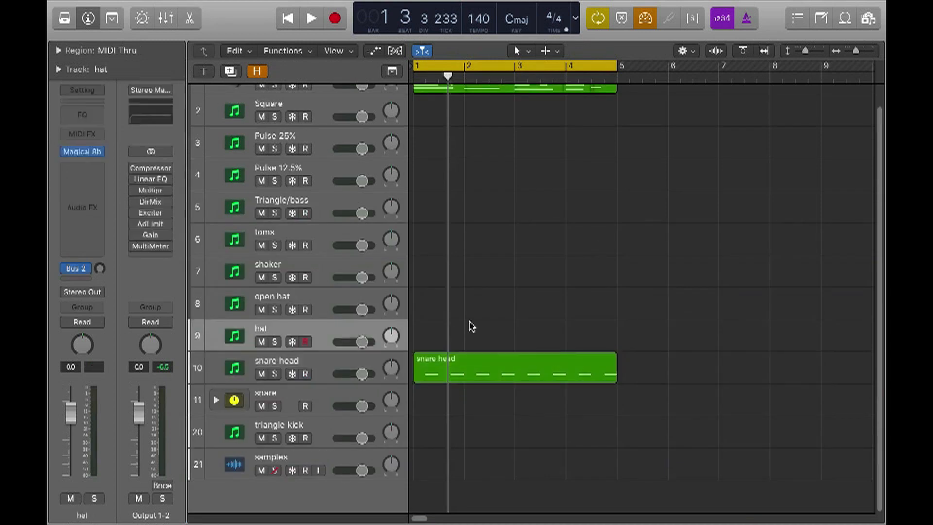
pyautogui.moveTo(477, 361); pyautogui.dragTo(476, 347)
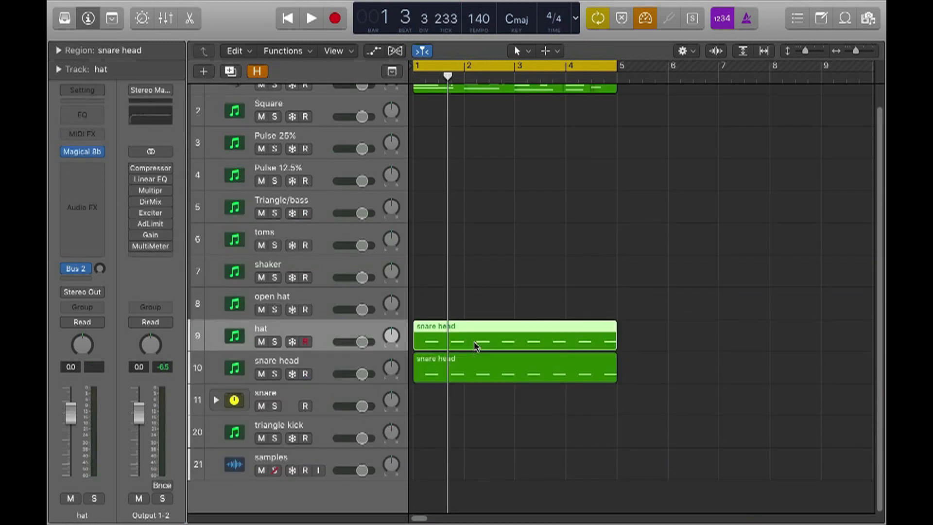
pyautogui.click(478, 317)
pyautogui.doubleClick(488, 337)
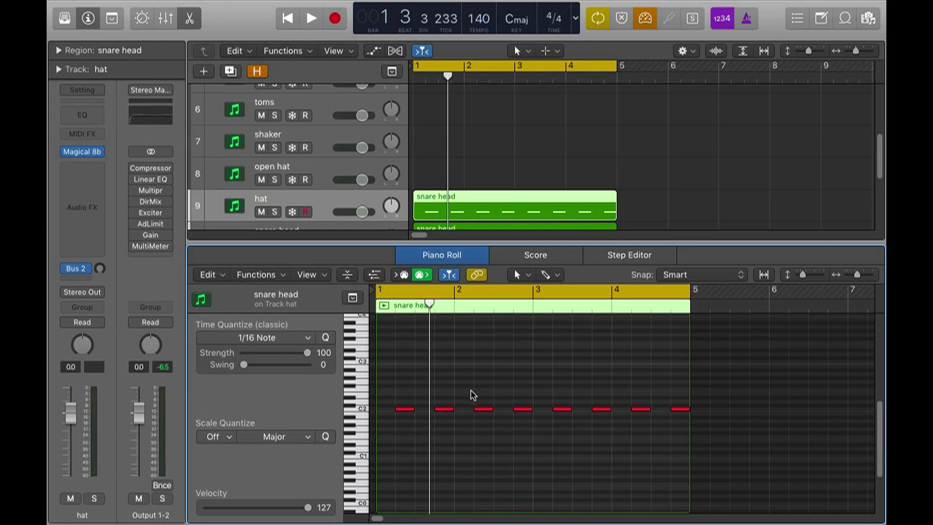
pyautogui.moveTo(451, 397); pyautogui.dragTo(700, 422)
pyautogui.press('Delete')
pyautogui.press('super+z')
# Mute all C2 notes in the hat region and copy one to C#3 at bar 1 as an active eighth note
pyautogui.moveTo(386, 388); pyautogui.dragTo(676, 416)
pyautogui.click(499, 355)
pyautogui.moveTo(408, 411); pyautogui.dragTo(385, 358)
pyautogui.click(399, 362)
pyautogui.click(384, 360)
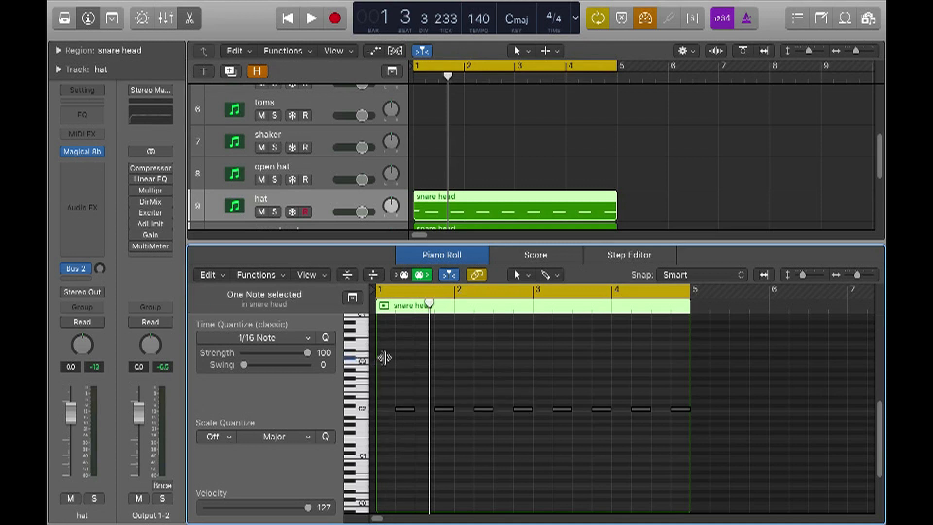
pyautogui.scroll(4, 386, 359)
pyautogui.hscroll(-3, 385, 359)
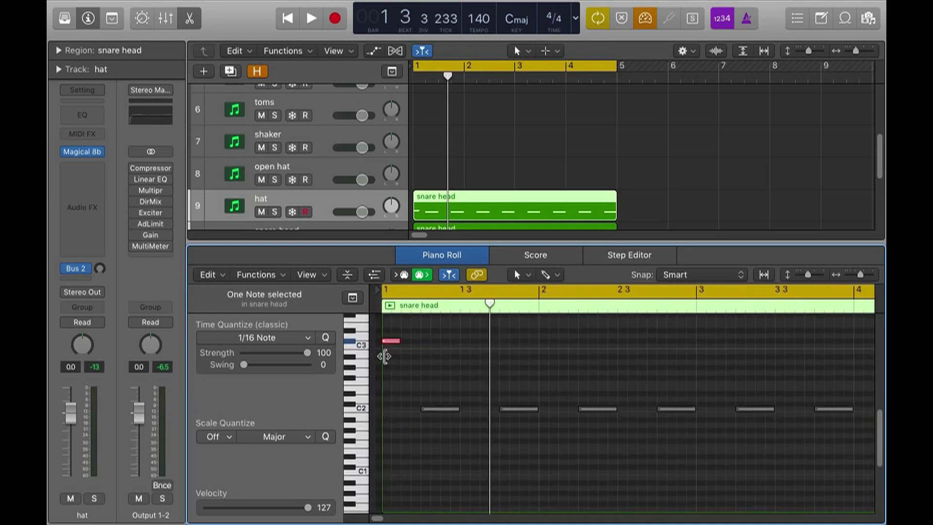
# Duplicate the C#3 note into a five-hit eighth-note pattern across the first three beats of bar 1, and play it
pyautogui.moveTo(385, 342); pyautogui.dragTo(493, 347)
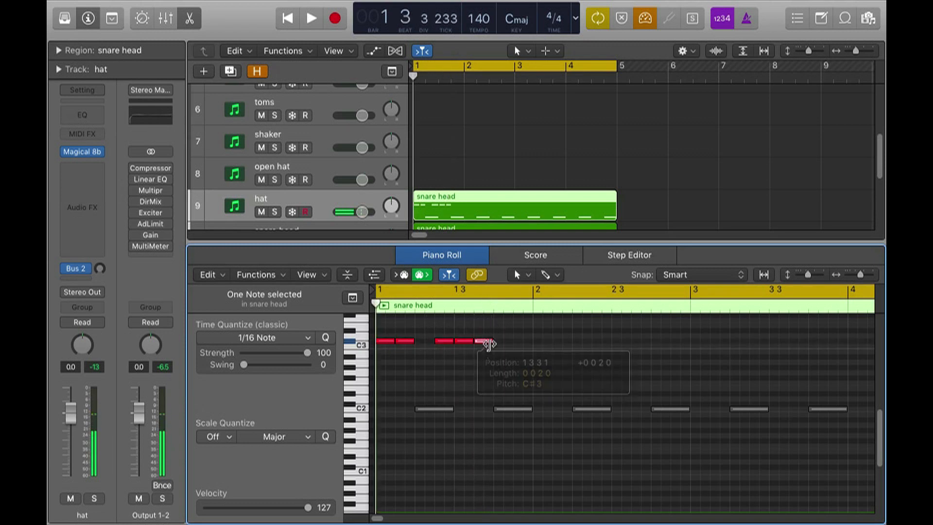
pyautogui.press('space')
pyautogui.press('space')
pyautogui.click(481, 360)
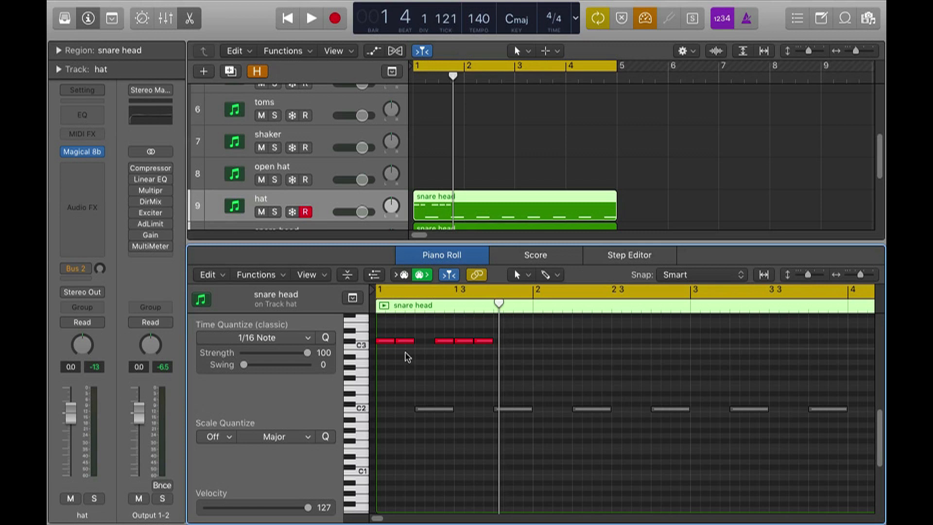
# Mute the second C#3 note of the hat pattern and play the result
pyautogui.click(404, 341)
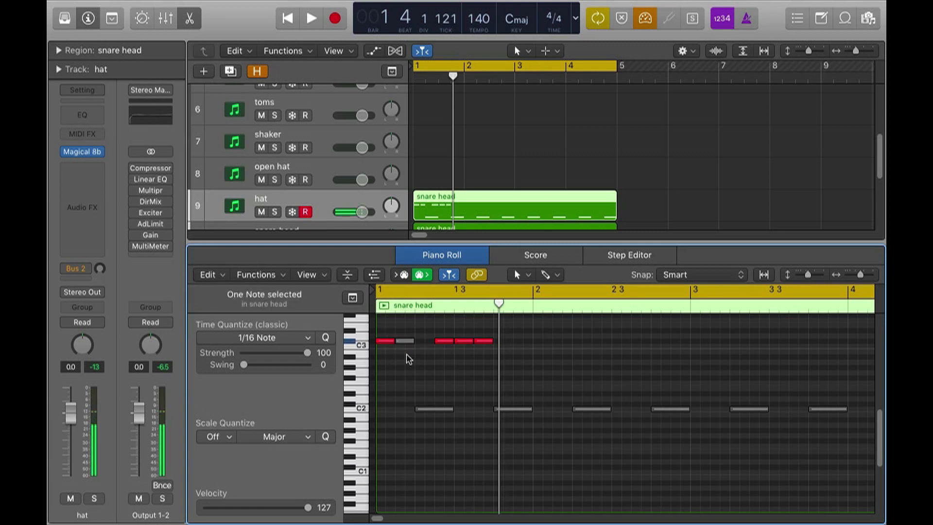
pyautogui.press('space')
pyautogui.press('space')
# Raise the project tempo to 168, playing the loop at 158 and 160 along the way to compare speeds
pyautogui.click(498, 364)
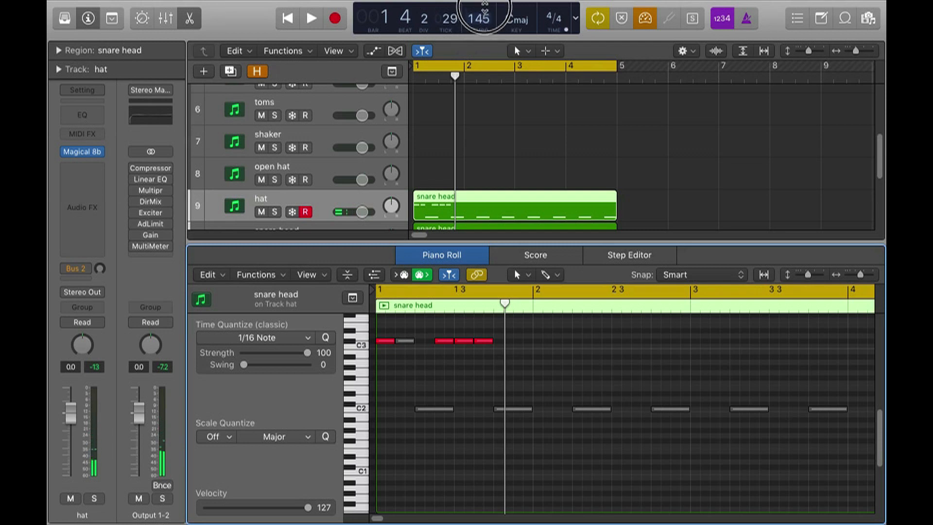
pyautogui.press('space')
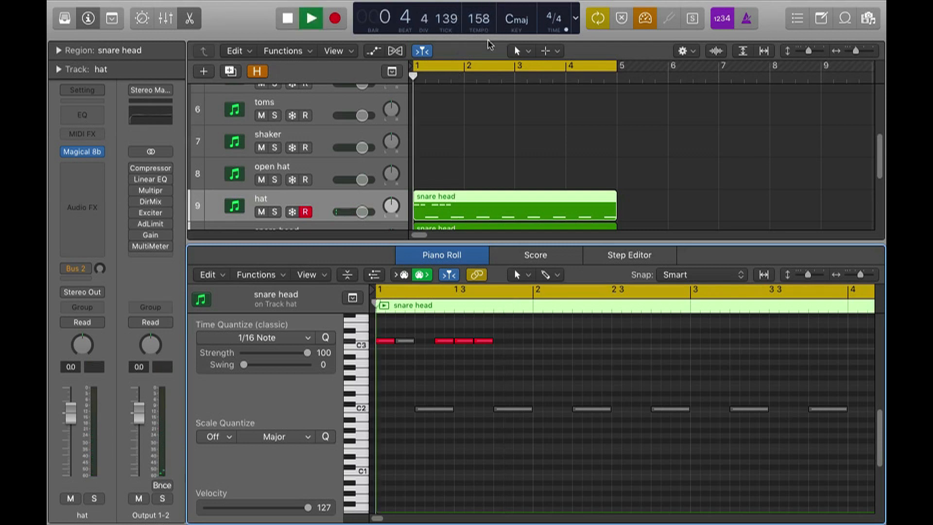
pyautogui.press('space')
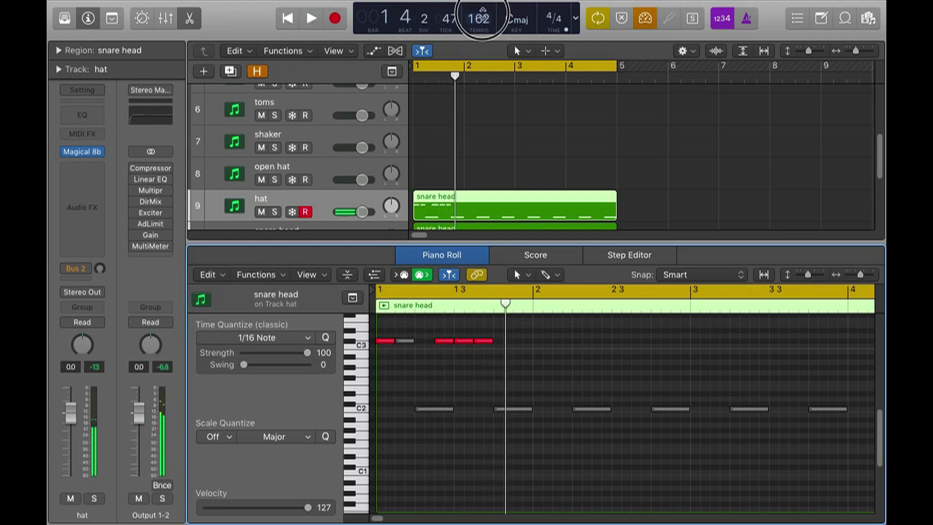
pyautogui.press('space')
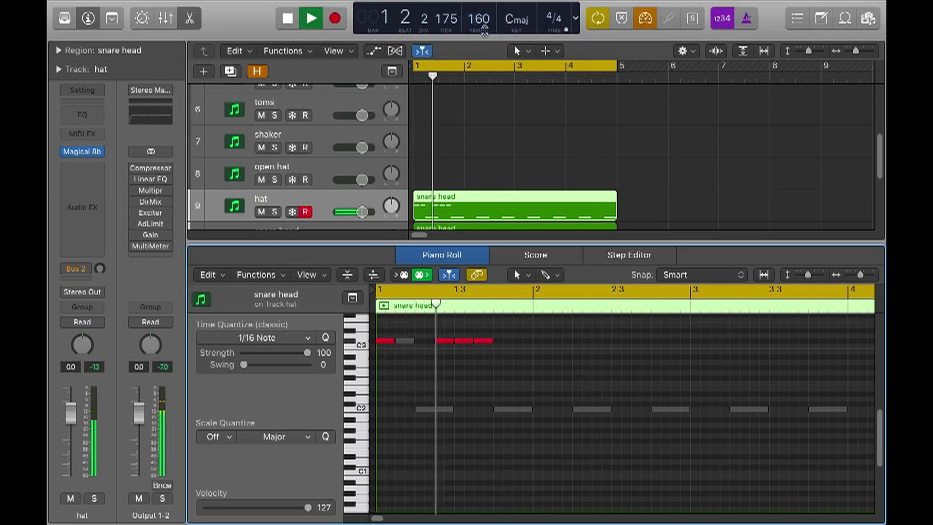
pyautogui.press('space')
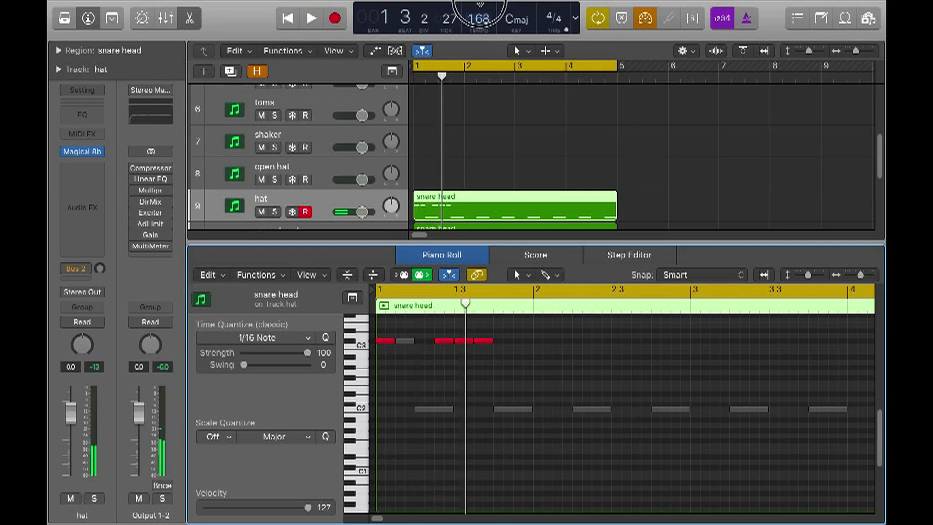
pyautogui.press('space')
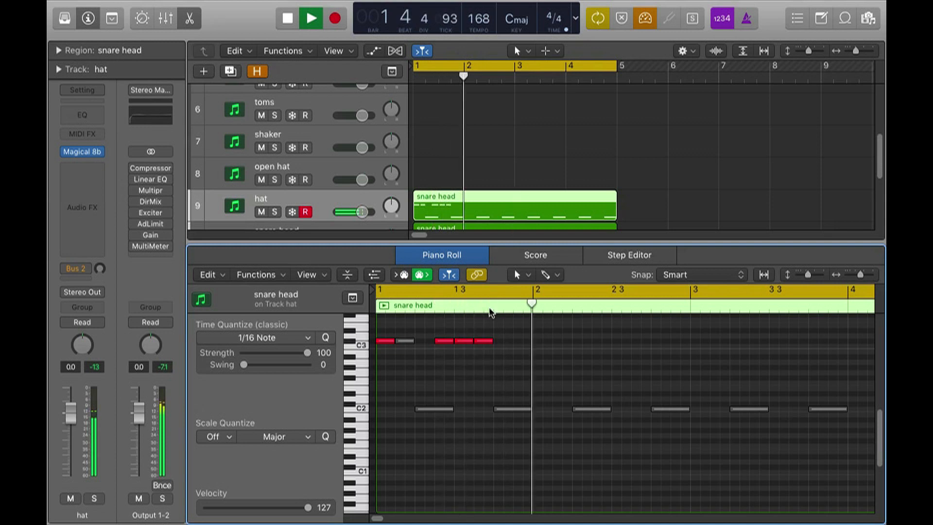
pyautogui.press('space')
pyautogui.press('space')
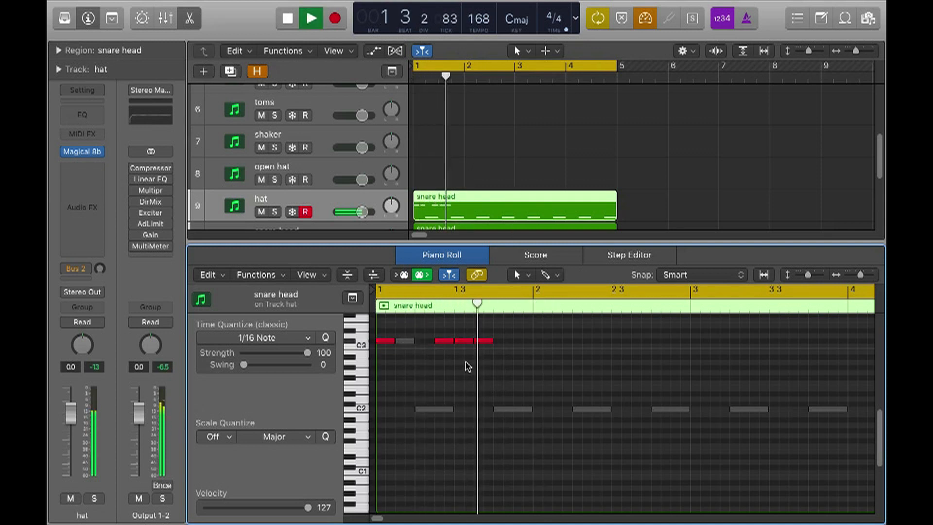
# Delete the C#3 hat note on beat 3 of bar 1 and play the loop
pyautogui.press('space')
pyautogui.click(465, 340)
pyautogui.press('Delete')
pyautogui.press('space')
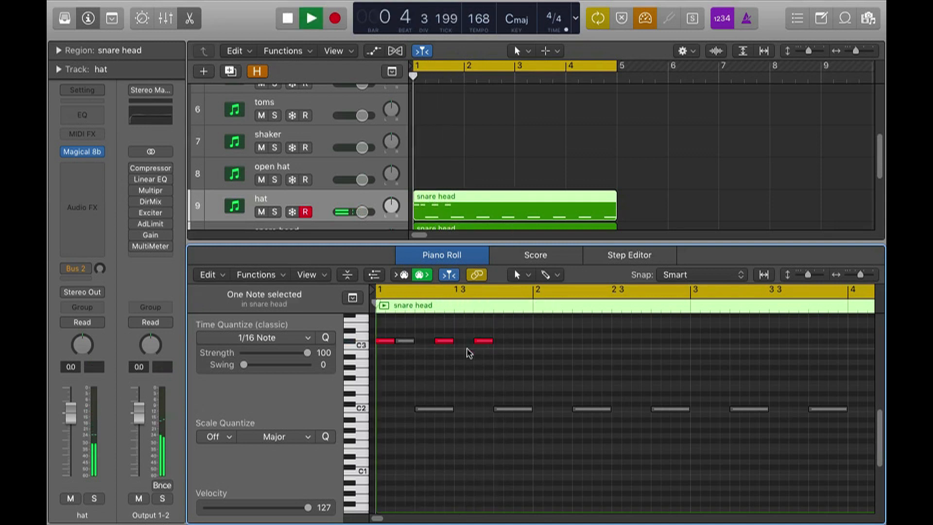
pyautogui.press('space')
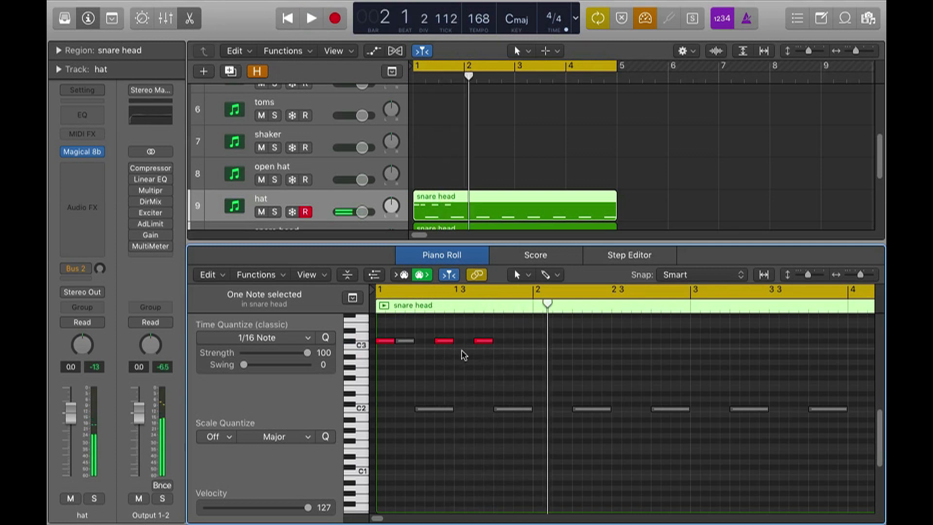
pyautogui.press('space')
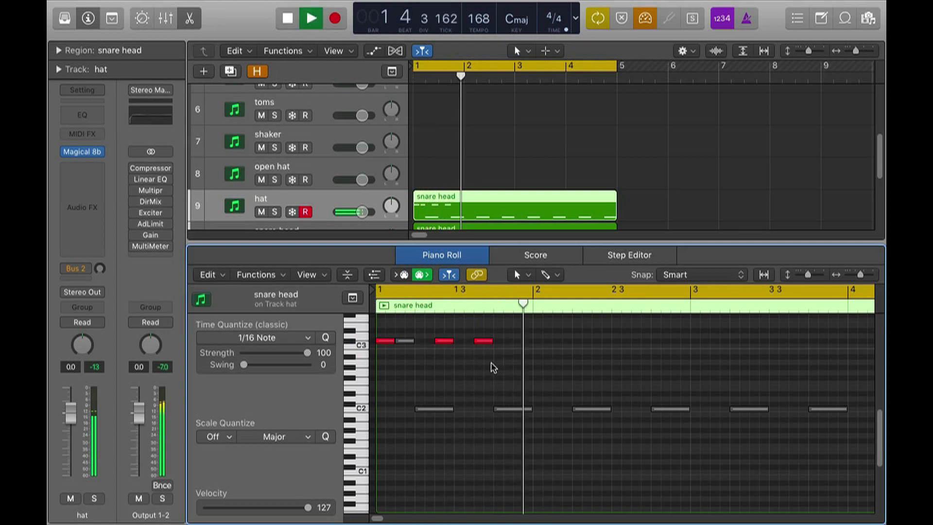
# Copy a C#3 hat hit to the last eighth of bar 1 as two sixteenth notes, and play the loop
pyautogui.press('space')
pyautogui.moveTo(490, 342); pyautogui.dragTo(527, 345)
pyautogui.click(520, 340)
pyautogui.press('space')
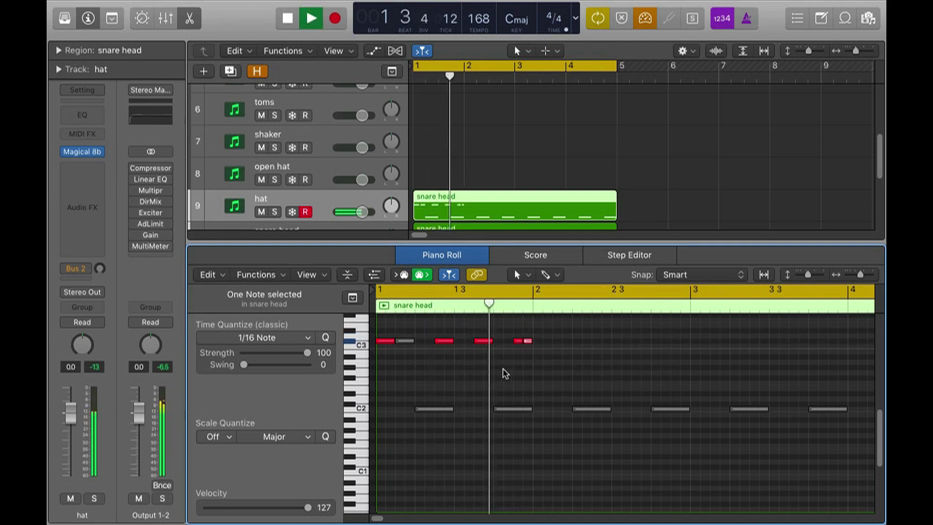
pyautogui.click(503, 374)
# Add C#3 eighth-note hat hits in bar 2 on beats 1, 3 and the offbeat after 3, and play them
pyautogui.press('space')
pyautogui.moveTo(392, 348); pyautogui.dragTo(641, 358)
pyautogui.press('space')
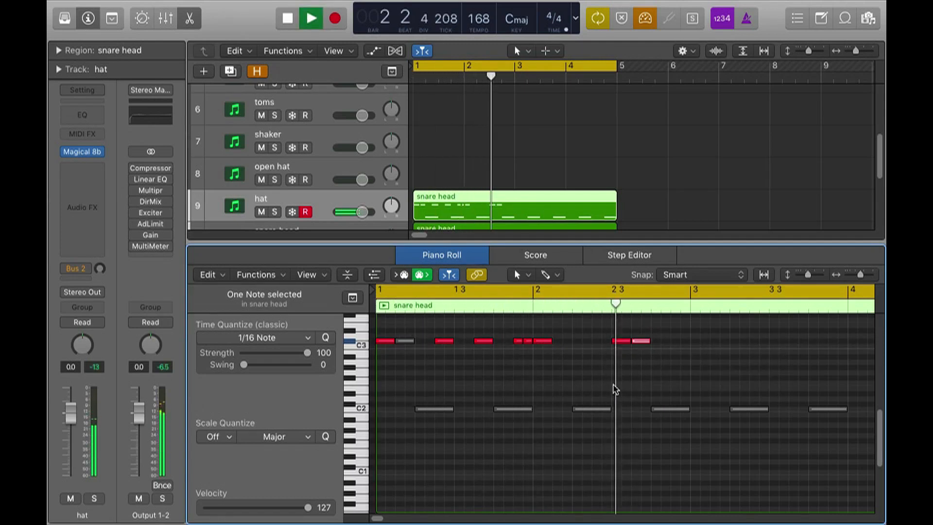
pyautogui.click(611, 389)
pyautogui.press('space')
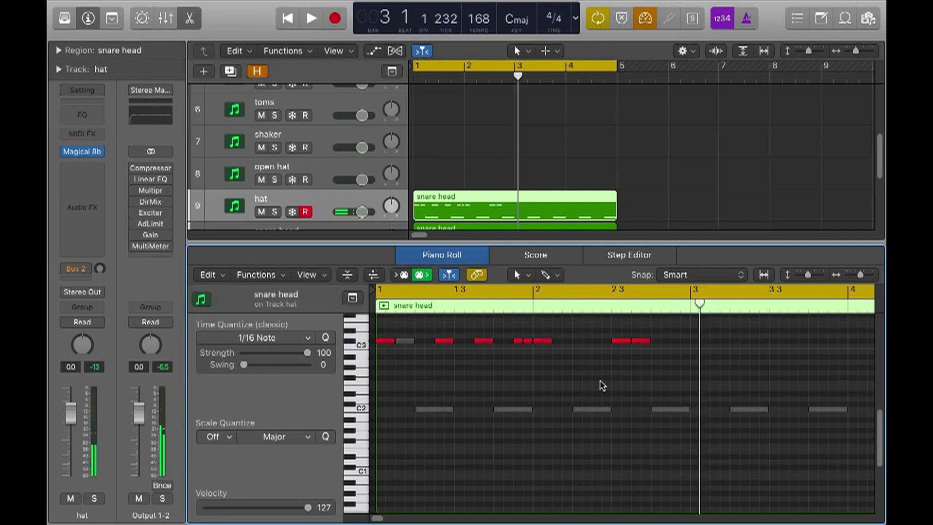
# Trim the hat track's region to two bars and loop it to the start of bar 5
pyautogui.press('p')
pyautogui.click(703, 299)
pyautogui.moveTo(614, 346); pyautogui.dragTo(616, 323)
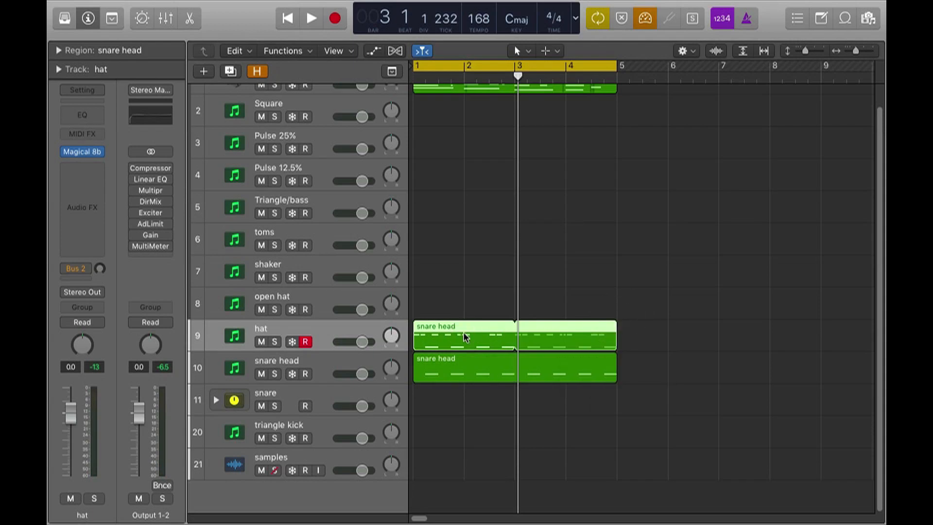
# Delete the muted notes from the hat region and transpose the remaining hits up two octaves to C#5
pyautogui.doubleClick(466, 336)
pyautogui.moveTo(683, 395); pyautogui.dragTo(376, 366)
pyautogui.click(398, 354)
pyautogui.click(407, 378)
pyautogui.moveTo(385, 414); pyautogui.dragTo(687, 461)
pyautogui.press('BackSpace')
pyautogui.moveTo(677, 388); pyautogui.dragTo(385, 369)
pyautogui.press('BackSpace')
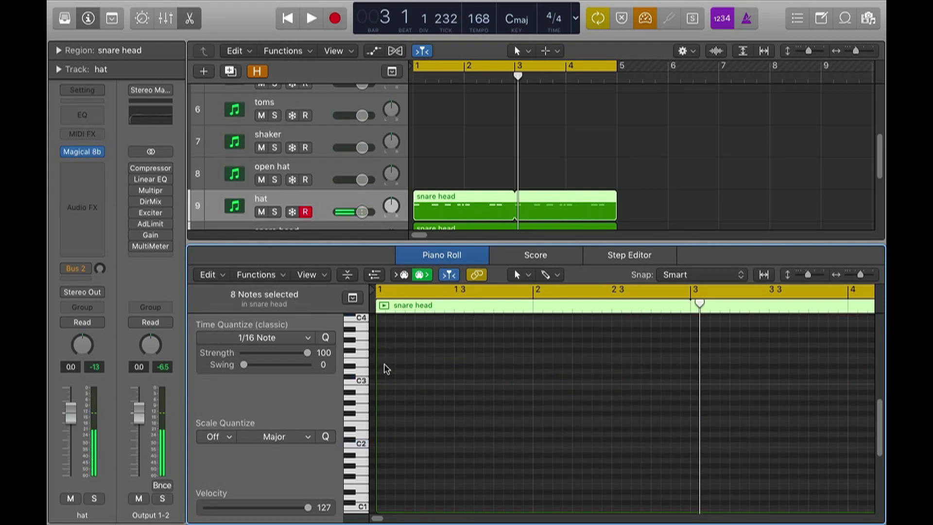
# Rename the hat track's region to "hi hat" and play the loop
pyautogui.press('p')
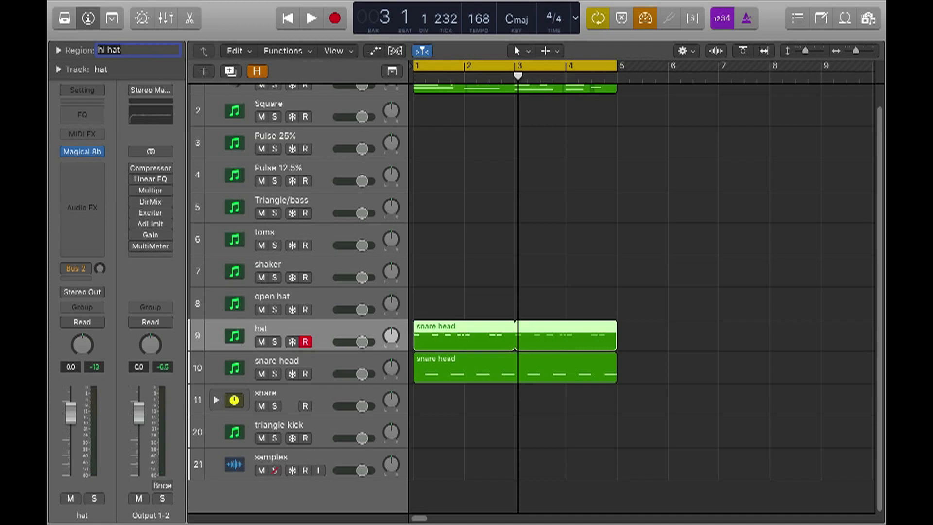
pyautogui.click(607, 180)
pyautogui.press('space')
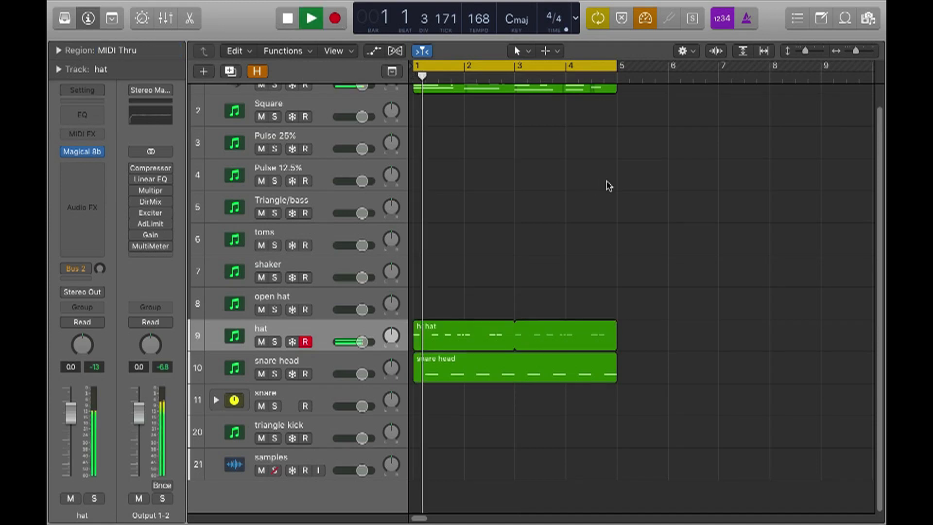
pyautogui.click(635, 214)
pyautogui.press('space')
pyautogui.press('space')
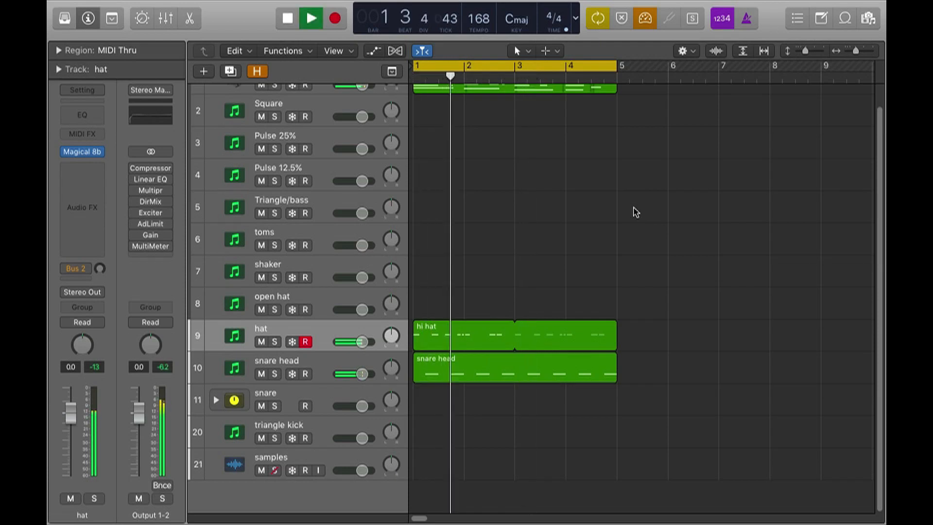
pyautogui.press('space')
# Add a C#5 eighth-note hit on beat 2 of bar 2 in the hi hat region and play it
pyautogui.click(462, 335)
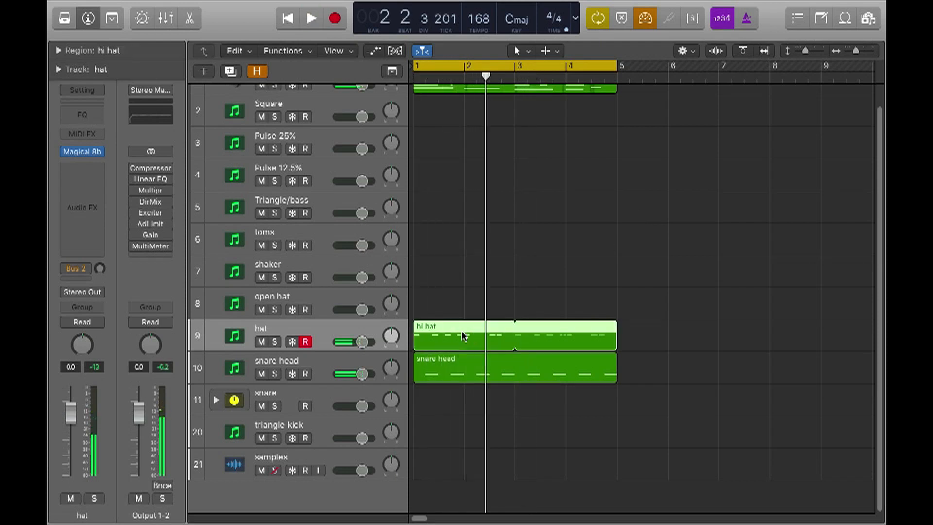
pyautogui.doubleClick(462, 334)
pyautogui.click(586, 383)
pyautogui.moveTo(548, 367); pyautogui.dragTo(585, 370)
pyautogui.press('space')
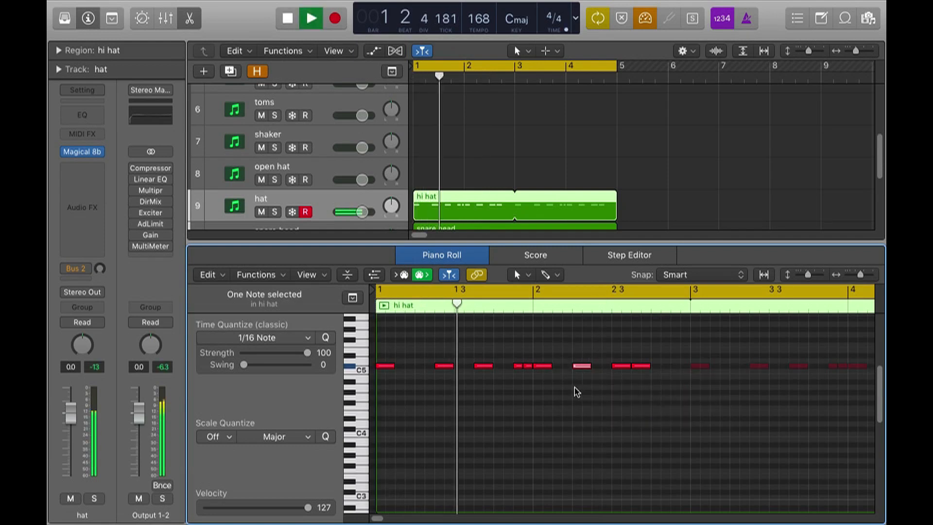
# Move the added bar 2 hit an eighth note later, directly before the beat 3 hit, and play the loop
pyautogui.press('space')
pyautogui.moveTo(582, 369); pyautogui.dragTo(601, 368)
pyautogui.press('space')
pyautogui.click(587, 407)
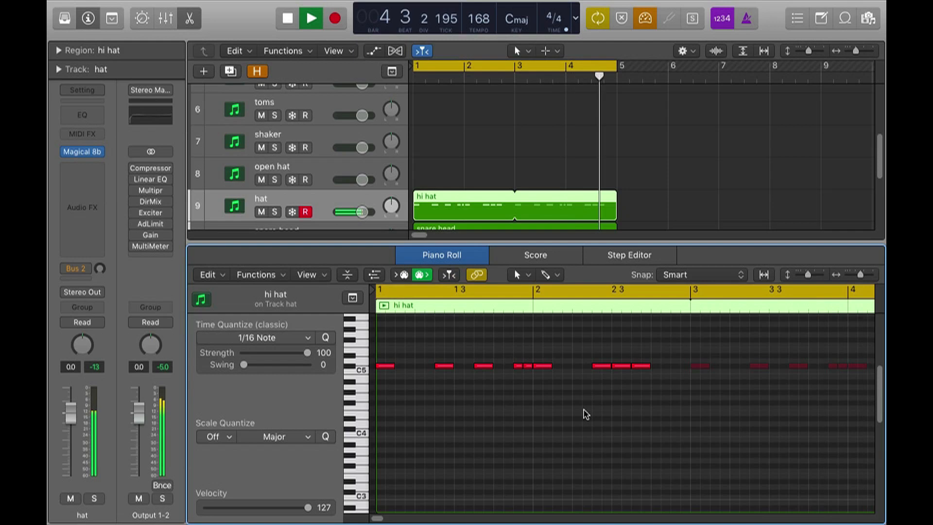
pyautogui.press('space')
# Convert the hi hat loop to a real region and join both regions into one four-bar region
pyautogui.press('e')
pyautogui.click(779, 295)
pyautogui.rightClick(491, 334)
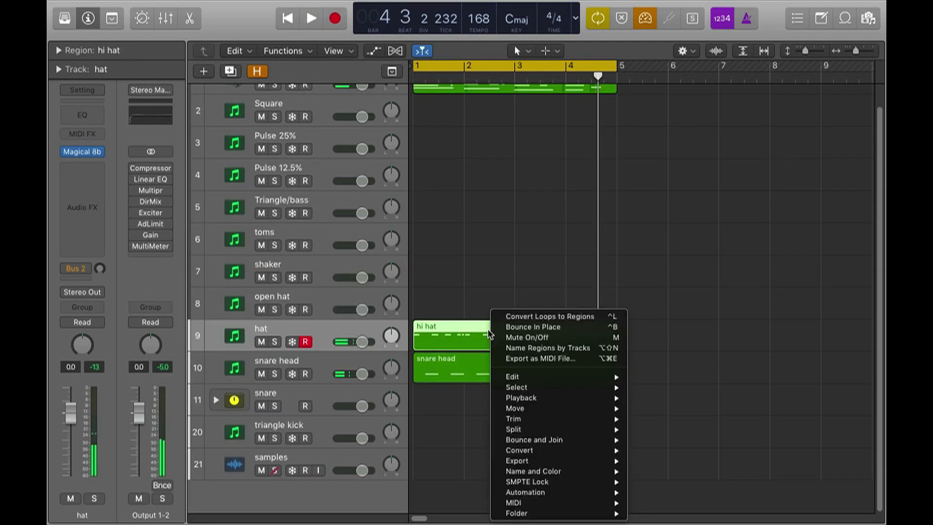
pyautogui.click(508, 317)
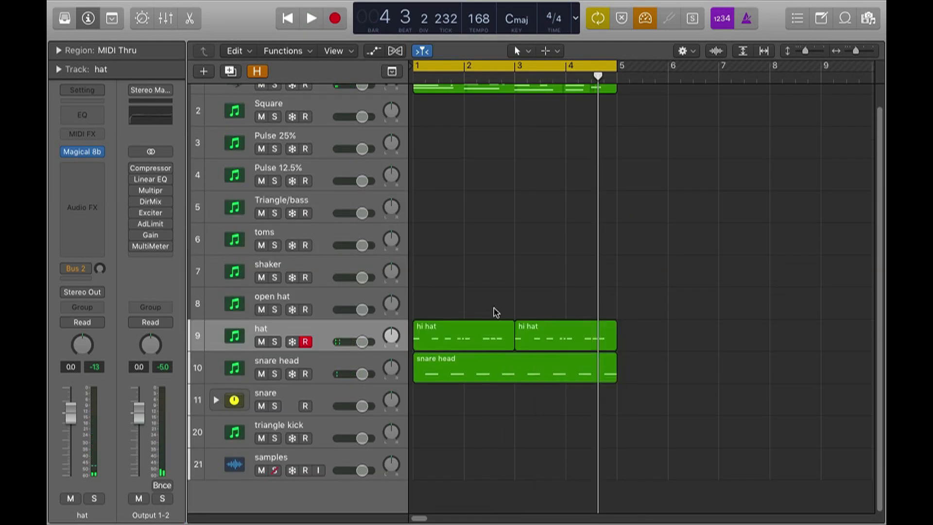
pyautogui.moveTo(495, 310); pyautogui.dragTo(527, 329)
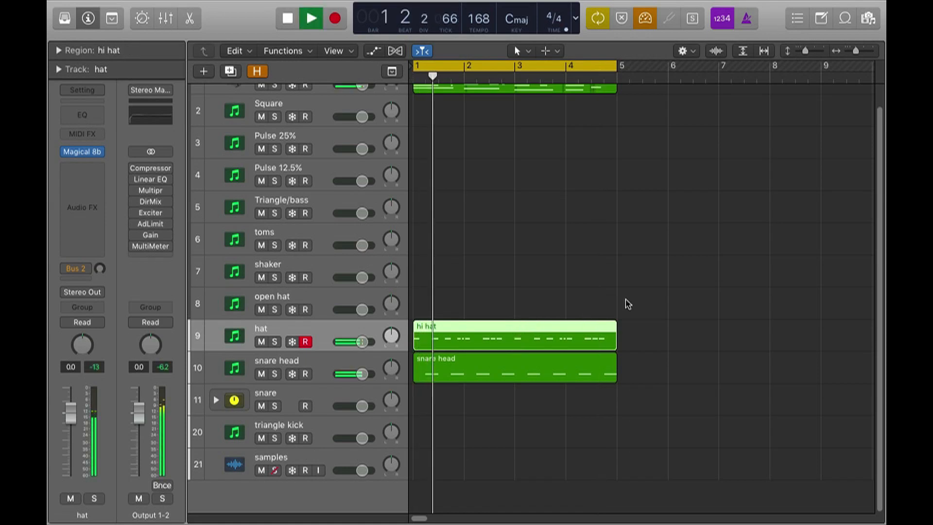
# Split the last two eighth-note hi hat hits in bar 4 into four sixteenth notes and play the pattern
pyautogui.doubleClick(573, 329)
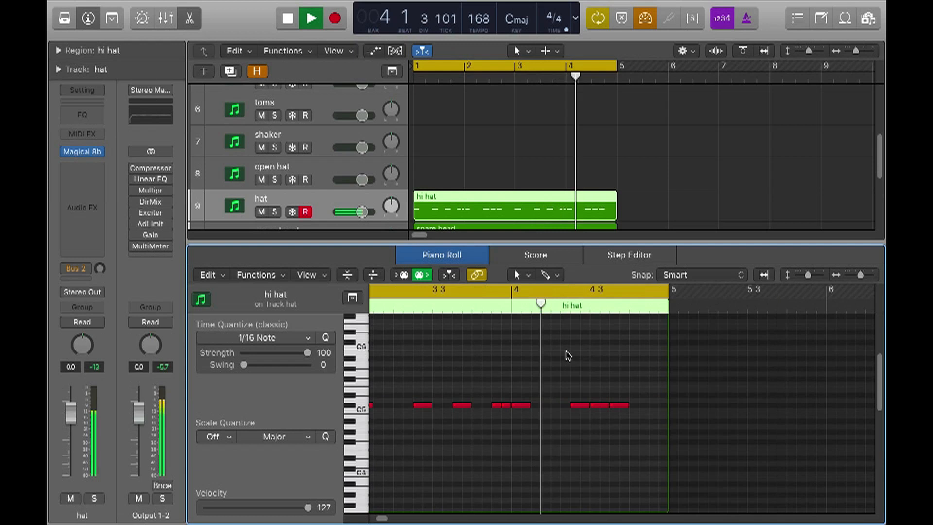
pyautogui.press('space')
pyautogui.moveTo(605, 405); pyautogui.dragTo(619, 403)
pyautogui.press('space')
pyautogui.click(591, 382)
pyautogui.press('super+Left')
pyautogui.press('super+Left')
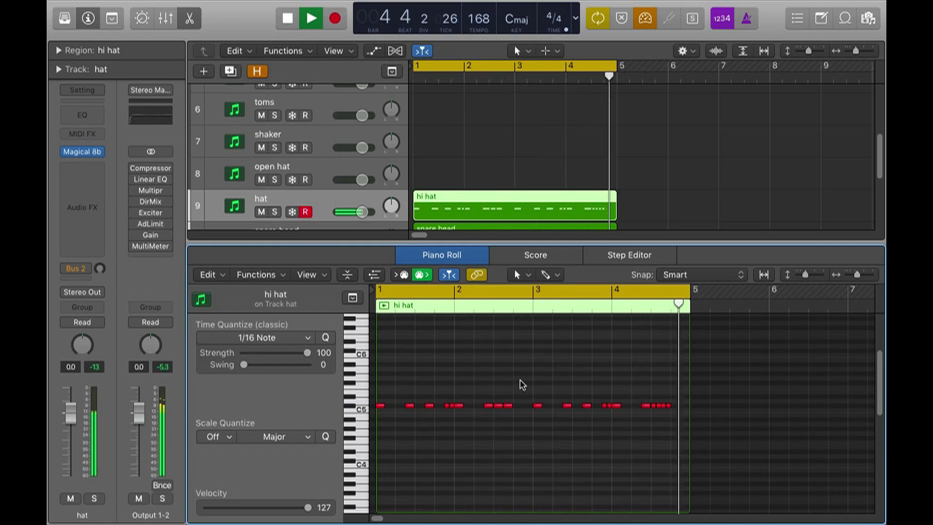
# Split the eighth-note hit before beat 3 of bar 4 into two sixteenth notes and play the pattern
pyautogui.press('space')
pyautogui.click(553, 373)
pyautogui.press('super+Right')
pyautogui.press('super+Right')
pyautogui.press('super+Down')
pyautogui.hscroll(8, 614, 395)
pyautogui.hscroll(5, 674, 386)
pyautogui.moveTo(592, 405)
pyautogui.mouseDown()
pyautogui.moveTo(582, 405)
pyautogui.moveTo(590, 405)
pyautogui.mouseUp()
pyautogui.press('space')
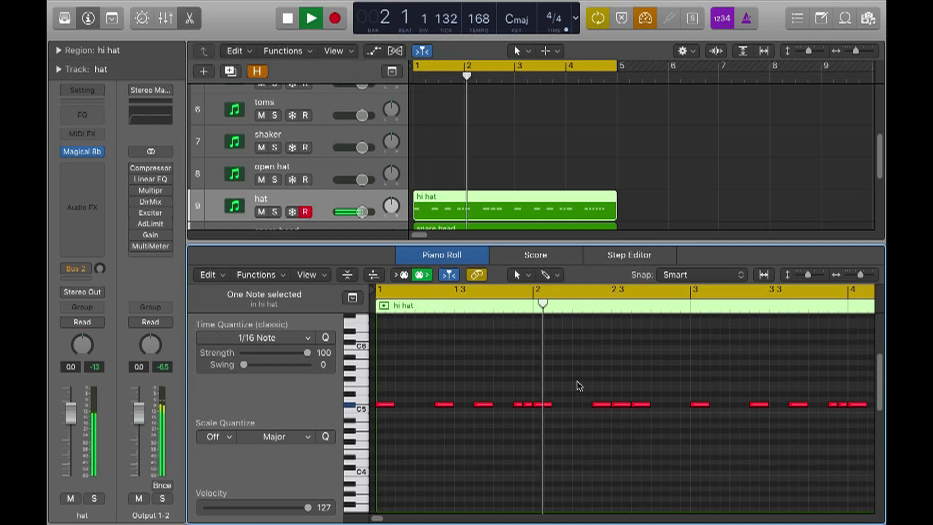
pyautogui.click(580, 386)
# Split the eighth-note hi hat hit before beat 3 of bar 2 into two sixteenths and play the full loop
pyautogui.press('space')
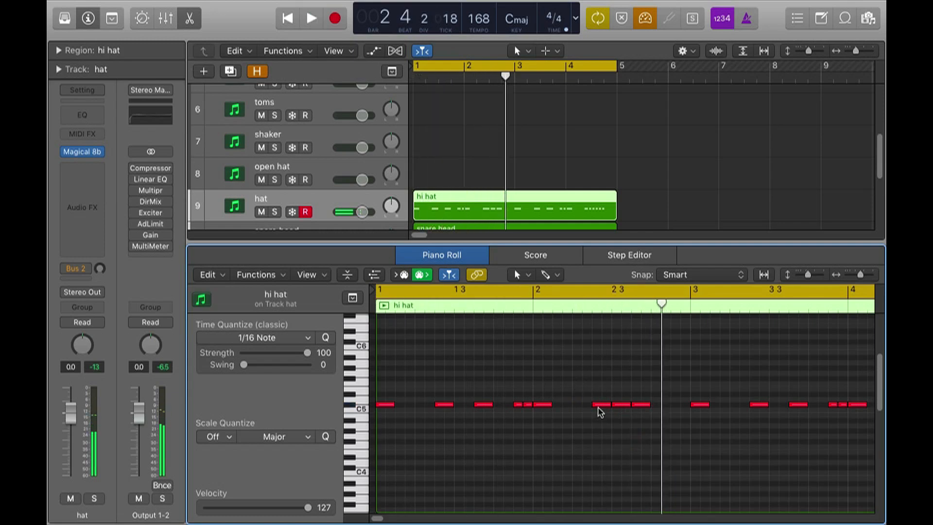
pyautogui.moveTo(611, 405); pyautogui.dragTo(607, 405)
pyautogui.press('space')
pyautogui.click(591, 378)
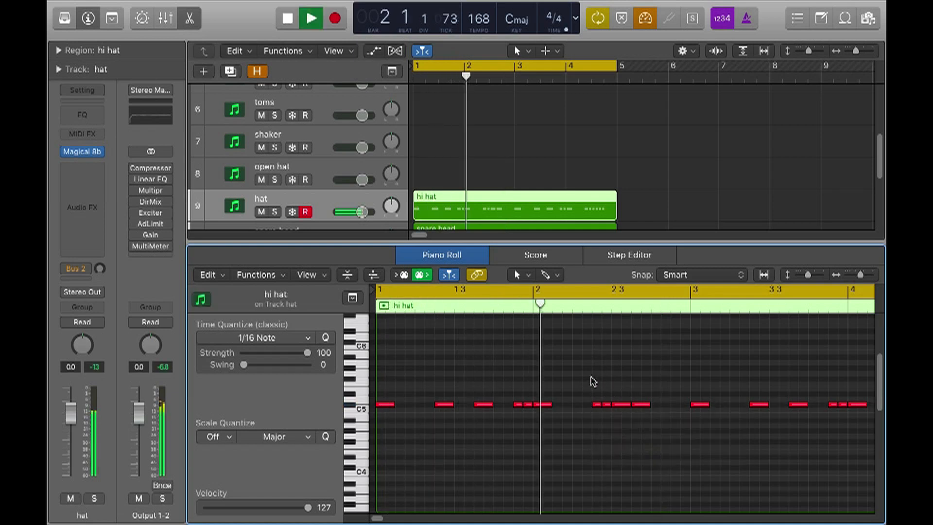
pyautogui.press('super+Left')
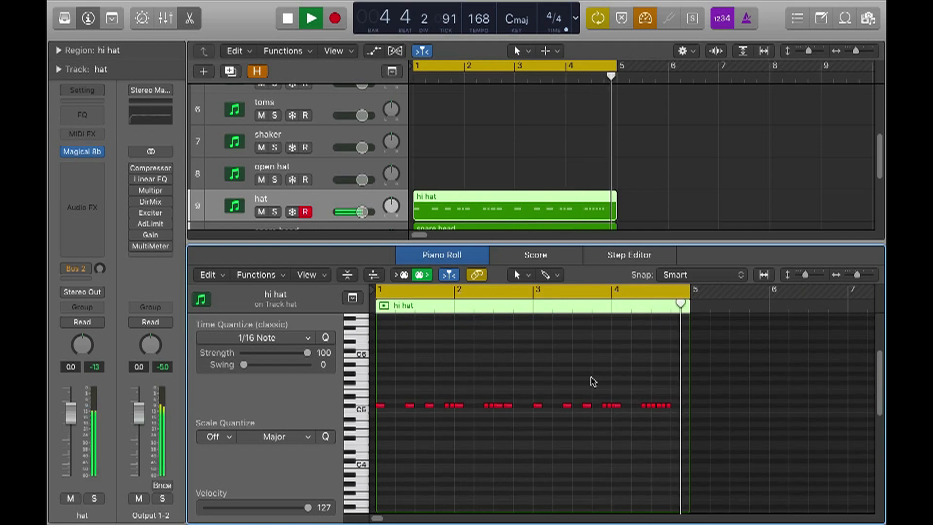
pyautogui.press('e')
pyautogui.click(674, 365)
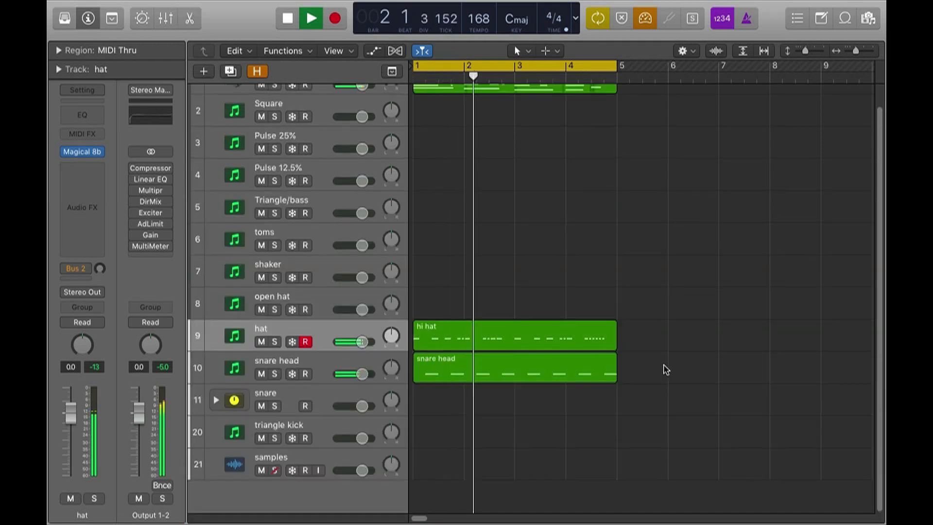
pyautogui.scroll(2, 642, 363)
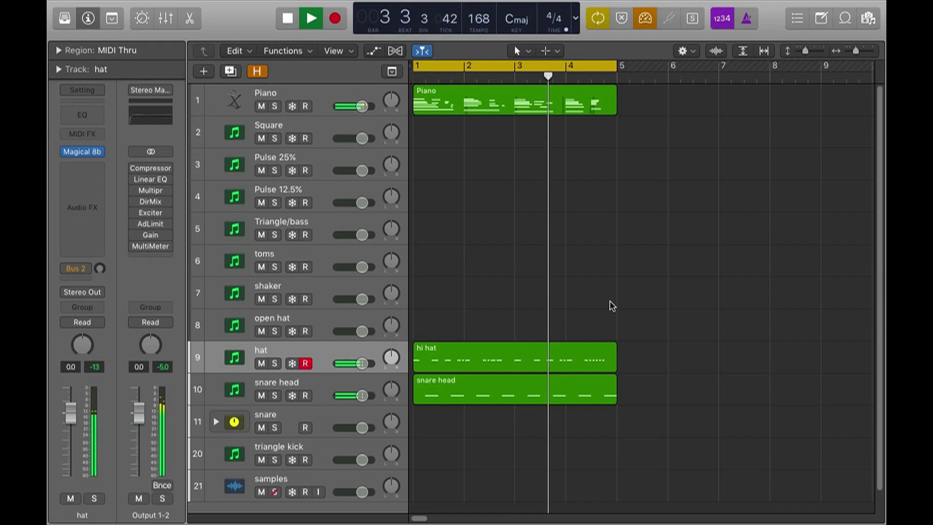
pyautogui.press('space')
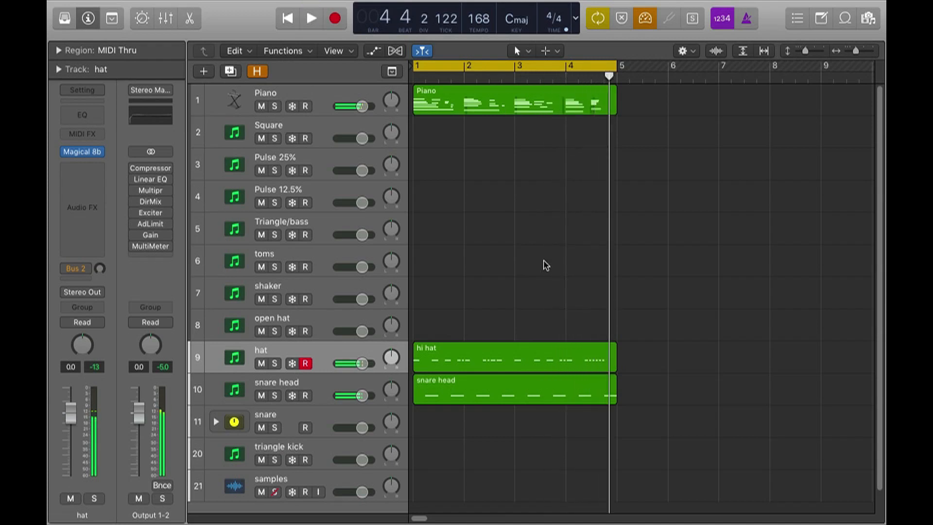
# Open the Piano region's notes and examine the lowest bass notes across its four bars
pyautogui.click(462, 111)
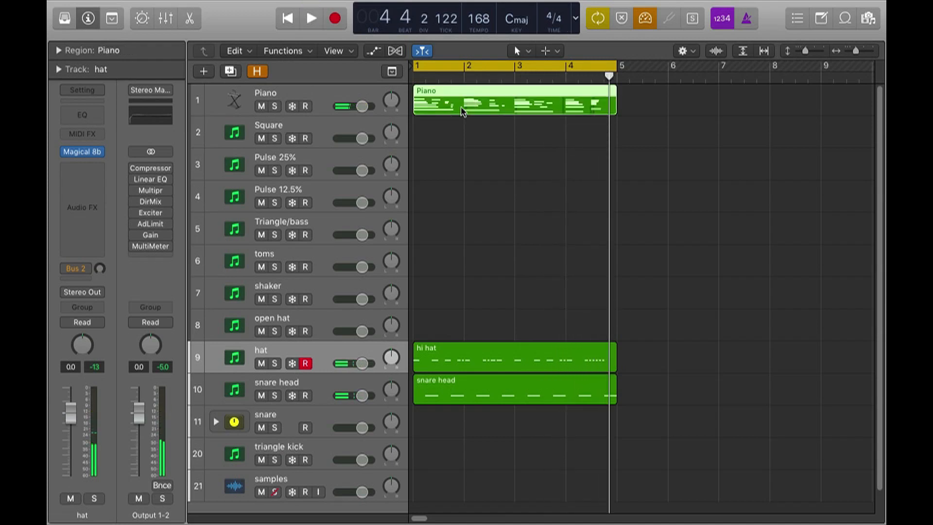
pyautogui.click(653, 196)
pyautogui.press('p')
pyautogui.click(456, 113)
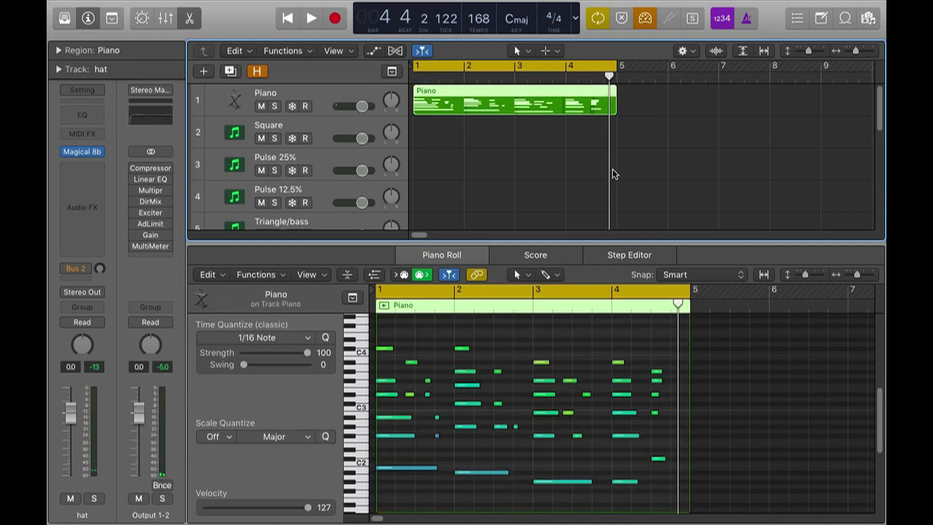
pyautogui.press('p')
pyautogui.click(582, 175)
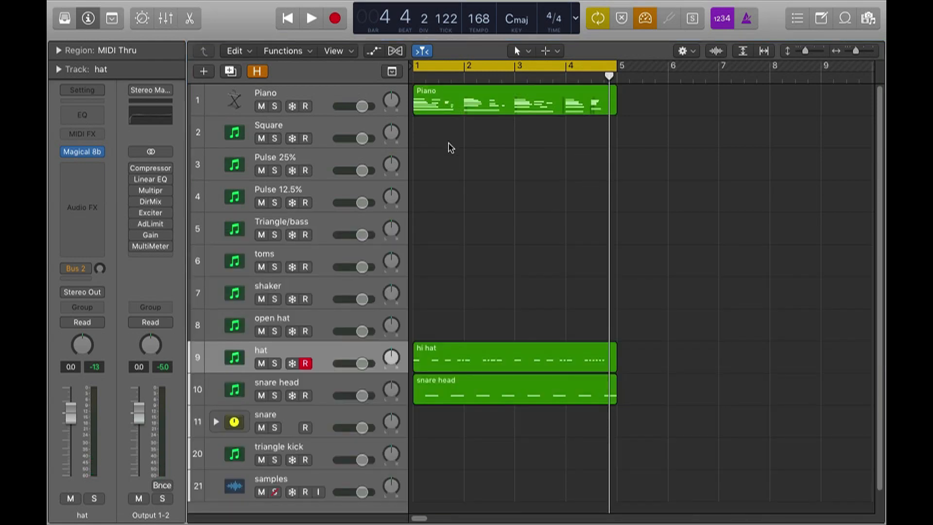
pyautogui.click(439, 107)
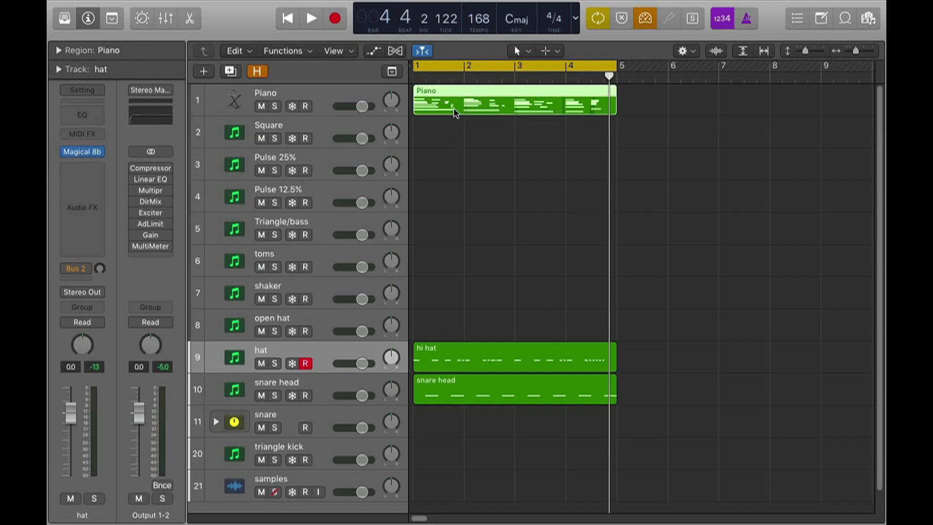
pyautogui.press('p')
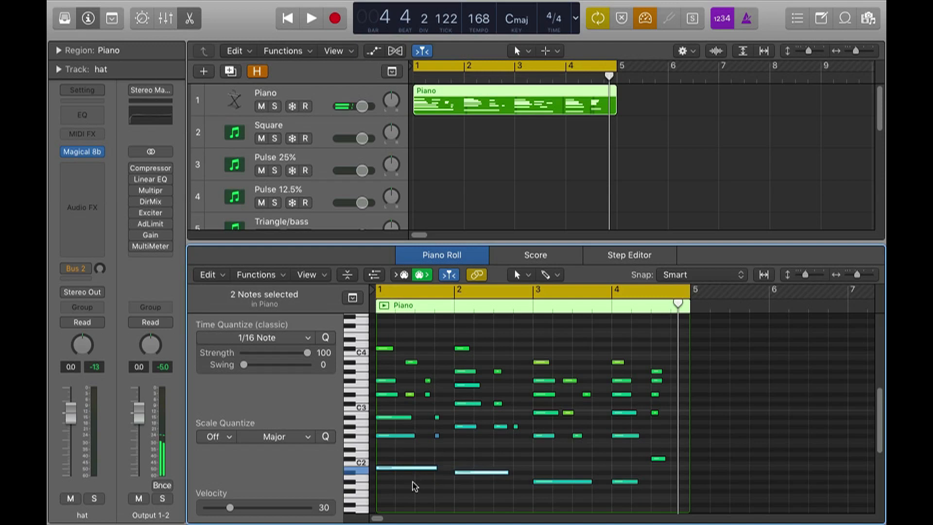
pyautogui.moveTo(411, 495); pyautogui.dragTo(622, 472)
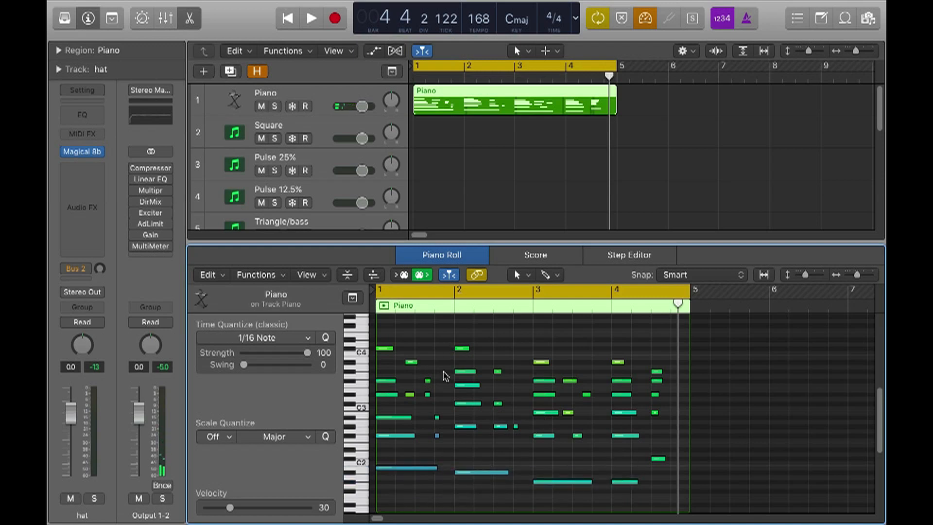
pyautogui.moveTo(433, 456); pyautogui.dragTo(623, 491)
pyautogui.click(542, 176)
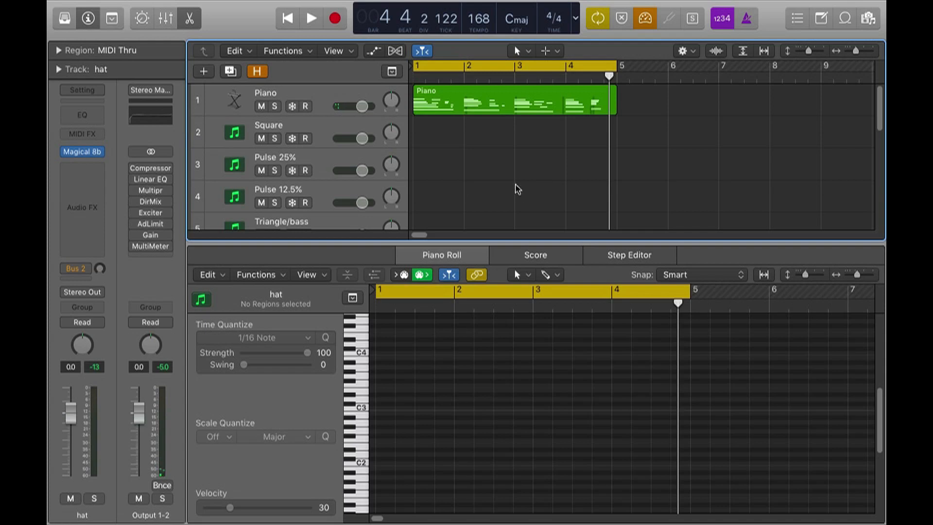
pyautogui.click(441, 102)
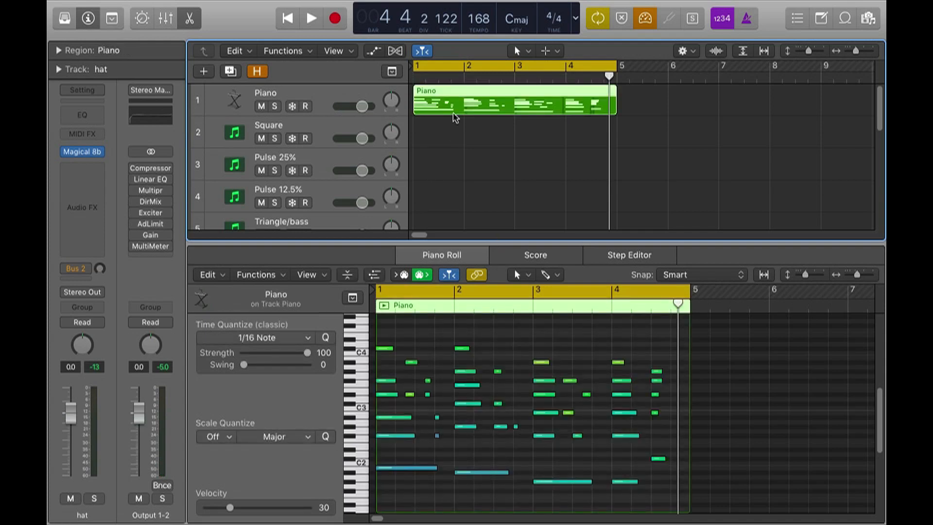
pyautogui.click(460, 122)
pyautogui.click(467, 101)
# Copy the four-bar Piano region to the Triangle/bass track at bar 1
pyautogui.press('e')
pyautogui.click(531, 149)
pyautogui.moveTo(497, 113); pyautogui.dragTo(497, 224)
pyautogui.click(483, 229)
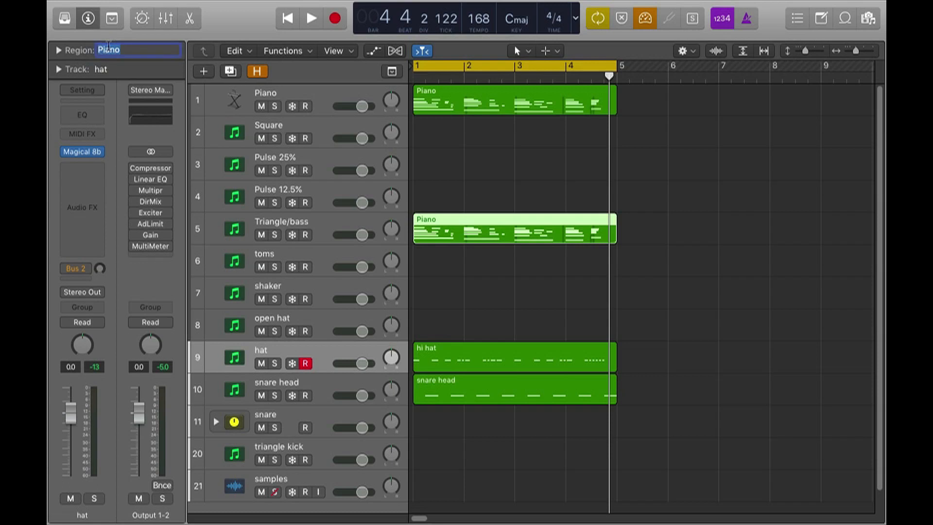
# Rename the copied region on the Triangle/bass track as bass
pyautogui.click(469, 177)
# Mute the five lowest bass notes in the Piano region and close its note editor
pyautogui.click(456, 107)
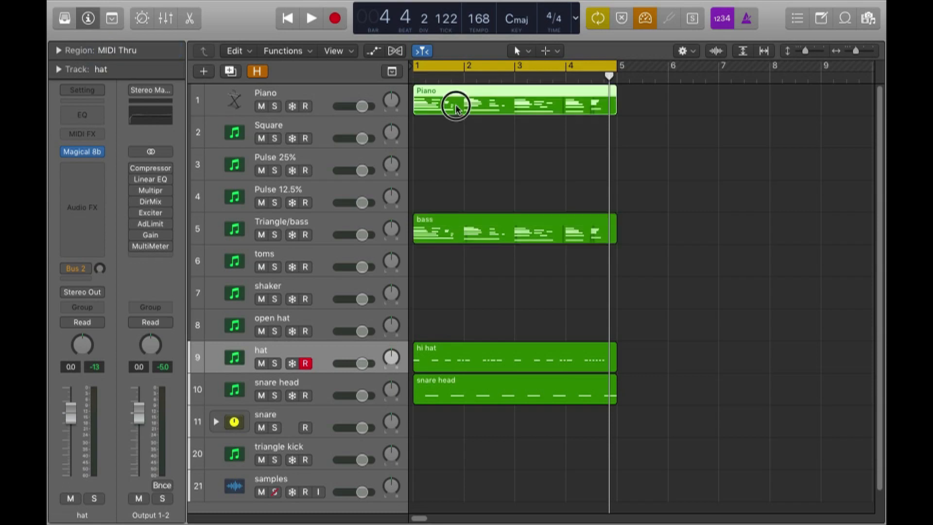
pyautogui.doubleClick(456, 107)
pyautogui.moveTo(408, 462); pyautogui.dragTo(666, 488)
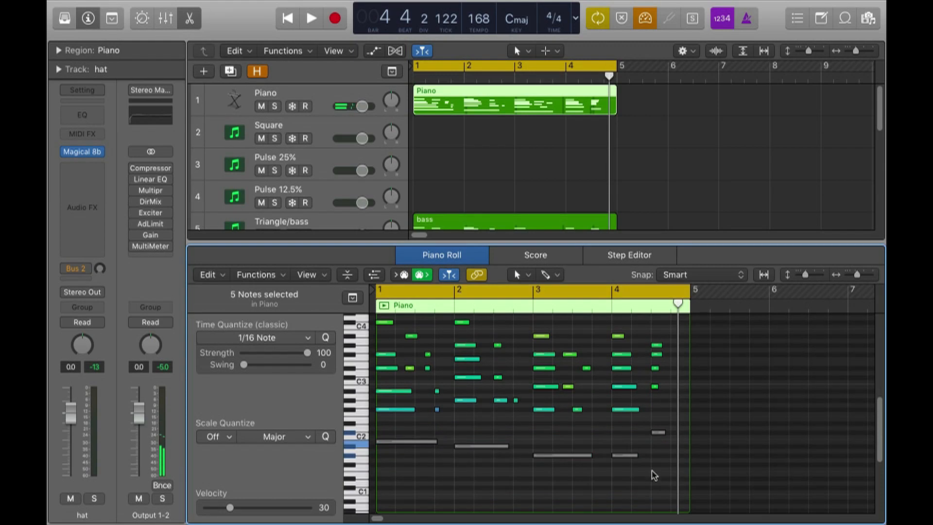
pyautogui.press('e')
# Delete all the upper notes from the bass region, keeping only the five lowest notes
pyautogui.click(573, 250)
pyautogui.click(573, 240)
pyautogui.doubleClick(573, 240)
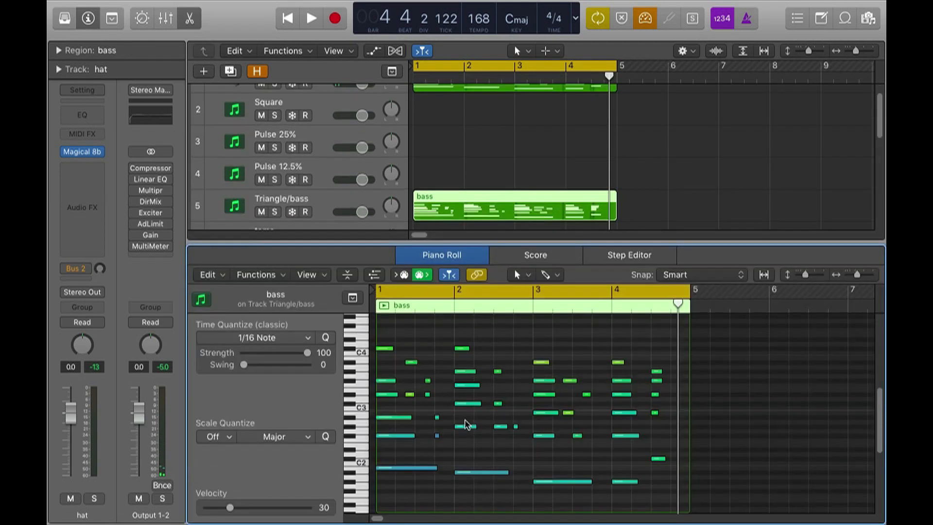
pyautogui.moveTo(411, 447); pyautogui.dragTo(688, 454)
pyautogui.press('Delete')
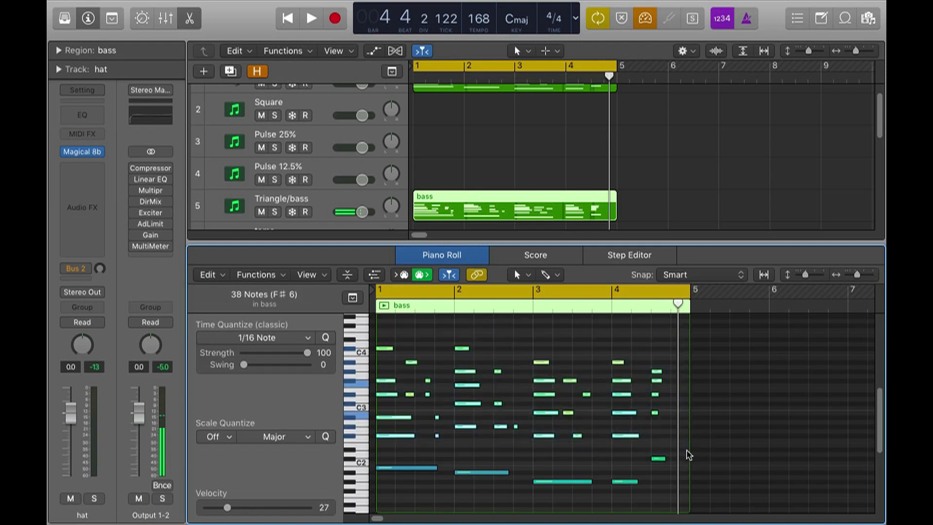
# Play the four-bar loop to hear the reduced bass part with the piano and drums
pyautogui.click(710, 217)
pyautogui.press('space')
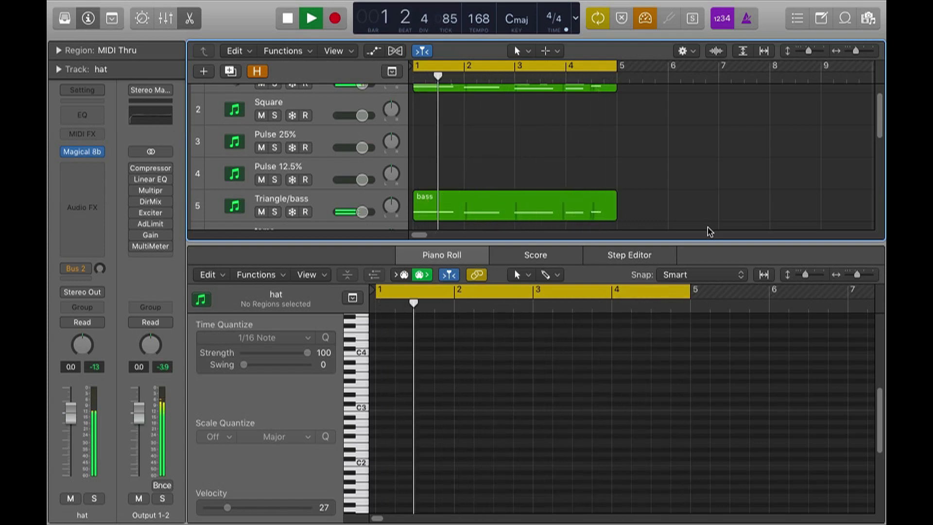
pyautogui.press('e')
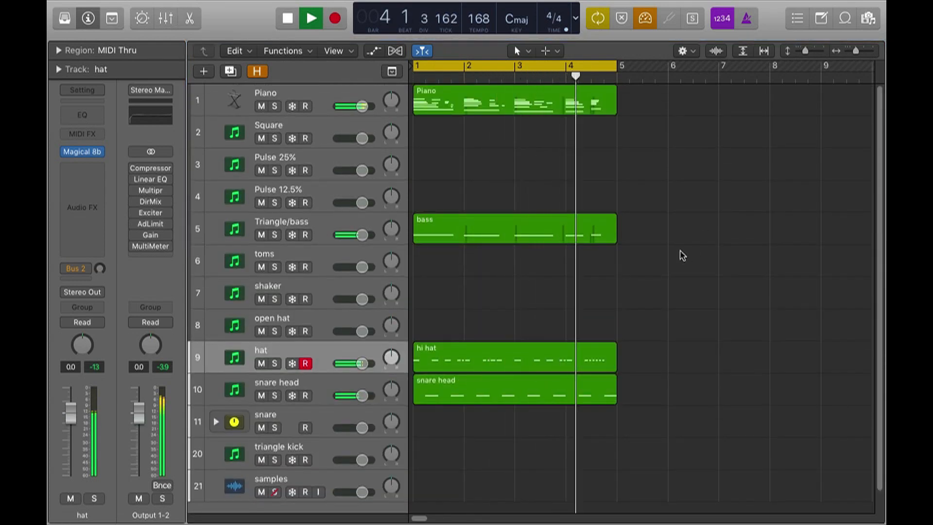
pyautogui.press('space')
# Raise the velocity of all five notes in the bass region together, bringing the bar 1 note to 76
pyautogui.click(463, 232)
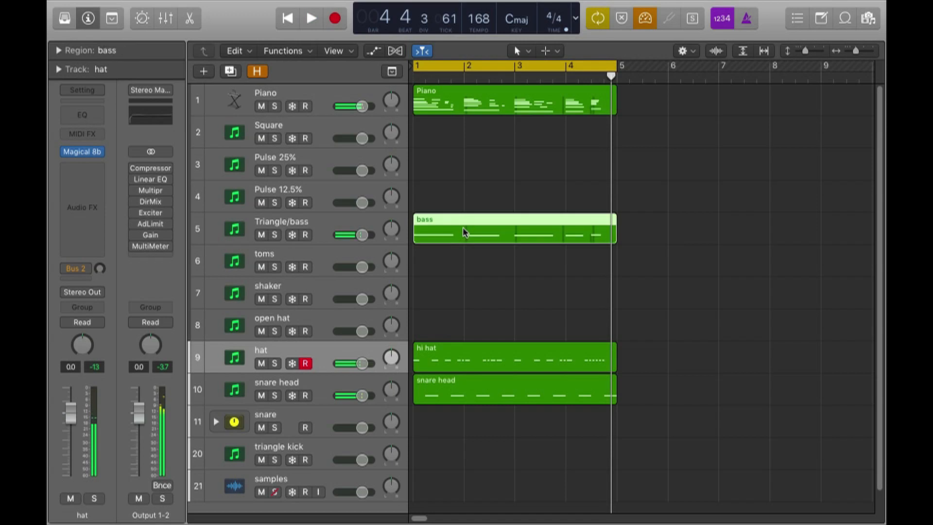
pyautogui.doubleClick(463, 233)
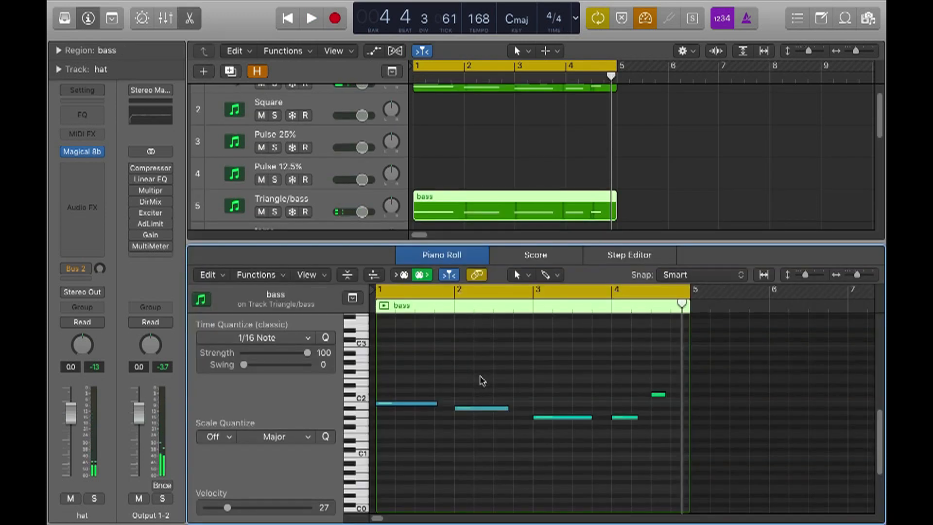
pyautogui.press('super+a')
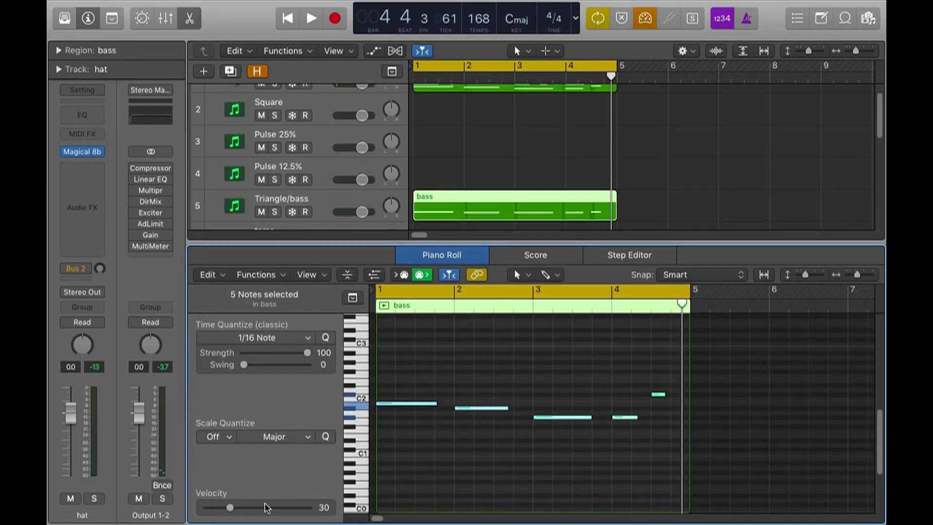
pyautogui.click(524, 481)
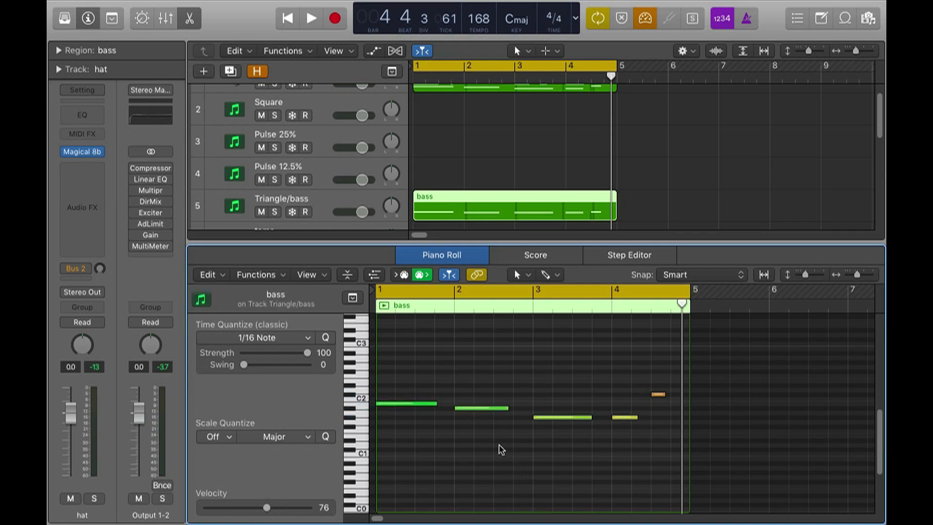
# Shorten the bar 1 bass note B1 to one beat and play the loop
pyautogui.scroll(2, 445, 389)
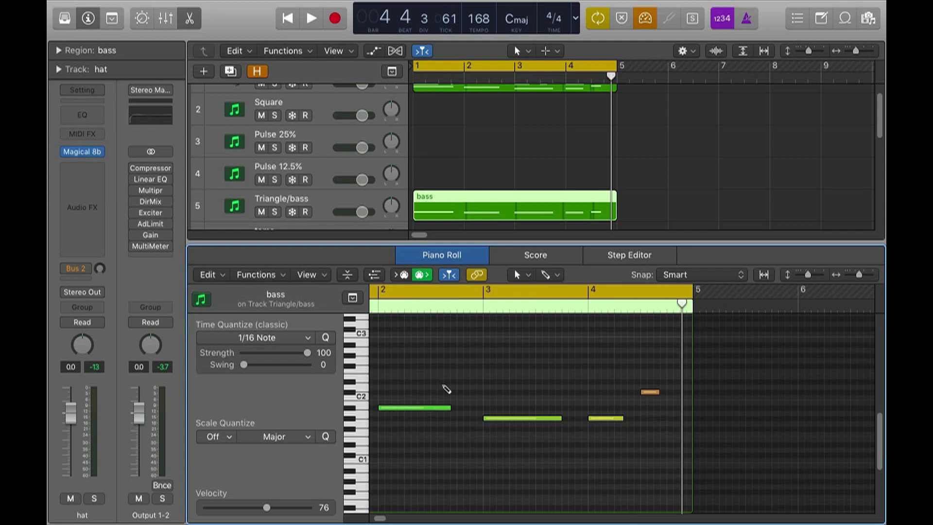
pyautogui.scroll(-2, 445, 389)
pyautogui.press('space')
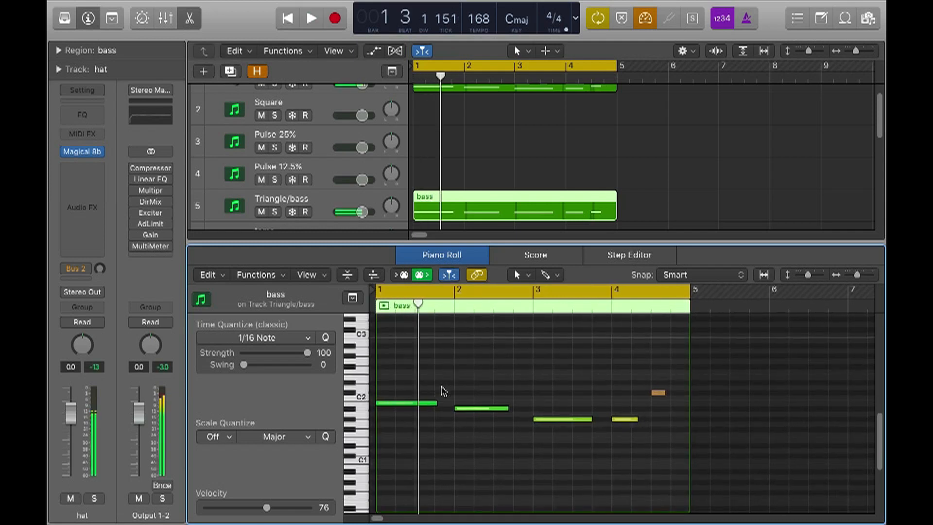
pyautogui.moveTo(435, 405); pyautogui.dragTo(394, 404)
pyautogui.press('space')
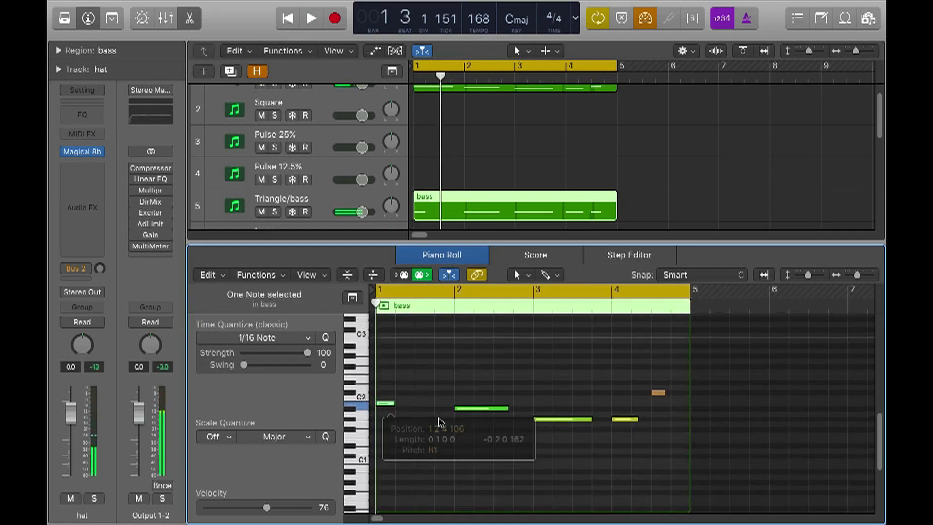
pyautogui.press('space')
pyautogui.press('space')
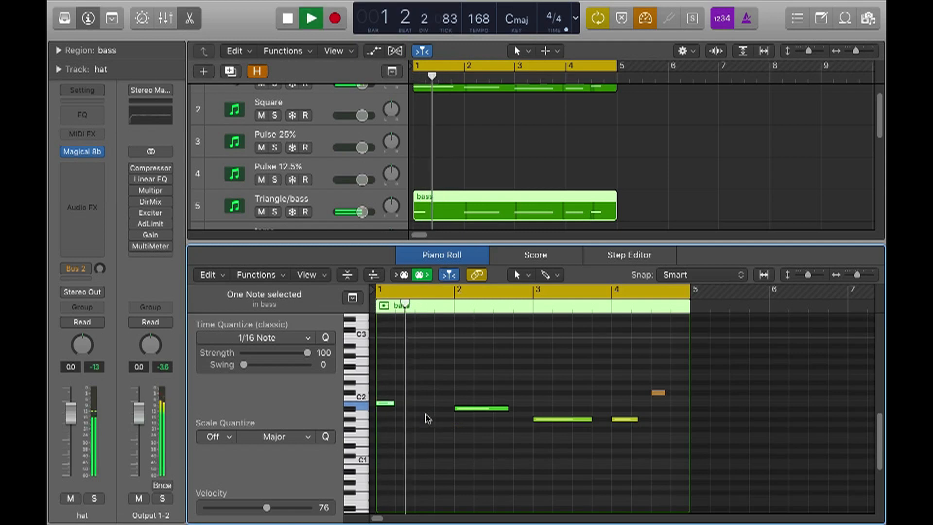
pyautogui.click(430, 412)
pyautogui.press('space')
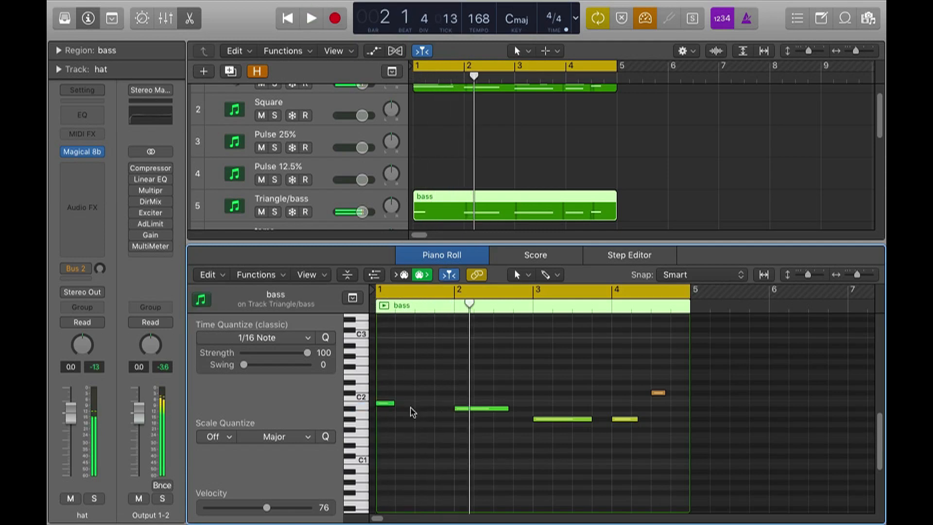
# Shorten the bar 2 bass note to about two beats and play the result
pyautogui.moveTo(506, 412); pyautogui.dragTo(494, 411)
pyautogui.click(509, 411)
pyautogui.press('space')
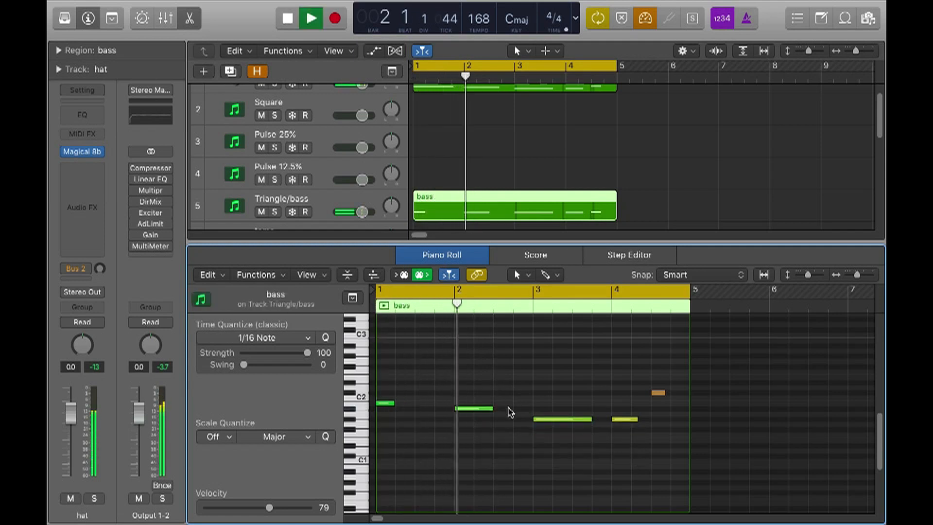
pyautogui.click(508, 410)
pyautogui.press('space')
# Shorten the bar 2 bass note to one beat, follow it with eighth notes C#2 and D2 and a two-beat D#2, and play it
pyautogui.moveTo(491, 407)
pyautogui.mouseDown()
pyautogui.moveTo(471, 411)
pyautogui.moveTo(482, 409)
pyautogui.mouseUp()
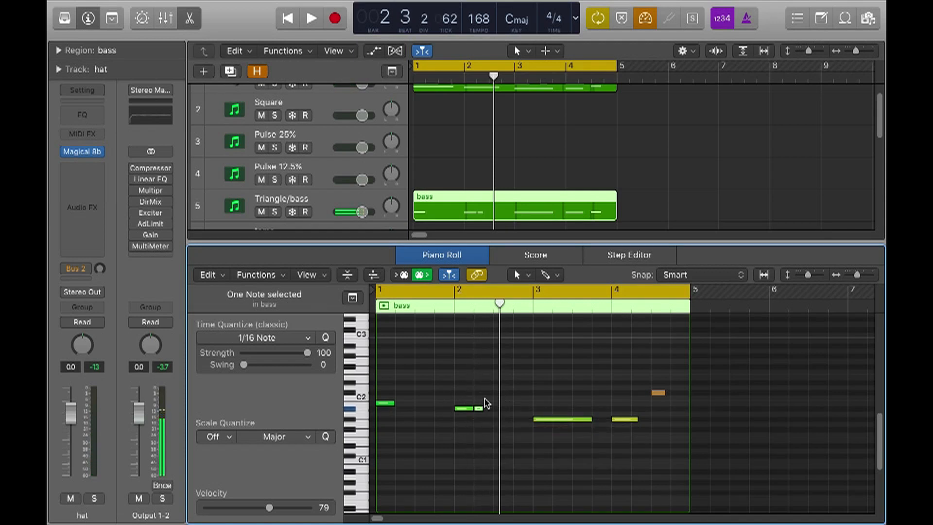
pyautogui.hotkey('alt', 'Up')
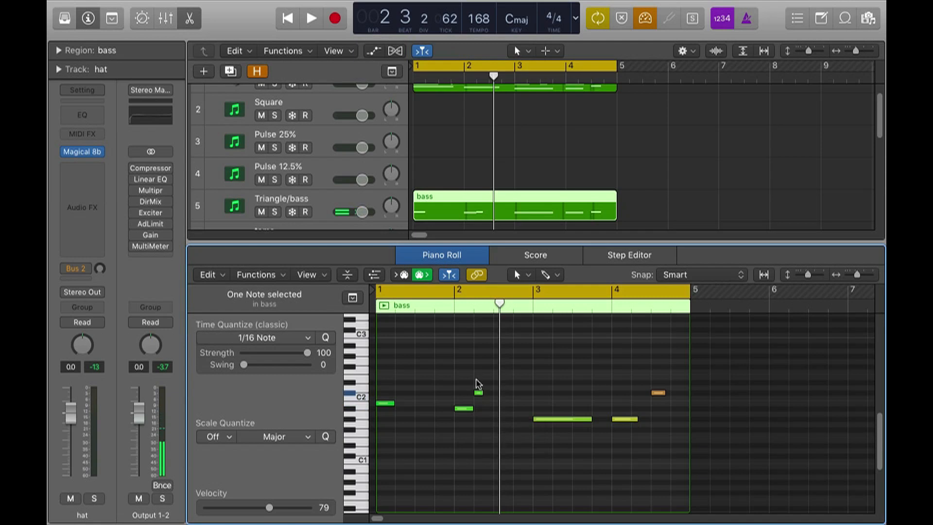
pyautogui.moveTo(484, 391); pyautogui.dragTo(532, 383)
pyautogui.press('space')
pyautogui.click(524, 446)
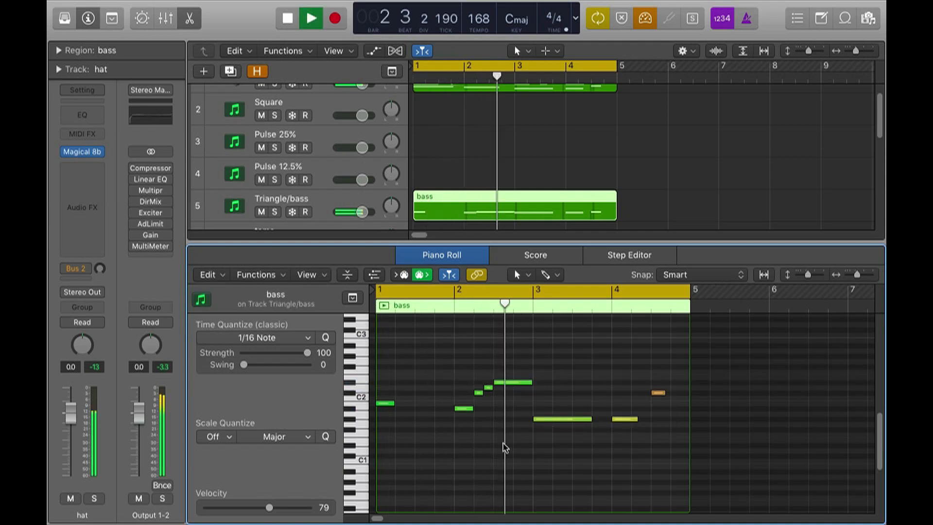
pyautogui.press('space')
# Shorten bar 2's C#2 and D2 to sixteenth notes placed directly before beat 3 and play the run
pyautogui.scroll(5, 478, 378)
pyautogui.hscroll(-3, 477, 379)
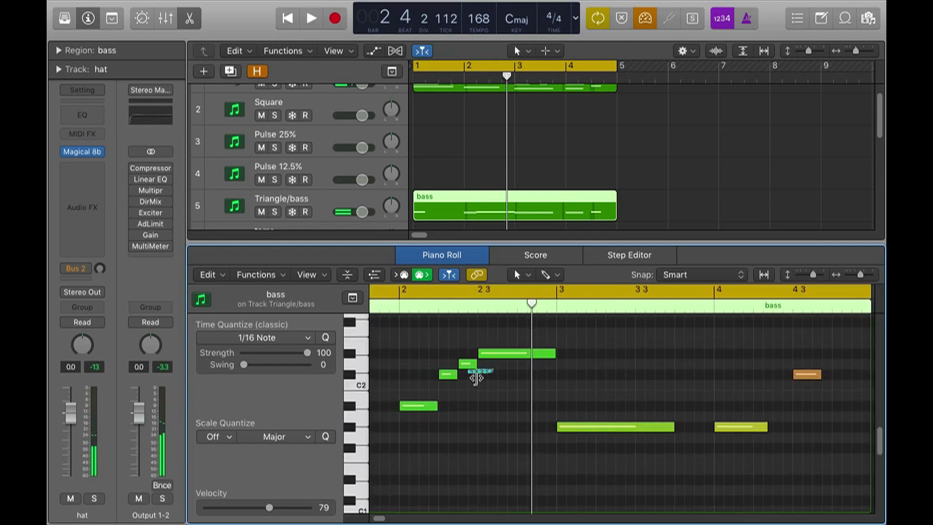
pyautogui.moveTo(488, 377); pyautogui.dragTo(508, 362)
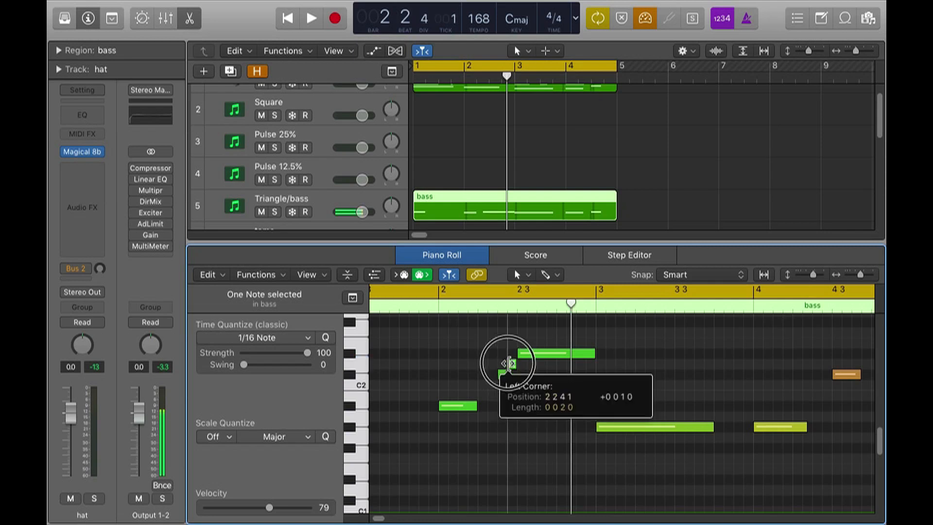
pyautogui.click(512, 432)
pyautogui.press('space')
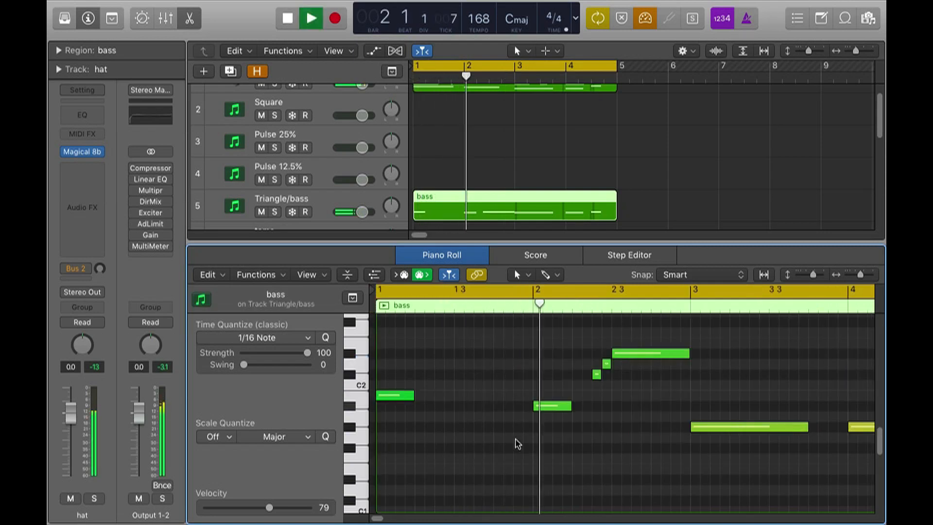
pyautogui.press('space')
# Shorten the first bass notes of bars 1 and 2 to eighth notes and play the pattern
pyautogui.moveTo(569, 406); pyautogui.dragTo(552, 406)
pyautogui.moveTo(404, 396); pyautogui.dragTo(385, 396)
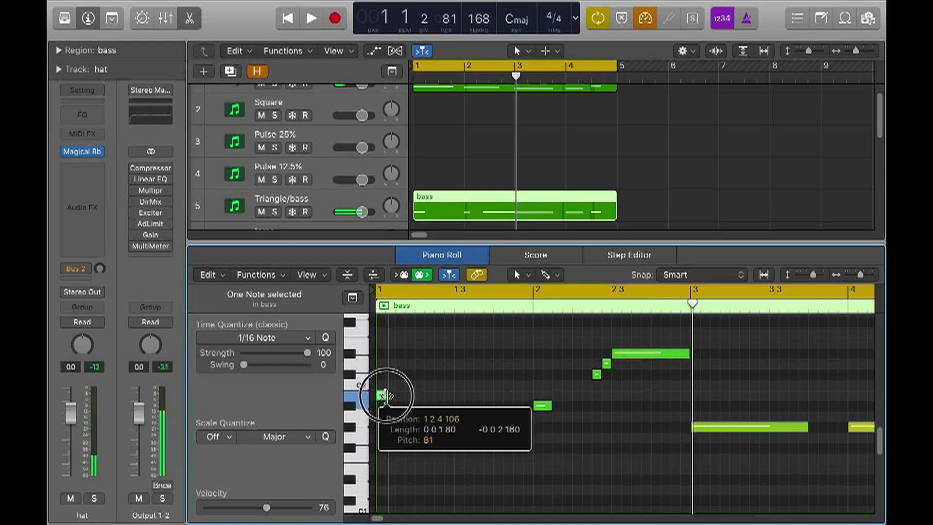
pyautogui.press('space')
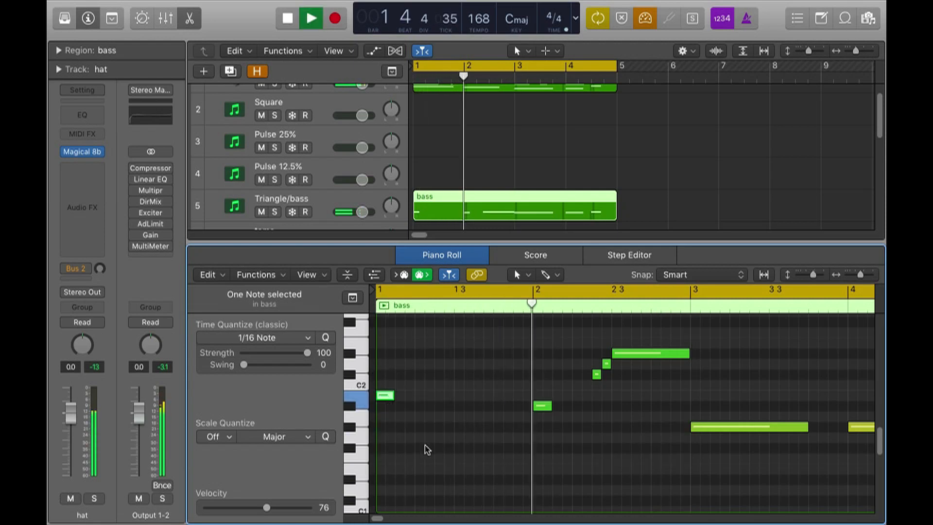
pyautogui.press('space')
# Shorten the D#2 bass note on beat 3 of bar 2 to one beat and play it
pyautogui.click(659, 392)
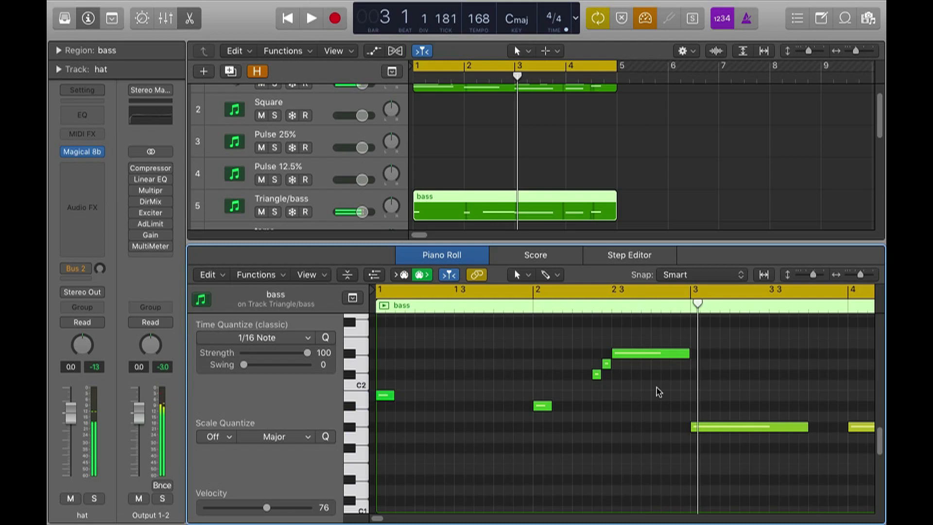
pyautogui.moveTo(688, 355); pyautogui.dragTo(646, 361)
pyautogui.click(626, 357)
pyautogui.press('space')
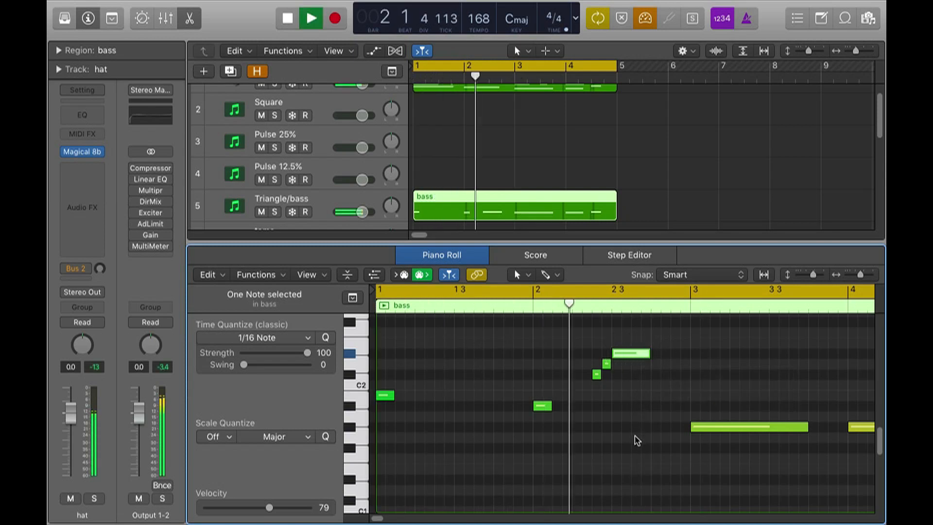
pyautogui.click(638, 429)
pyautogui.press('space')
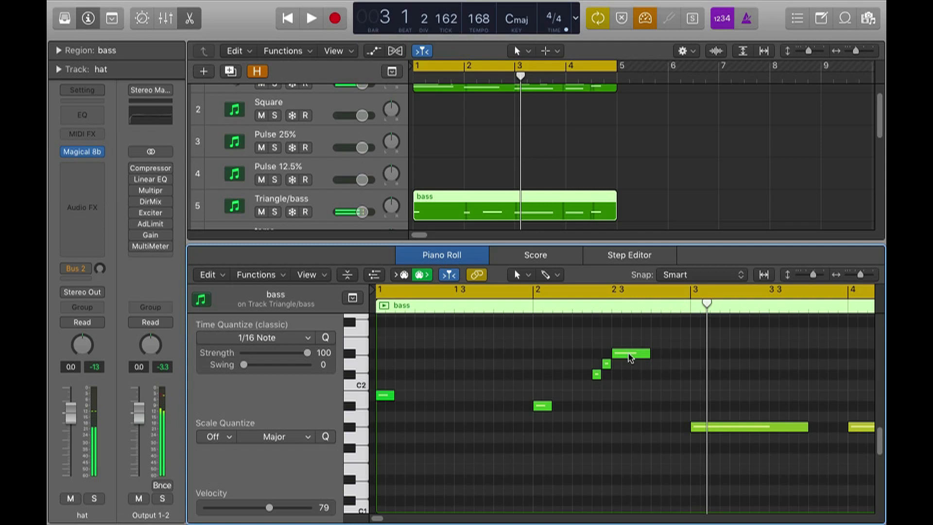
# Add sixteenth notes D#2 and A#1 on the last two sixteenths of bar 2 and play the bass line
pyautogui.moveTo(630, 356); pyautogui.dragTo(687, 408)
pyautogui.click(677, 355)
pyautogui.press('space')
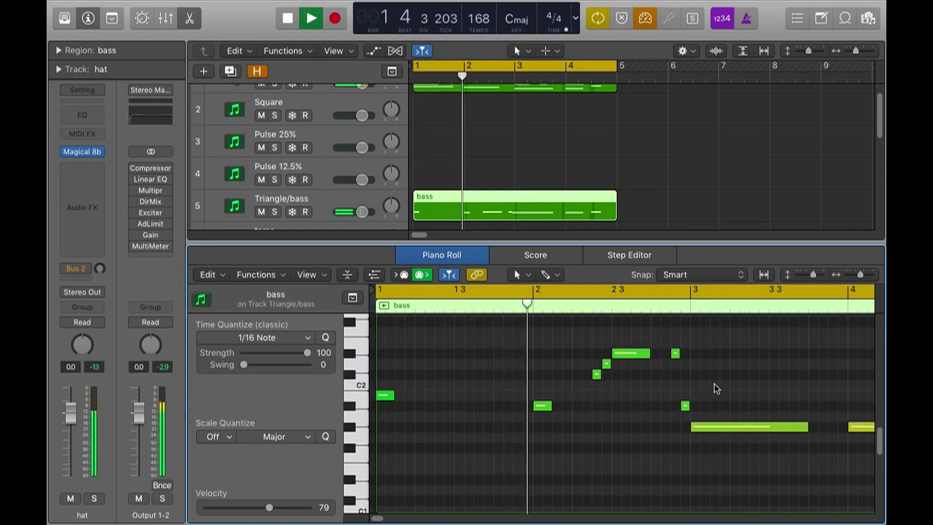
pyautogui.press('space')
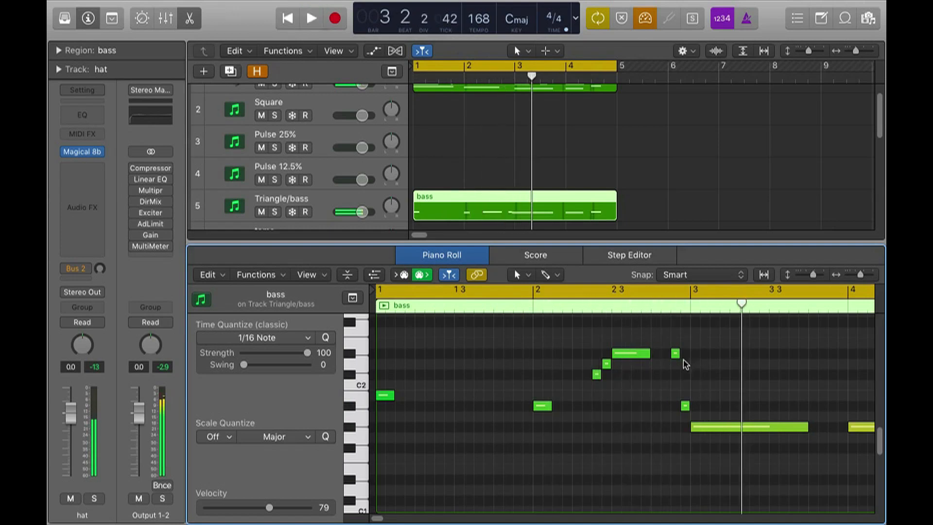
# Move the sixteenth-note D#2 to beat 4 of bar 2 and the A#1 one sixteenth earlier, and play the pattern
pyautogui.moveTo(675, 356)
pyautogui.mouseDown()
pyautogui.moveTo(648, 354)
pyautogui.moveTo(656, 354)
pyautogui.mouseUp()
pyautogui.moveTo(678, 409); pyautogui.dragTo(670, 408)
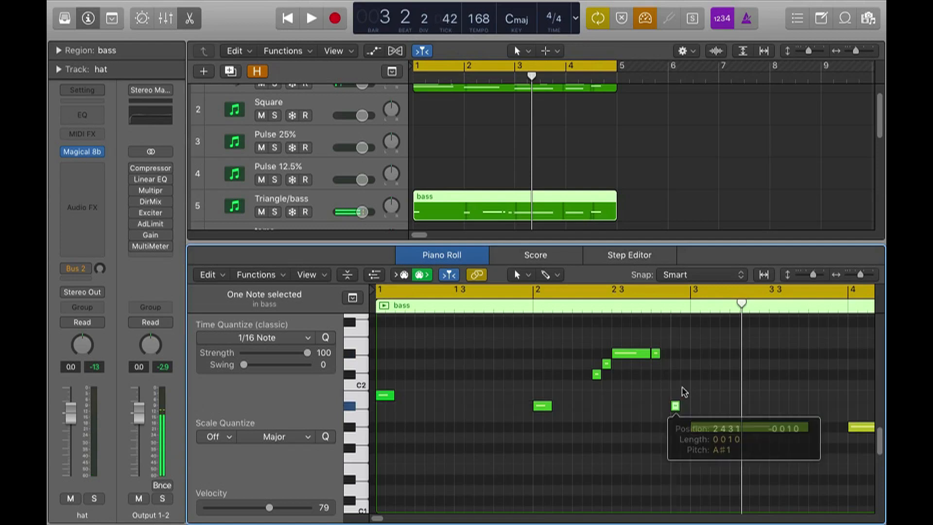
pyautogui.click(692, 393)
pyautogui.press('space')
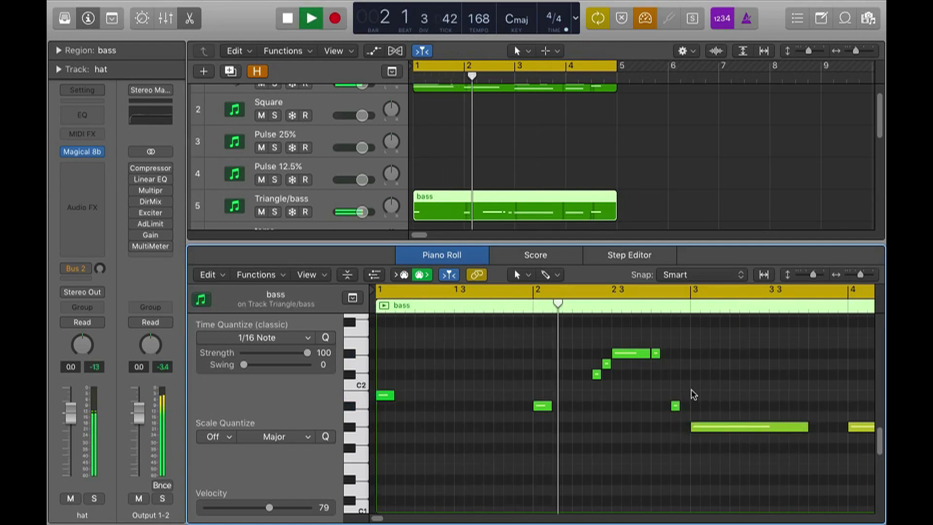
pyautogui.press('space')
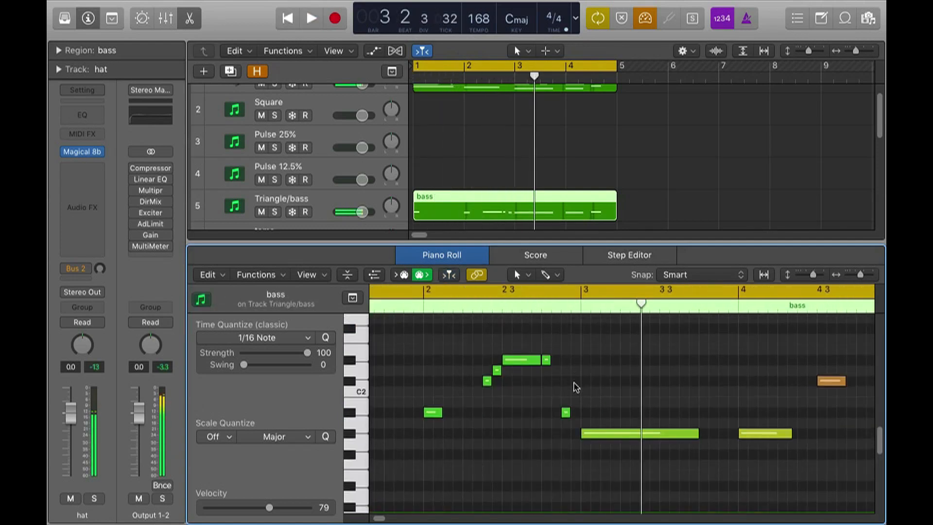
# Replace the long bar 3 bass note with an eighth-note G#1 copied from bar 2's first note, and play the loop
pyautogui.moveTo(696, 432); pyautogui.dragTo(598, 431)
pyautogui.click(542, 373)
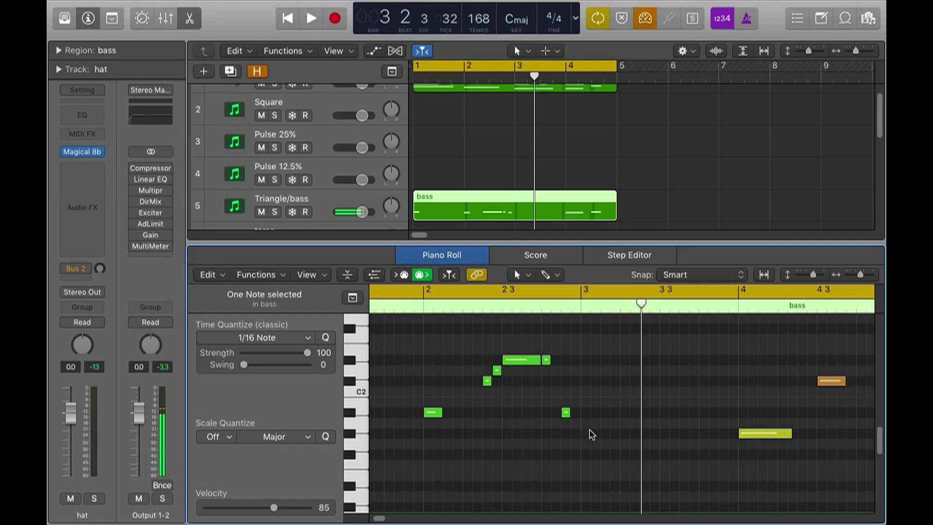
pyautogui.moveTo(431, 416); pyautogui.dragTo(590, 433)
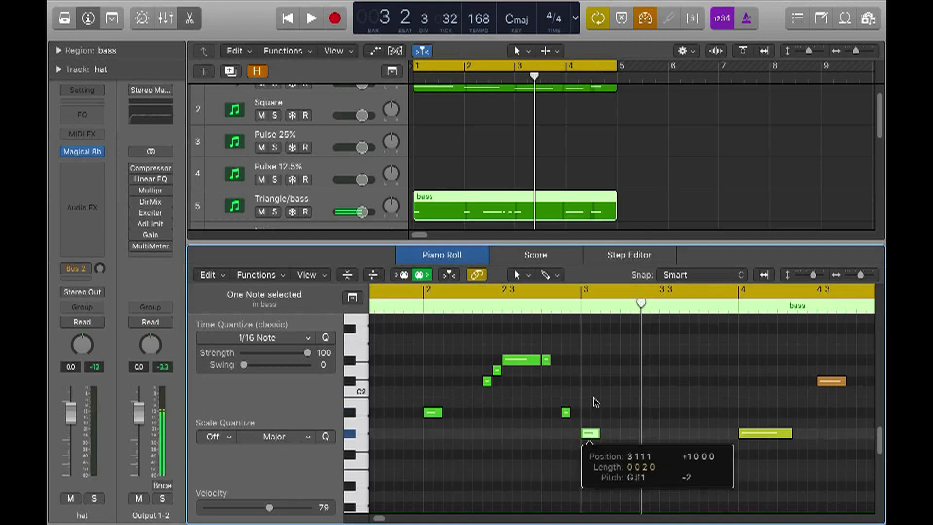
pyautogui.click(603, 405)
pyautogui.press('space')
pyautogui.press('super+Left')
pyautogui.press('super+Up')
pyautogui.press('super+Up')
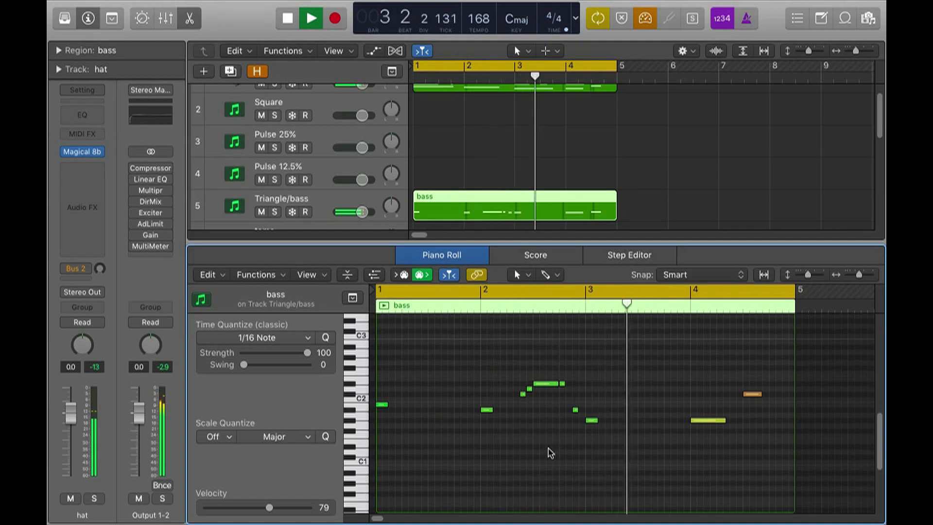
# Mute the A#1 sixteenth note near the end of bar 2 and play the loop
pyautogui.press('space')
pyautogui.moveTo(549, 402); pyautogui.dragTo(589, 413)
pyautogui.hotkey('ctrl', 'm')
pyautogui.press('space')
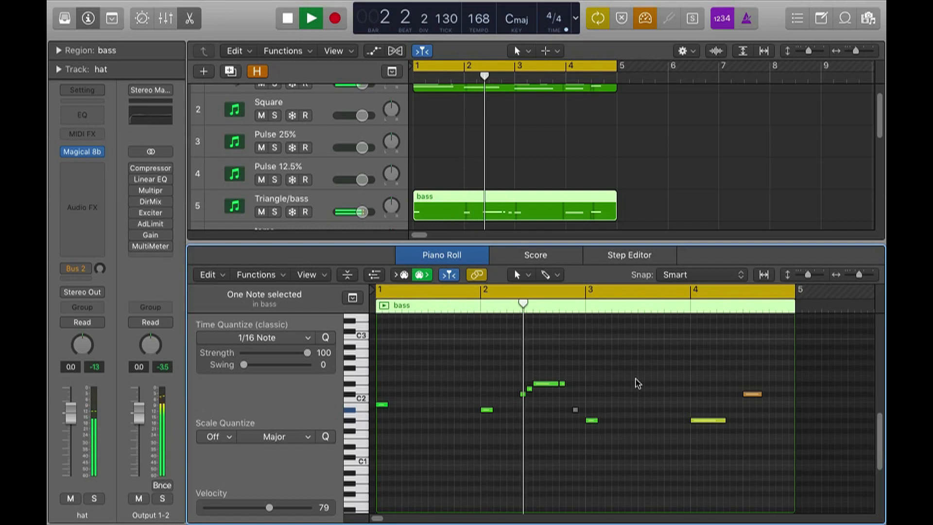
pyautogui.click(596, 390)
# Unmute the last sixteenth note of bar 2, raise it from A#1 to D#2, and play the loop
pyautogui.press('space')
pyautogui.click(576, 410)
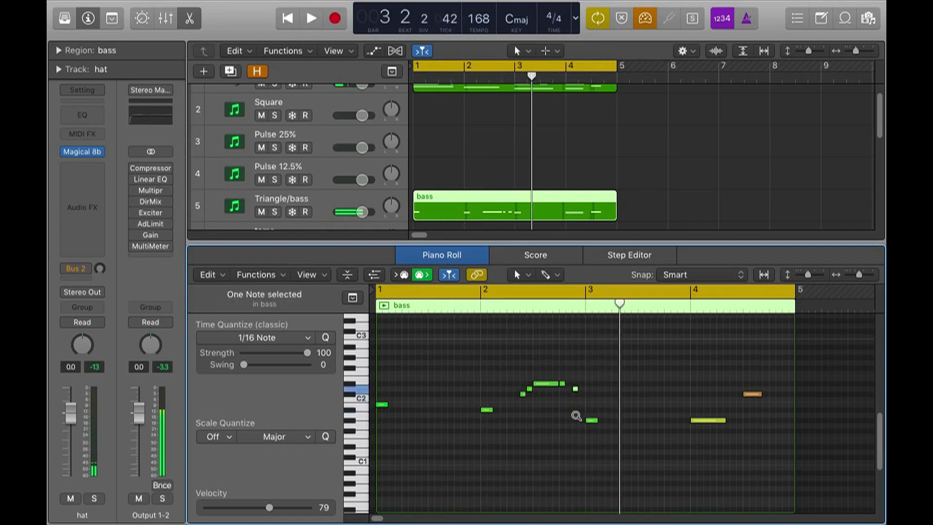
pyautogui.press('space')
pyautogui.click(669, 388)
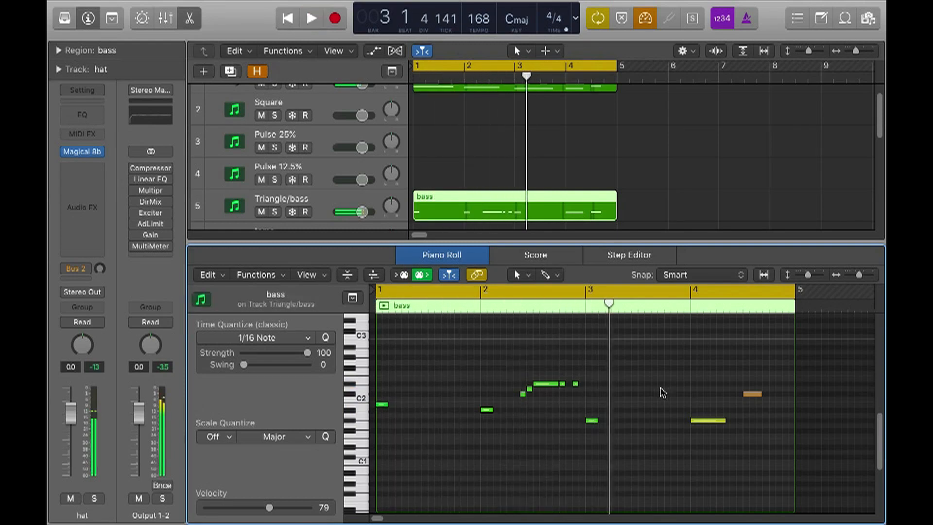
# Mute the last D#2 sixteenth note of bar 2 and play the loop without it
pyautogui.click(576, 384)
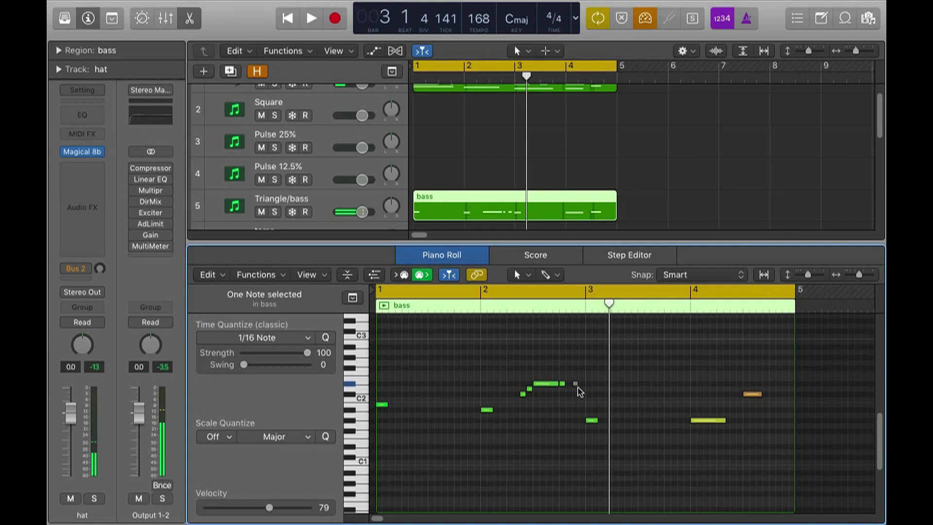
pyautogui.press('space')
pyautogui.click(625, 397)
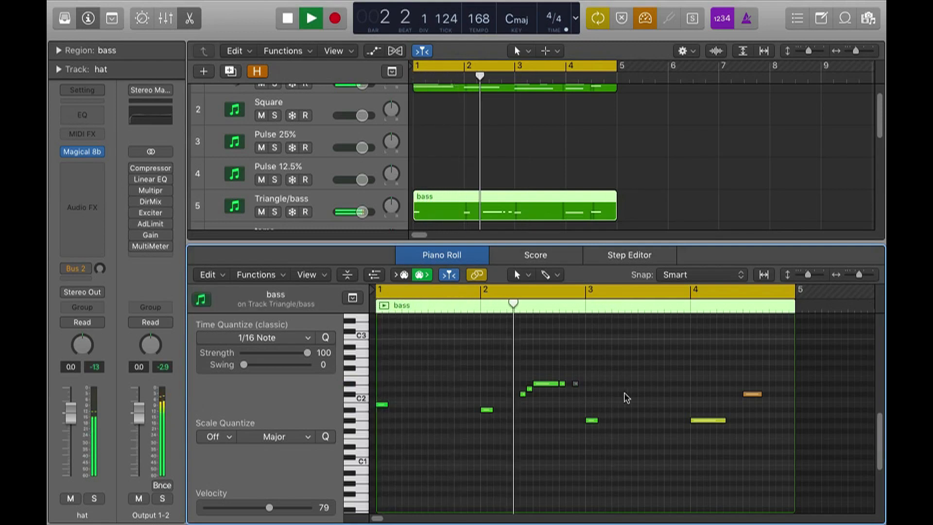
pyautogui.press('space')
# Turn off the cycle and show the MIDI controller lane below the bass notes around beat 3 of bar 2
pyautogui.press('super+Right')
pyautogui.press('super+Down')
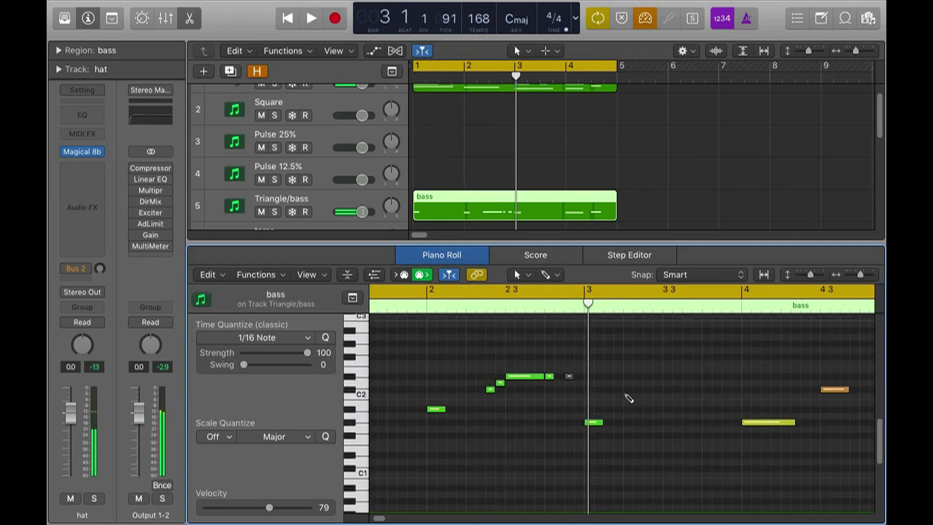
pyautogui.press('super+Down')
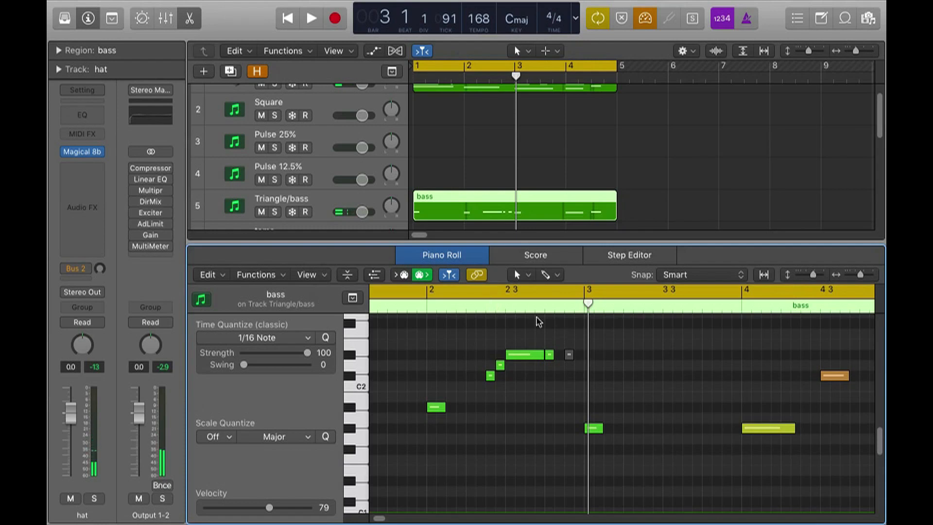
pyautogui.press('c')
pyautogui.click(503, 303)
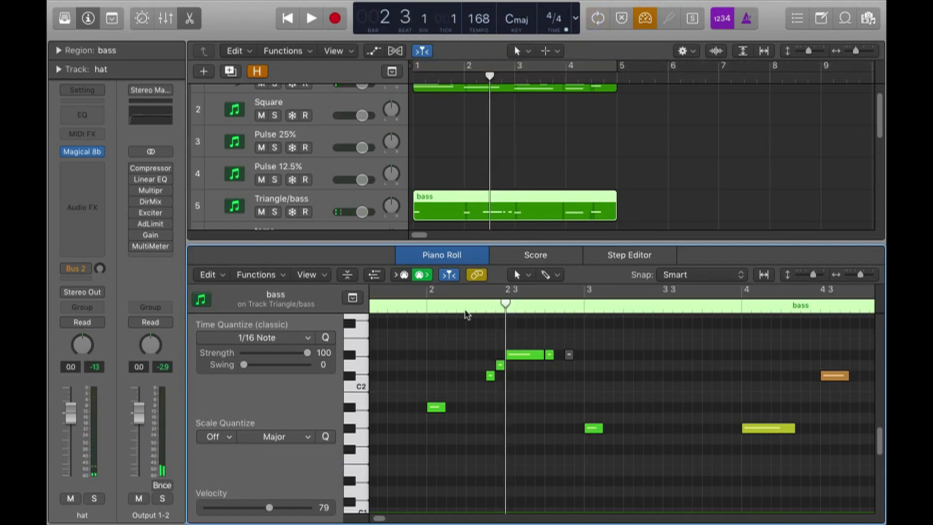
pyautogui.click(375, 275)
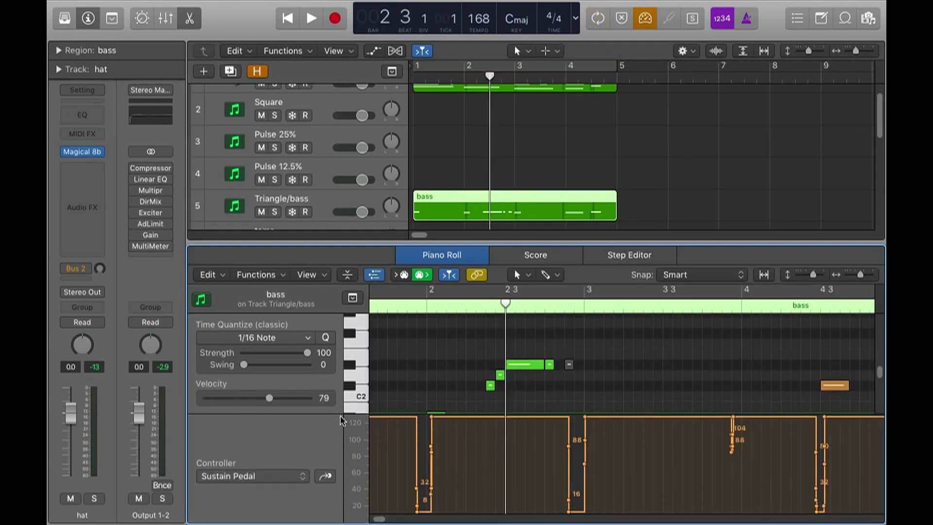
# Erase the recorded Sustain Pedal data across all four bars of the bass region
pyautogui.click(281, 476)
pyautogui.click(434, 456)
pyautogui.press('super+Left')
pyautogui.press('super+Left')
pyautogui.press('super+Left')
pyautogui.press('super+Left')
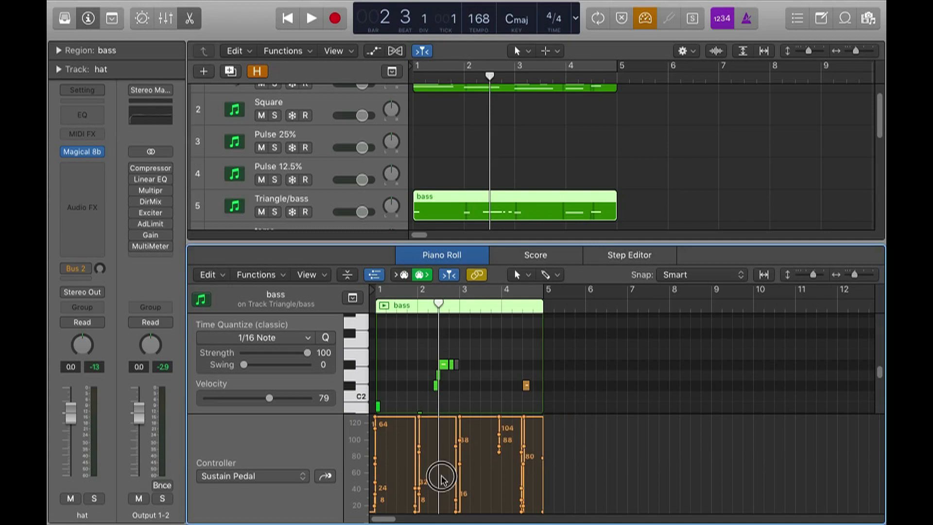
pyautogui.moveTo(544, 434)
pyautogui.mouseDown()
pyautogui.moveTo(414, 450)
pyautogui.moveTo(398, 439)
pyautogui.mouseUp()
pyautogui.moveTo(417, 484)
pyautogui.mouseDown()
pyautogui.moveTo(416, 500)
pyautogui.moveTo(376, 506)
pyautogui.moveTo(391, 515)
pyautogui.mouseUp()
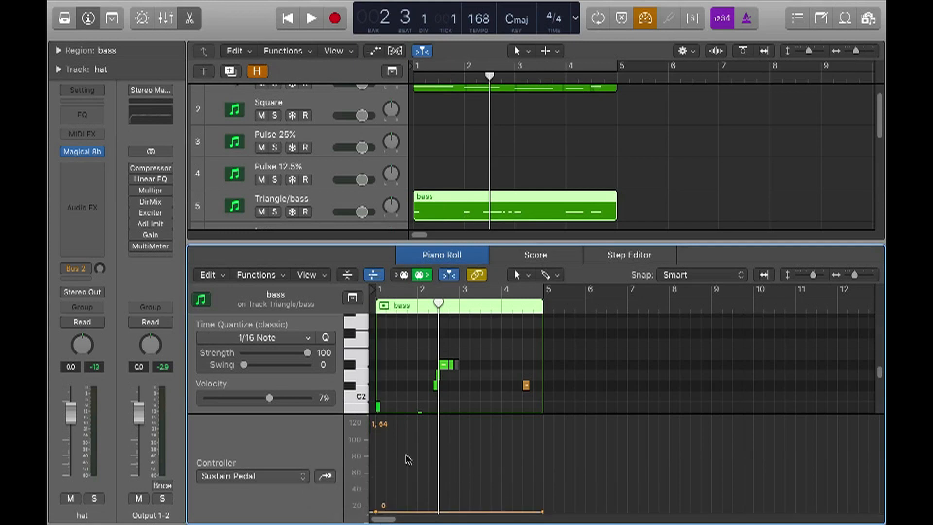
# Switch the controller lane to Pitch Bend and play the bass from just before bar 2
pyautogui.click(325, 477)
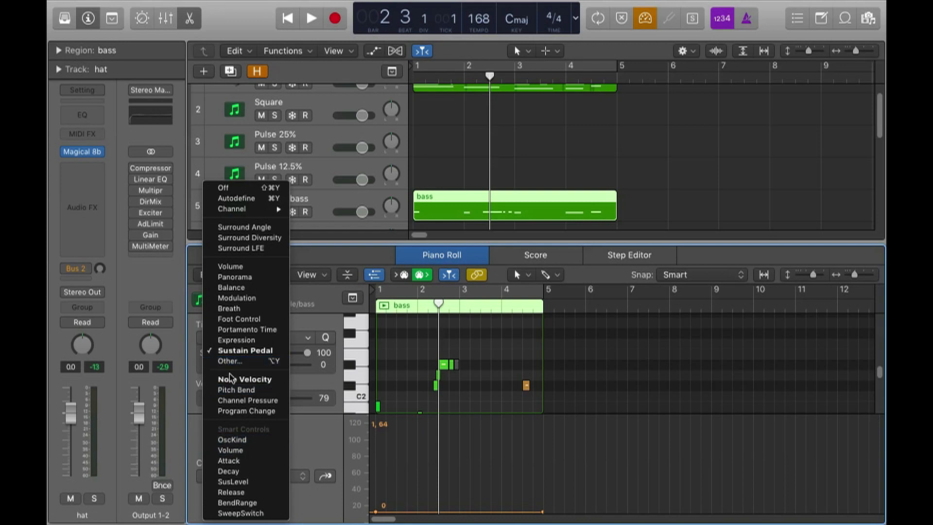
pyautogui.click(503, 420)
pyautogui.press('z')
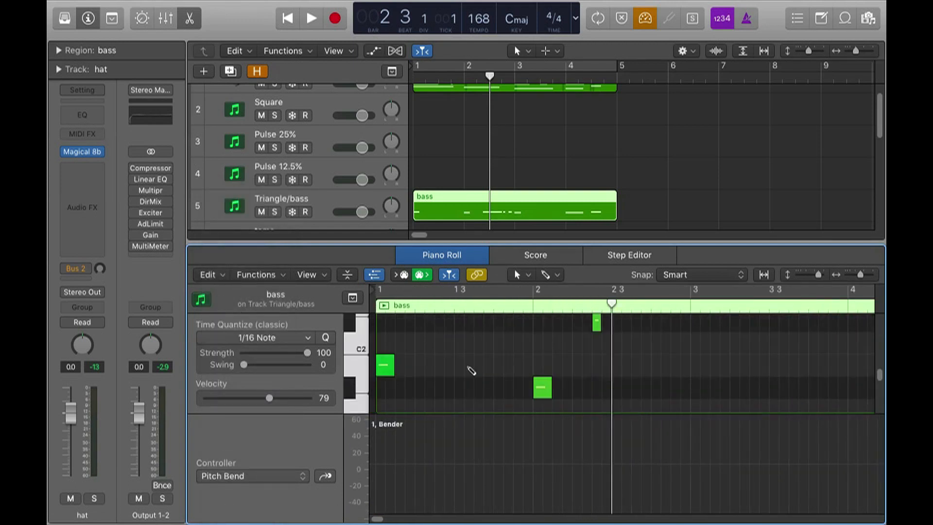
pyautogui.click(496, 305)
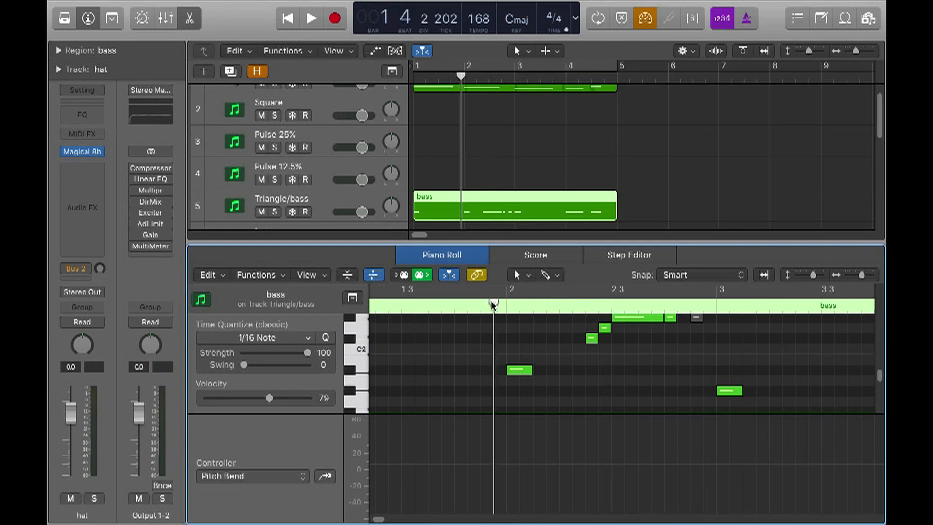
pyautogui.press('space')
pyautogui.press('space')
pyautogui.hscroll(3, 554, 389)
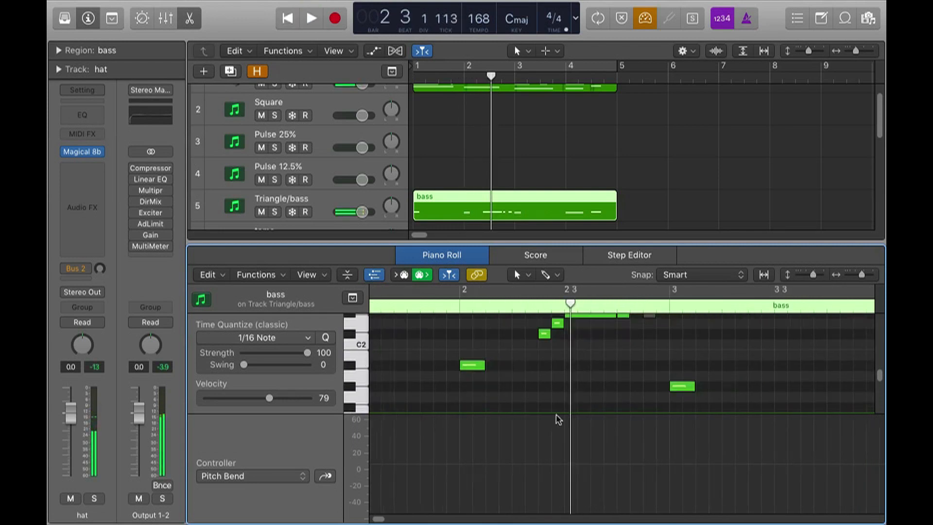
# Add pitch bend points at value 0 near beats 3 and 4 of bar 2, and play the passage
pyautogui.click(561, 469)
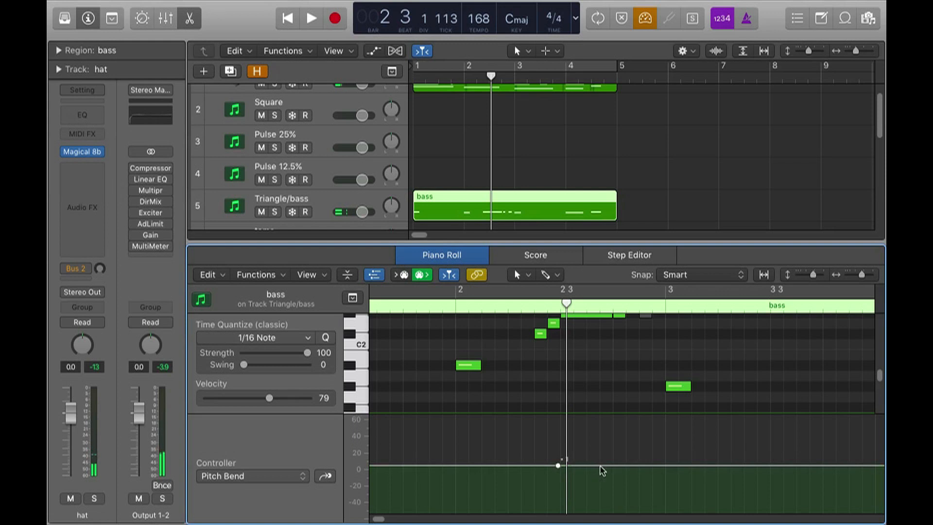
pyautogui.scroll(-5, 556, 467)
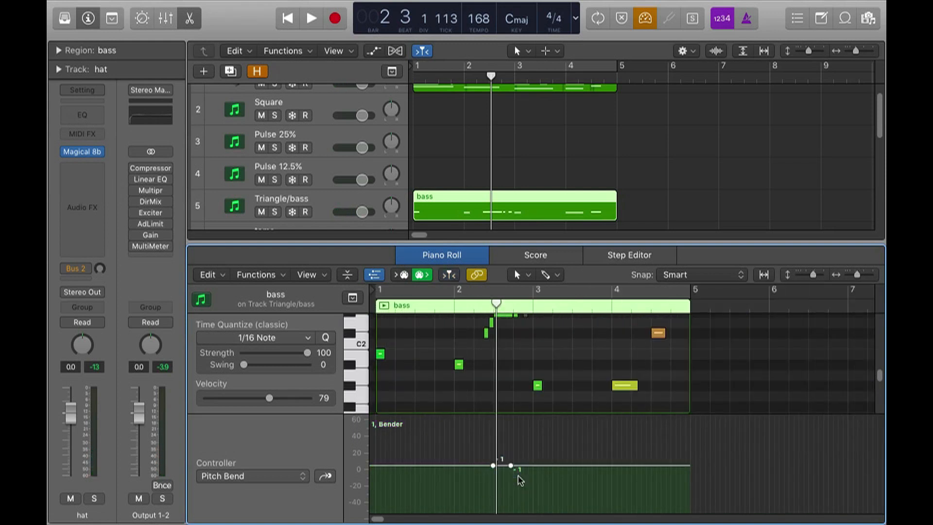
pyautogui.scroll(5, 520, 480)
pyautogui.moveTo(558, 467); pyautogui.dragTo(556, 463)
pyautogui.scroll(-5, 532, 380)
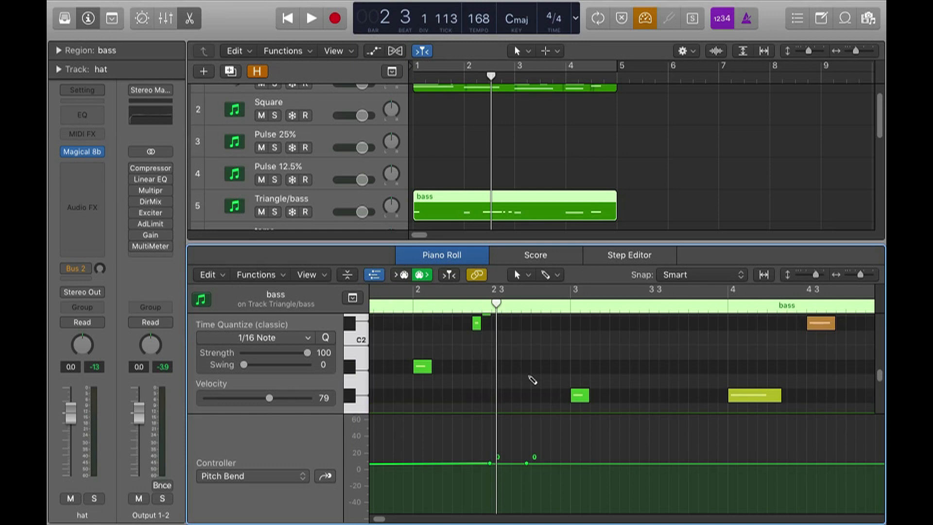
pyautogui.click(410, 314)
pyautogui.press('space')
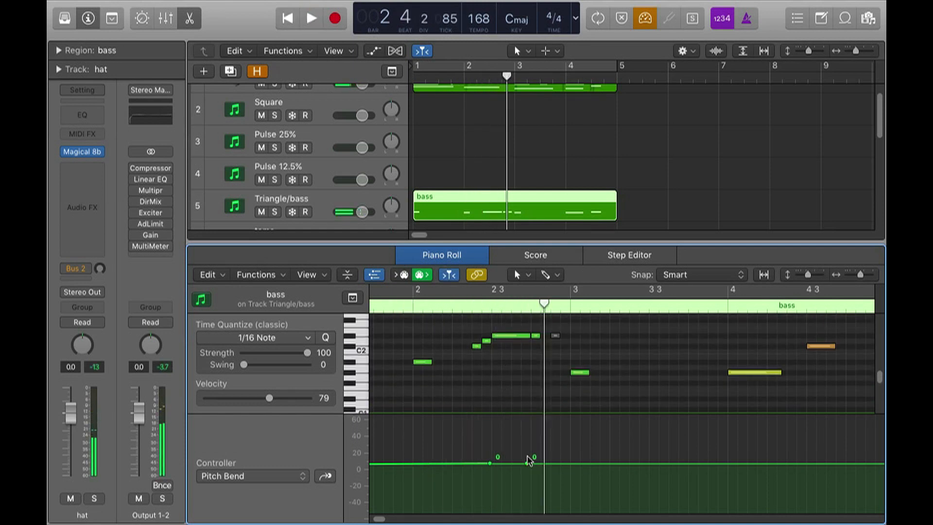
pyautogui.moveTo(530, 467); pyautogui.dragTo(535, 467)
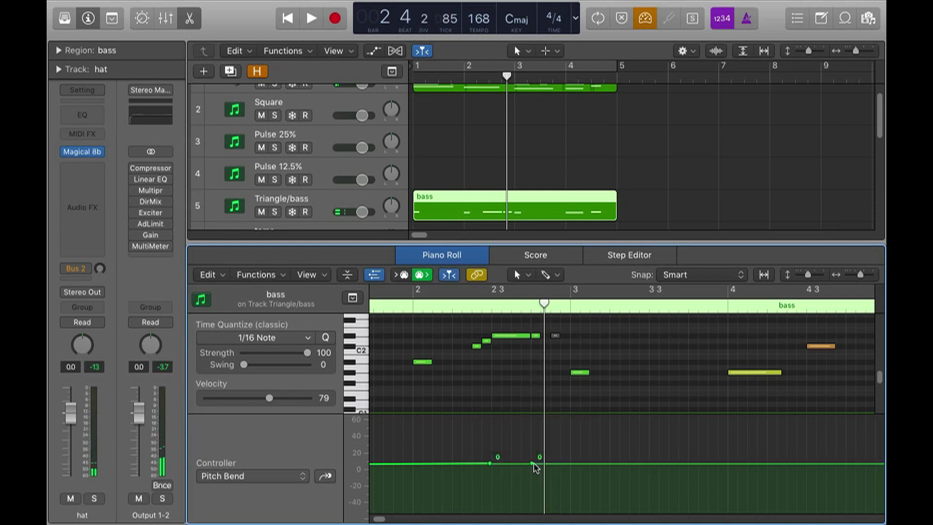
# Replace the muted note by lengthening the beat 4 D#2 to an eighth, with a pitch bend dip from 0 to -64 and back
pyautogui.click(556, 336)
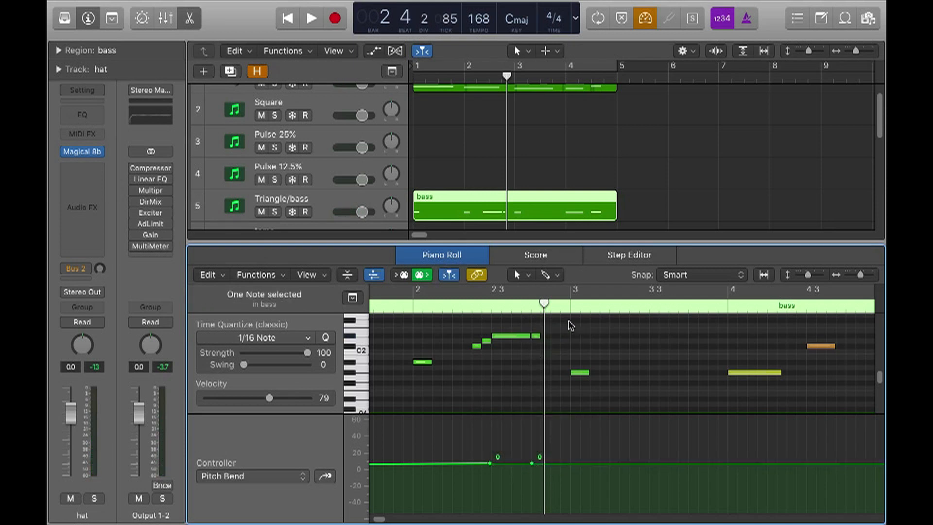
pyautogui.moveTo(539, 334); pyautogui.dragTo(541, 518)
pyautogui.click(595, 306)
pyautogui.click(467, 307)
pyautogui.press('space')
pyautogui.press('space')
# Lengthen the bent D#2 on beat 4 of bar 2 to nearly a full beat and play it
pyautogui.click(506, 359)
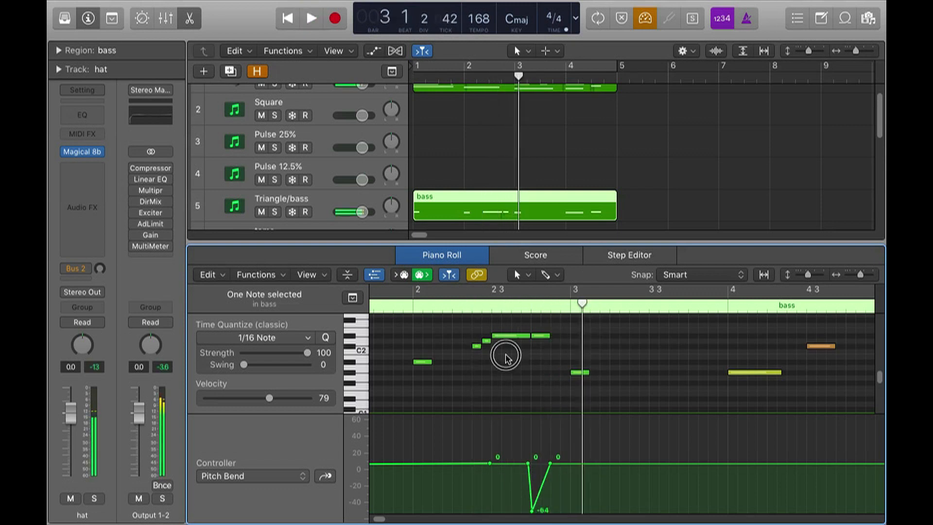
pyautogui.press('super+Right')
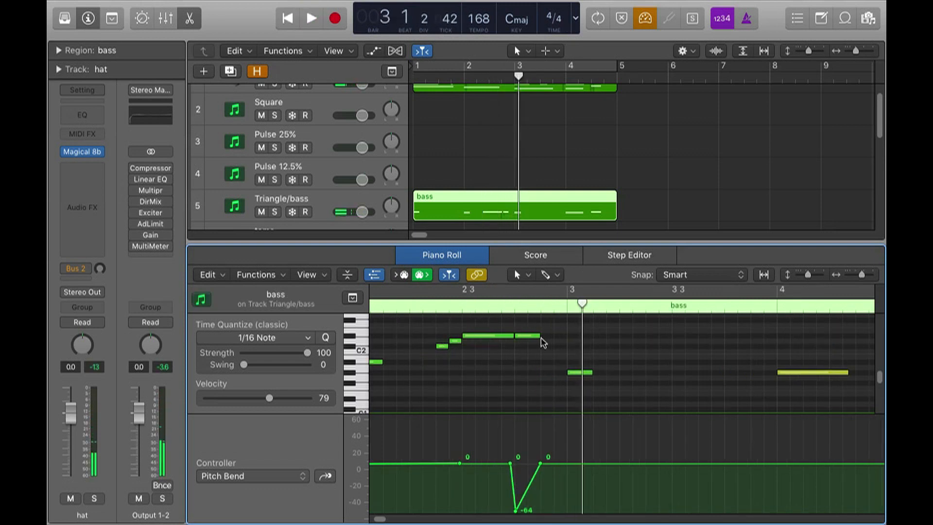
pyautogui.moveTo(539, 338); pyautogui.dragTo(560, 337)
pyautogui.click(400, 307)
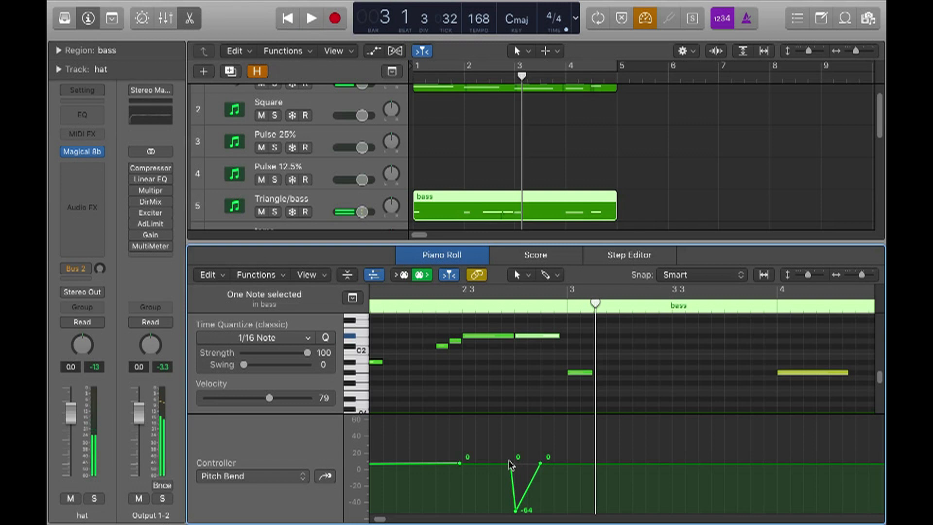
# Trim the end of the D#2 on beat 3 of bar 2 to leave a small gap before the bent note, and play the passage
pyautogui.moveTo(513, 336); pyautogui.dragTo(507, 336)
pyautogui.click(439, 306)
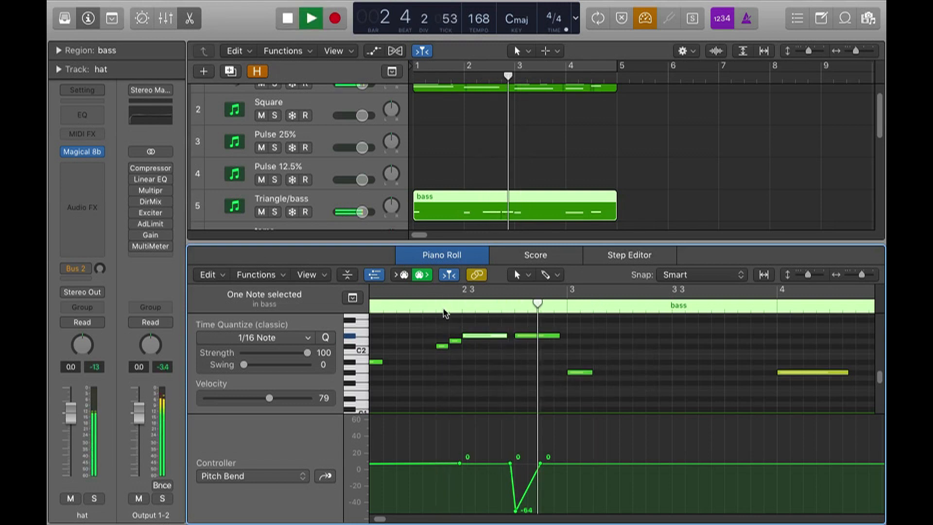
pyautogui.doubleClick(408, 306)
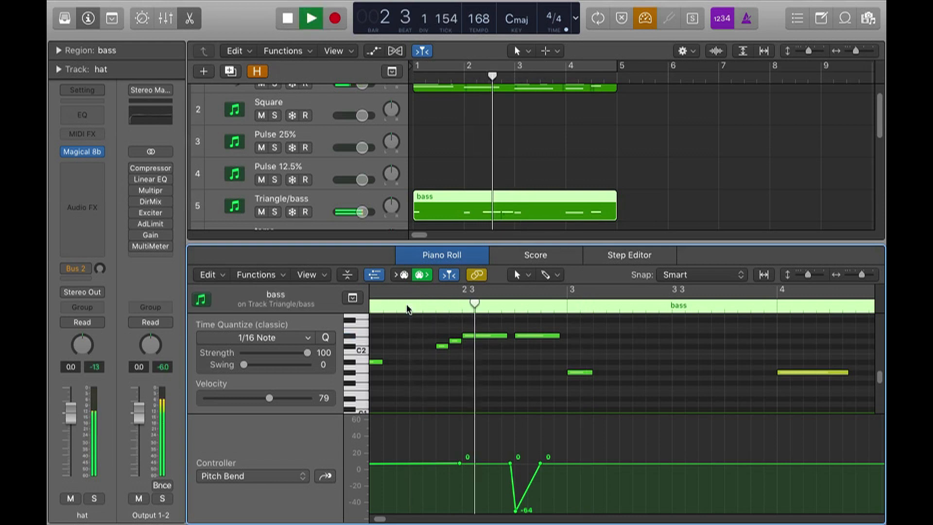
pyautogui.press('space')
pyautogui.press('super+Left')
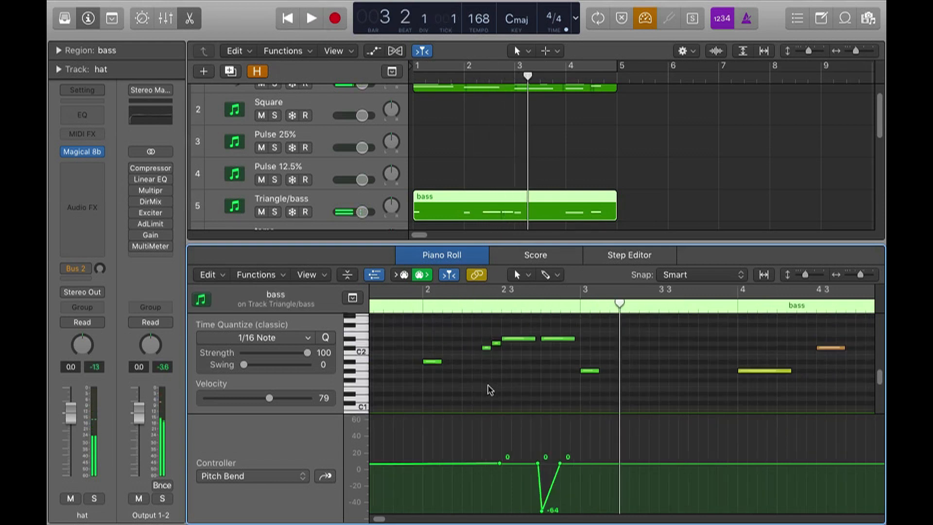
pyautogui.doubleClick(417, 306)
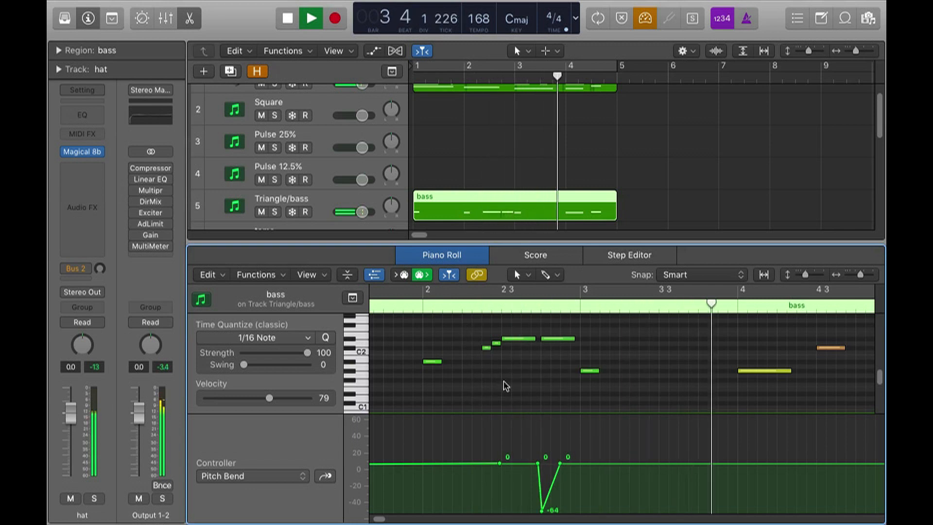
pyautogui.press('space')
# Play the bass region soloed from bar 1 to check the whole line
pyautogui.click(570, 384)
pyautogui.press('super+Left')
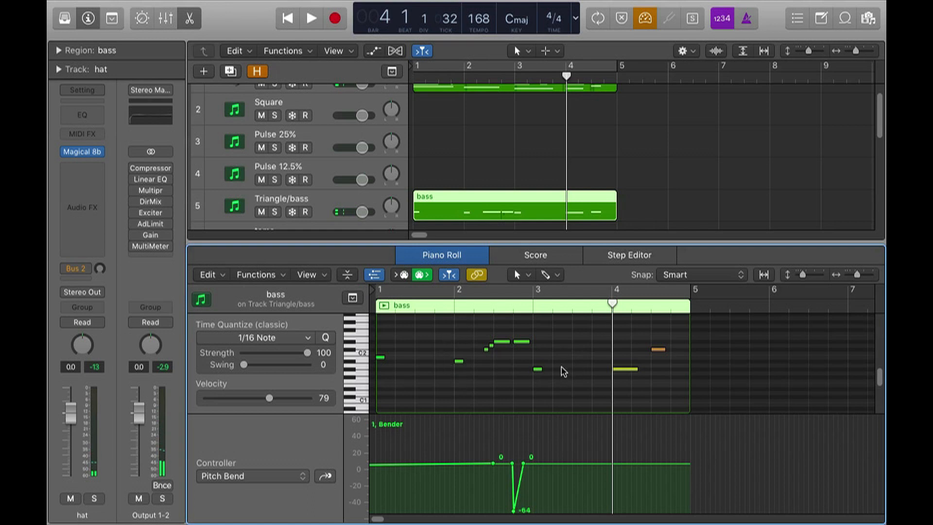
pyautogui.click(384, 307)
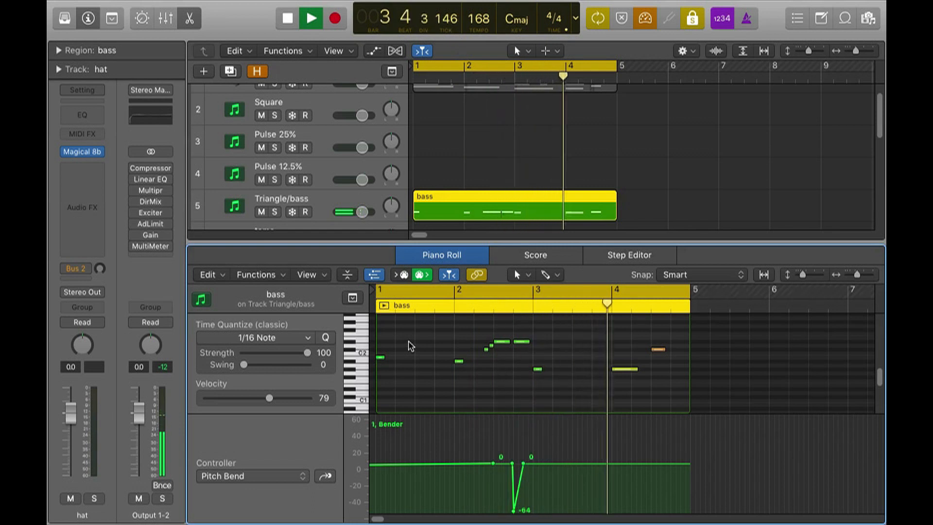
pyautogui.press('space')
pyautogui.press('c')
pyautogui.hotkey('ctrl', 's')
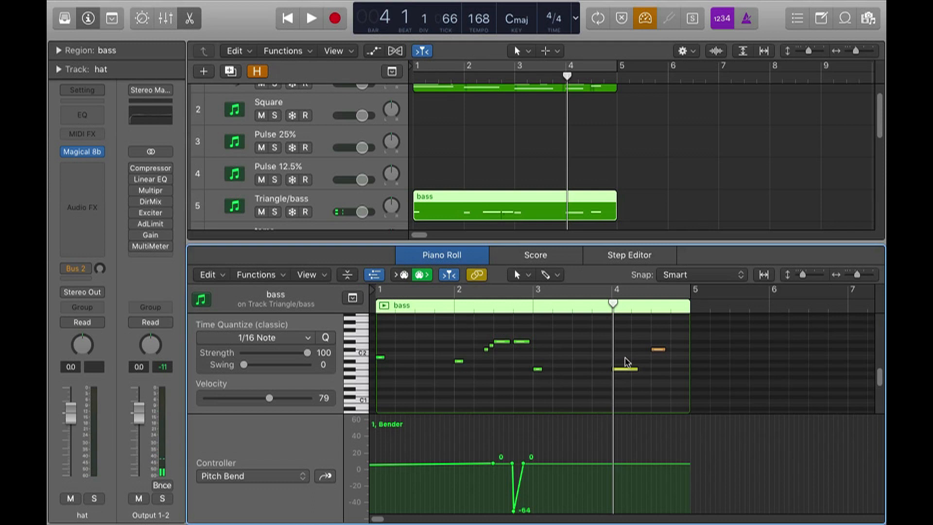
pyautogui.click(383, 307)
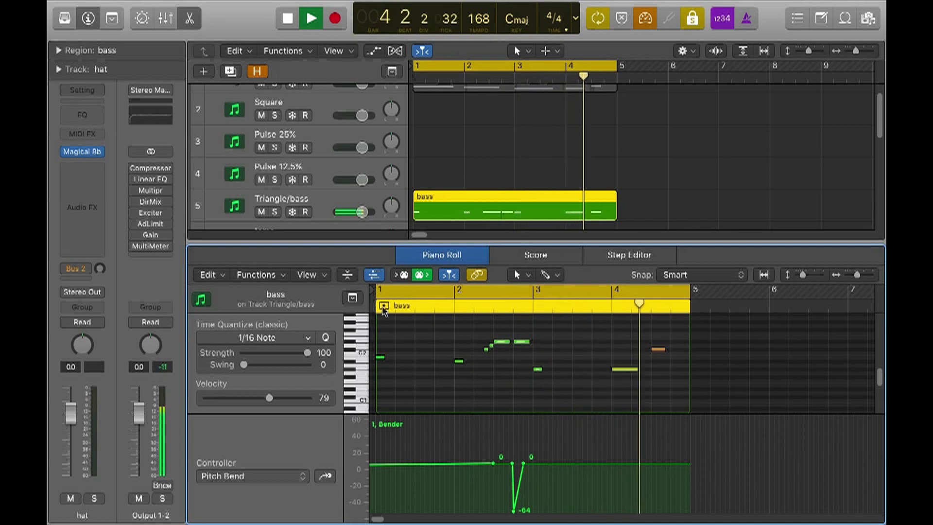
pyautogui.press('space')
# Turn the four-bar cycle on without the region solo and play the bass with all tracks
pyautogui.moveTo(599, 344); pyautogui.dragTo(616, 374)
pyautogui.click(569, 348)
pyautogui.press('c')
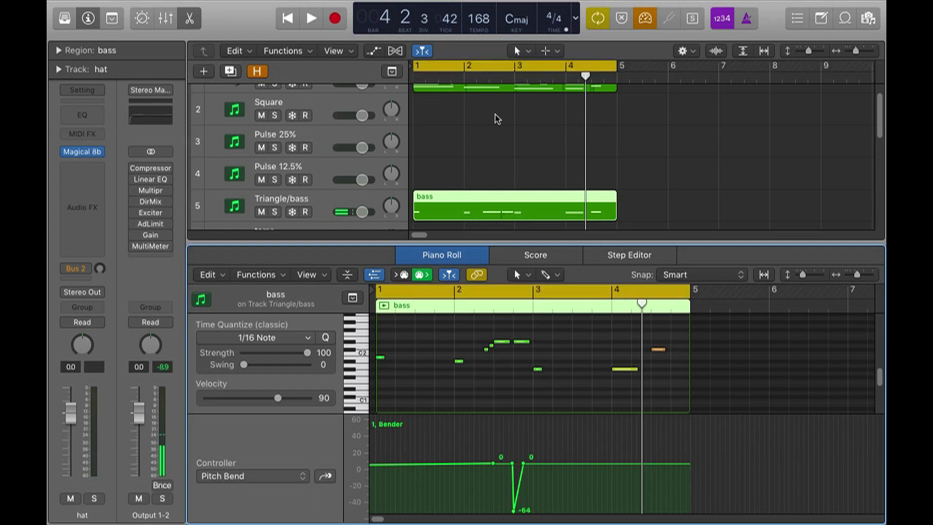
pyautogui.press('space')
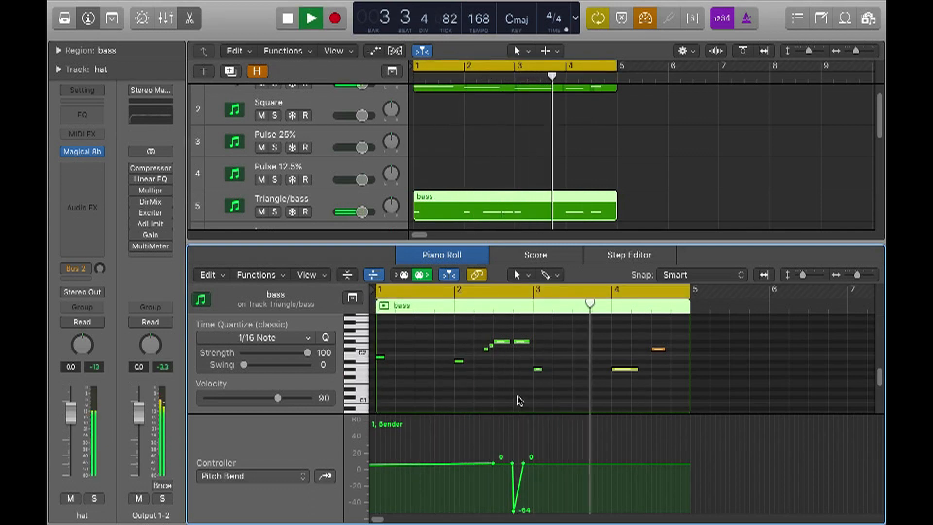
pyautogui.press('space')
# Try the long G#1 at the start of bar 4 lower, at D#1 and at C#1, playing the bass with all tracks
pyautogui.moveTo(637, 377); pyautogui.dragTo(635, 370)
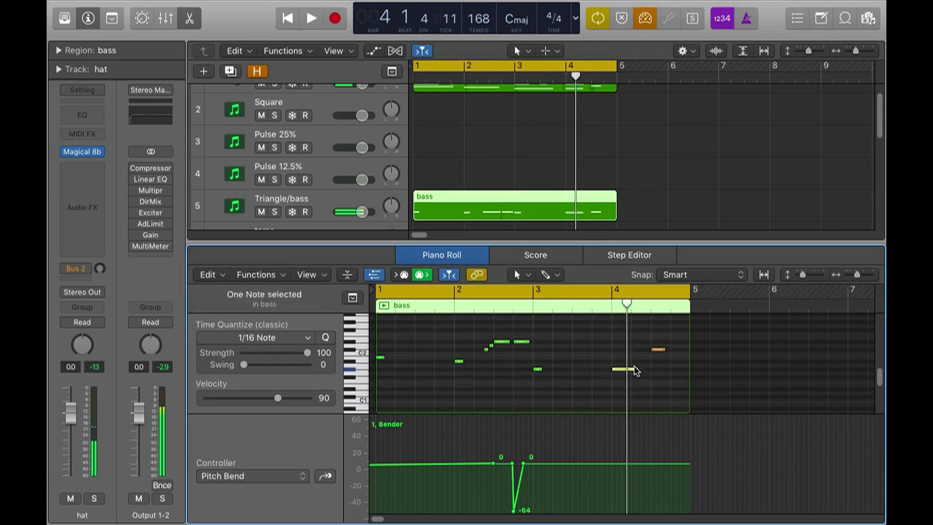
pyautogui.hotkey('alt', 'Down')
pyautogui.hotkey('alt', 'Down')
pyautogui.hotkey('alt', 'Down')
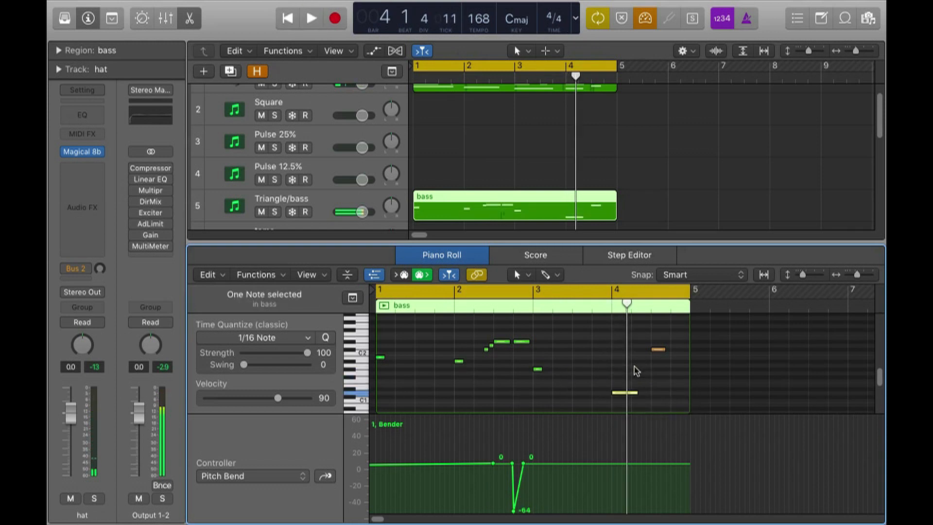
pyautogui.press('space')
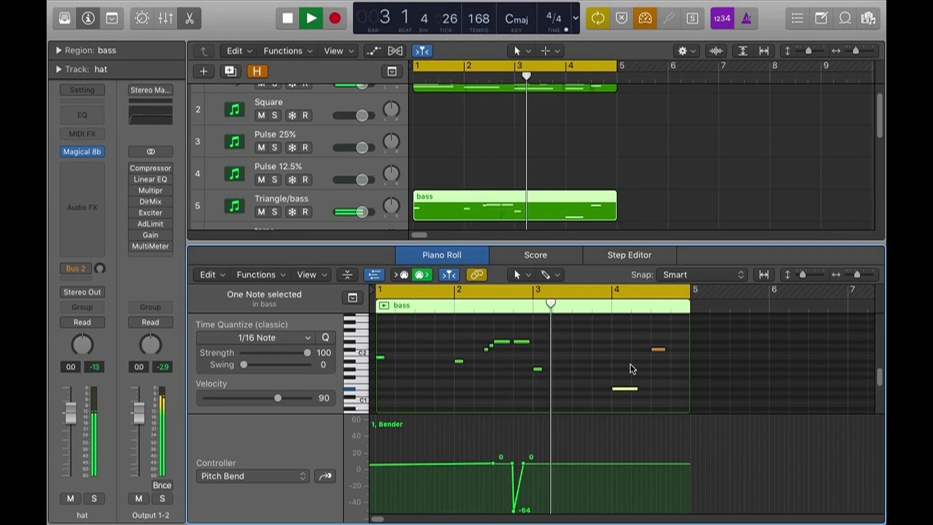
pyautogui.press('space')
pyautogui.click(643, 385)
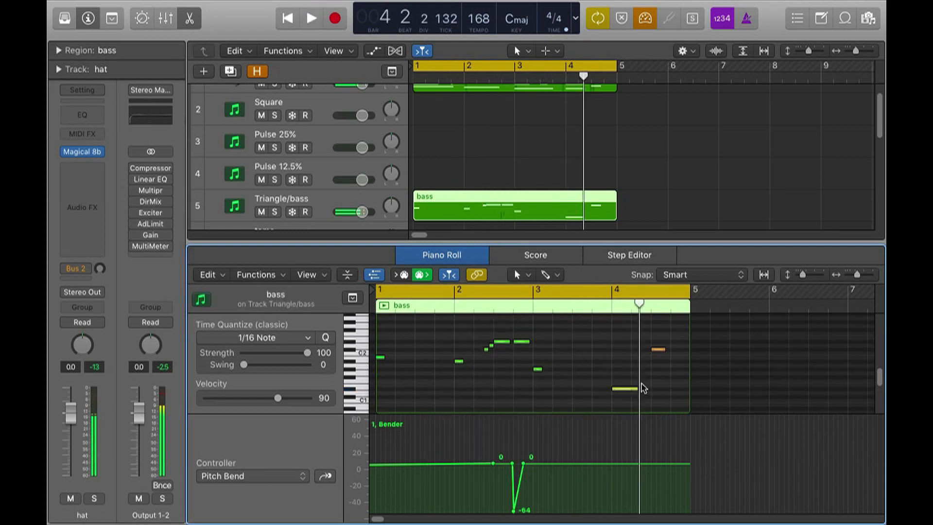
pyautogui.click(622, 388)
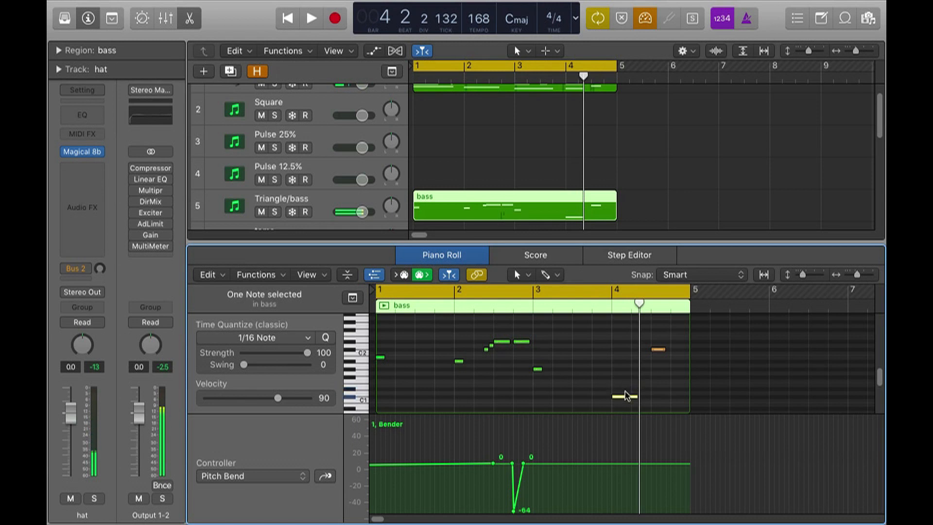
pyautogui.click(624, 397)
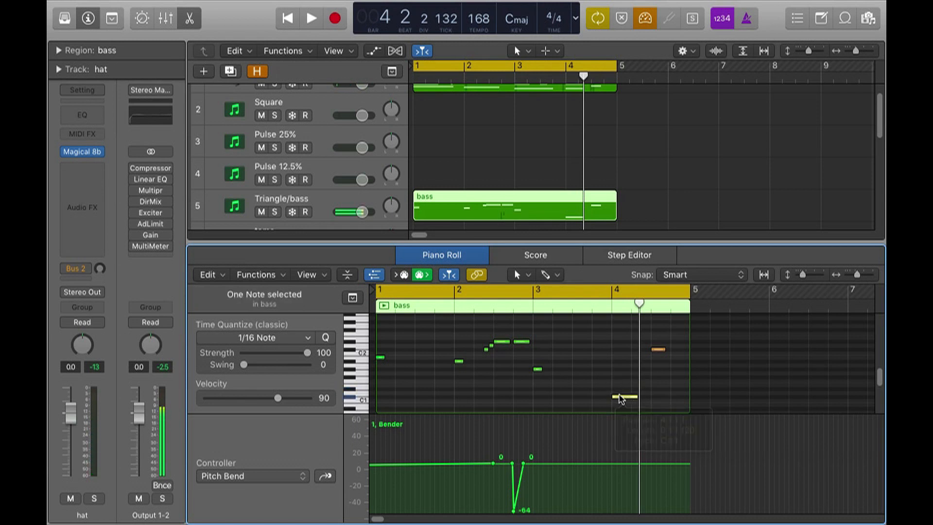
# Replace the long note at the start of bar 4 with a copy of bar 3's short note at C#1, and play it
pyautogui.hotkey('alt', 'shift', 'Up')
pyautogui.click(619, 398)
pyautogui.moveTo(640, 345); pyautogui.dragTo(619, 354)
pyautogui.hotkey('alt', 'shift', 'Down')
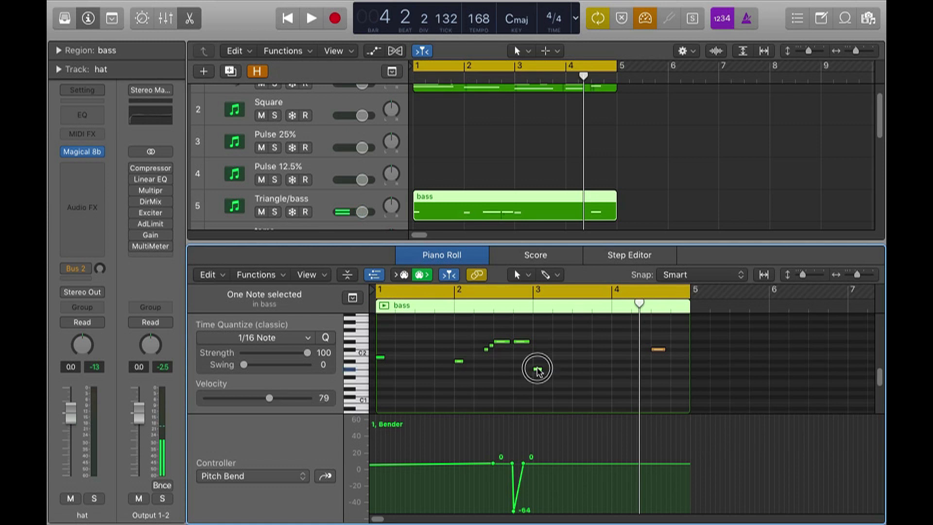
pyautogui.moveTo(538, 372); pyautogui.dragTo(617, 396)
pyautogui.press('space')
pyautogui.click(598, 366)
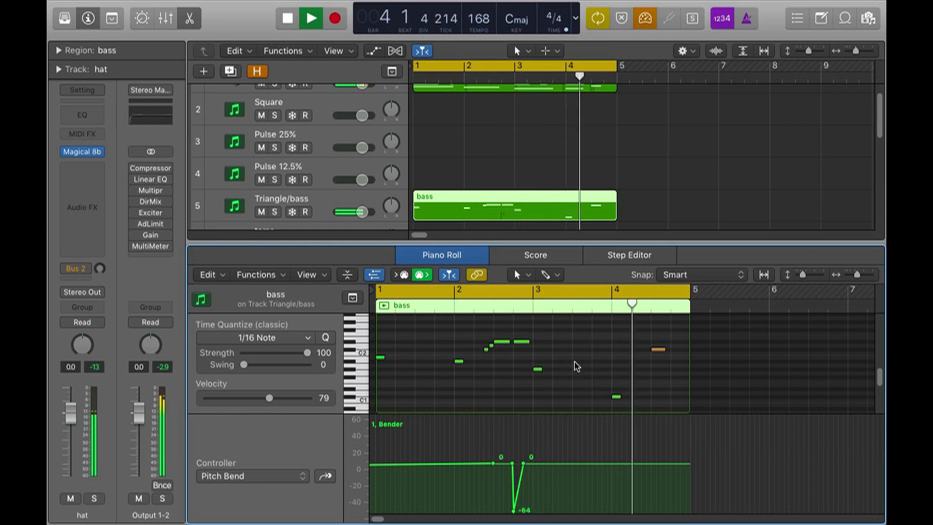
pyautogui.press('space')
# Copy the two short pickup notes from bar 2 to just before beat 3 of bar 4, one step below each other, and play
pyautogui.hscroll(3, 583, 368)
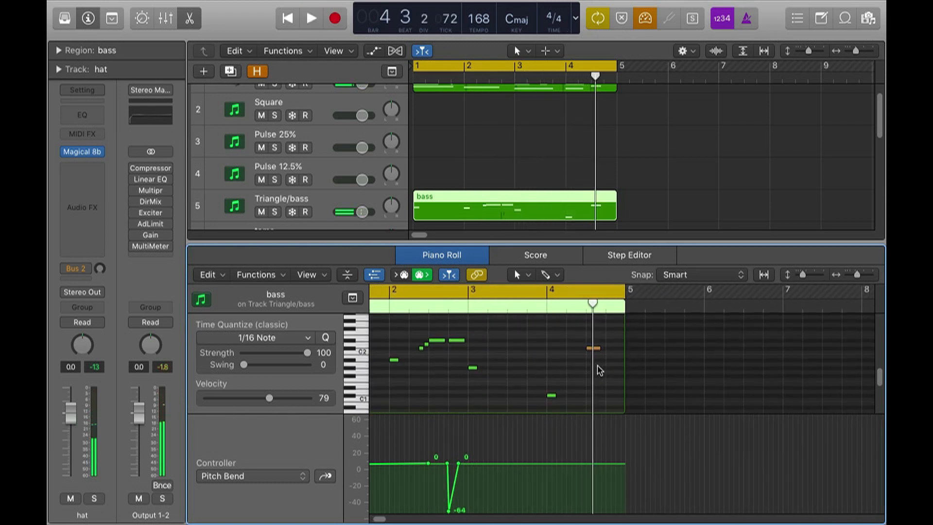
pyautogui.moveTo(421, 347); pyautogui.dragTo(581, 360)
pyautogui.click(581, 357)
pyautogui.press('Right')
pyautogui.press('Return')
pyautogui.press('space')
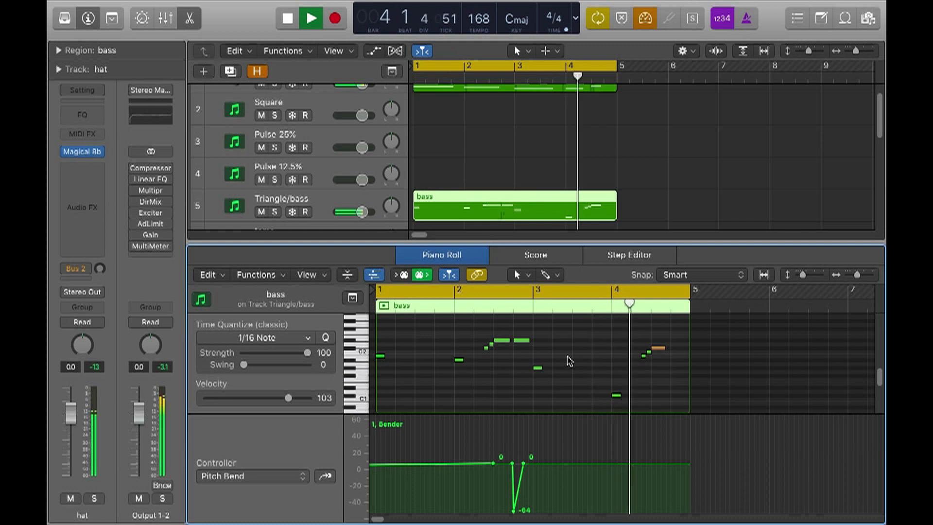
pyautogui.press('space')
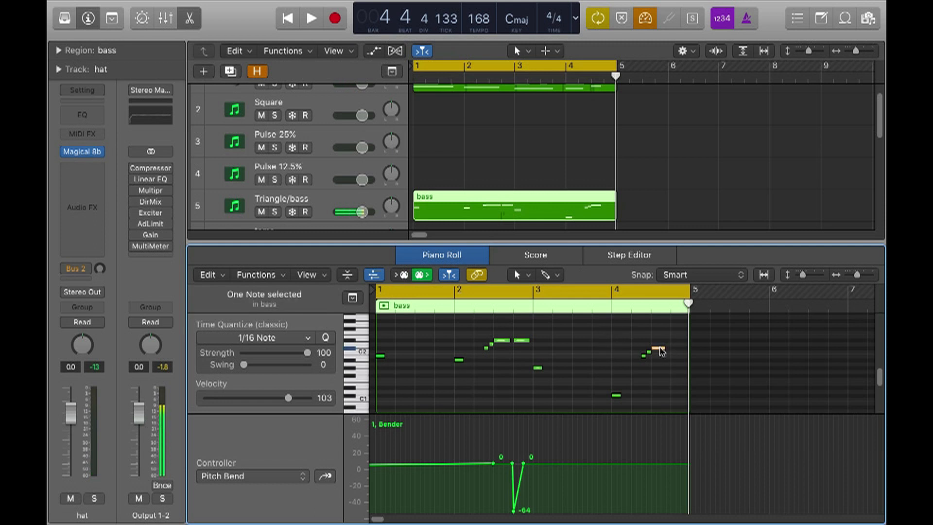
# Copy the short C#1 to beat 4 of bar 4, shorten and soften the beat 3 note, and play the line
pyautogui.moveTo(616, 398); pyautogui.dragTo(675, 397)
pyautogui.click(653, 368)
pyautogui.press('space')
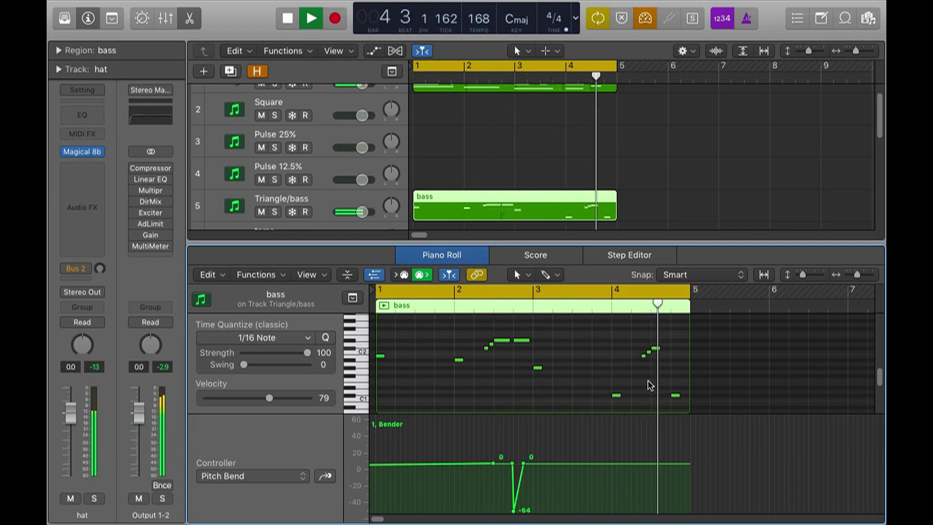
pyautogui.press('space')
# Raise the first note of bar 4 to G#1, matching bar 3, and play the loop
pyautogui.click(616, 396)
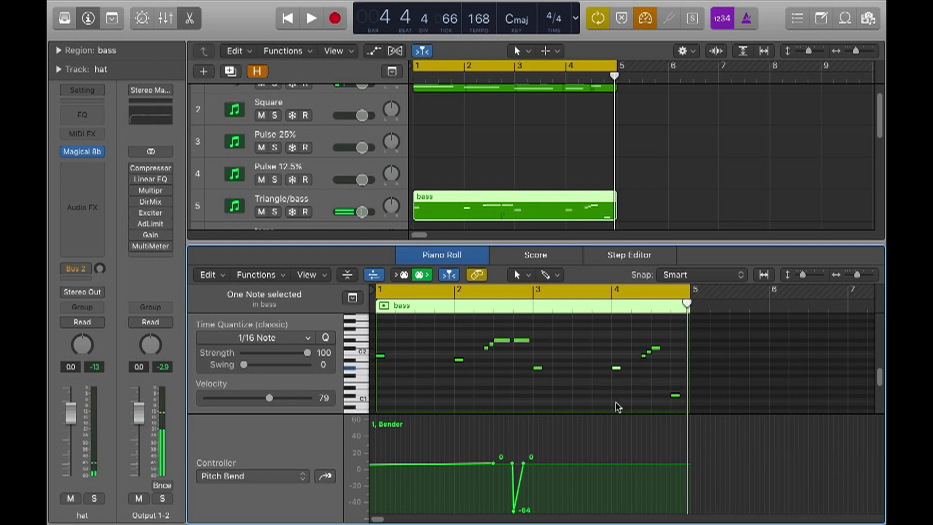
pyautogui.press('space')
pyautogui.click(615, 400)
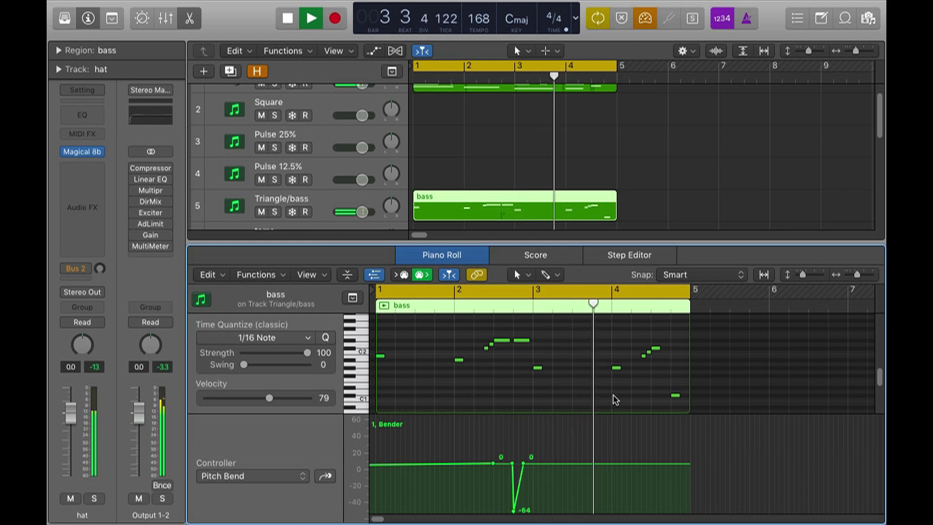
pyautogui.press('space')
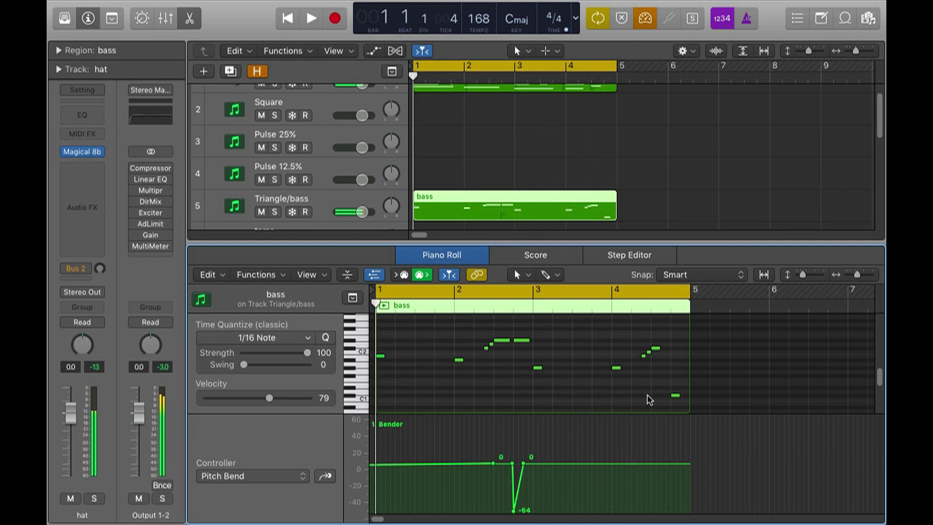
# Lengthen the note on beat 3 of bar 4 to nearly a full beat and play the loop with the note editor closed
pyautogui.moveTo(660, 349); pyautogui.dragTo(666, 348)
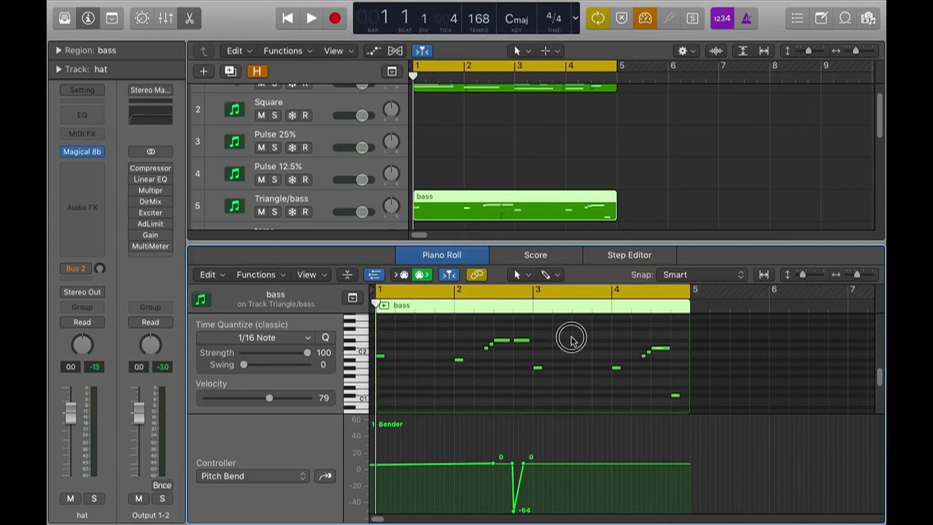
pyautogui.press('e')
pyautogui.click(671, 327)
pyautogui.press('space')
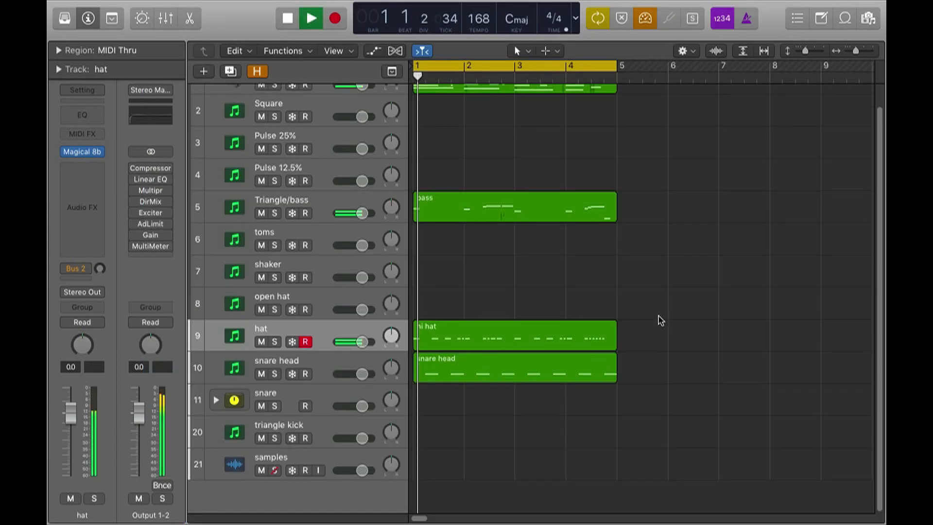
# Reopen the bass region's notes and extend the C#1 on beat 4 of bar 4 to the end of the bar
pyautogui.click(520, 240)
pyautogui.press('e')
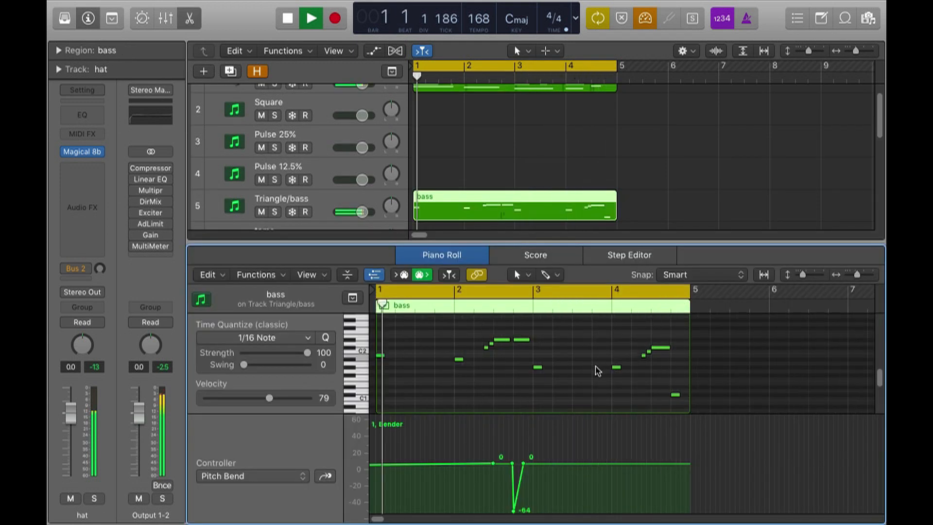
pyautogui.press('space')
pyautogui.click(677, 393)
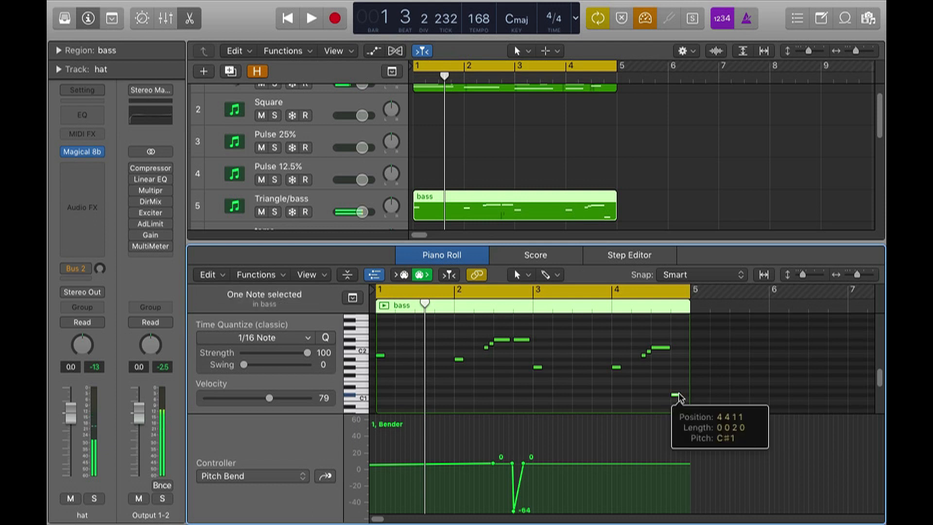
pyautogui.moveTo(680, 394); pyautogui.dragTo(690, 393)
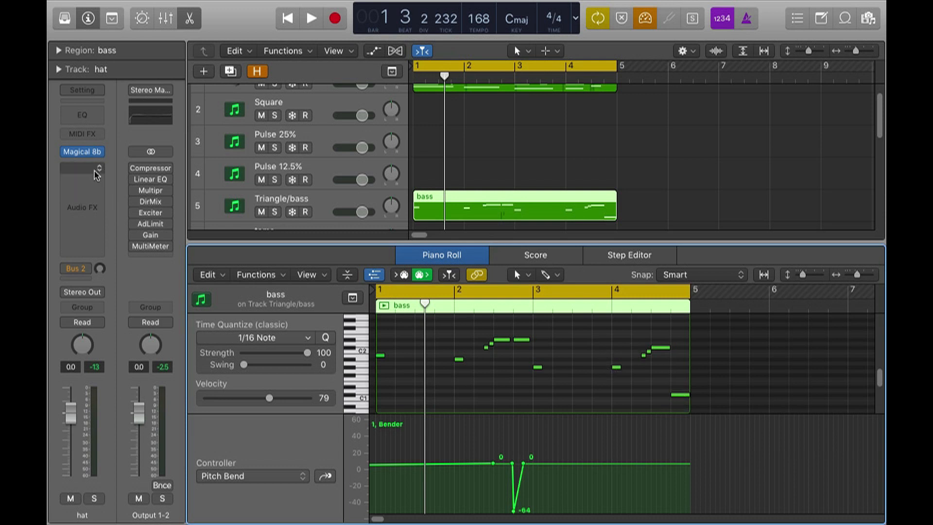
# Check the hat track's Magical 8bit Plug settings and play the arrangement from bar 1 with the note editor closed
pyautogui.click(84, 152)
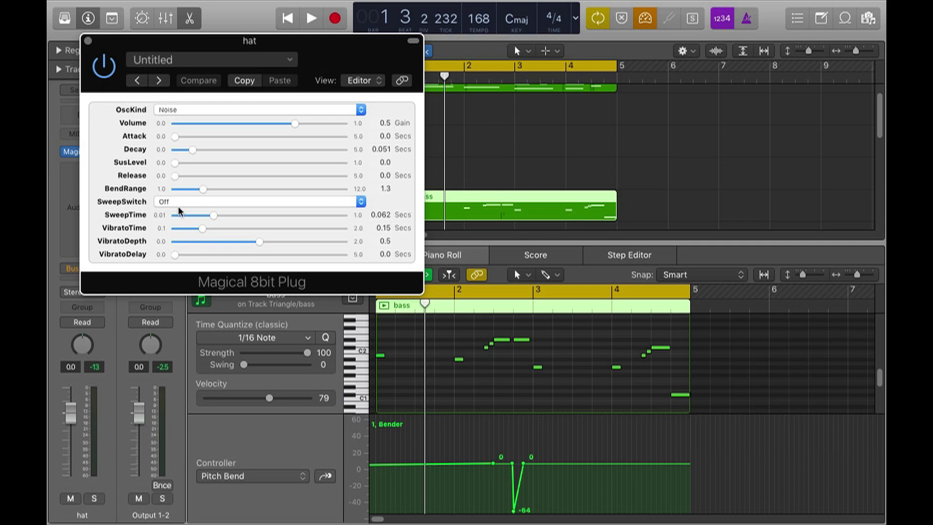
pyautogui.click(88, 41)
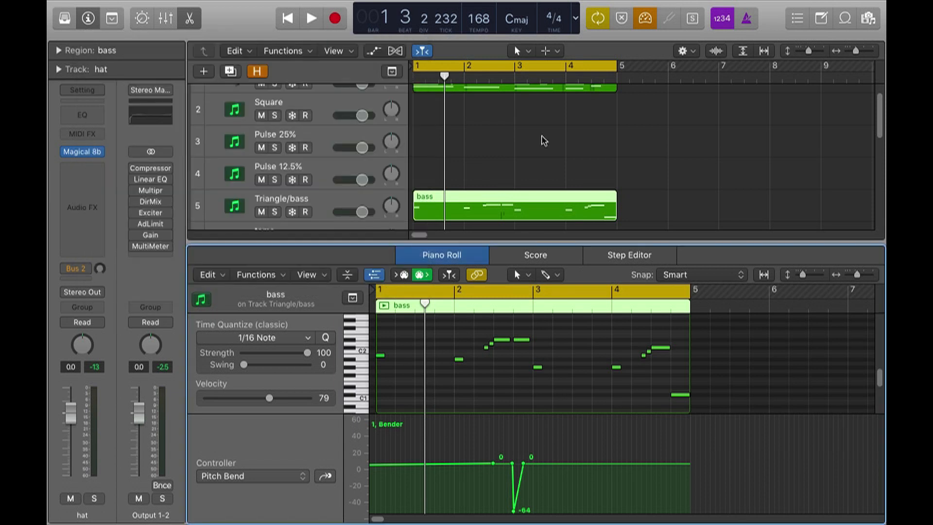
pyautogui.press('e')
pyautogui.click(781, 244)
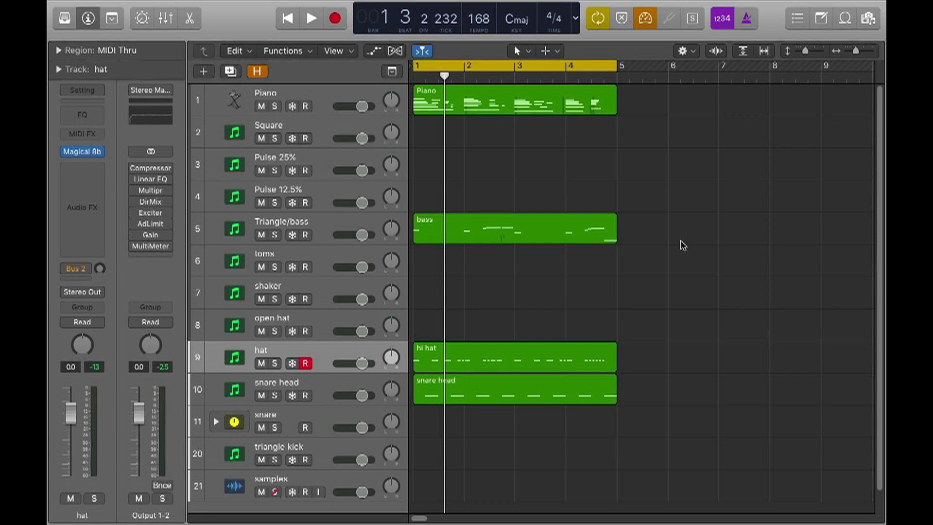
pyautogui.press('space')
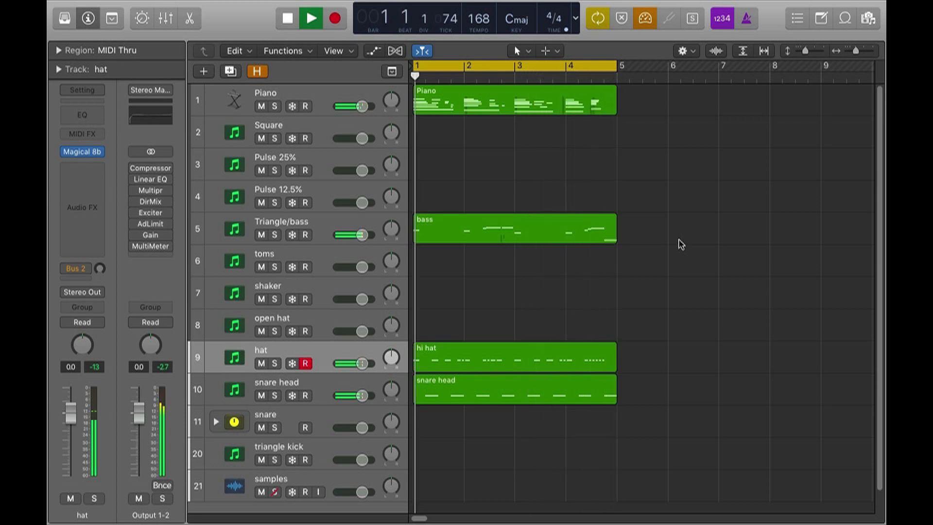
pyautogui.press('space')
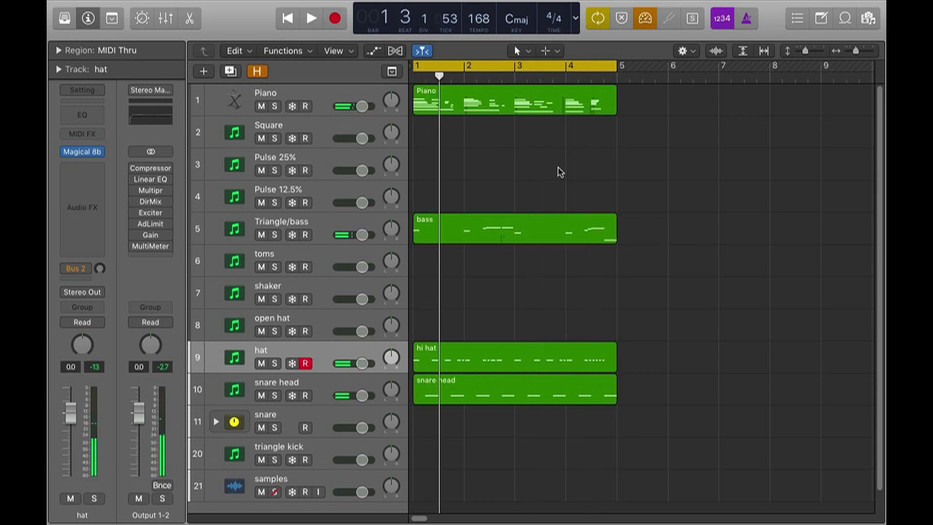
# Open the Piano region in the piano roll and hide the pitch bend lane to show all its notes
pyautogui.click(497, 110)
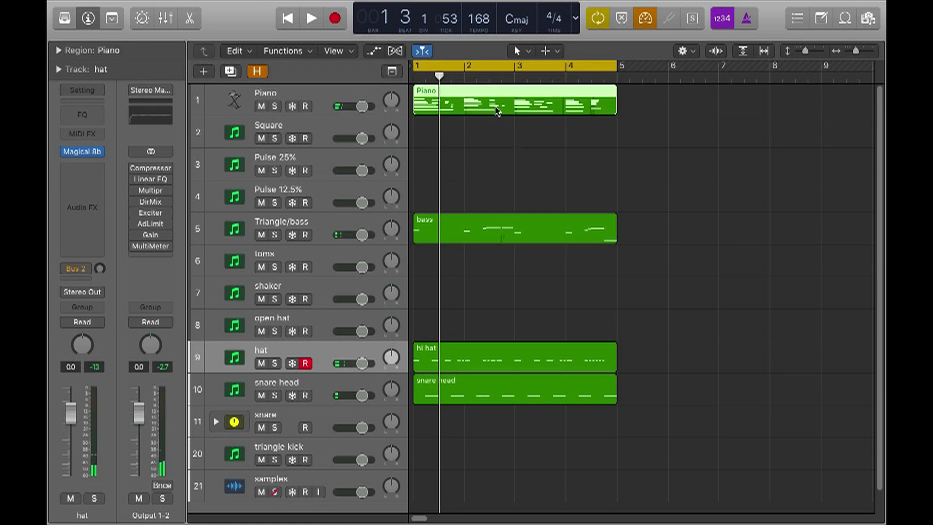
pyautogui.doubleClick(497, 110)
pyautogui.click(378, 277)
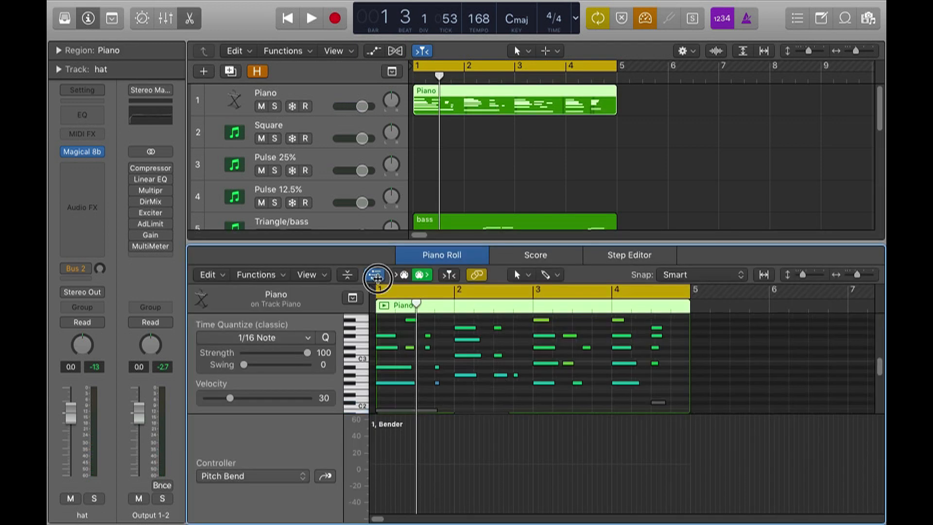
pyautogui.scroll(3, 469, 410)
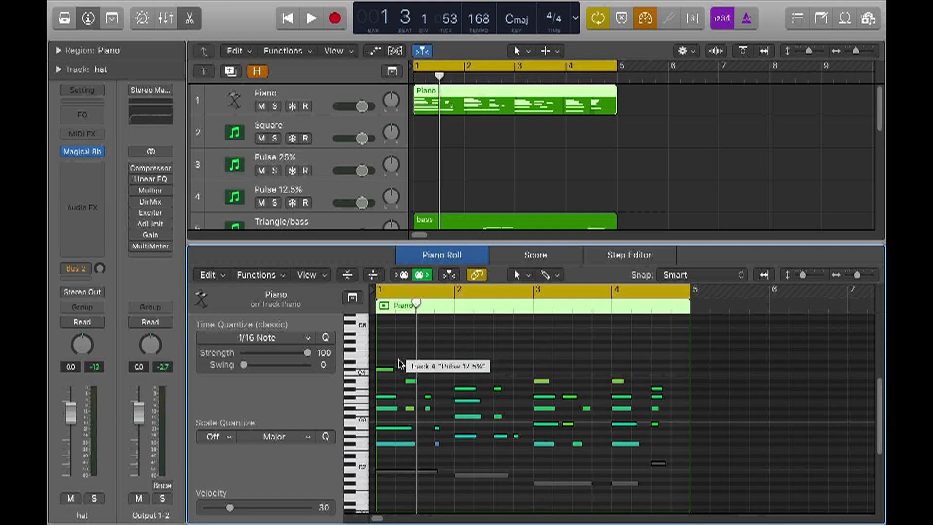
# Play the first bars of the loop while following the piano chord notes
pyautogui.press('space')
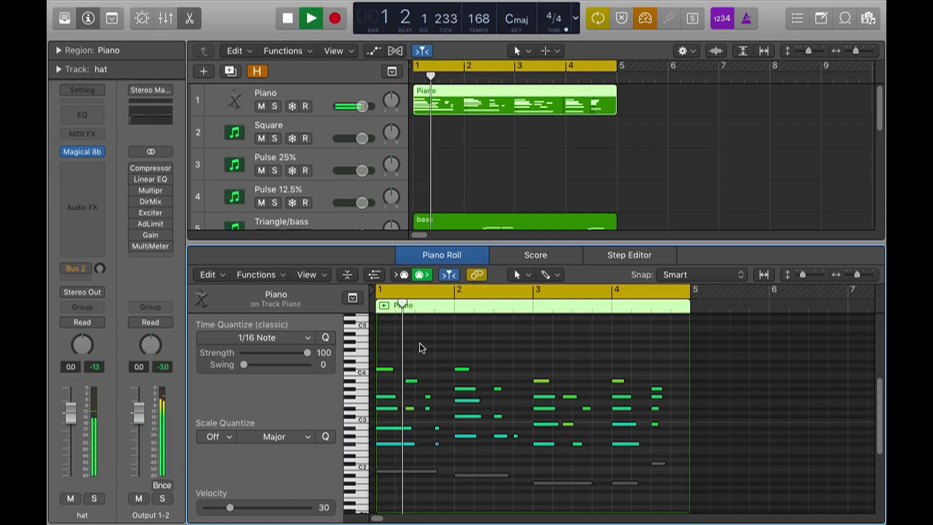
pyautogui.press('space')
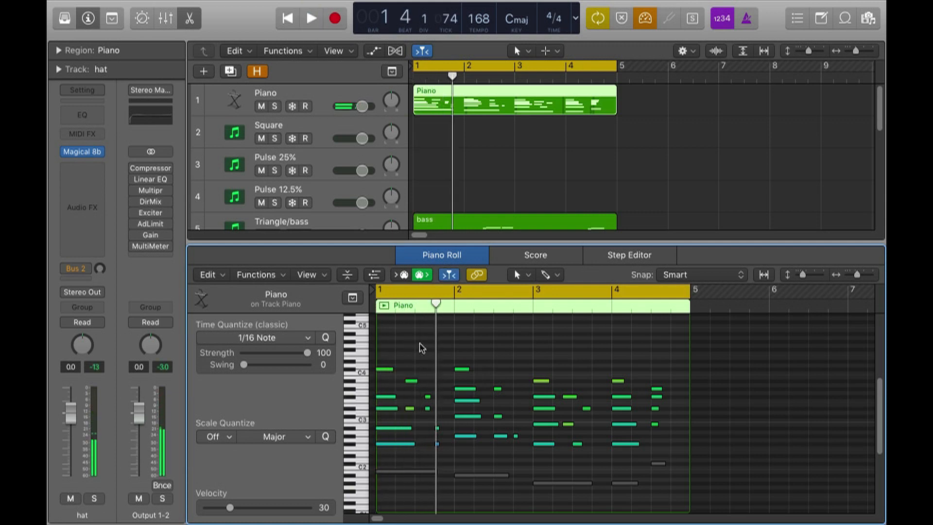
pyautogui.press('space')
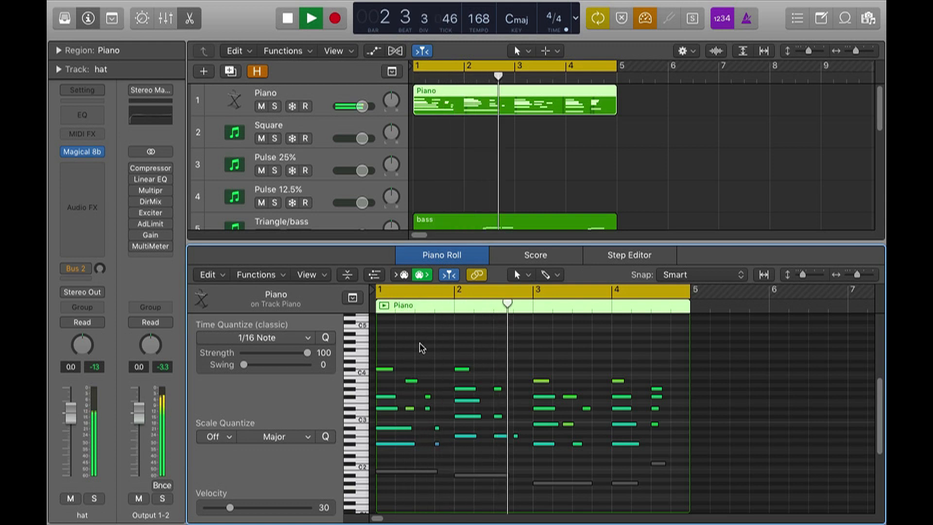
pyautogui.press('space')
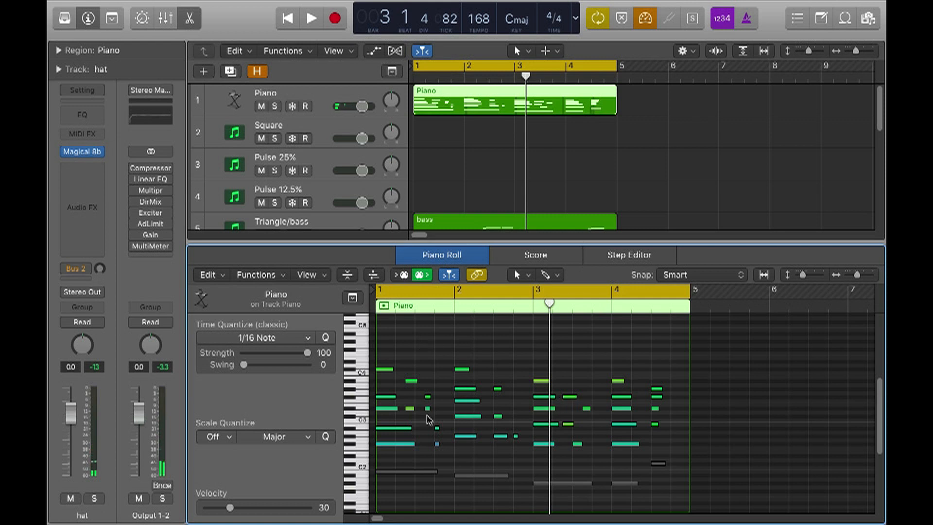
# Copy the four-bar Piano region onto the Pulse 25% track at bar 1
pyautogui.click(494, 148)
pyautogui.moveTo(475, 117); pyautogui.dragTo(451, 132)
pyautogui.click(432, 170)
pyautogui.click(340, 125)
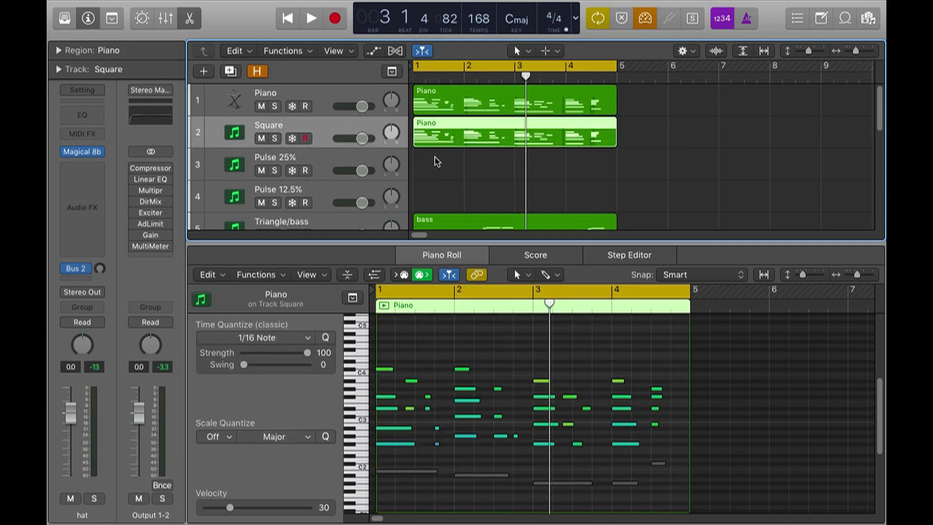
pyautogui.click(465, 156)
pyautogui.moveTo(462, 138); pyautogui.dragTo(467, 160)
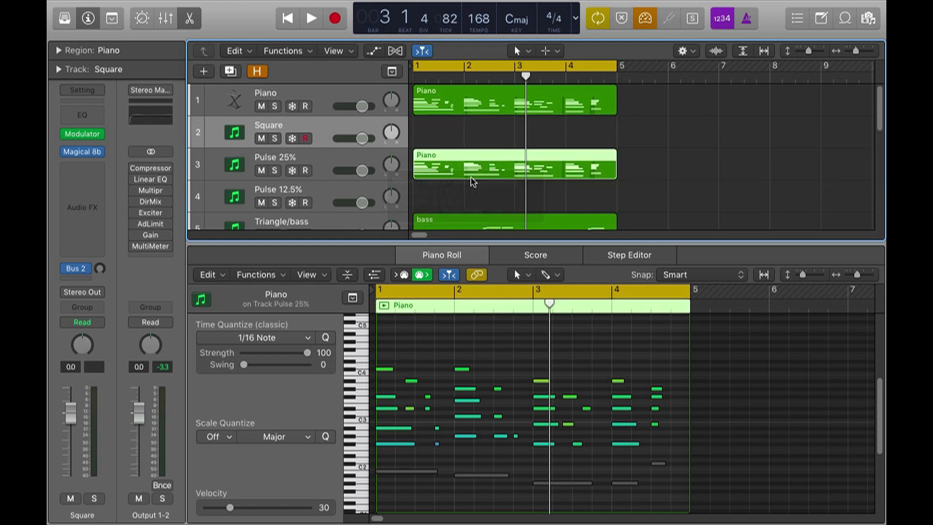
pyautogui.click(421, 169)
pyautogui.doubleClick(125, 51)
pyautogui.write('Pyuls')
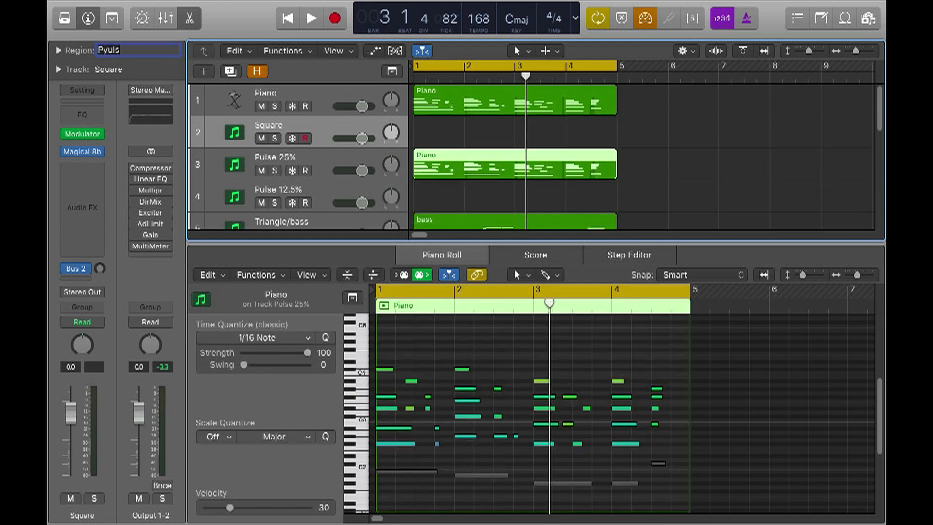
pyautogui.write('e 25%')
pyautogui.press('Return')
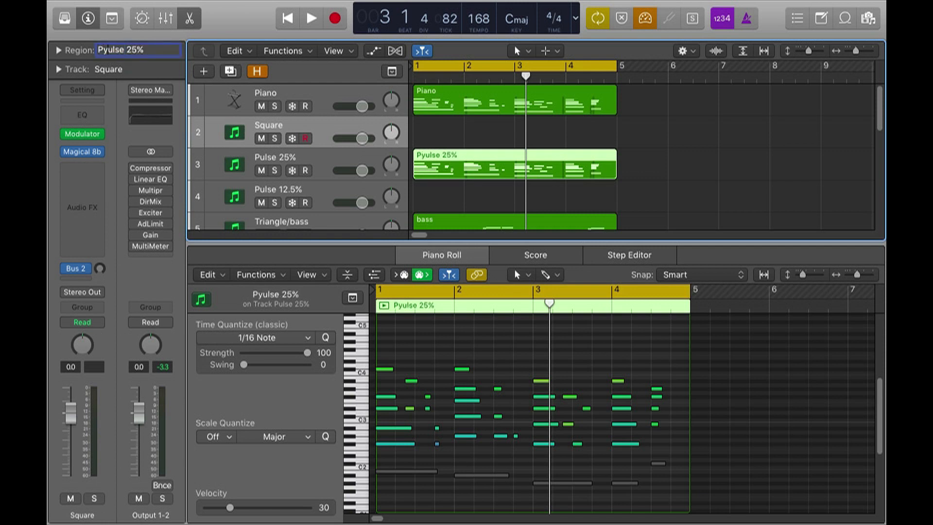
pyautogui.press('BackSpace')
pyautogui.press('Return')
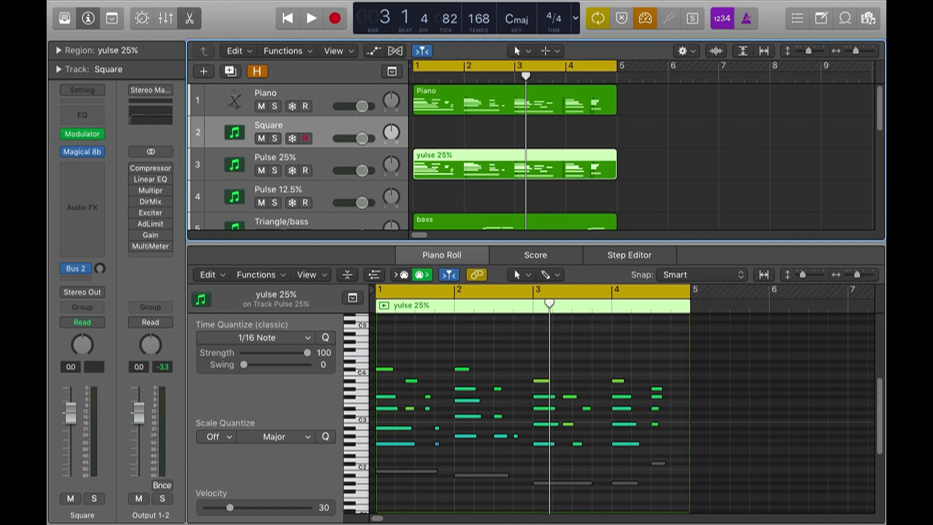
# Rename the copied region on the Pulse 25% track as Pulse 25%
pyautogui.doubleClick(119, 49)
pyautogui.write('Pulse 25%')
pyautogui.press('Return')
pyautogui.click(757, 191)
pyautogui.click(438, 169)
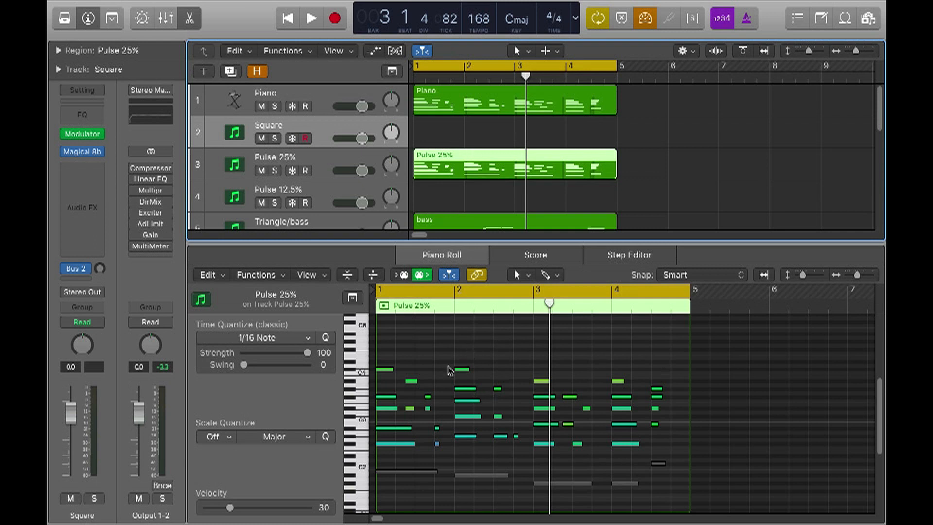
# Delete the lower chord and bass notes in the Pulse 25% region's first two bars, keeping only the top melody line
pyautogui.moveTo(390, 391); pyautogui.dragTo(390, 448)
pyautogui.press('Delete')
pyautogui.moveTo(397, 407); pyautogui.dragTo(652, 495)
pyautogui.press('Delete')
pyautogui.press('Delete')
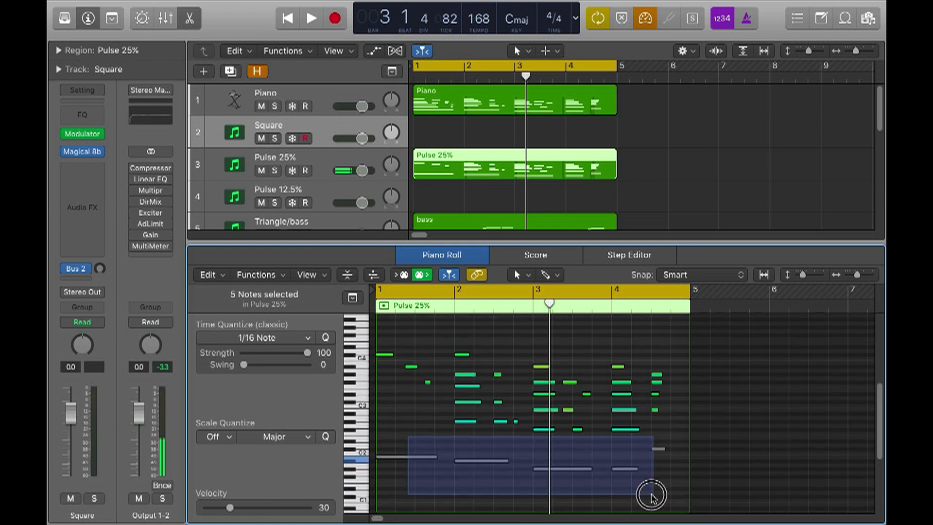
pyautogui.press('Delete')
pyautogui.moveTo(460, 369); pyautogui.dragTo(532, 445)
pyautogui.press('Delete')
pyautogui.press('Delete')
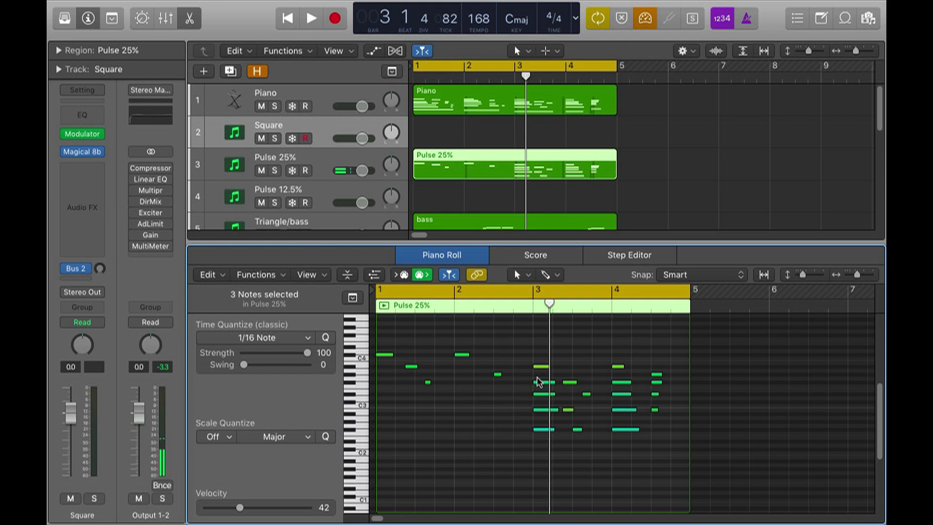
# Delete the remaining chord notes beneath the top melody line in bars 3 and 4 of the Pulse 25% region
pyautogui.moveTo(530, 372); pyautogui.dragTo(581, 436)
pyautogui.press('Delete')
pyautogui.press('Delete')
pyautogui.moveTo(616, 383); pyautogui.dragTo(650, 451)
pyautogui.press('Delete')
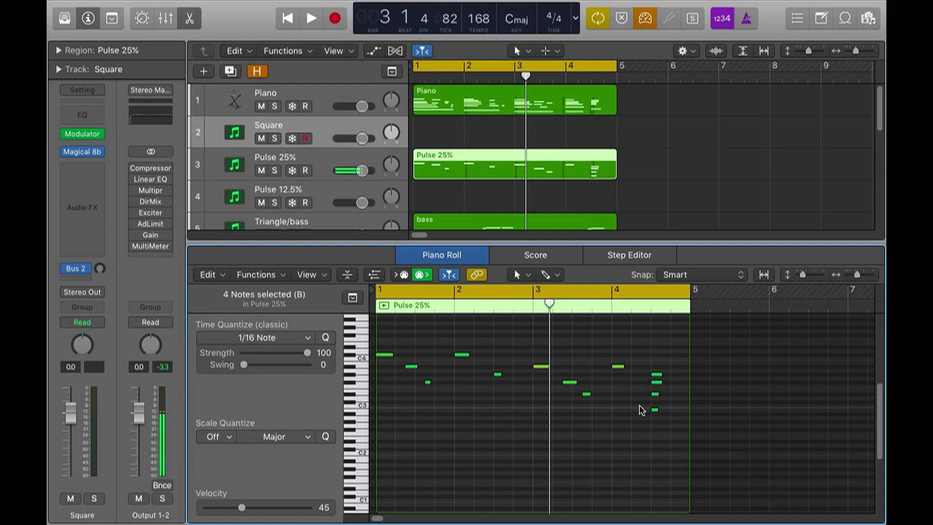
pyautogui.moveTo(646, 387); pyautogui.dragTo(660, 419)
pyautogui.press('Delete')
pyautogui.click(657, 382)
pyautogui.press('Delete')
# Play the loop from bar 1 and review the melody notes left in the Pulse 25% region
pyautogui.press('Return')
pyautogui.press('space')
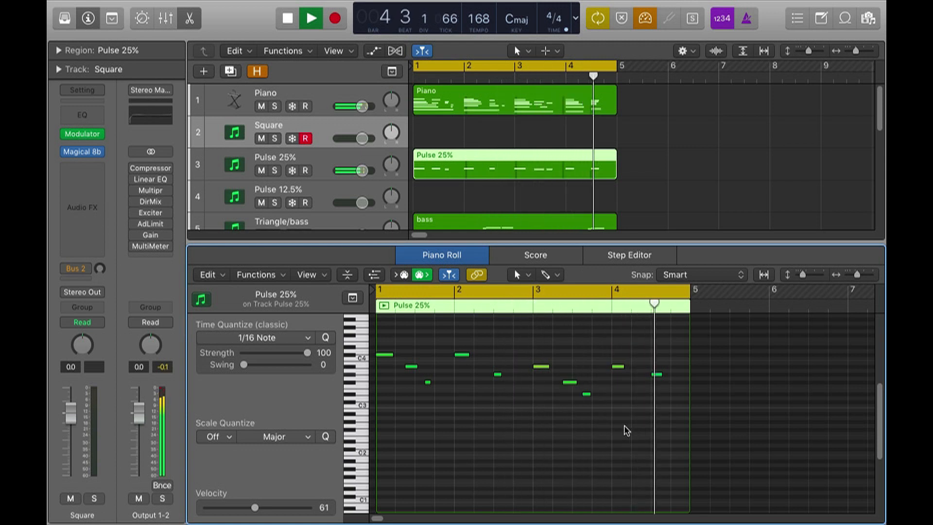
pyautogui.press('space')
pyautogui.press('super+Right')
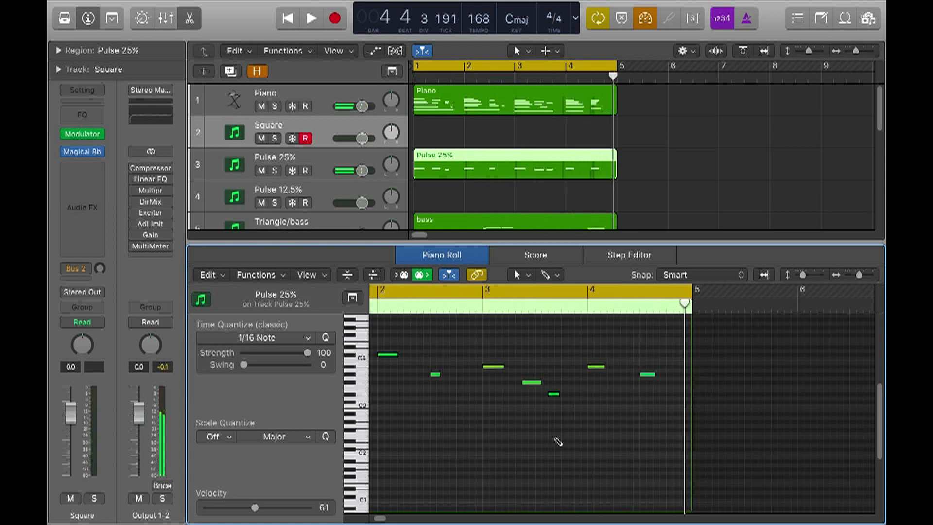
pyautogui.press('super+Down')
pyautogui.hscroll(-5, 575, 428)
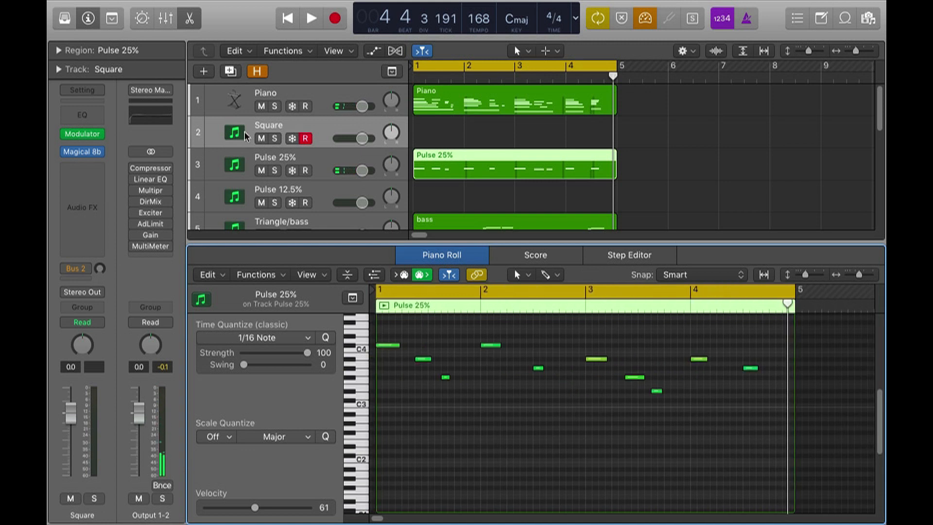
# Check the Pulse 25% track's Modulator and set VibratoDepth to 0.8 in its Magical 8bit Plug
pyautogui.click(317, 159)
pyautogui.moveTo(83, 138)
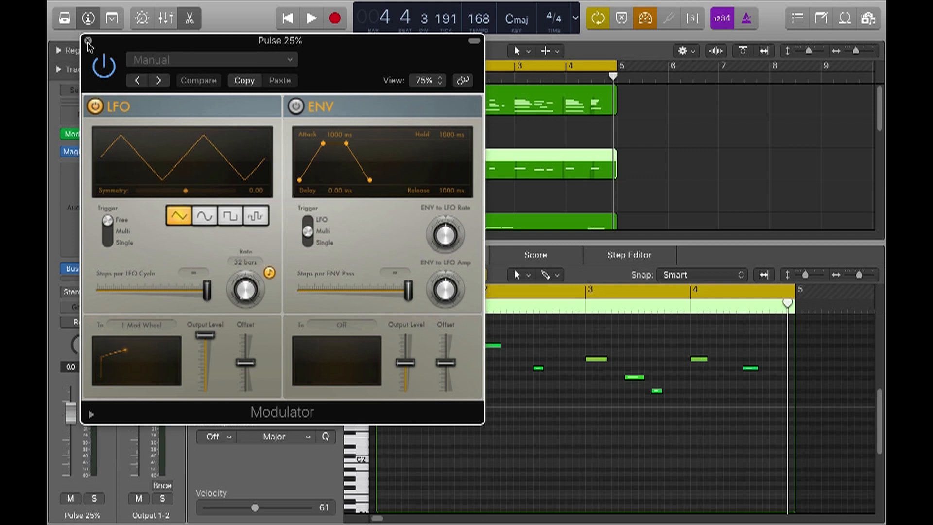
pyautogui.click(88, 41)
pyautogui.click(86, 152)
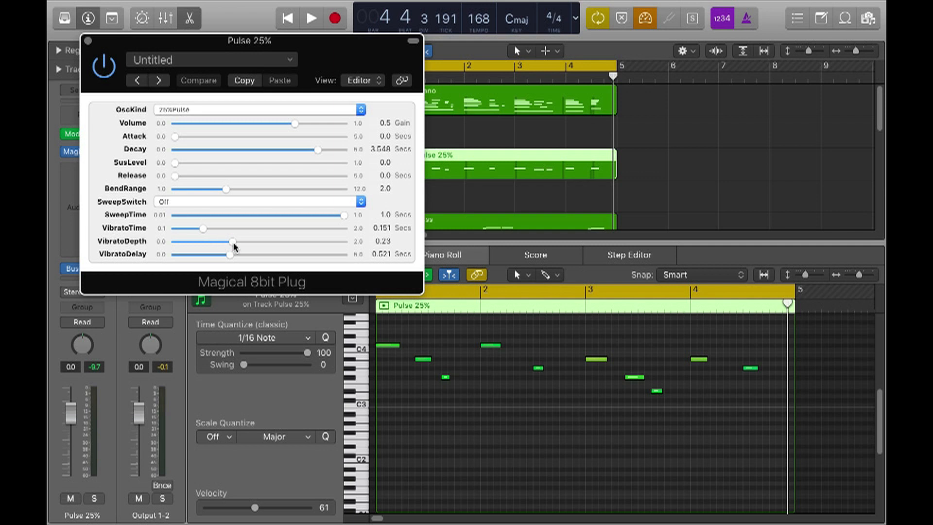
pyautogui.moveTo(232, 243); pyautogui.dragTo(282, 242)
# Lengthen bar 1's first melody note up to the following note and bar 2's first note to about two beats, auditioning both
pyautogui.click(413, 346)
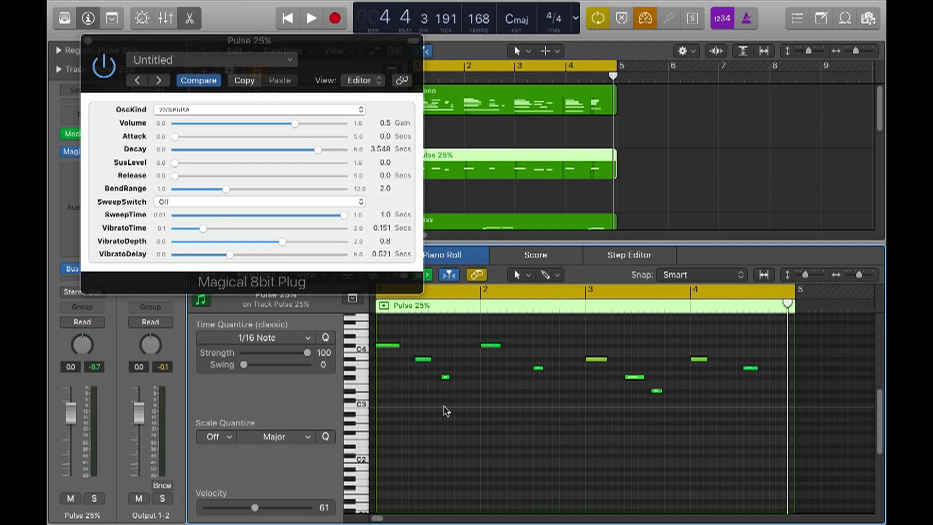
pyautogui.press('space')
pyautogui.press('space')
pyautogui.click(400, 346)
pyautogui.moveTo(401, 346); pyautogui.dragTo(415, 347)
pyautogui.press('space')
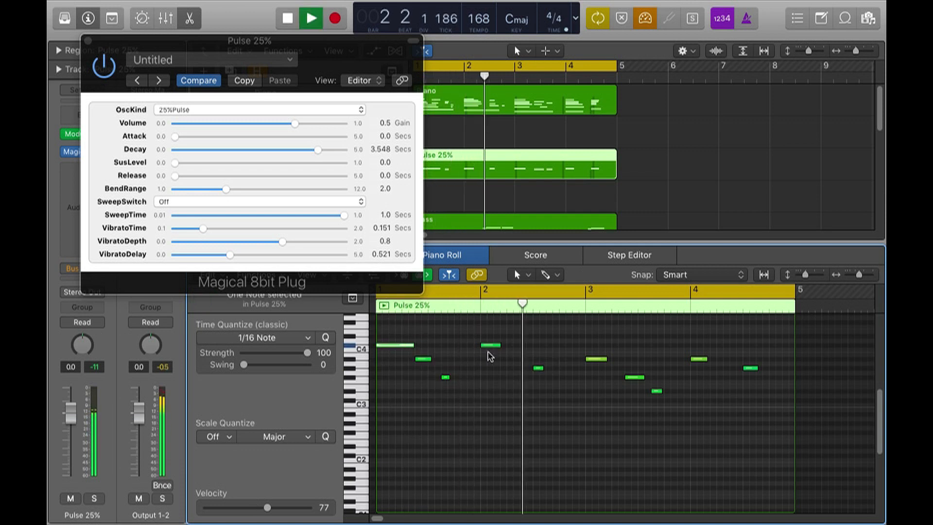
pyautogui.press('space')
pyautogui.moveTo(501, 346); pyautogui.dragTo(529, 349)
pyautogui.press('space')
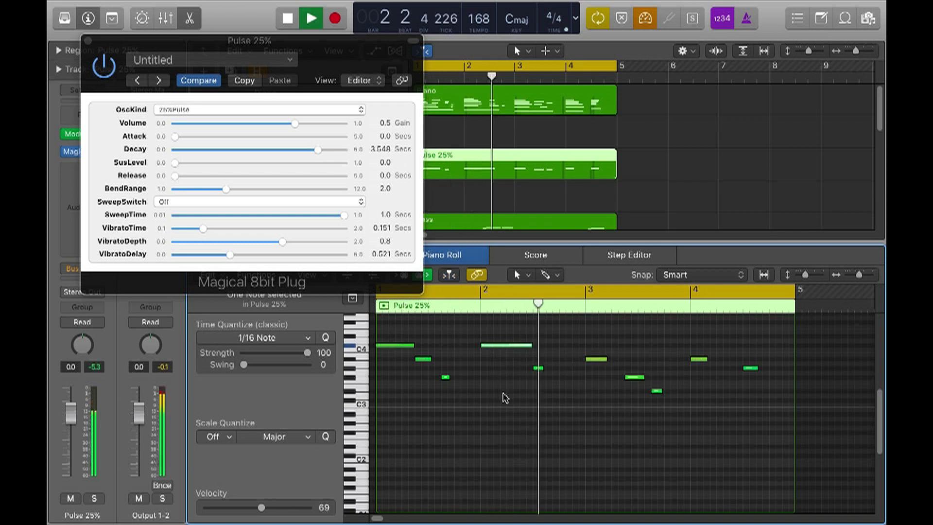
pyautogui.press('space')
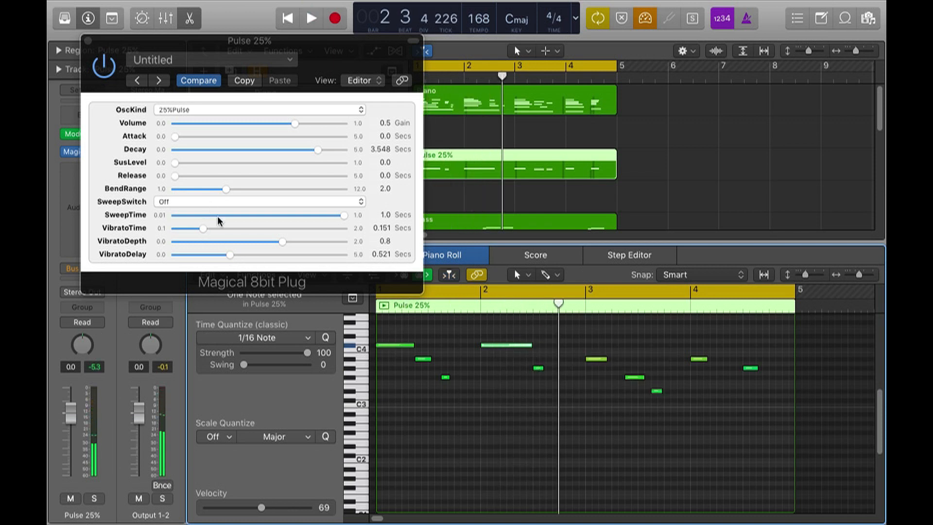
# Try a VibratoTime of 0.746 secs and a VibratoDelay of 1.608 secs while the loop plays
pyautogui.moveTo(204, 229); pyautogui.dragTo(273, 231)
pyautogui.press('space')
pyautogui.moveTo(233, 253); pyautogui.dragTo(271, 254)
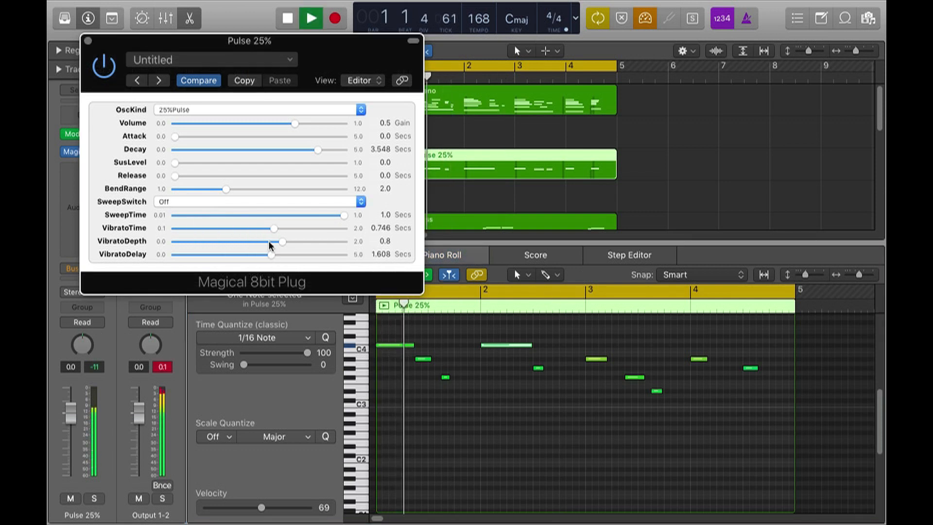
# Move the Magical 8bit Plug window clear of the channel strip and check the Pulse 25% track's Modulator settings
pyautogui.moveTo(135, 44); pyautogui.dragTo(354, 60)
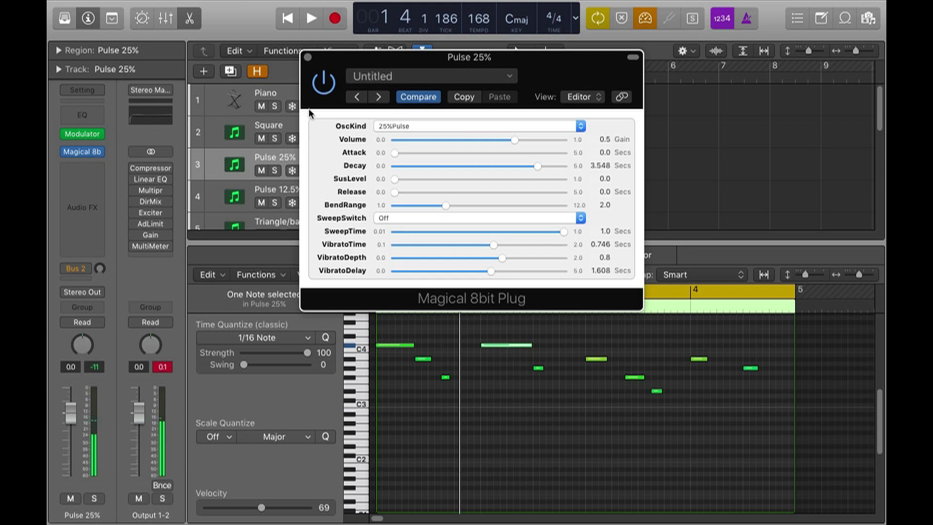
pyautogui.click(84, 136)
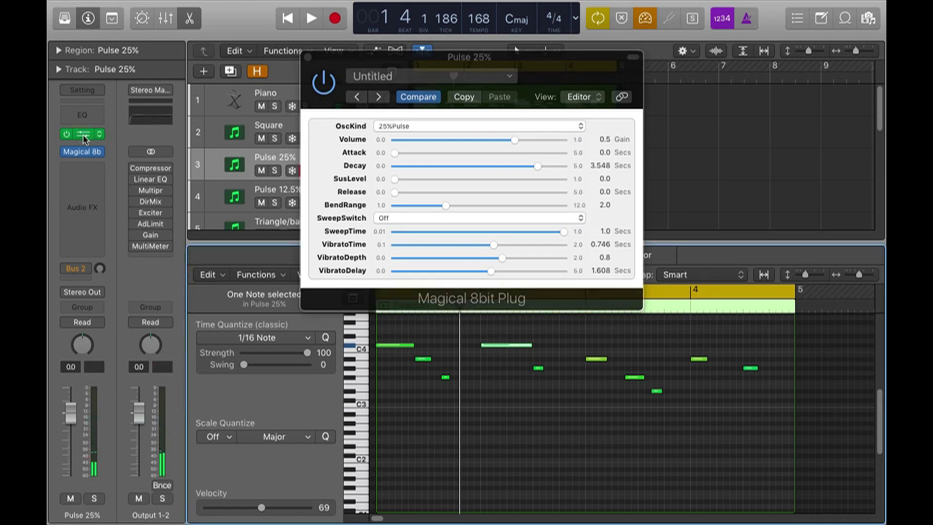
pyautogui.click(83, 139)
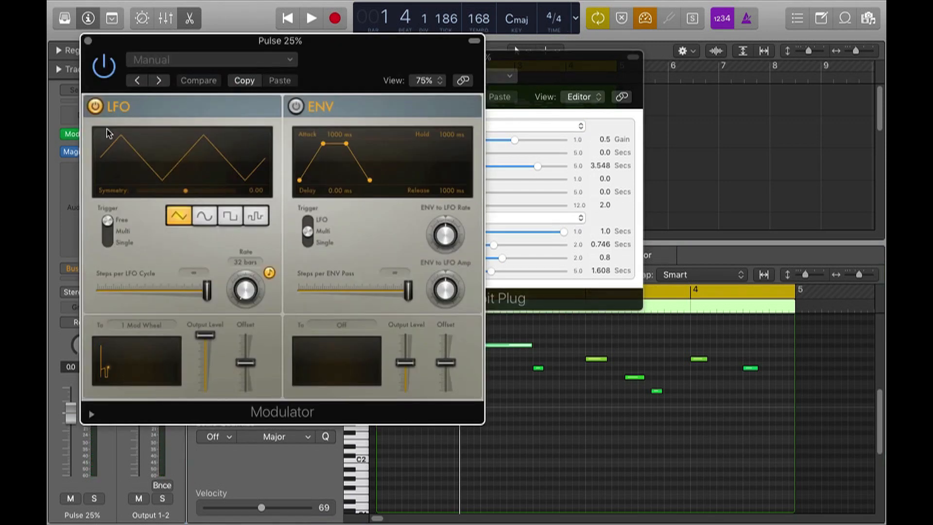
pyautogui.click(88, 41)
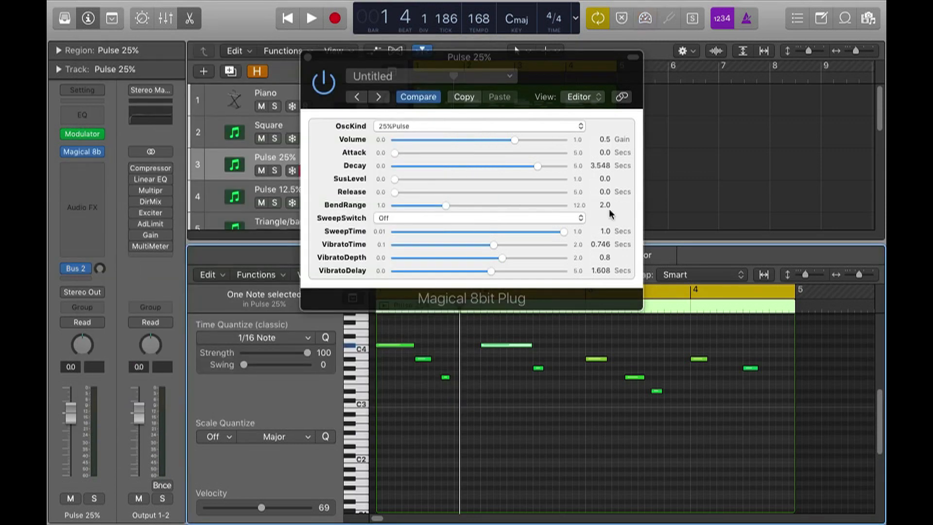
# Audition the melody with VibratoTime at 0.123 secs, VibratoDepth at 1.776 and VibratoDelay at 0.163 secs
pyautogui.press('space')
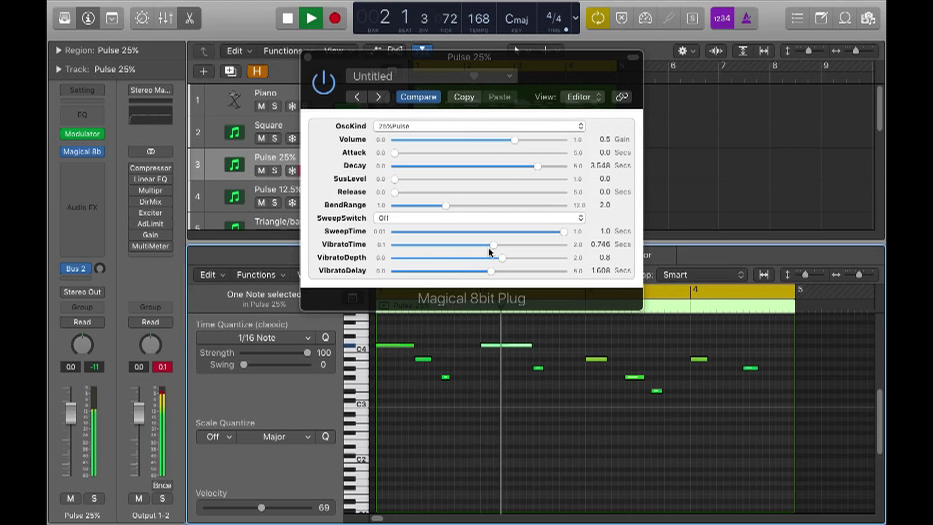
pyautogui.press('space')
pyautogui.moveTo(493, 256); pyautogui.dragTo(458, 256)
pyautogui.click(407, 184)
pyautogui.moveTo(407, 184); pyautogui.dragTo(312, 181)
pyautogui.press('space')
pyautogui.press('space')
pyautogui.press('space')
pyautogui.moveTo(492, 244); pyautogui.dragTo(554, 258)
pyautogui.moveTo(491, 270); pyautogui.dragTo(426, 275)
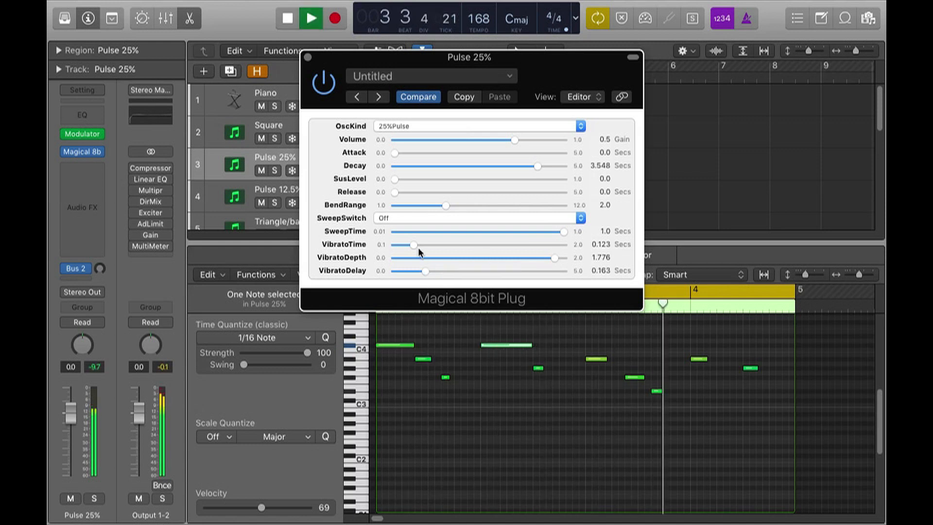
# Reduce VibratoDelay to 0.0 secs and VibratoDepth to 0.669 while auditioning the loop
pyautogui.moveTo(557, 260); pyautogui.dragTo(482, 258)
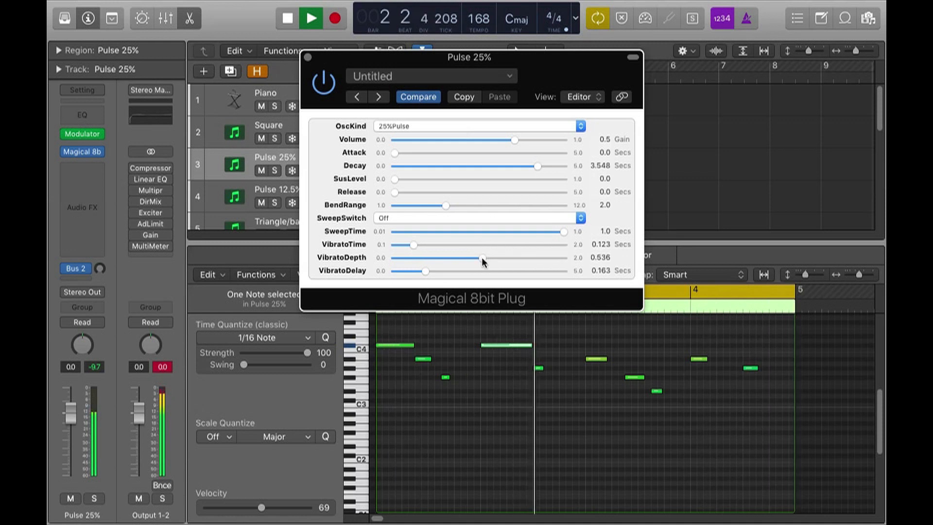
pyautogui.moveTo(429, 271); pyautogui.dragTo(421, 276)
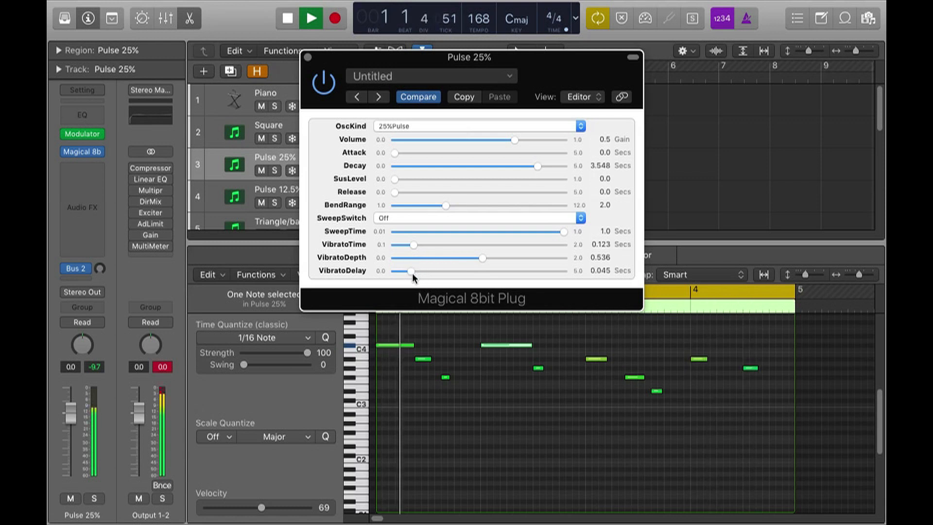
pyautogui.moveTo(418, 271); pyautogui.dragTo(365, 265)
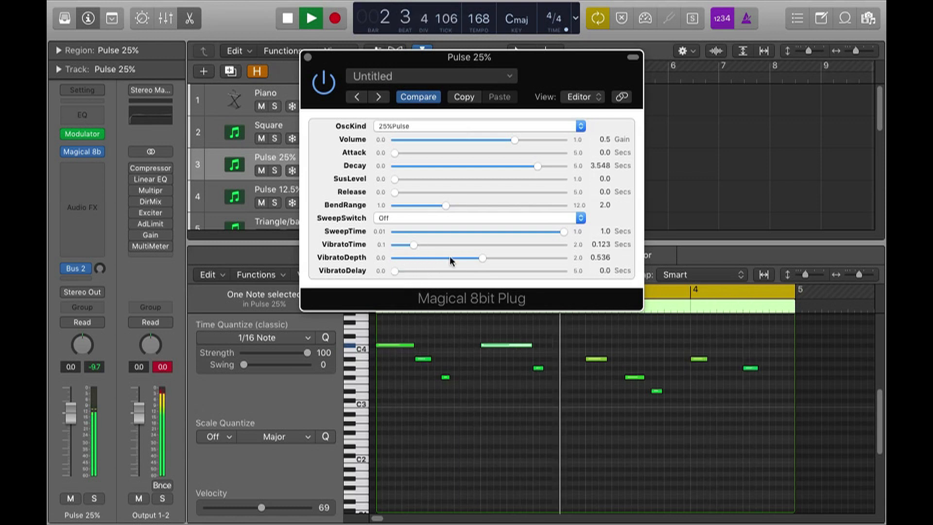
pyautogui.press('space')
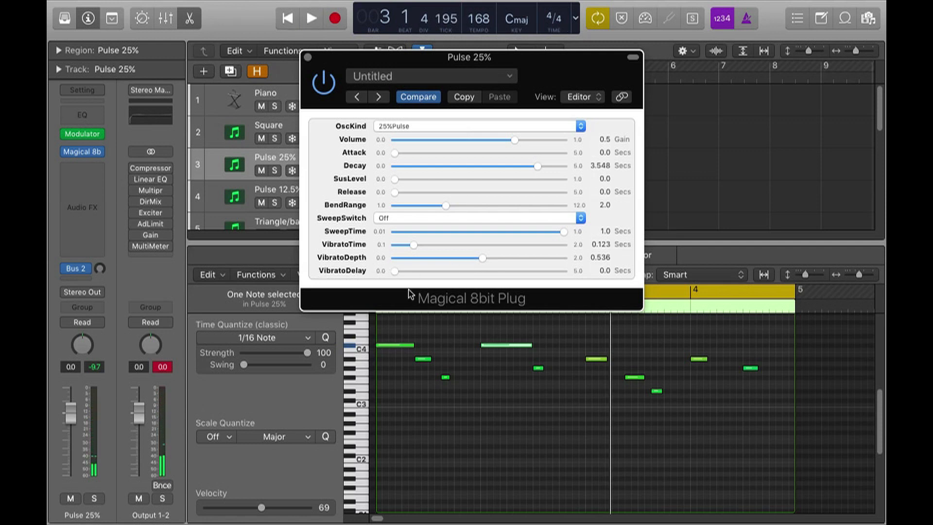
pyautogui.moveTo(432, 262); pyautogui.dragTo(496, 261)
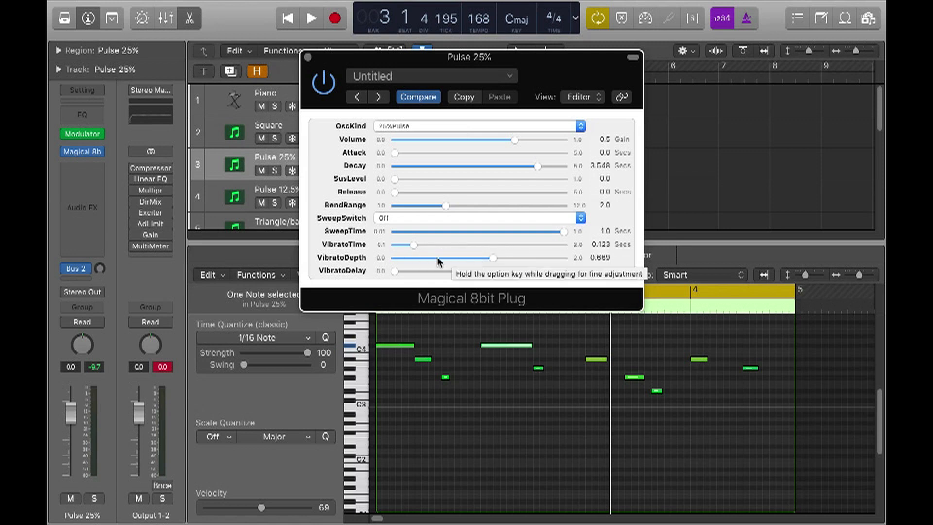
pyautogui.press('space')
# Set VibratoTime to 0.136 secs, VibratoDepth to 1.367 and VibratoDelay to 0.191 secs while auditioning the loop
pyautogui.moveTo(414, 246)
pyautogui.mouseDown()
pyautogui.moveTo(454, 247)
pyautogui.moveTo(406, 245)
pyautogui.moveTo(418, 246)
pyautogui.mouseUp()
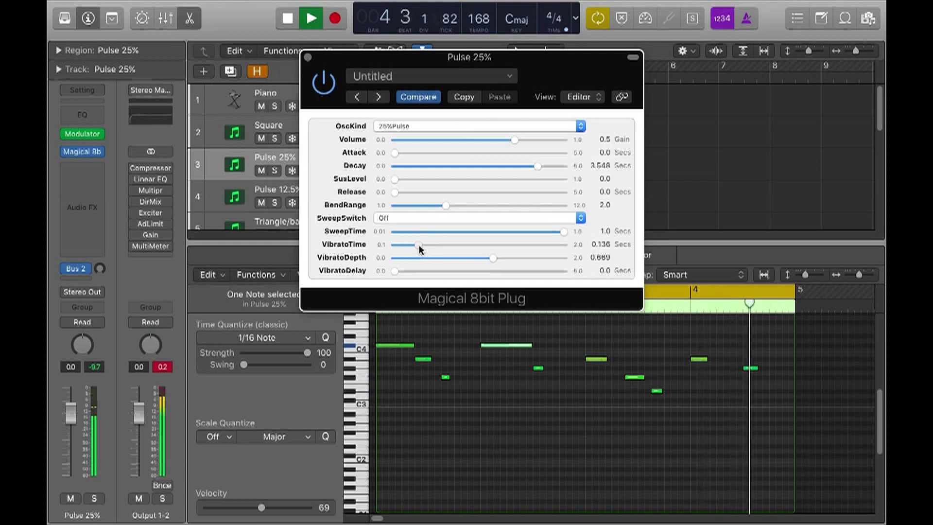
pyautogui.press('space')
pyautogui.moveTo(490, 263); pyautogui.dragTo(534, 260)
pyautogui.press('space')
pyautogui.press('space')
pyautogui.press('space')
pyautogui.moveTo(396, 270); pyautogui.dragTo(428, 274)
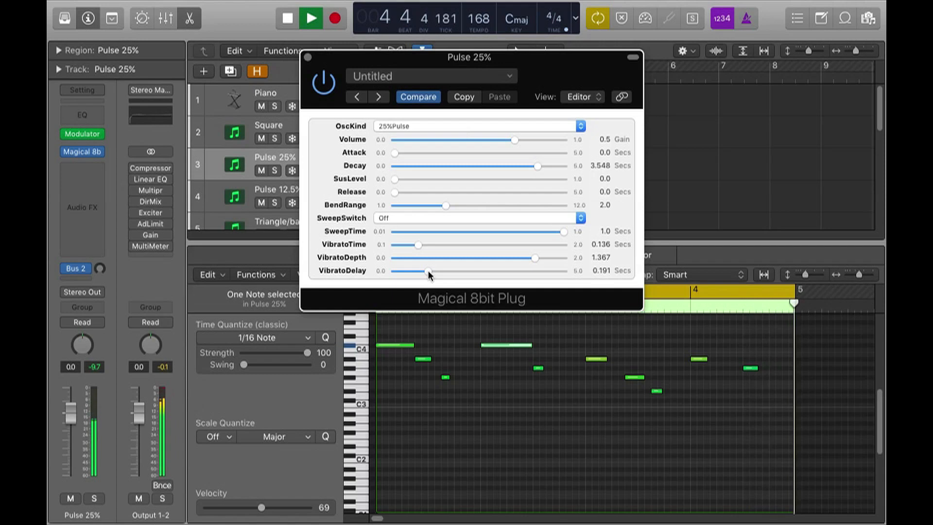
pyautogui.press('space')
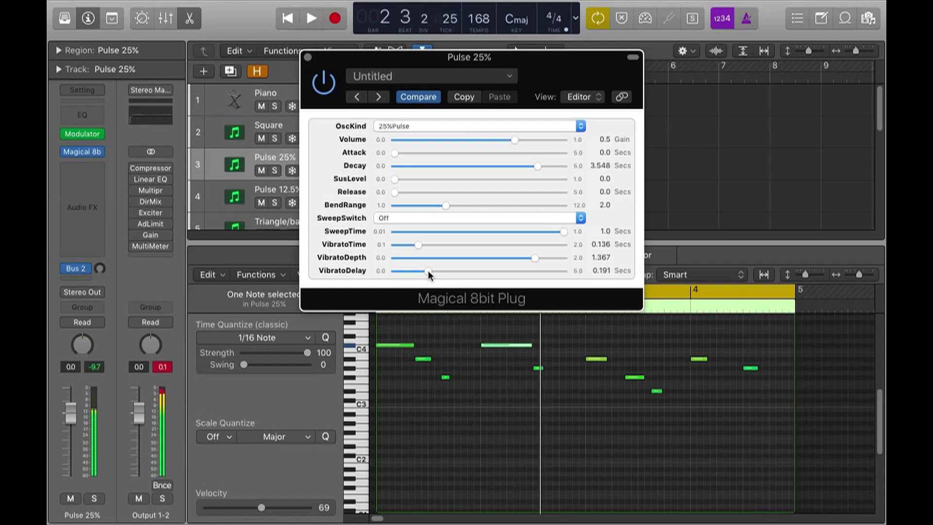
# Lengthen the first melody note of bar 3 up to the following note and play the loop
pyautogui.click(546, 335)
pyautogui.moveTo(605, 358); pyautogui.dragTo(624, 359)
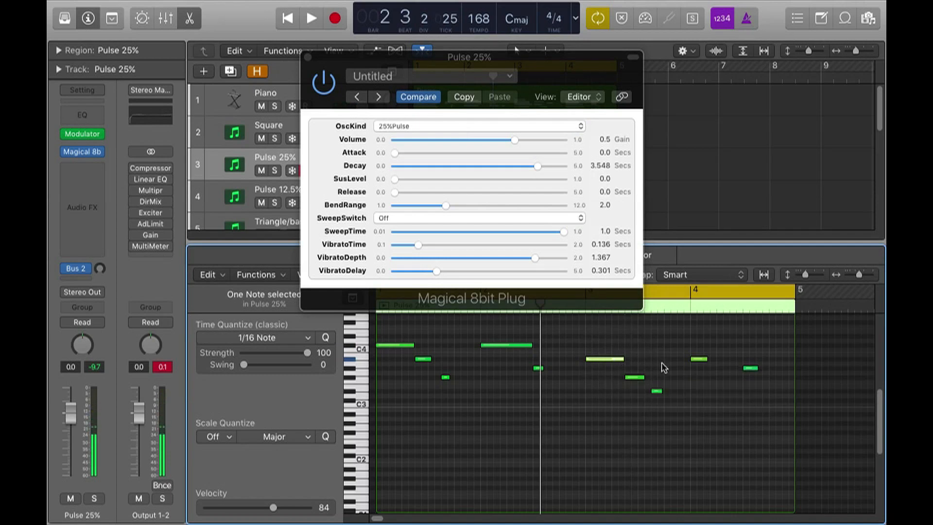
pyautogui.press('space')
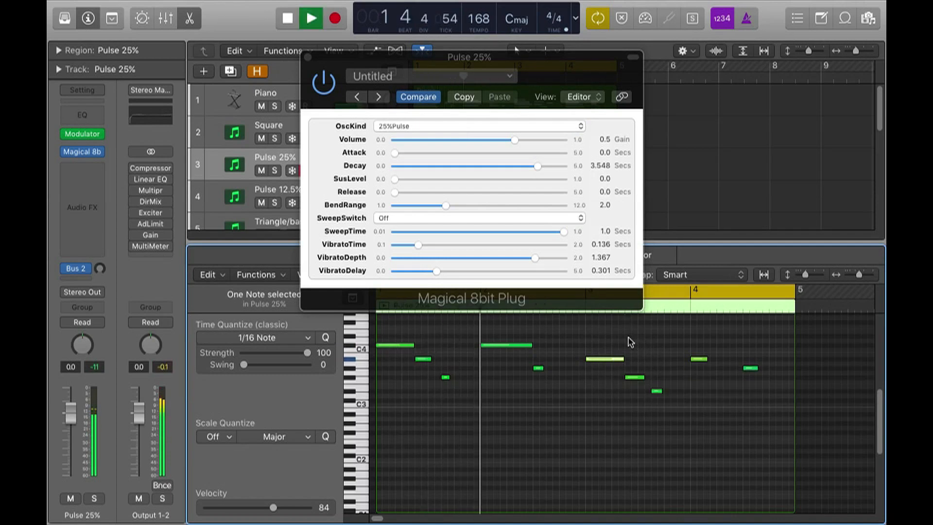
pyautogui.press('space')
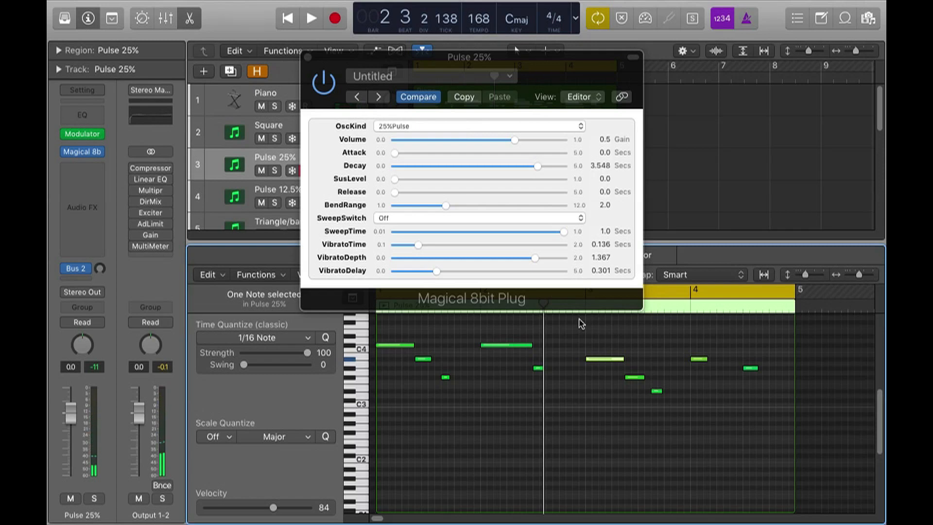
pyautogui.press('space')
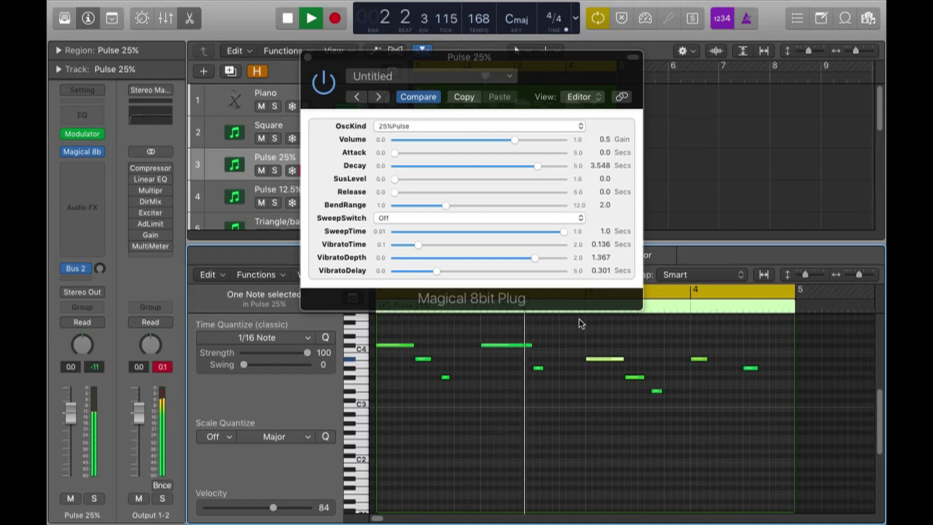
# Lengthen the second melody note of bar 2 to about one beat and play the loop
pyautogui.press('space')
pyautogui.click(556, 357)
pyautogui.moveTo(544, 369); pyautogui.dragTo(559, 369)
pyautogui.press('space')
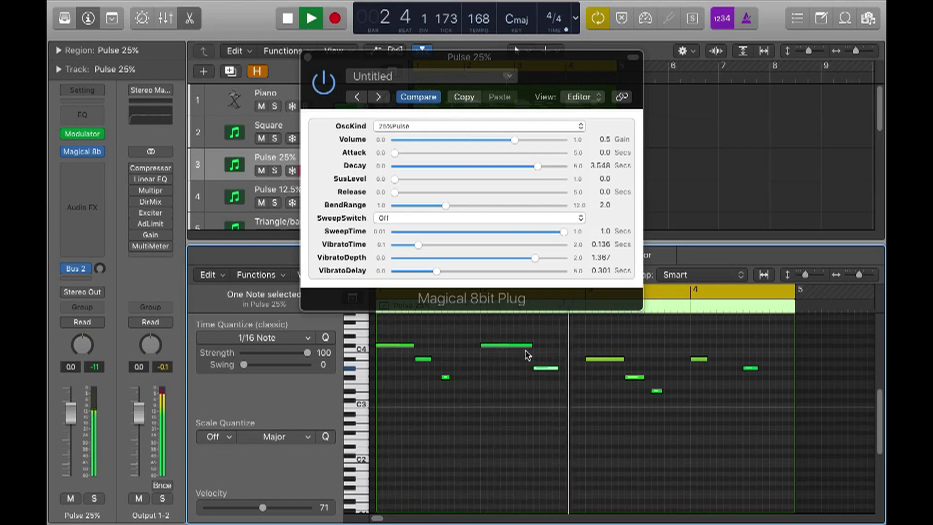
# Set VibratoDelay to 0.221 secs and VibratoTime to 0.133 secs while auditioning the loop
pyautogui.moveTo(435, 270); pyautogui.dragTo(430, 270)
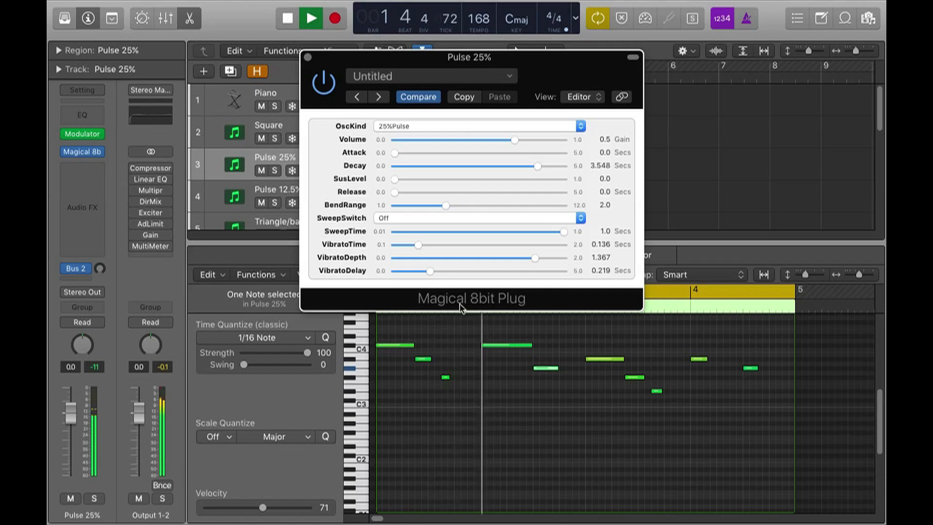
pyautogui.press('space')
pyautogui.press('space')
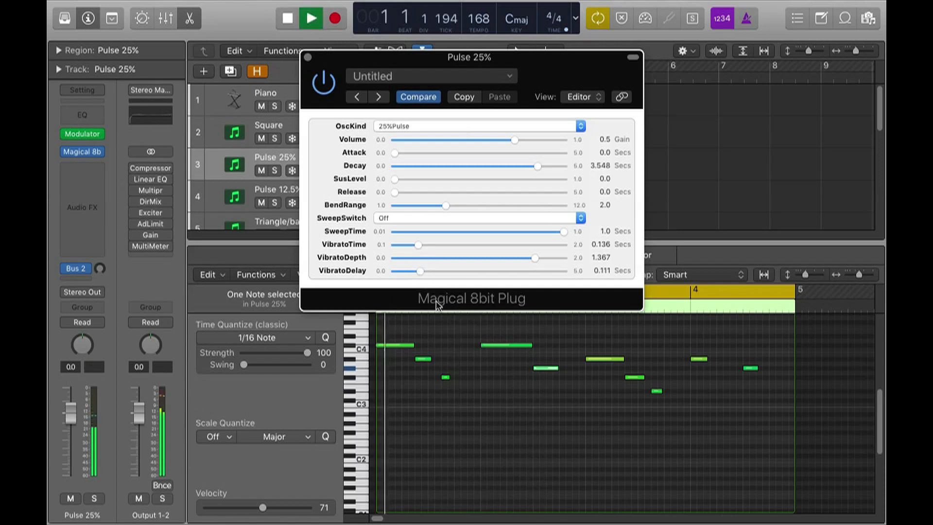
pyautogui.click(421, 271)
pyautogui.moveTo(421, 274); pyautogui.dragTo(435, 273)
pyautogui.click(419, 244)
pyautogui.moveTo(421, 243); pyautogui.dragTo(429, 251)
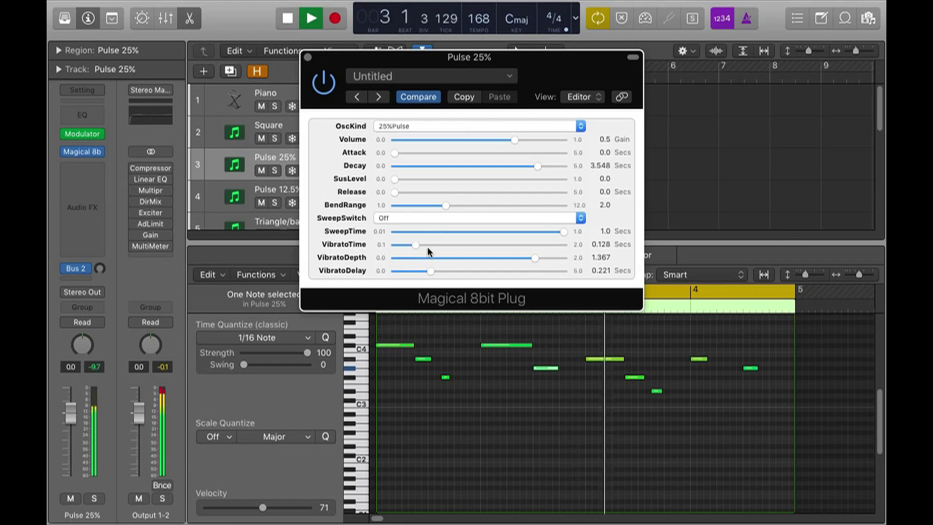
pyautogui.click(418, 246)
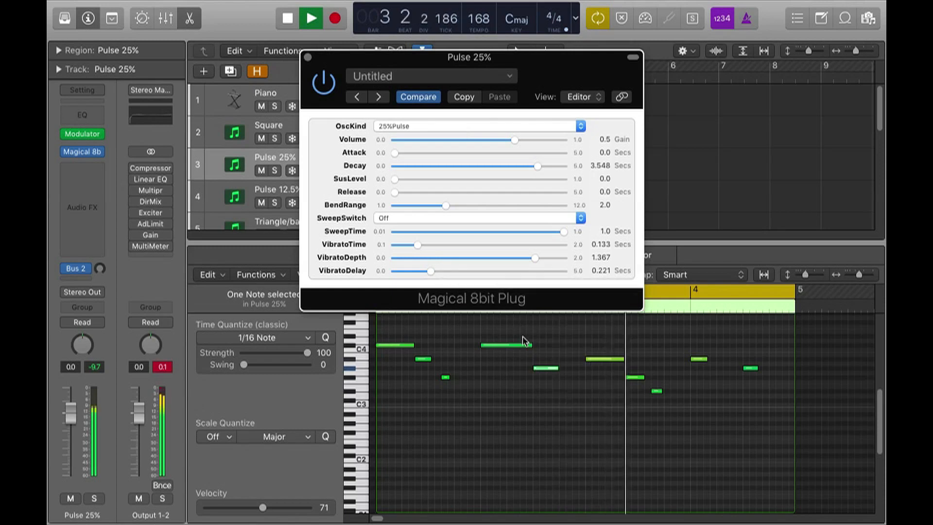
# Lengthen the first melody note of bar 4 up to the following note, and slightly extend the last note of bar 3
pyautogui.press('space')
pyautogui.click(624, 345)
pyautogui.moveTo(705, 358); pyautogui.dragTo(742, 358)
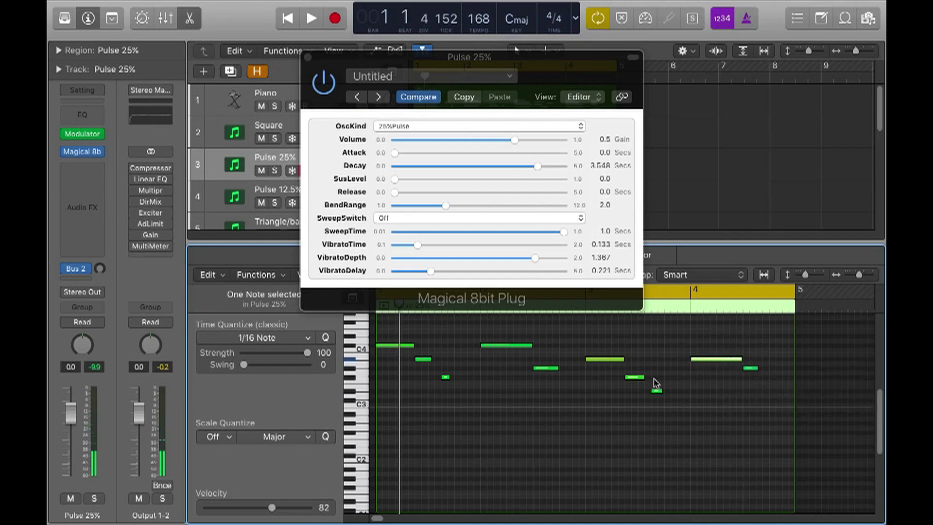
pyautogui.moveTo(660, 391)
pyautogui.mouseDown()
pyautogui.moveTo(677, 391)
pyautogui.moveTo(663, 391)
pyautogui.mouseUp()
pyautogui.press('space')
pyautogui.press('space')
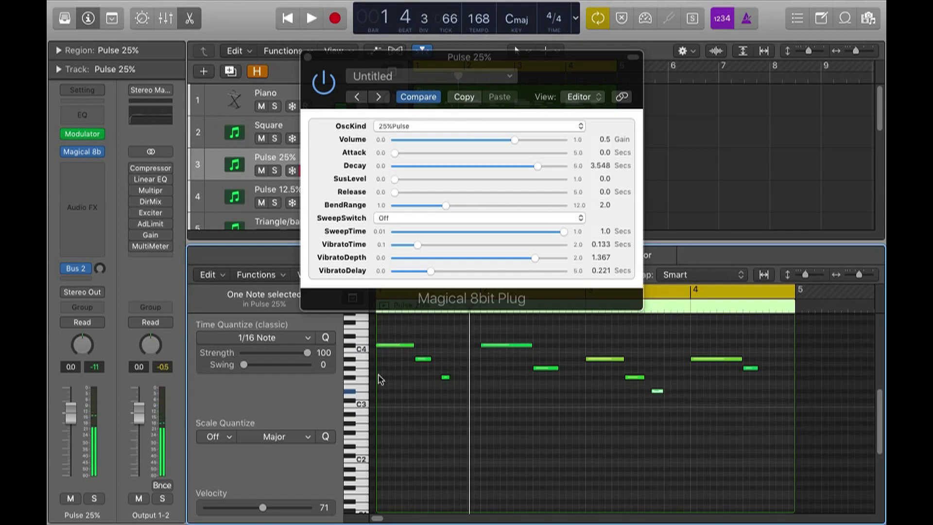
# Slightly lengthen the last melody note of bar 1 and play the loop
pyautogui.moveTo(449, 377); pyautogui.dragTo(453, 378)
pyautogui.press('space')
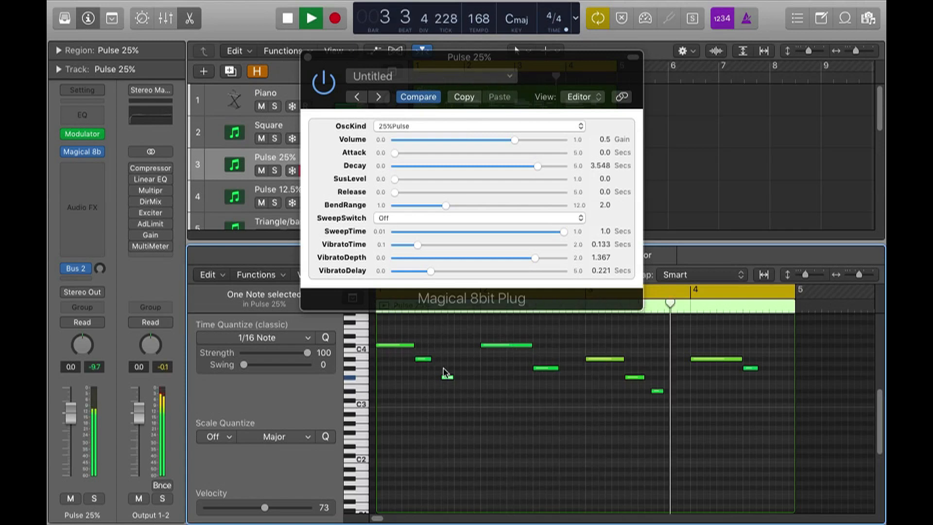
pyautogui.press('space')
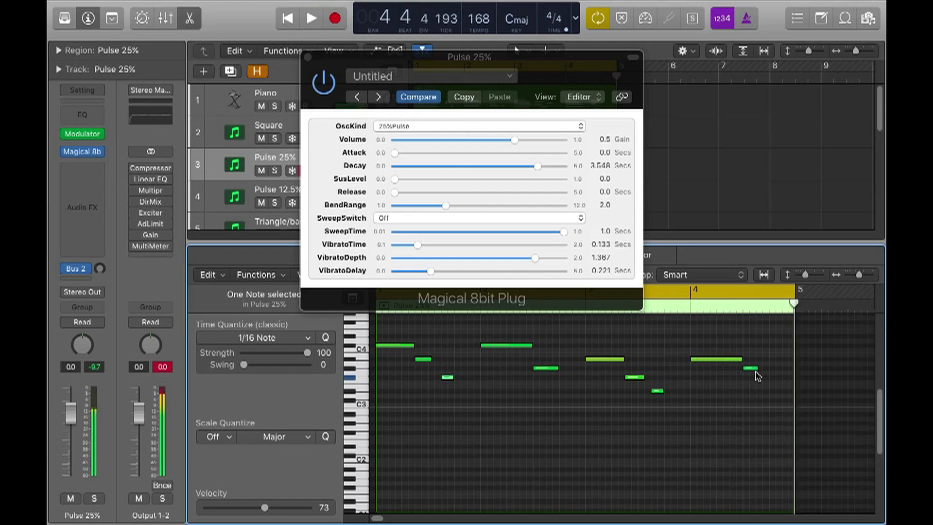
# Audition a longer last melody note in bar 4, and trim that note to about an eighth note
pyautogui.moveTo(755, 371); pyautogui.dragTo(768, 371)
pyautogui.press('space')
pyautogui.click(729, 402)
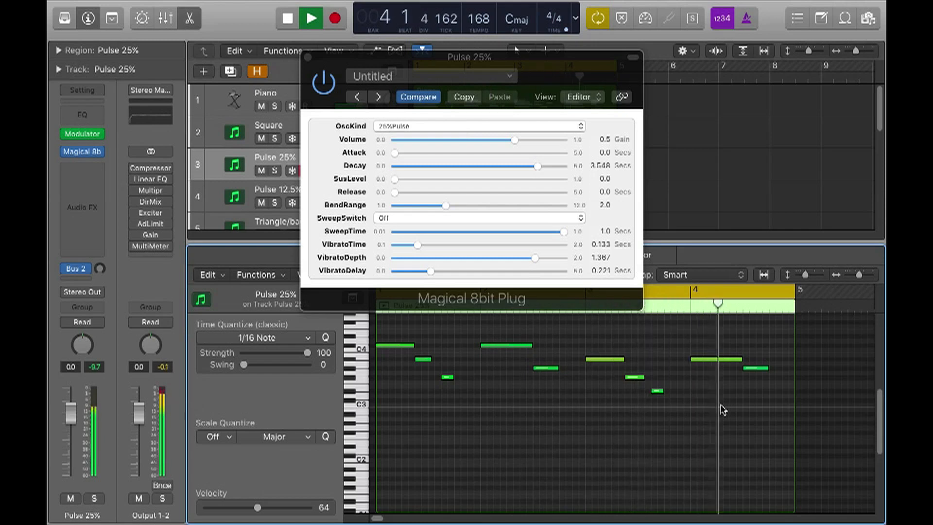
pyautogui.click(767, 369)
pyautogui.moveTo(766, 369); pyautogui.dragTo(756, 370)
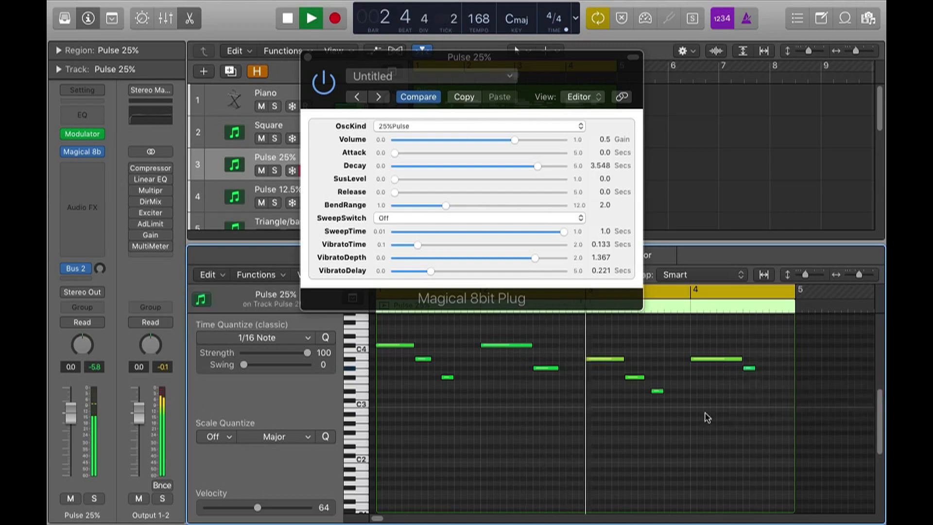
# Set VibratoDelay to 0.138 secs, VibratoTime to 0.13 secs and VibratoDepth to 0.475, and close the synth window
pyautogui.moveTo(432, 271)
pyautogui.mouseDown()
pyautogui.moveTo(441, 272)
pyautogui.moveTo(423, 271)
pyautogui.mouseUp()
pyautogui.moveTo(536, 259); pyautogui.dragTo(568, 262)
pyautogui.moveTo(417, 245); pyautogui.dragTo(417, 244)
pyautogui.moveTo(557, 264); pyautogui.dragTo(478, 265)
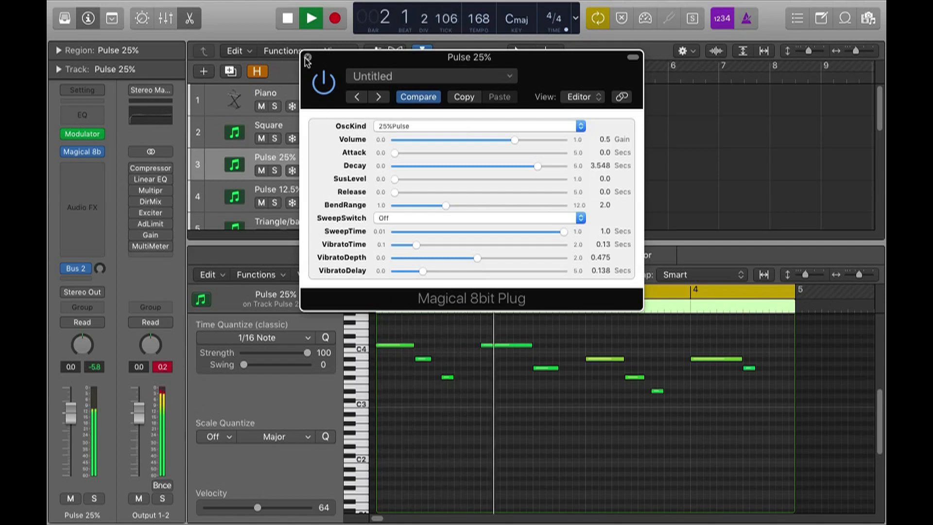
pyautogui.press('super+w')
# Lower the Pulse 25% track's volume to -4.0 dB while the loop plays, and close the piano roll
pyautogui.press('space')
pyautogui.press('space')
pyautogui.press('space')
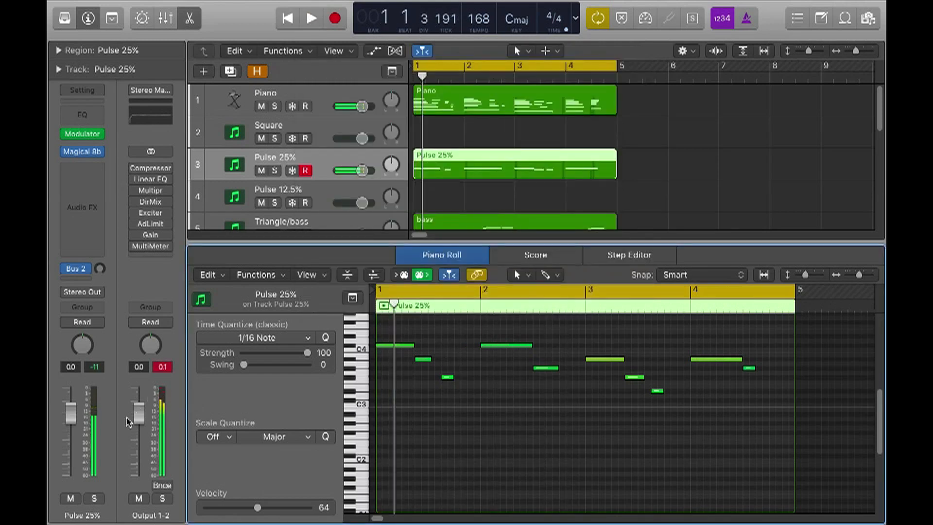
pyautogui.moveTo(70, 420); pyautogui.dragTo(71, 429)
pyautogui.press('space')
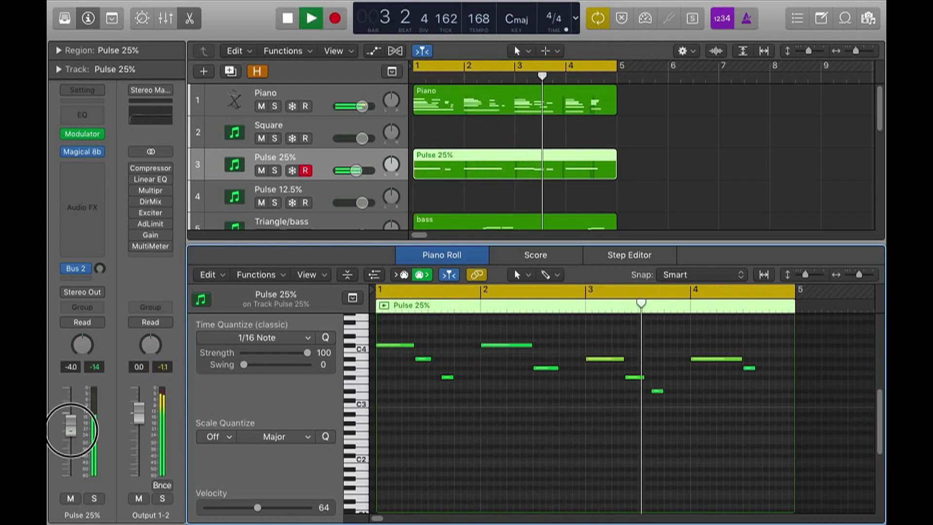
pyautogui.press('p')
pyautogui.click(756, 329)
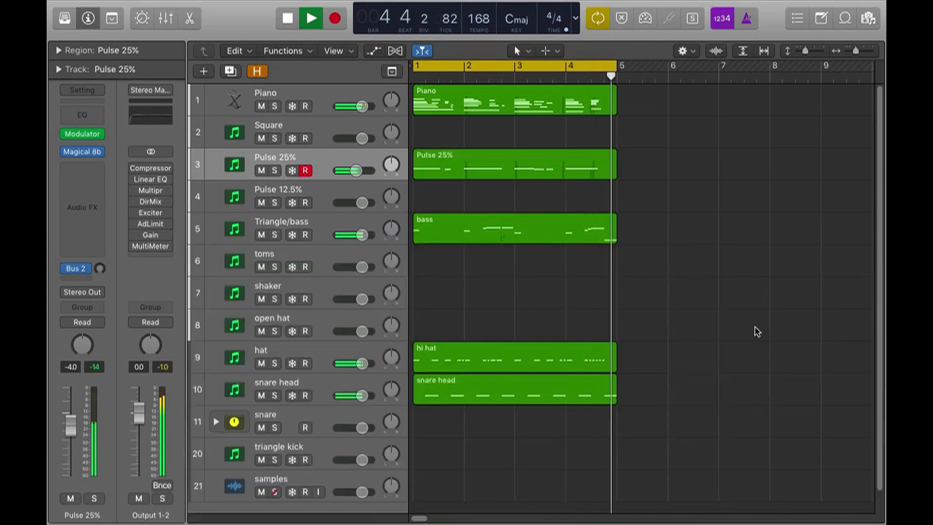
pyautogui.press('space')
# Open the Piano region in the piano roll and keep the region selected
pyautogui.click(499, 109)
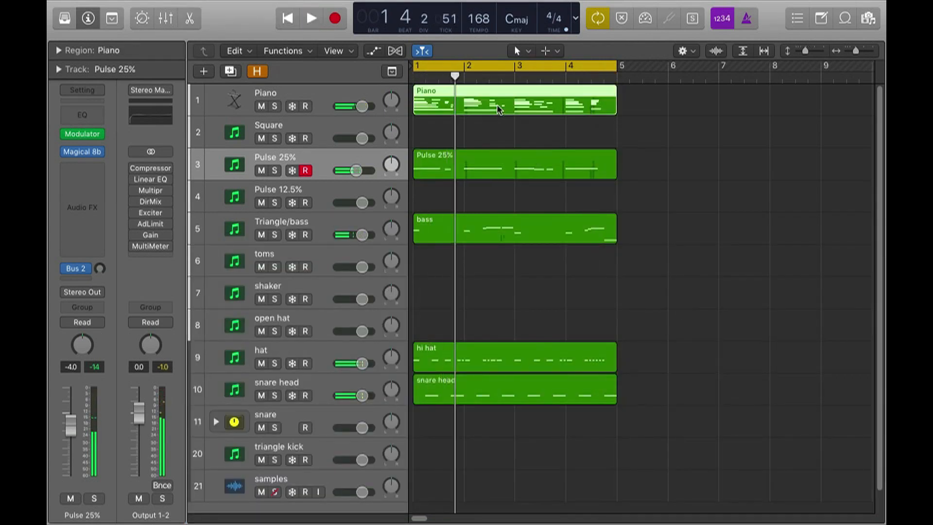
pyautogui.doubleClick(499, 109)
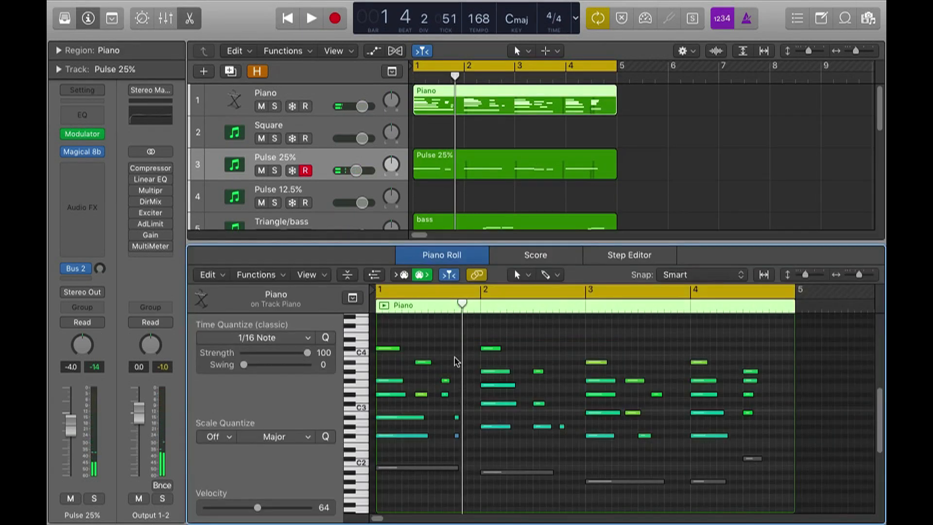
pyautogui.click(725, 131)
pyautogui.click(492, 109)
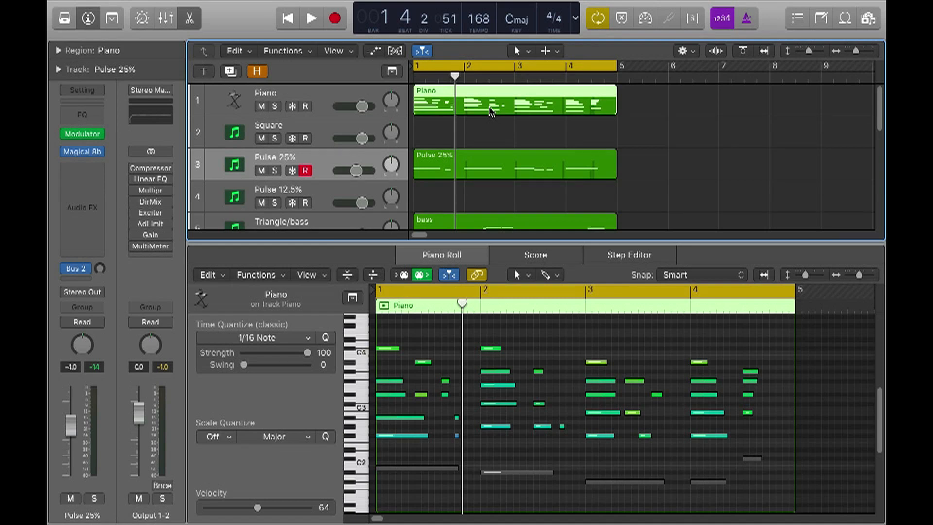
# Copy the Piano region to the Pulse 12.5% track and mute the original Piano region
pyautogui.click(691, 169)
pyautogui.moveTo(509, 115); pyautogui.dragTo(507, 195)
pyautogui.click(470, 123)
pyautogui.click(470, 102)
pyautogui.hotkey('ctrl', 'm')
pyautogui.click(660, 147)
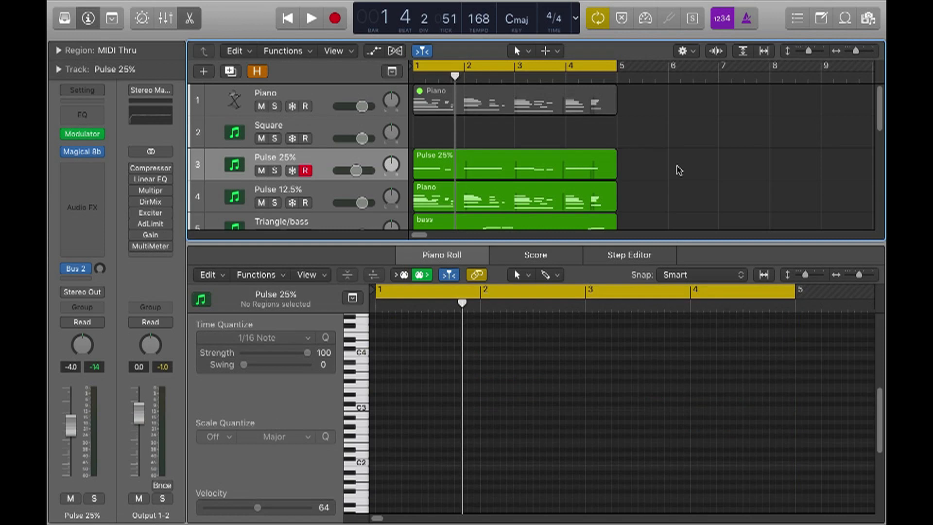
# Move the copied Piano region from the Pulse 12.5% track to the Square track, keeping its start at bar 1
pyautogui.scroll(-1, 679, 170)
pyautogui.click(434, 182)
pyautogui.moveTo(435, 182); pyautogui.dragTo(430, 129)
pyautogui.click(688, 125)
pyautogui.click(373, 118)
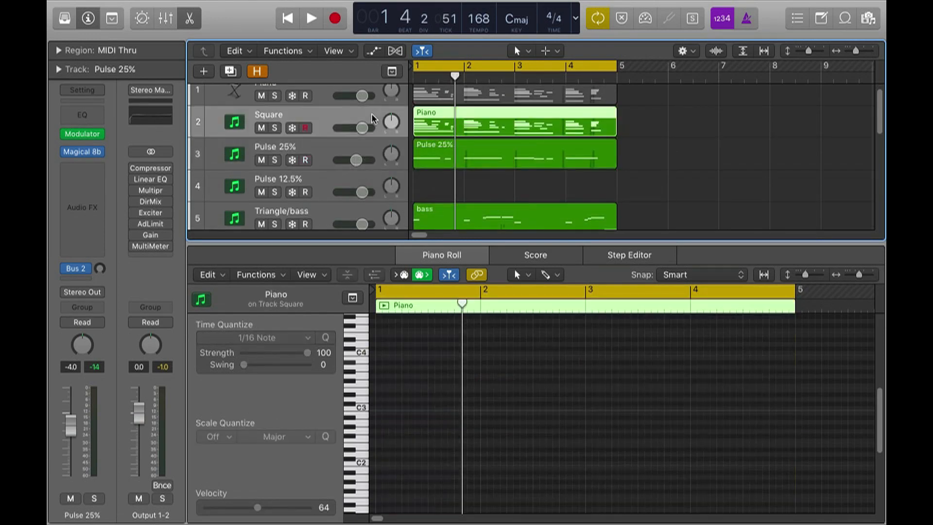
# Rename the copied region on the Square track as Square
pyautogui.click(650, 131)
pyautogui.click(502, 129)
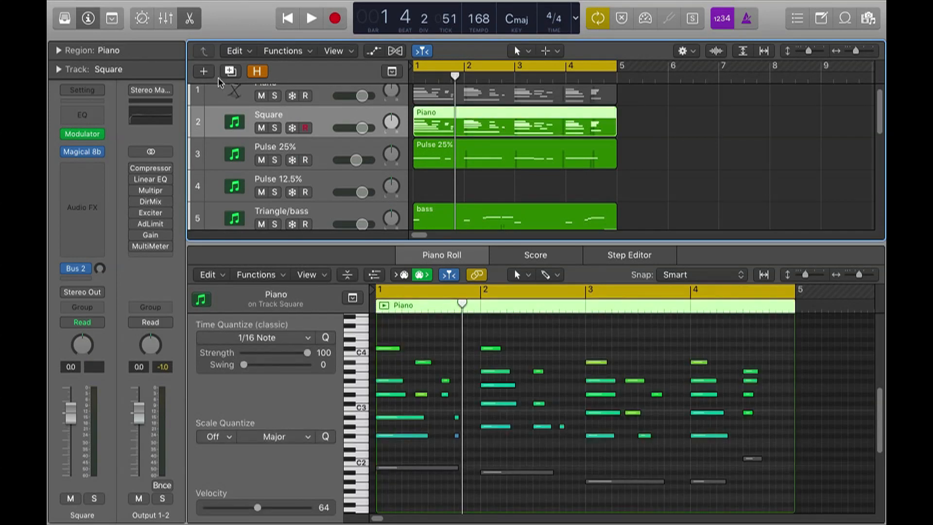
pyautogui.write('Square')
pyautogui.press('Return')
pyautogui.click(434, 333)
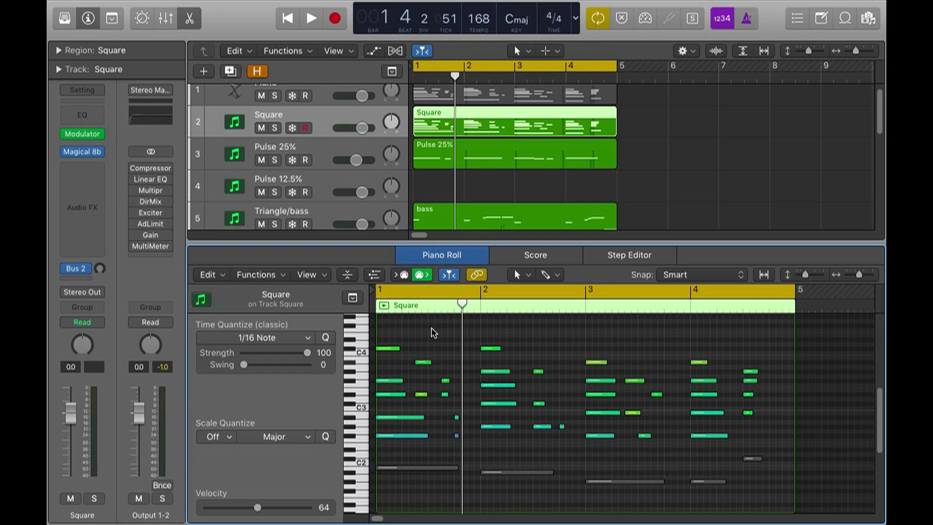
# Delete the top-line melody notes from all four bars of the Square region
pyautogui.moveTo(386, 334); pyautogui.dragTo(447, 372)
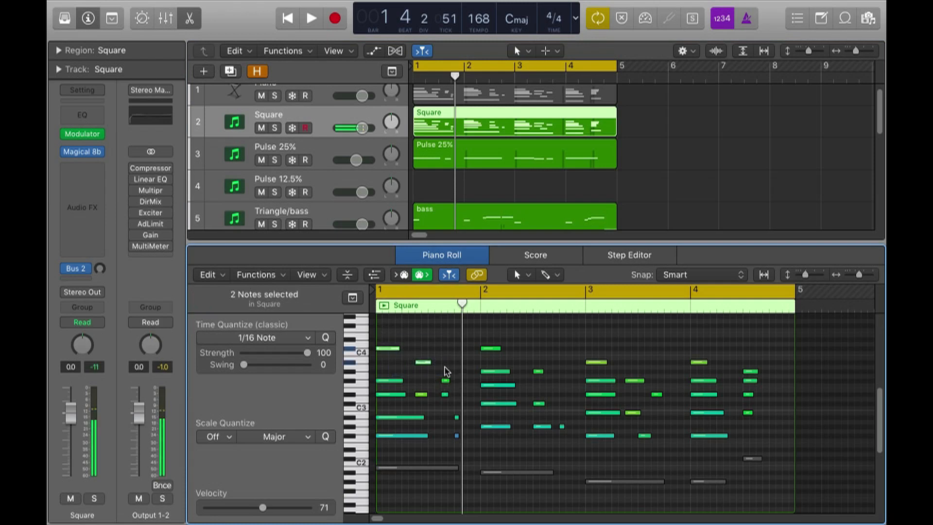
pyautogui.press('Delete')
pyautogui.press('Delete')
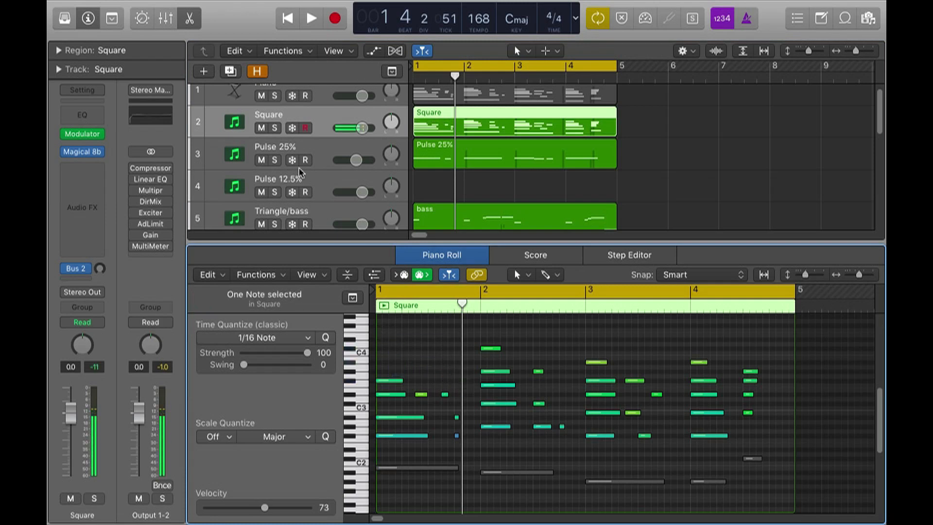
pyautogui.click(491, 348)
pyautogui.press('Delete')
pyautogui.click(537, 371)
pyautogui.press('Delete')
pyautogui.click(603, 362)
pyautogui.press('Delete')
pyautogui.press('Delete')
pyautogui.click(748, 371)
pyautogui.press('Delete')
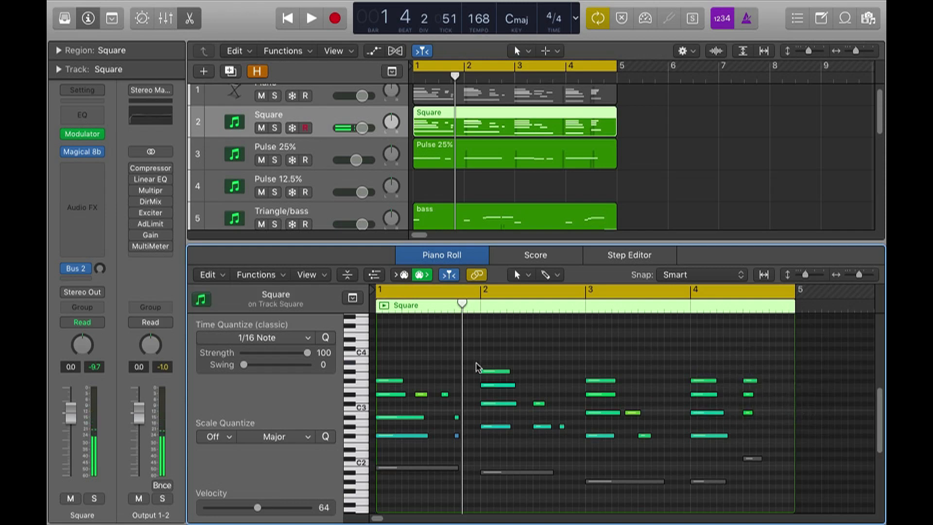
# Delete the notes that follow the first chord of each bar in the Square region, keeping the muted bass notes
pyautogui.moveTo(416, 380); pyautogui.dragTo(476, 439)
pyautogui.press('Delete')
pyautogui.press('Delete')
pyautogui.click(537, 403)
pyautogui.press('Delete')
pyautogui.moveTo(549, 405); pyautogui.dragTo(574, 436)
pyautogui.press('Delete')
pyautogui.moveTo(627, 405); pyautogui.dragTo(670, 456)
pyautogui.press('Delete')
pyautogui.click(541, 426)
pyautogui.press('Delete')
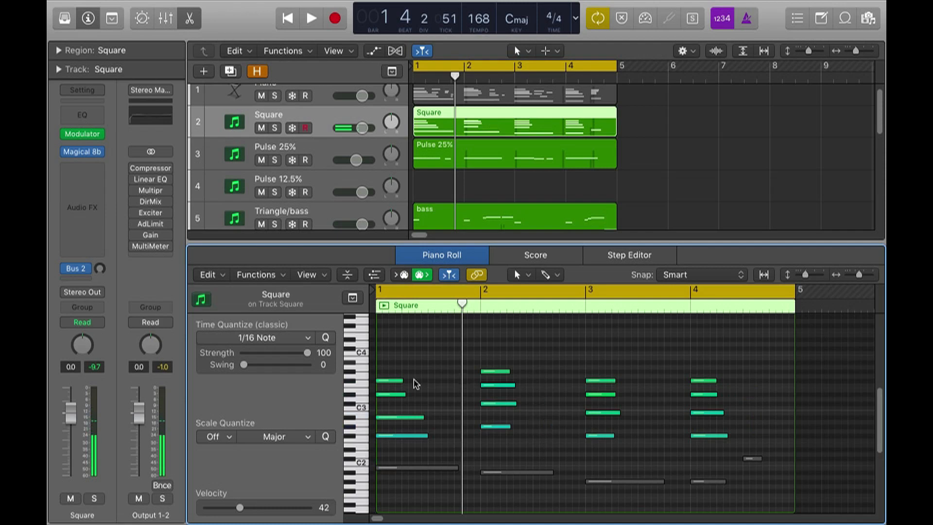
# Trim the four-note chords of bars 1 and 2 to end at beat 2
pyautogui.moveTo(395, 363); pyautogui.dragTo(406, 448)
pyautogui.click(401, 305)
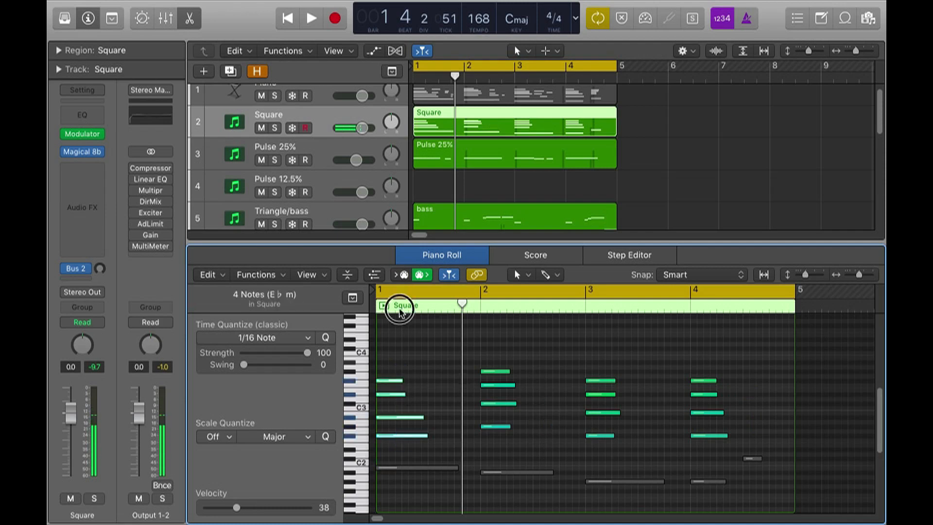
pyautogui.moveTo(423, 352); pyautogui.dragTo(404, 448)
pyautogui.moveTo(445, 350); pyautogui.dragTo(503, 448)
pyautogui.click(504, 307)
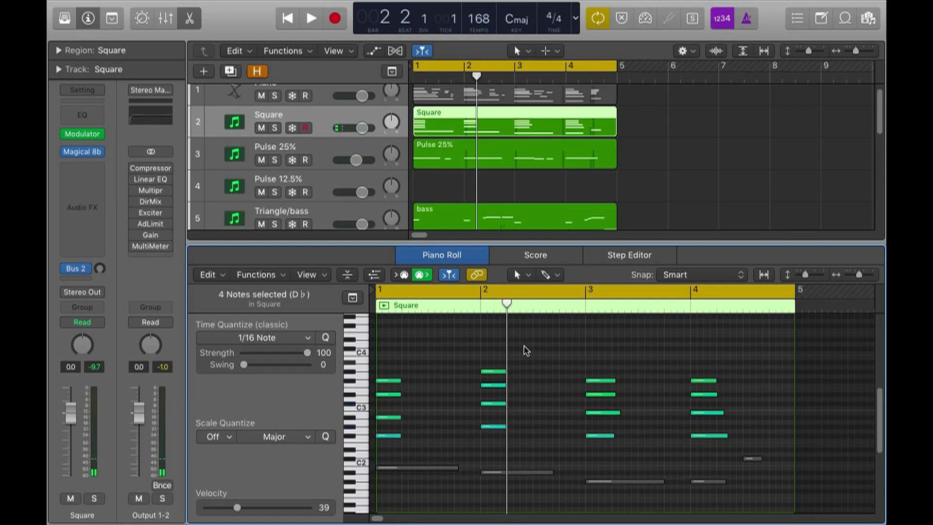
# Trim the chords of bars 3 and 4 to end at beat 2, and remove the last muted bass note in bar 4
pyautogui.moveTo(582, 338); pyautogui.dragTo(634, 468)
pyautogui.click(611, 314)
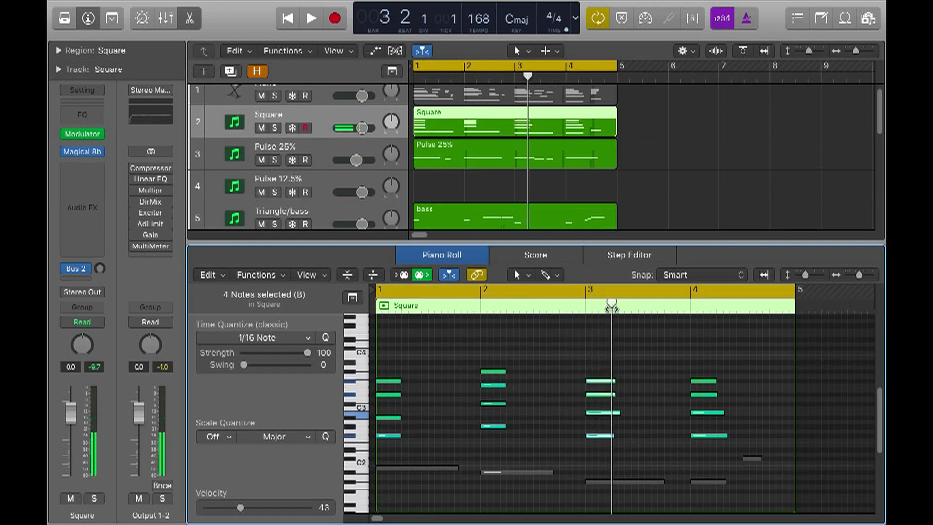
pyautogui.keyDown('shift'); pyautogui.click(708, 413); pyautogui.keyUp('shift')
pyautogui.click(717, 307)
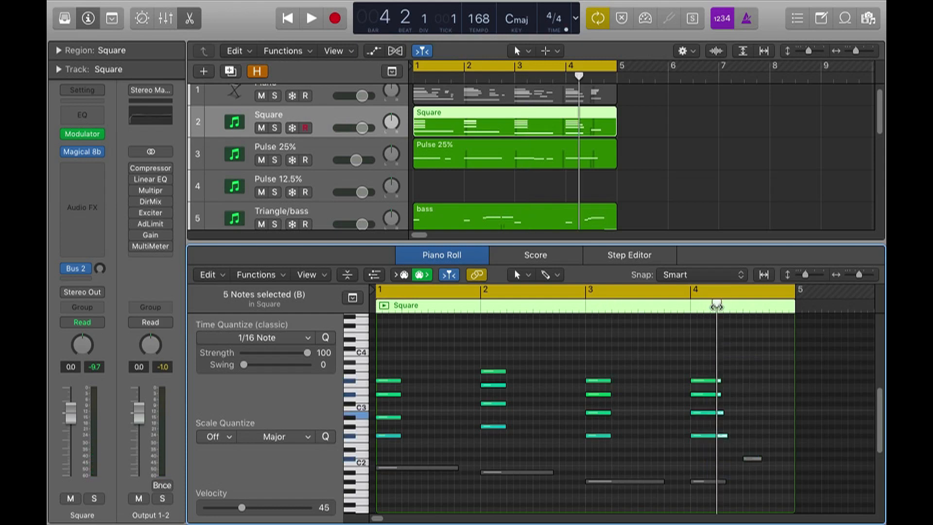
pyautogui.click(614, 358)
# Lower the Square track's volume to -3.9 dB while the loop plays
pyautogui.press('space')
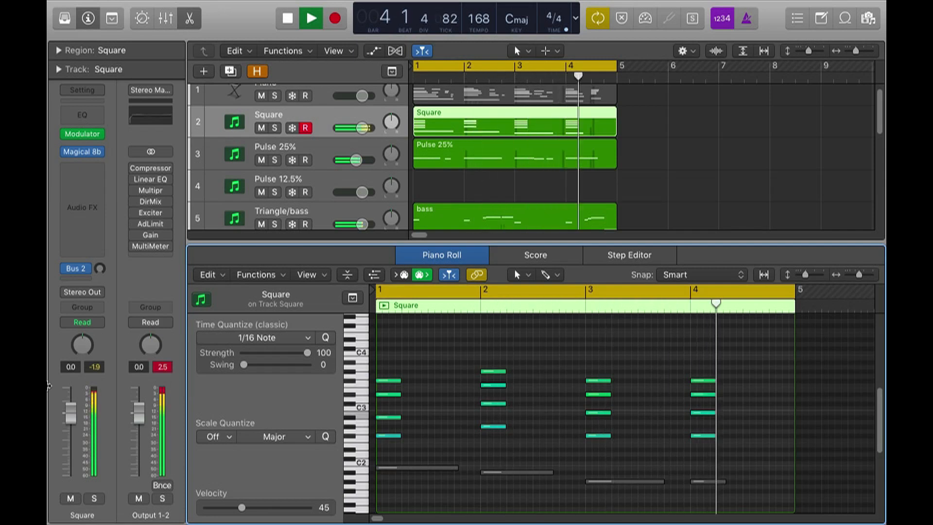
pyautogui.moveTo(69, 412); pyautogui.dragTo(69, 424)
pyautogui.click(456, 356)
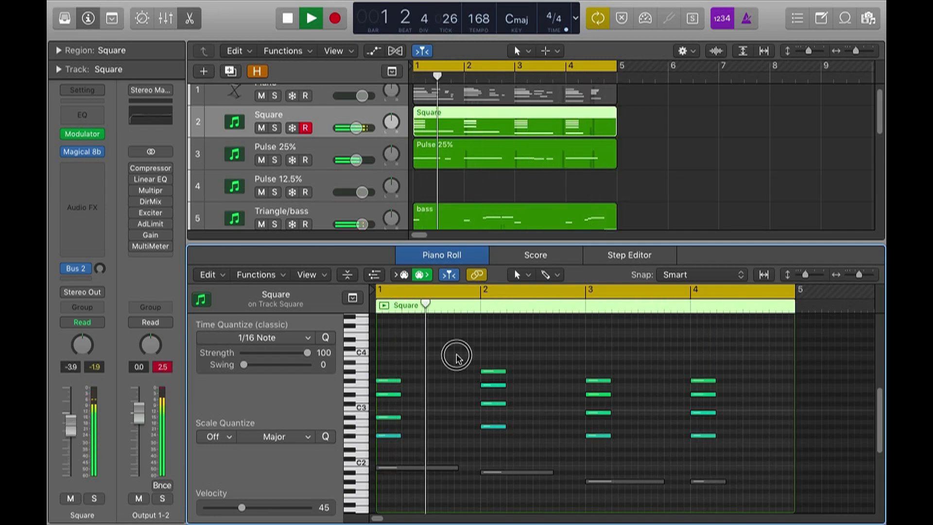
pyautogui.press('space')
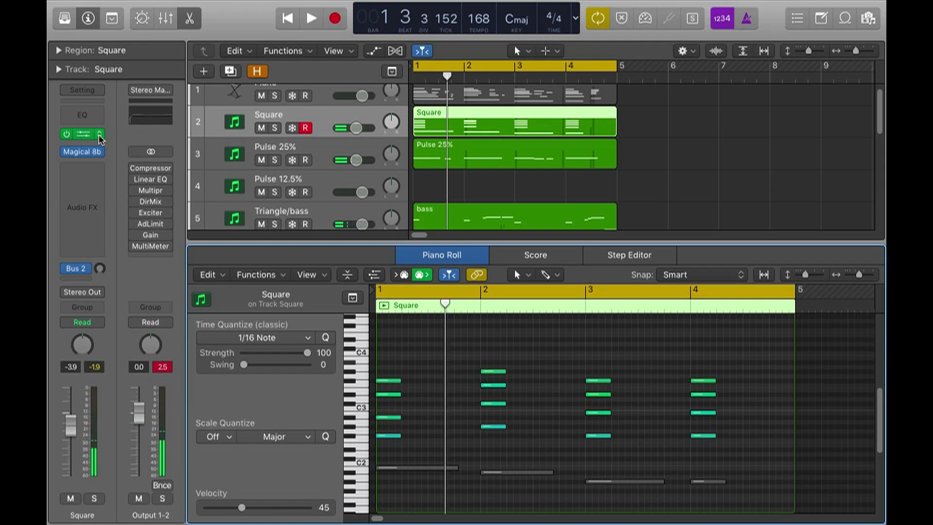
# Insert an Arpeggiator MIDI effect on the Square track
pyautogui.click(97, 134)
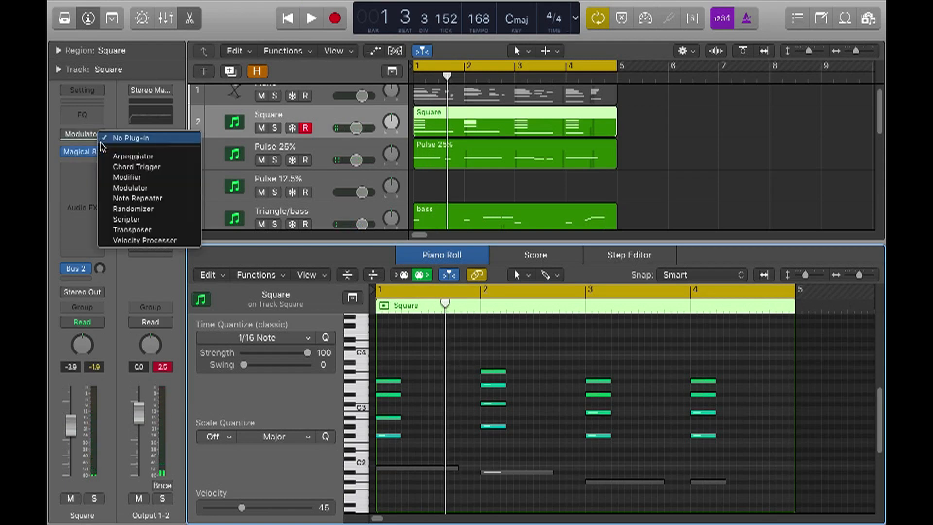
pyautogui.click(124, 153)
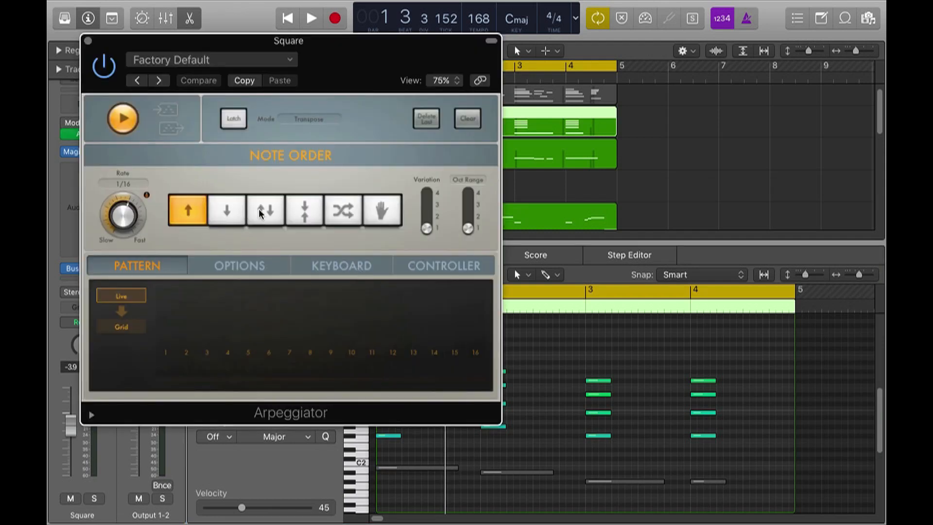
# Set the arpeggiator's note order to up/down and its rate to 1/64, and audition the loop
pyautogui.click(262, 214)
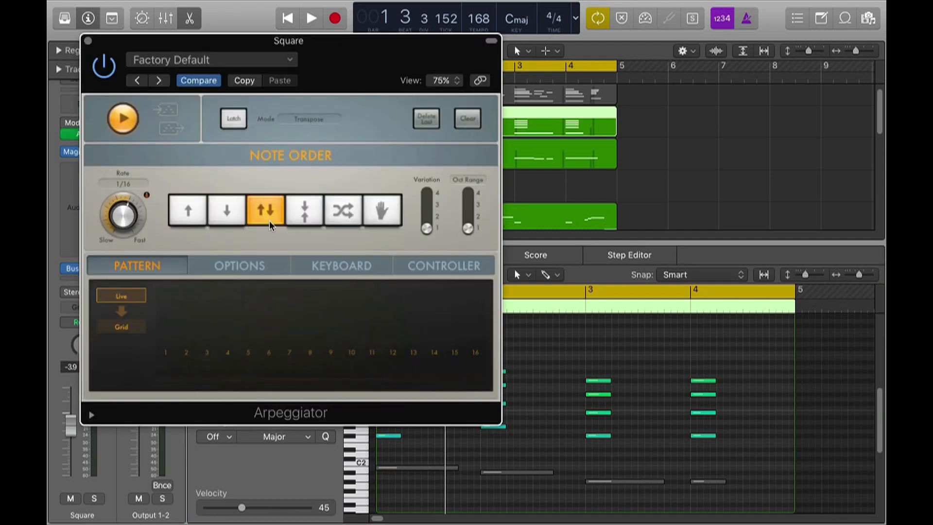
pyautogui.moveTo(109, 220); pyautogui.dragTo(111, 210)
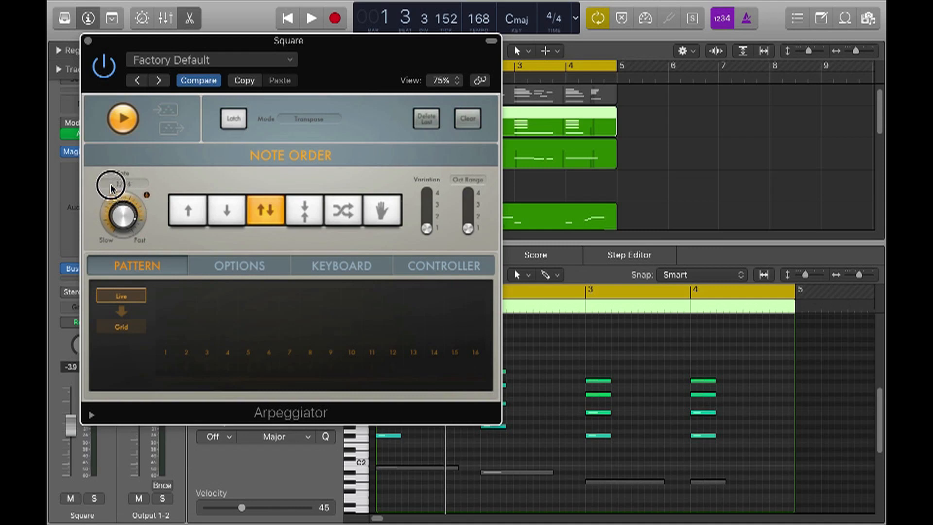
pyautogui.press('space')
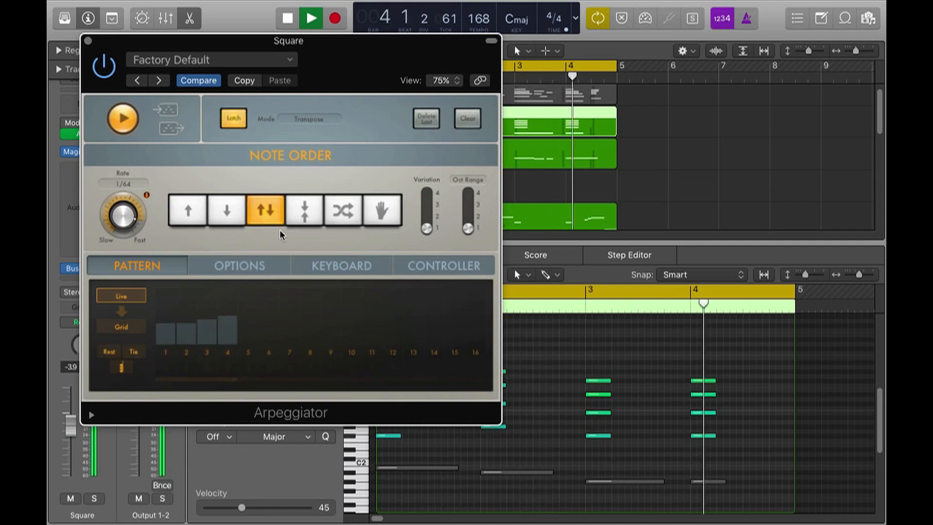
pyautogui.press('space')
pyautogui.click(88, 41)
# Remove the sustain pedal controller events from the Square region and audition the result
pyautogui.click(374, 275)
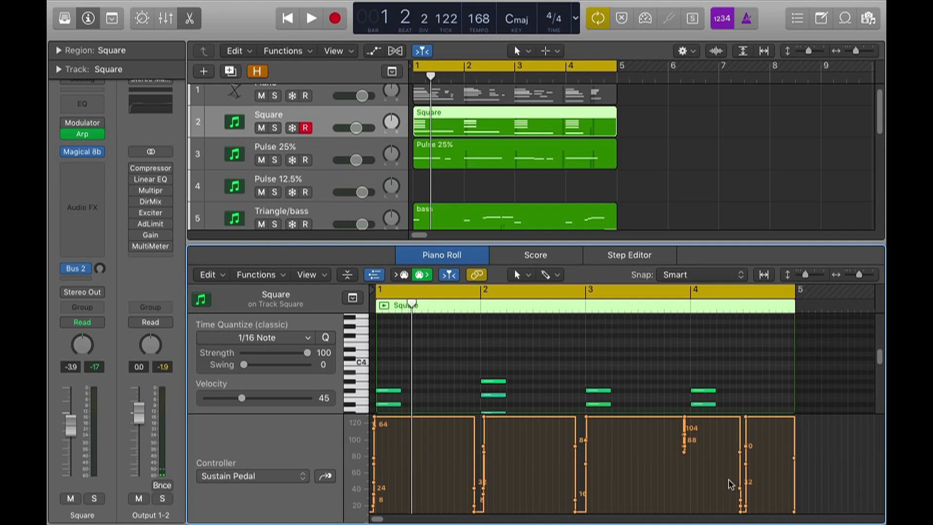
pyautogui.moveTo(794, 459)
pyautogui.mouseDown()
pyautogui.moveTo(724, 459)
pyautogui.moveTo(727, 511)
pyautogui.moveTo(708, 518)
pyautogui.moveTo(301, 516)
pyautogui.moveTo(311, 515)
pyautogui.mouseUp()
pyautogui.press('space')
pyautogui.press('space')
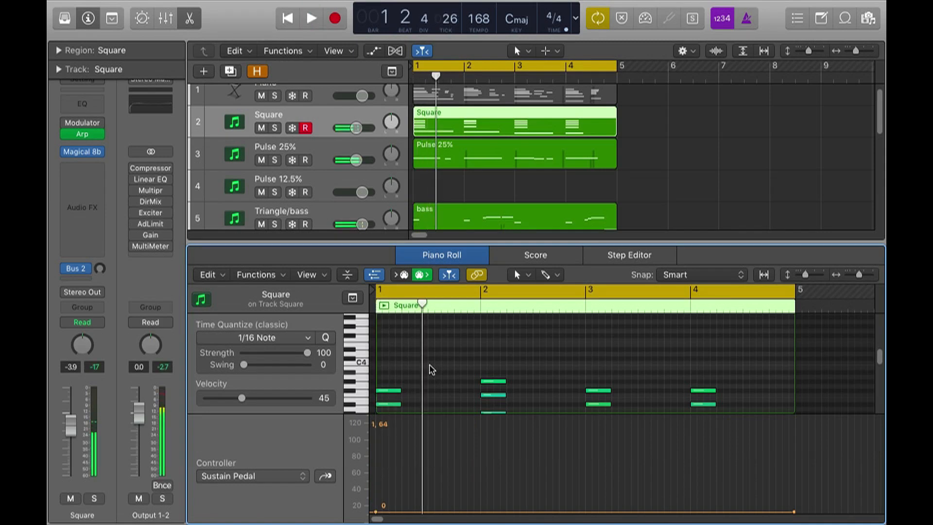
pyautogui.press('p')
pyautogui.press('p')
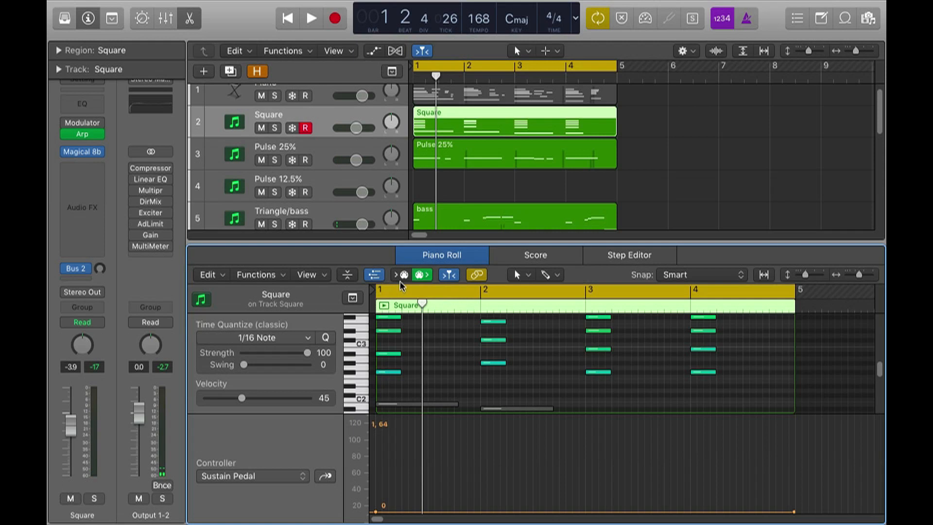
pyautogui.click(374, 275)
# Solo the Square track during playback and transpose all of its notes up one octave
pyautogui.press('space')
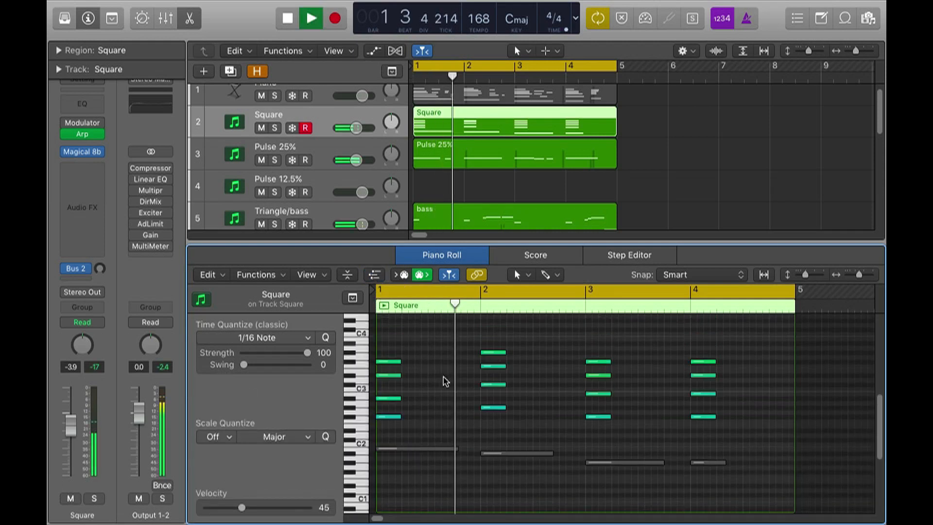
pyautogui.press('s')
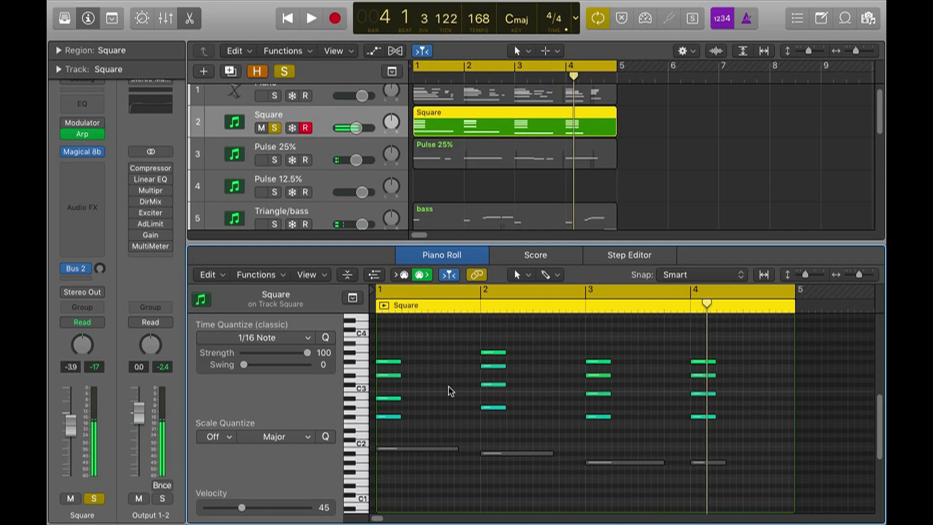
pyautogui.press('super+a')
pyautogui.hotkey('alt', 'shift', 'Up')
pyautogui.scroll(5, 451, 393)
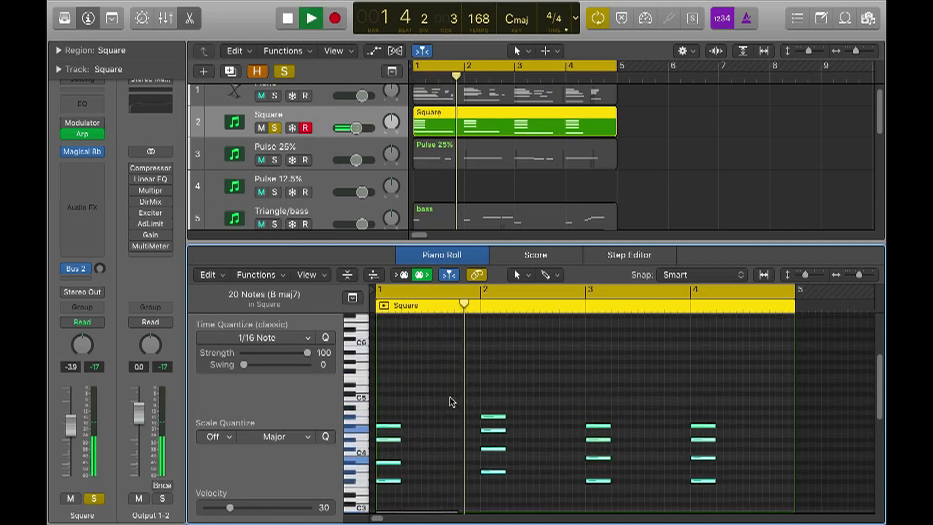
# Set the Square track's arpeggiator to a 1/32 rate, upward note order and an octave range of 2
pyautogui.moveTo(83, 151)
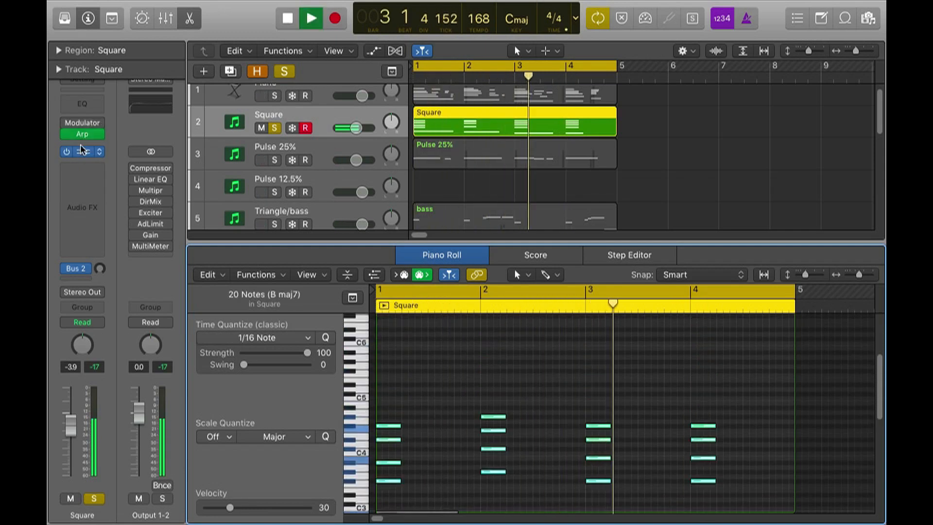
pyautogui.click(83, 135)
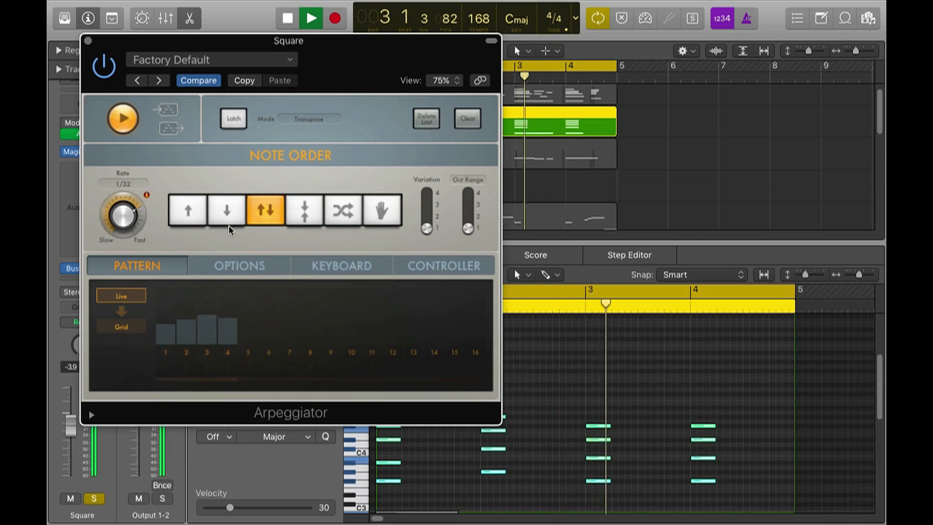
pyautogui.click(193, 210)
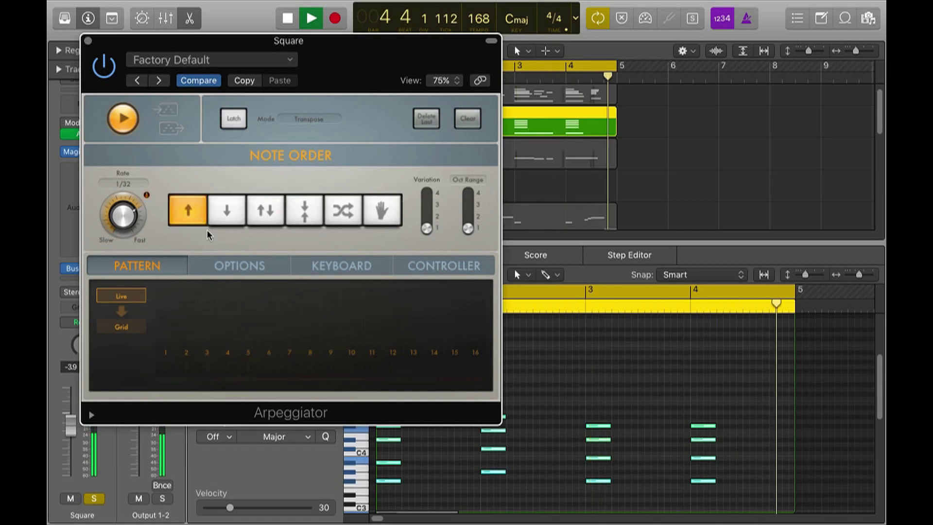
pyautogui.moveTo(468, 229); pyautogui.dragTo(468, 217)
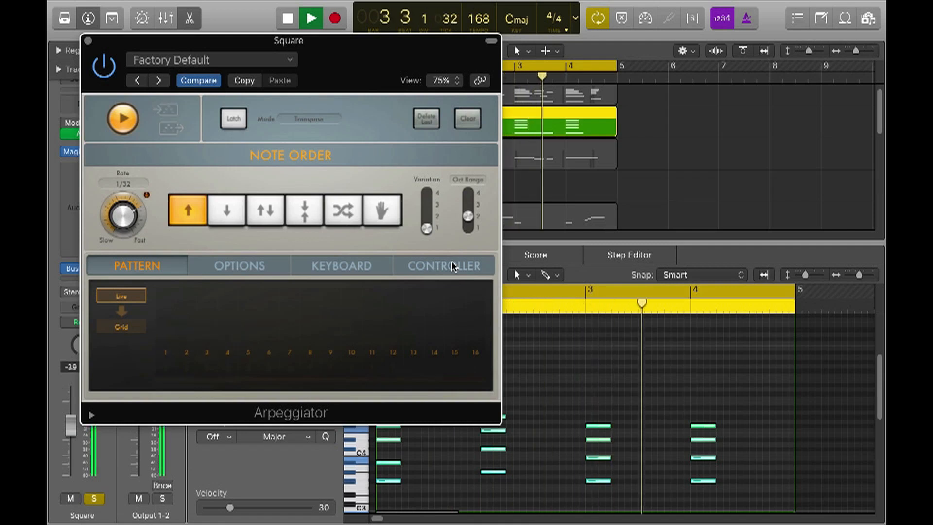
# Lengthen the four-note chord in bar 1 of the Square region to end at about beat 4
pyautogui.scroll(-1, 448, 455)
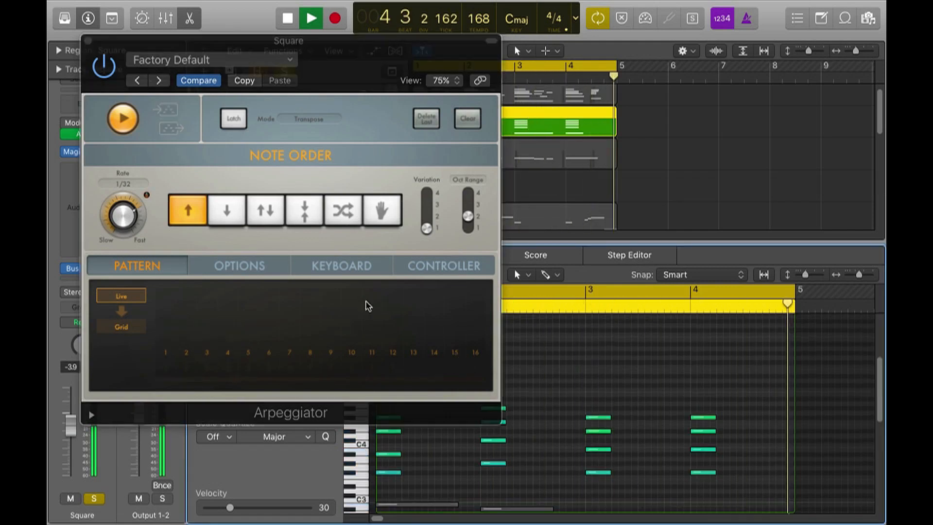
pyautogui.moveTo(256, 37); pyautogui.dragTo(229, 5)
pyautogui.moveTo(431, 411); pyautogui.dragTo(455, 476)
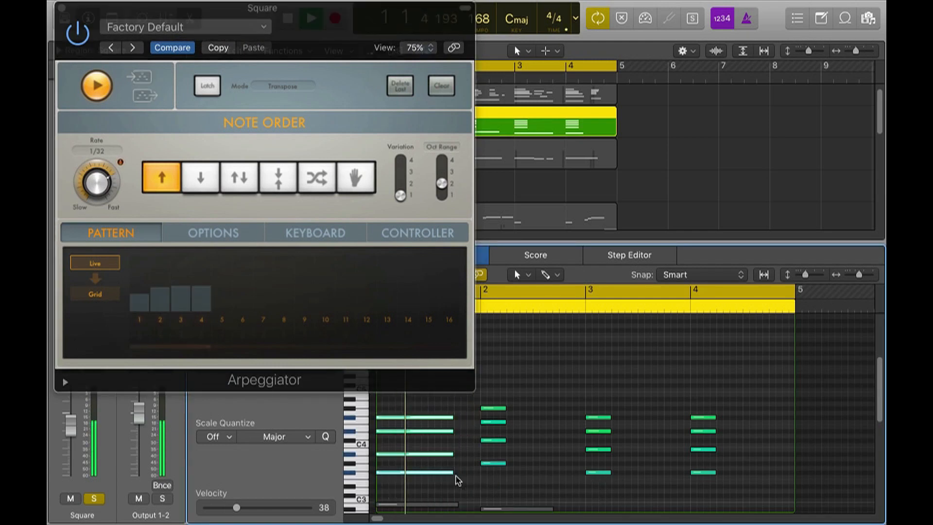
# Set the arpeggiator's octave range to 3 and its note order to up/down
pyautogui.moveTo(442, 183); pyautogui.dragTo(442, 172)
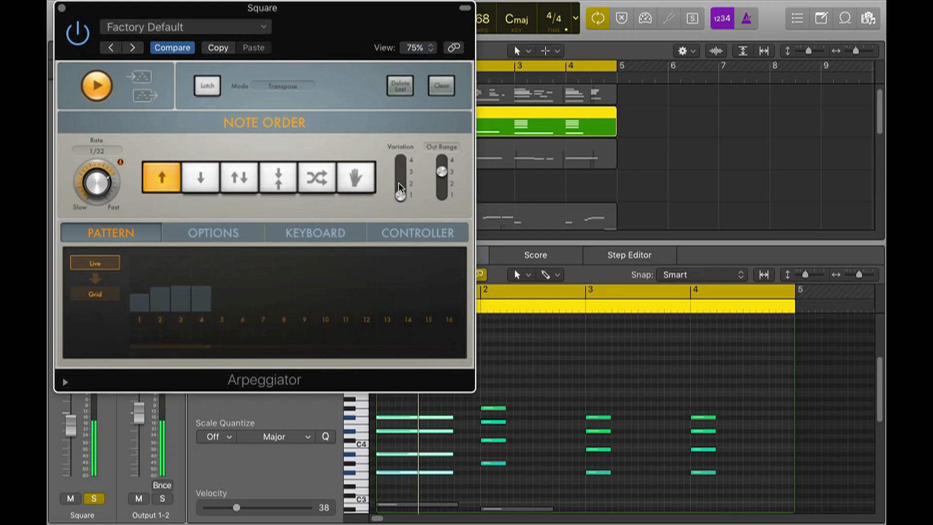
pyautogui.click(241, 179)
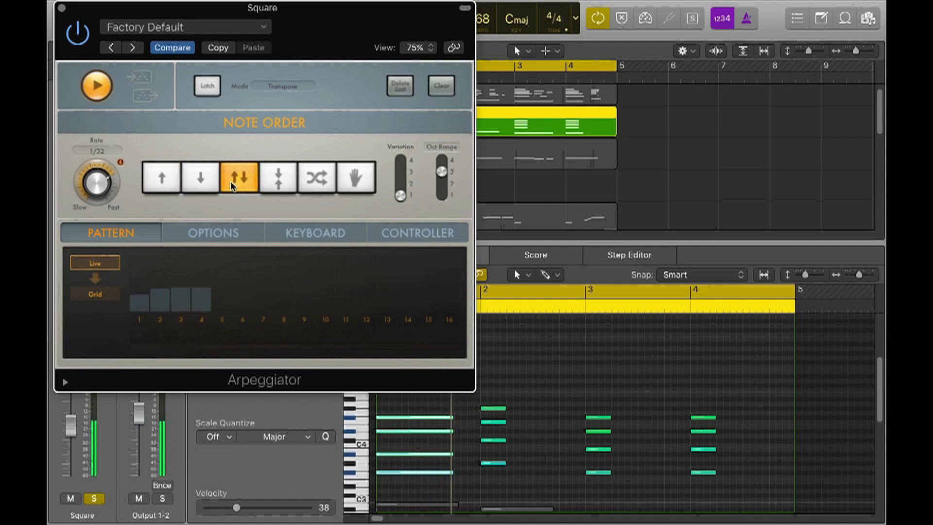
# Transpose all of the Square region's notes down one octave and audition them
pyautogui.click(442, 491)
pyautogui.moveTo(442, 490); pyautogui.dragTo(440, 489)
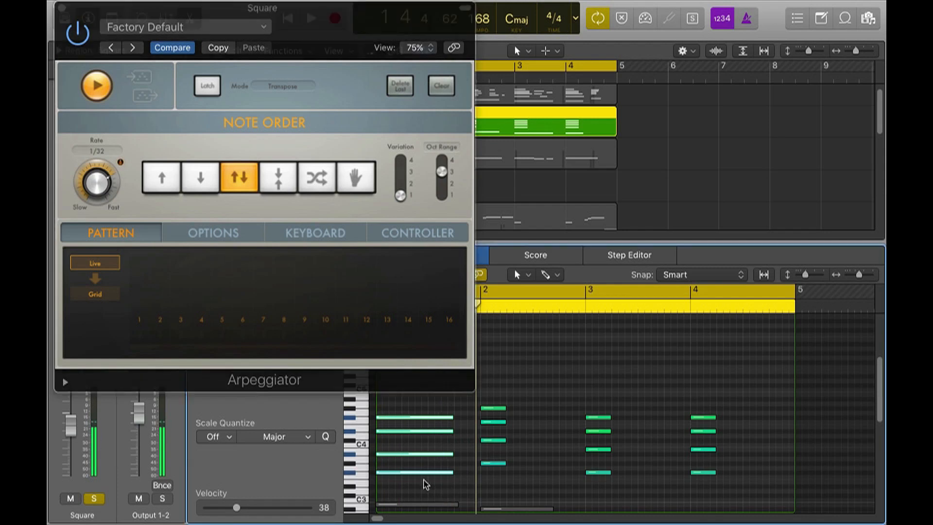
pyautogui.press('super+a')
pyautogui.hotkey('alt', 'shift', 'Down')
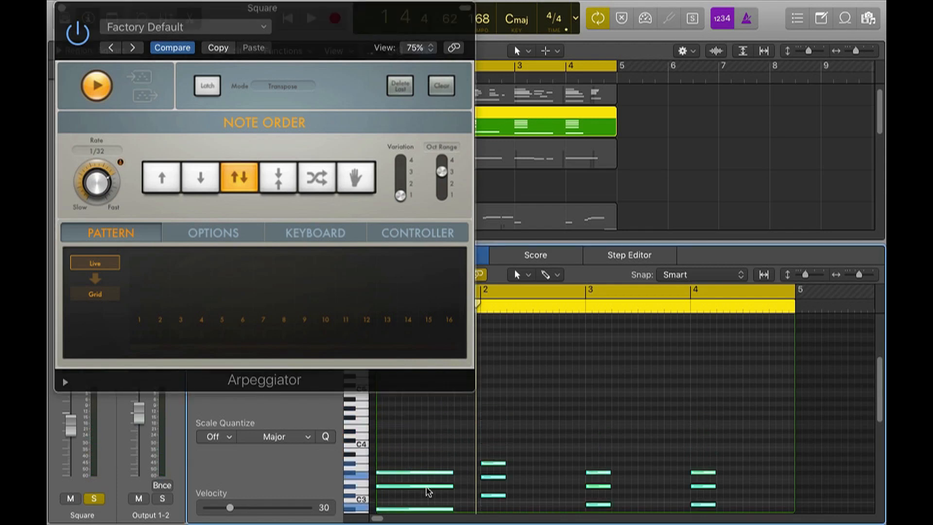
pyautogui.press('space')
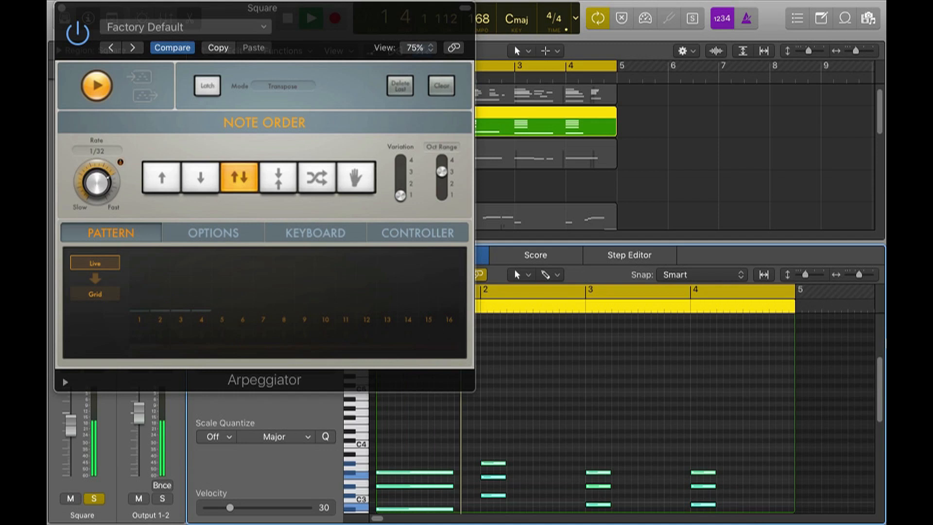
pyautogui.press('space')
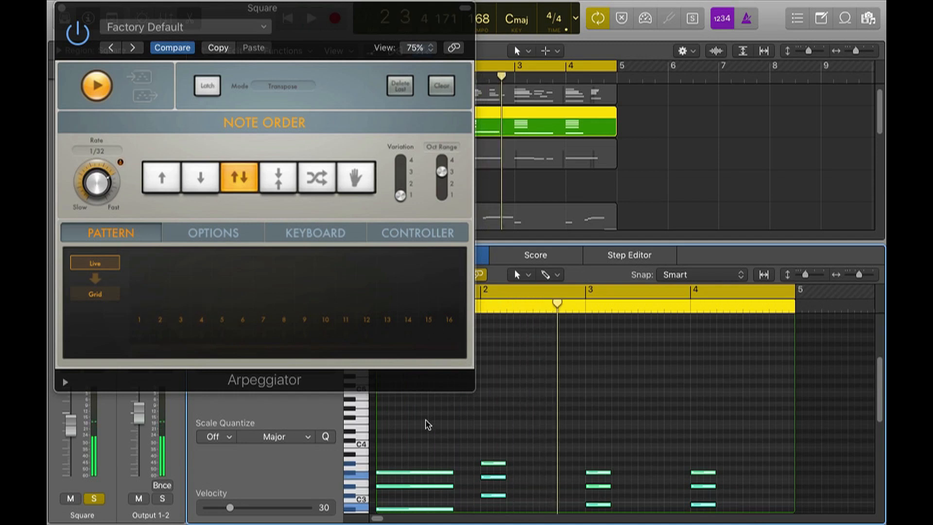
pyautogui.scroll(-4, 428, 425)
pyautogui.press('space')
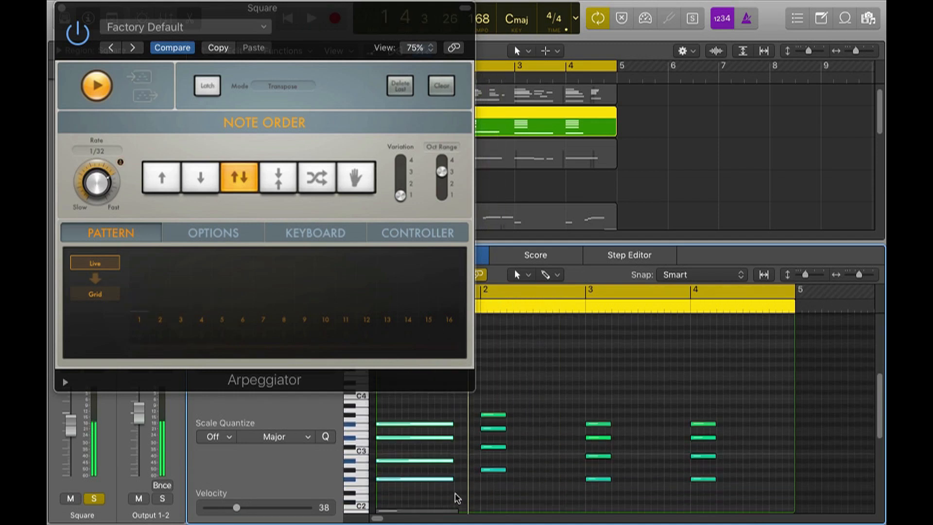
# Try extending the bar 1 chord up to the end of the bar, and bring its end back to about beat 4
pyautogui.moveTo(453, 479); pyautogui.dragTo(479, 479)
pyautogui.press('space')
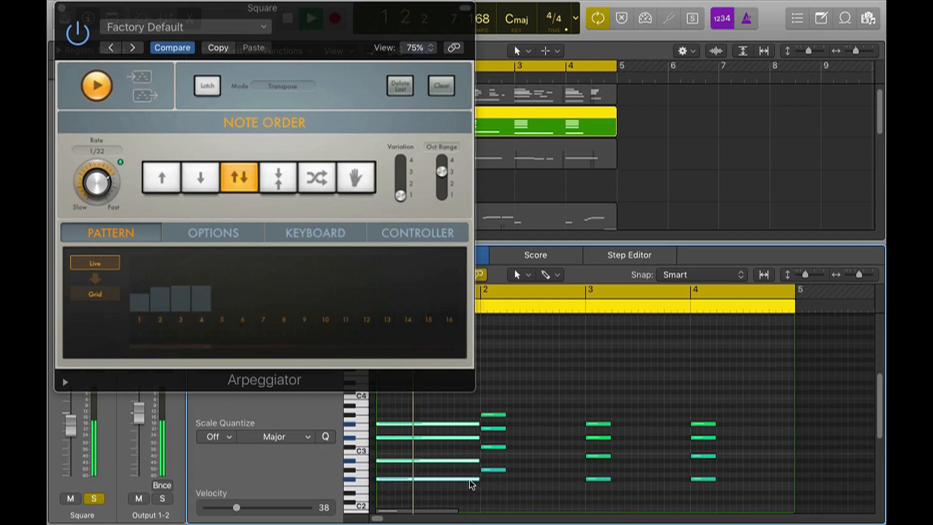
pyautogui.press('space')
pyautogui.click(444, 417)
pyautogui.moveTo(443, 414); pyautogui.dragTo(464, 478)
pyautogui.press('space')
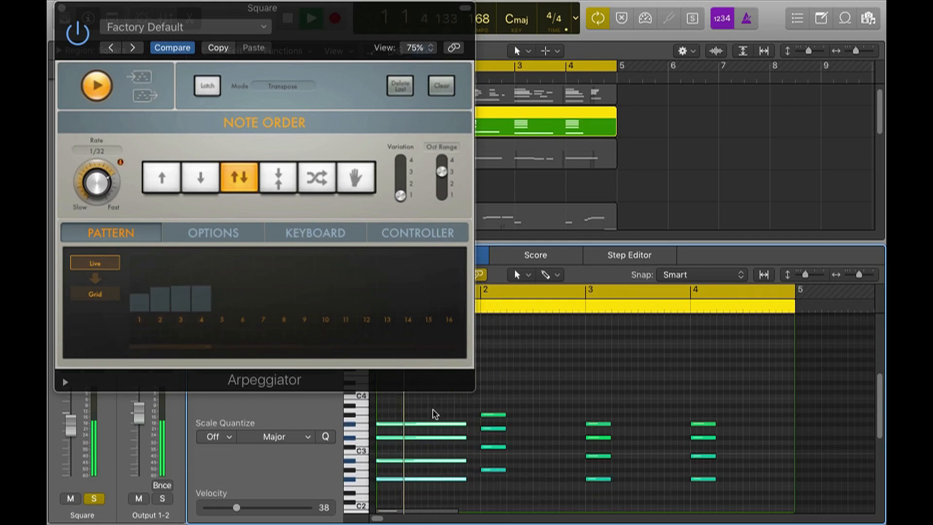
pyautogui.press('space')
pyautogui.moveTo(439, 404); pyautogui.dragTo(454, 474)
pyautogui.press('space')
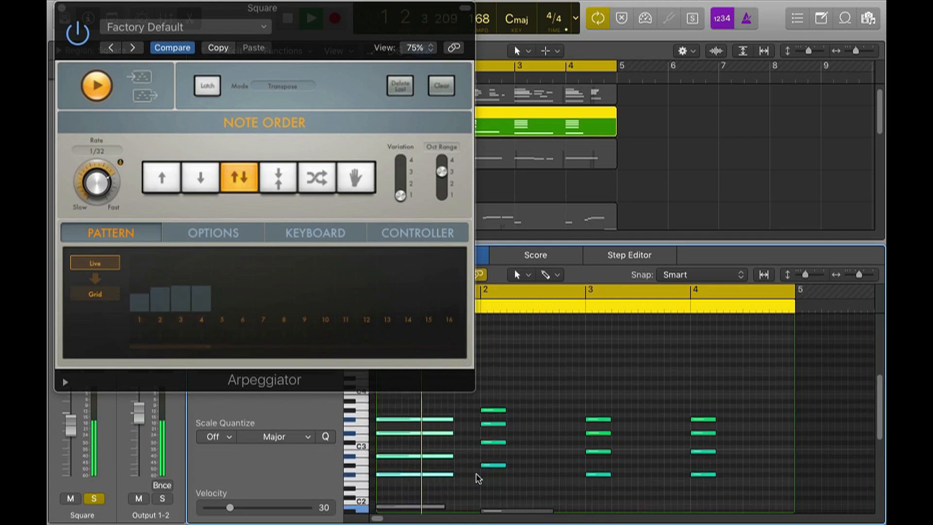
# Lengthen the four-note chord in bar 2 to end at about beat 4 and audition it
pyautogui.click(497, 464)
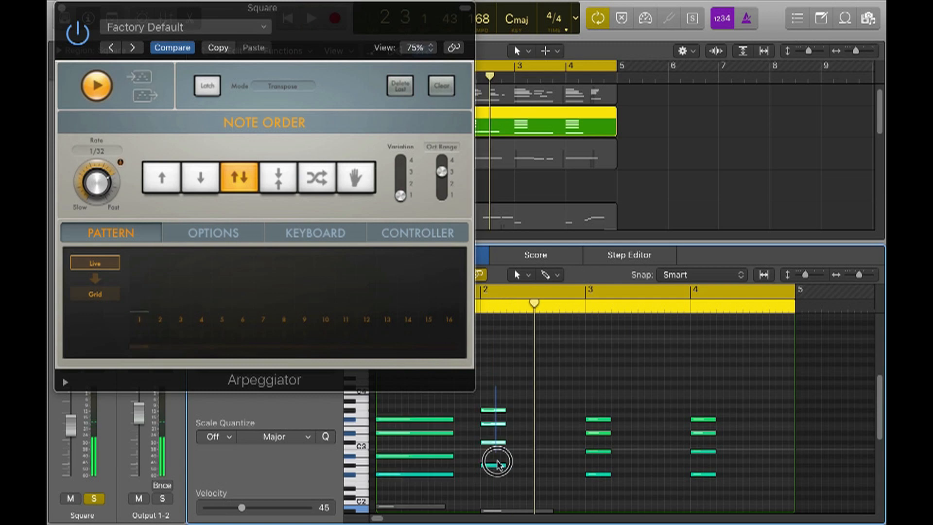
pyautogui.moveTo(498, 463); pyautogui.dragTo(549, 446)
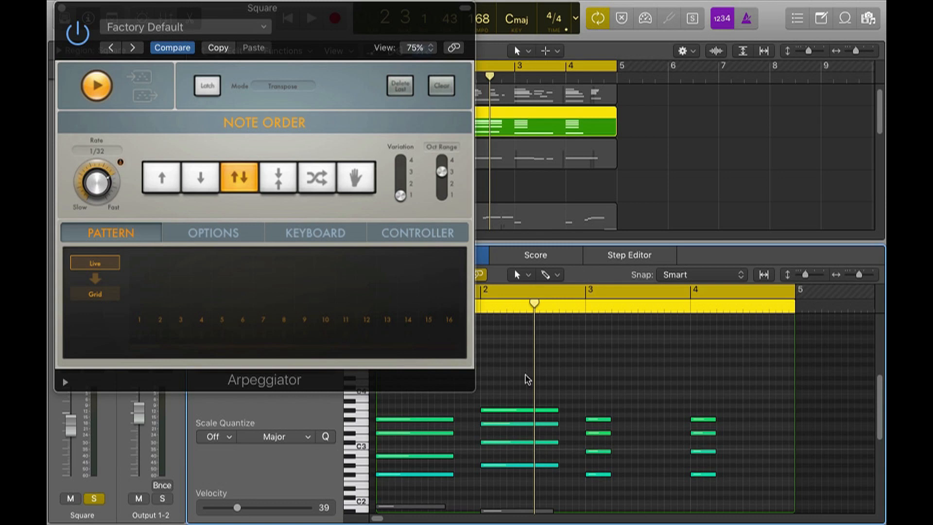
pyautogui.press('space')
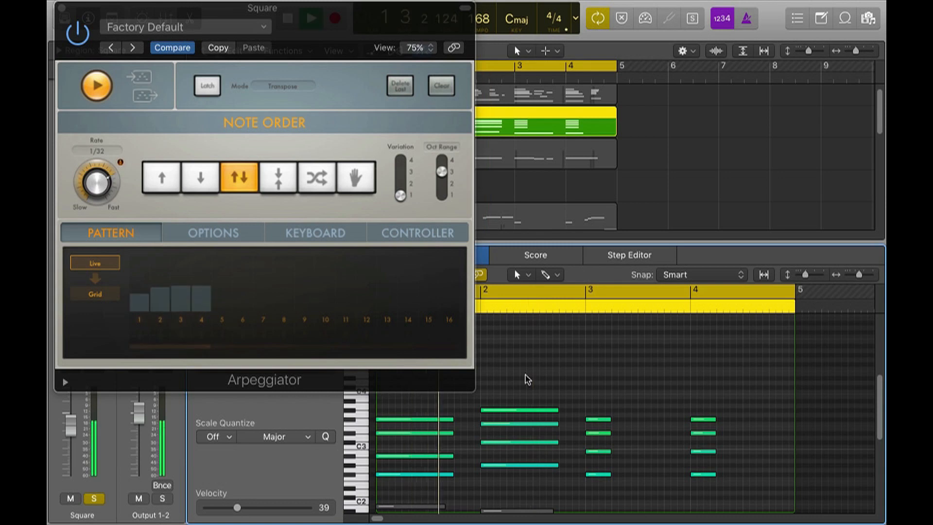
pyautogui.press('space')
# Lengthen the chords of bars 3 and 4 to end at about beat 4 and play the loop with all tracks
pyautogui.moveTo(602, 389); pyautogui.dragTo(664, 474)
pyautogui.moveTo(700, 414); pyautogui.dragTo(768, 474)
pyautogui.click(685, 389)
pyautogui.press('space')
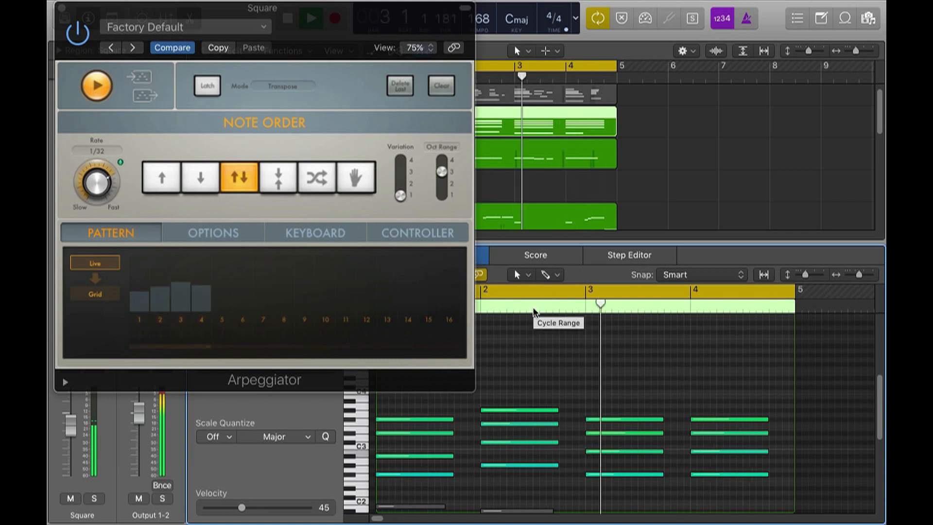
# Try the Square notes one octave lower during playback, and move them back up one octave
pyautogui.press('space')
pyautogui.hotkey('alt', 'shift', 'Down')
pyautogui.press('space')
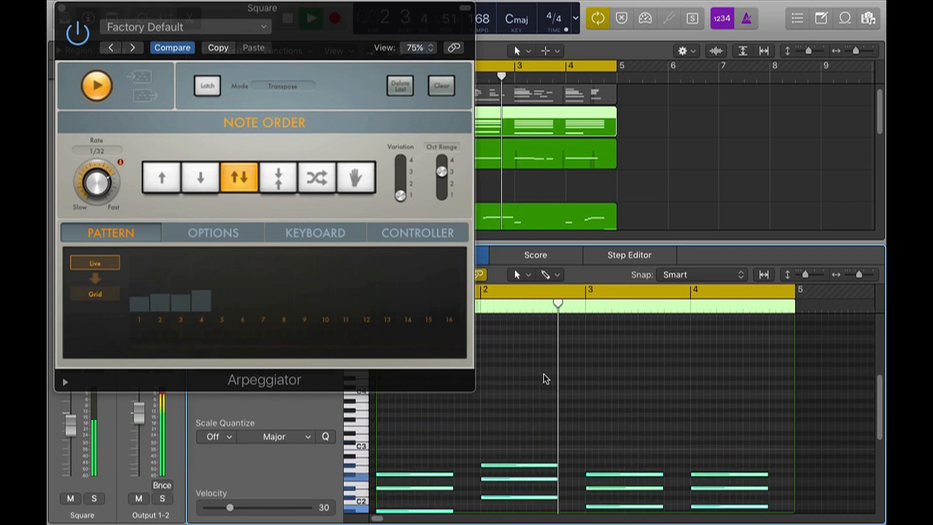
pyautogui.hotkey('alt', 'shift', 'Up')
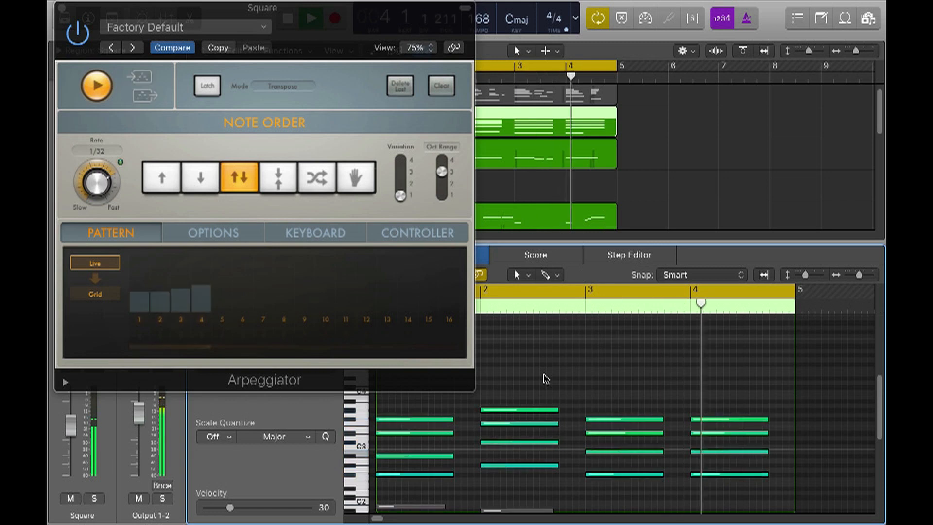
# Close the note editor and arpeggiator, and set the Square track's Magical 8bit Plug oscillator to 12.5%Pulse
pyautogui.press('e')
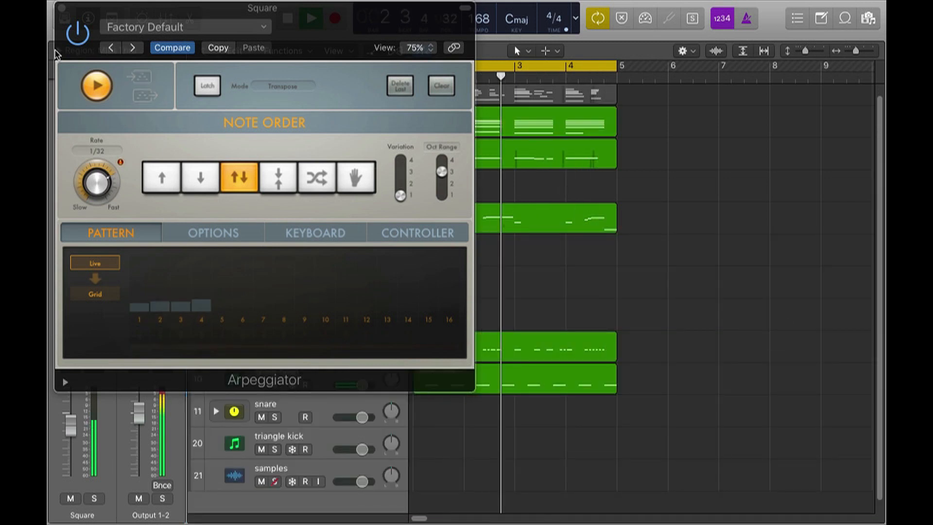
pyautogui.click(63, 7)
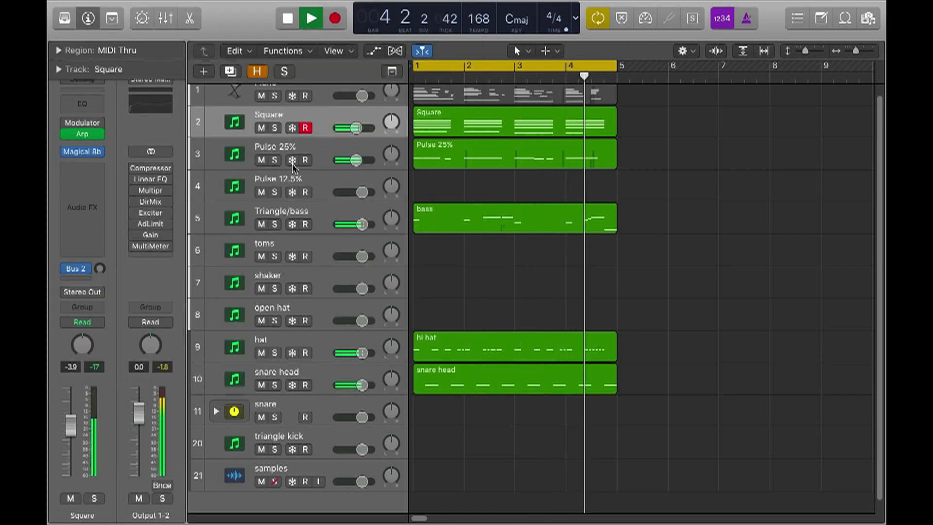
pyautogui.click(80, 154)
pyautogui.click(195, 109)
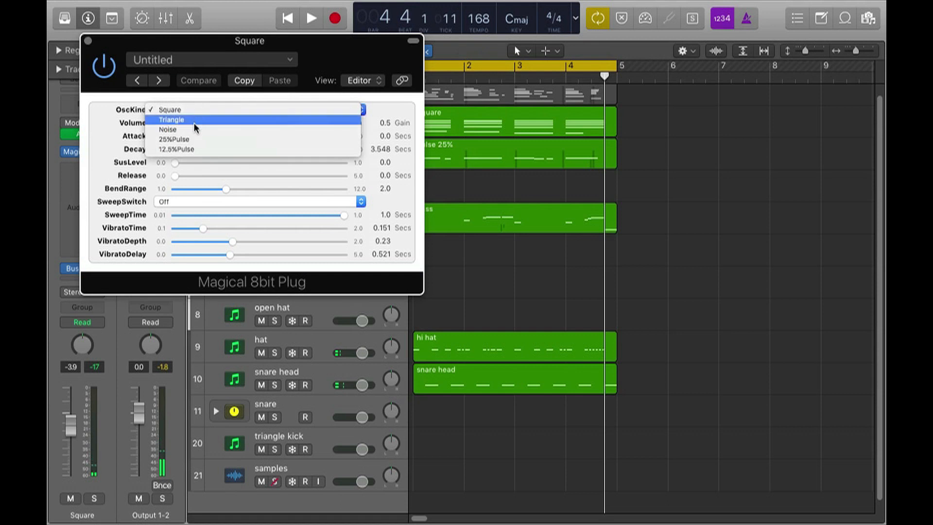
pyautogui.click(194, 148)
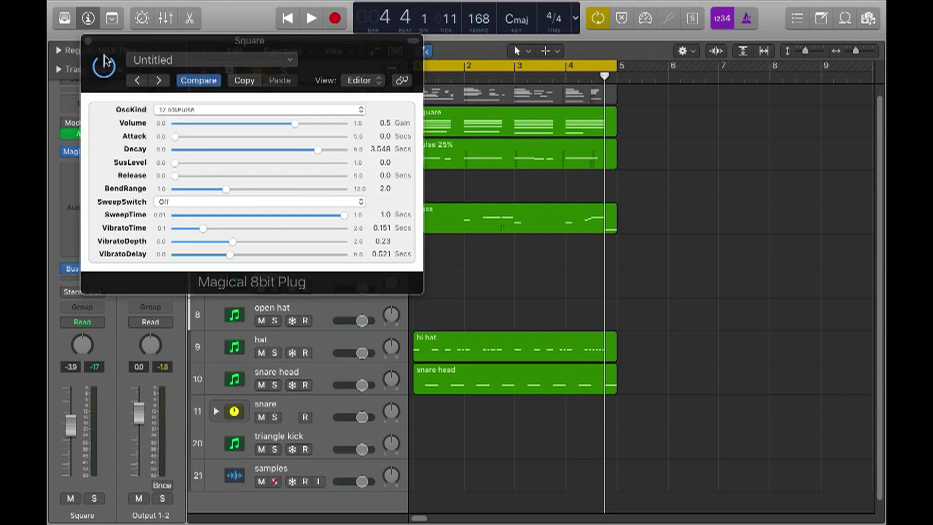
# Set the pulse envelope to attack 0.021, decay 0.101 and release 0.036 seconds during playback, and lower the track to -5.2 dB
pyautogui.click(89, 41)
pyautogui.press('space')
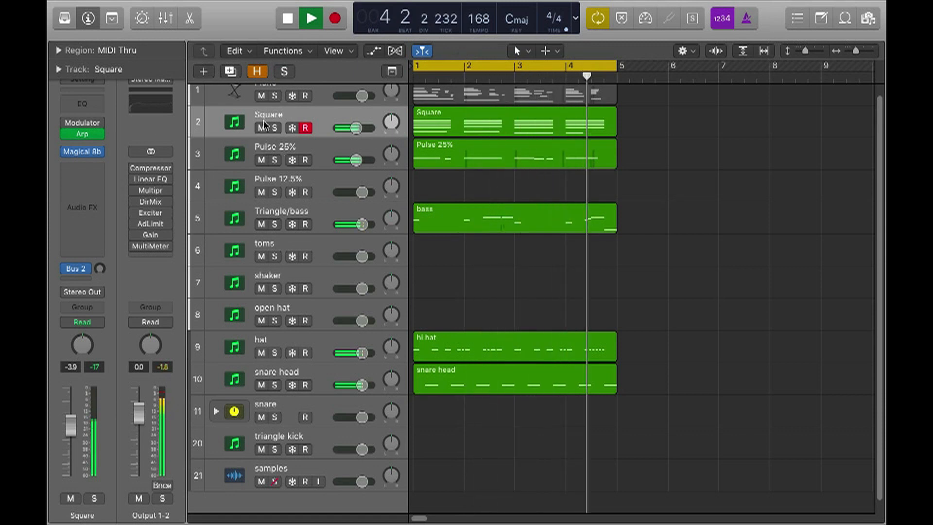
pyautogui.click(82, 151)
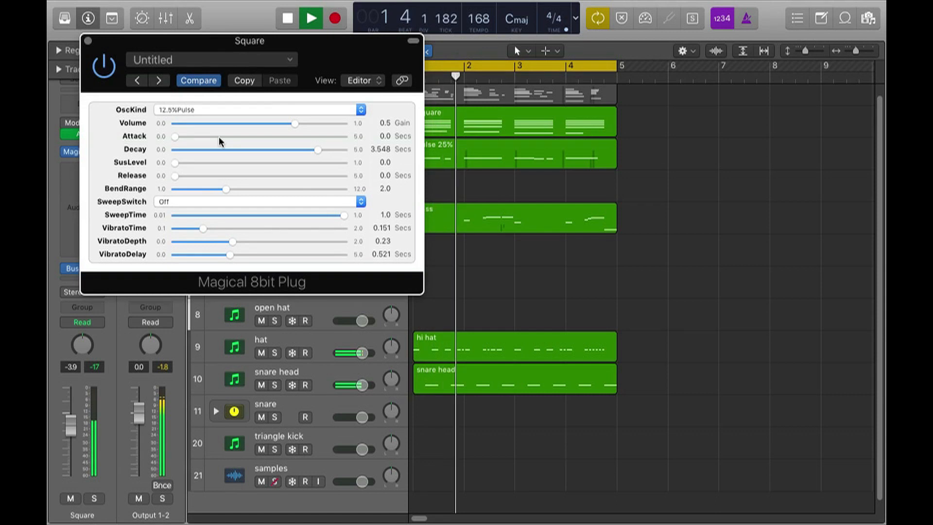
pyautogui.moveTo(194, 134); pyautogui.dragTo(185, 136)
pyautogui.moveTo(316, 150); pyautogui.dragTo(190, 177)
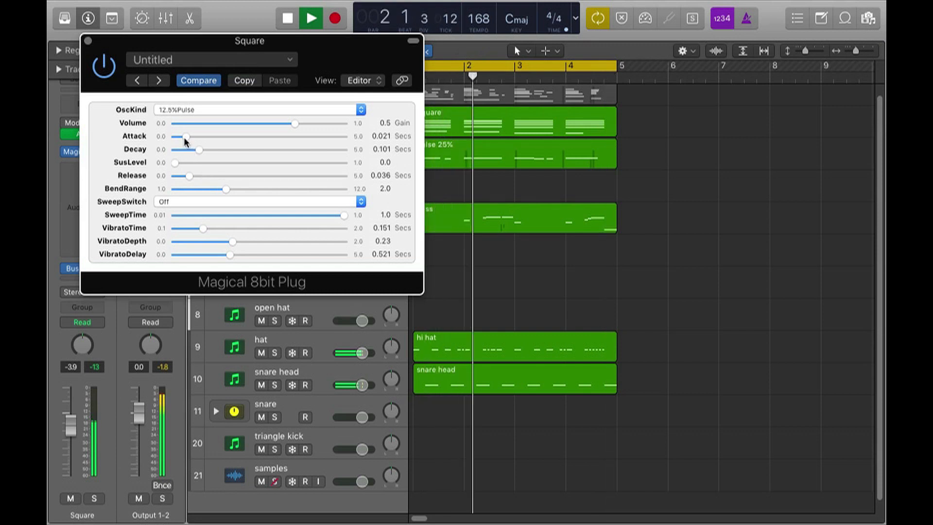
pyautogui.click(88, 41)
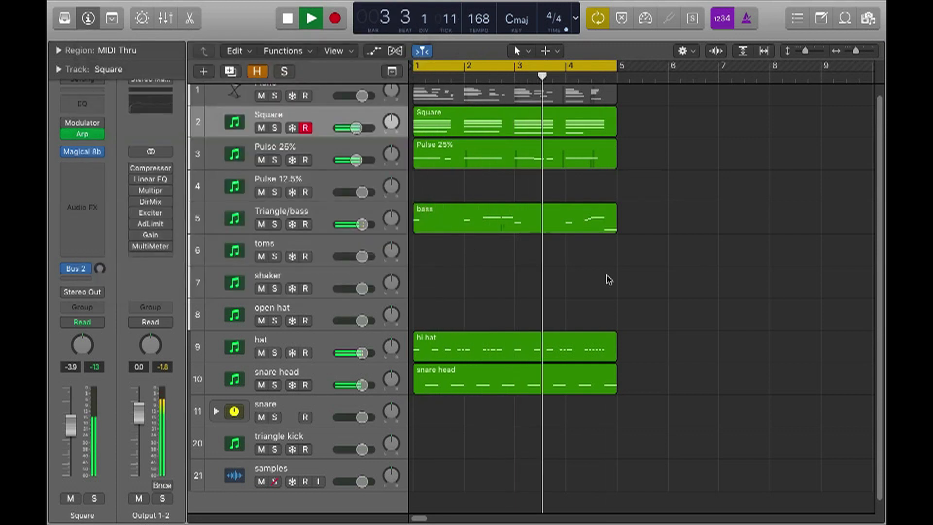
pyautogui.press('space')
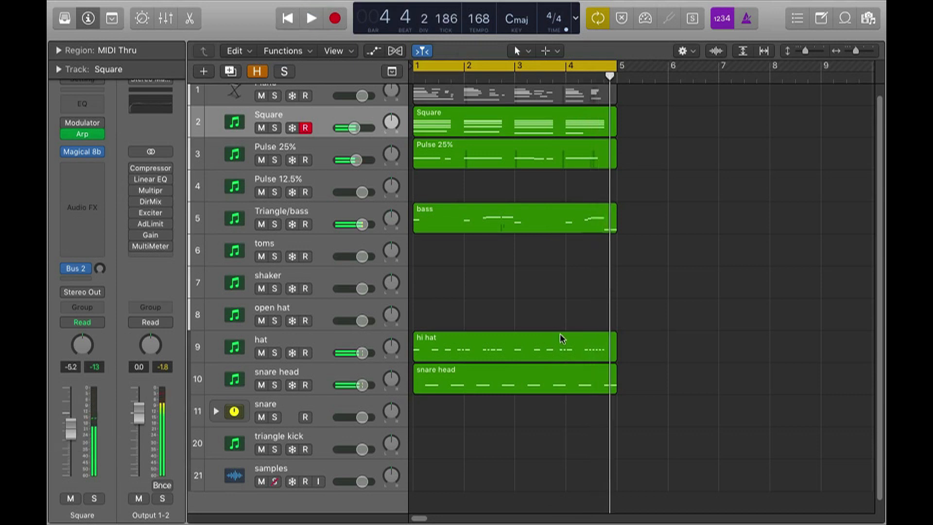
# Rename track 2 and its region to "Pulse 12.5%" and play the loop
pyautogui.doubleClick(265, 115)
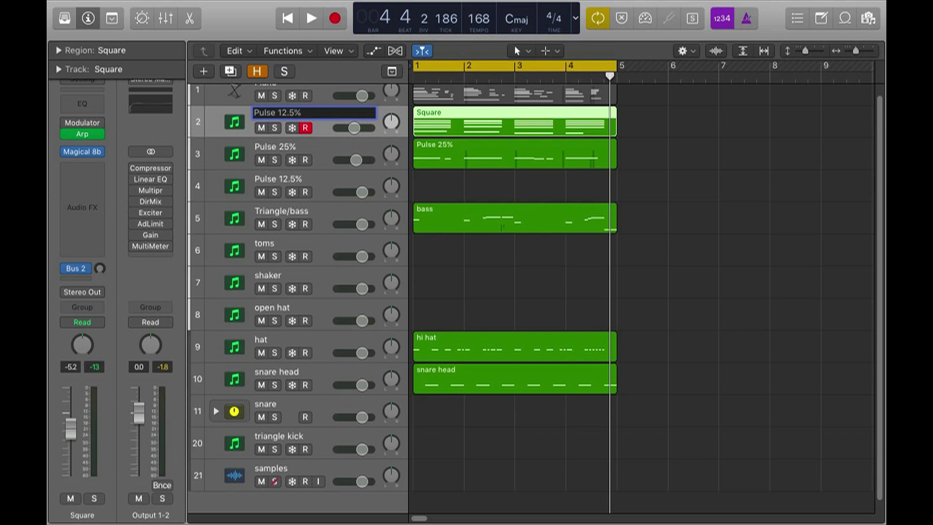
pyautogui.write('Pulse 12.5%')
pyautogui.press('Return')
pyautogui.doubleClick(266, 114)
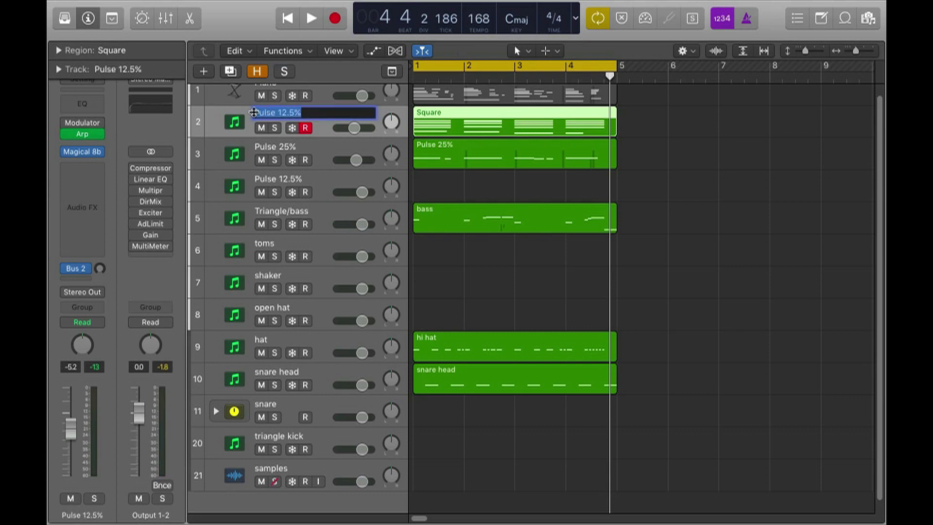
pyautogui.click(117, 49)
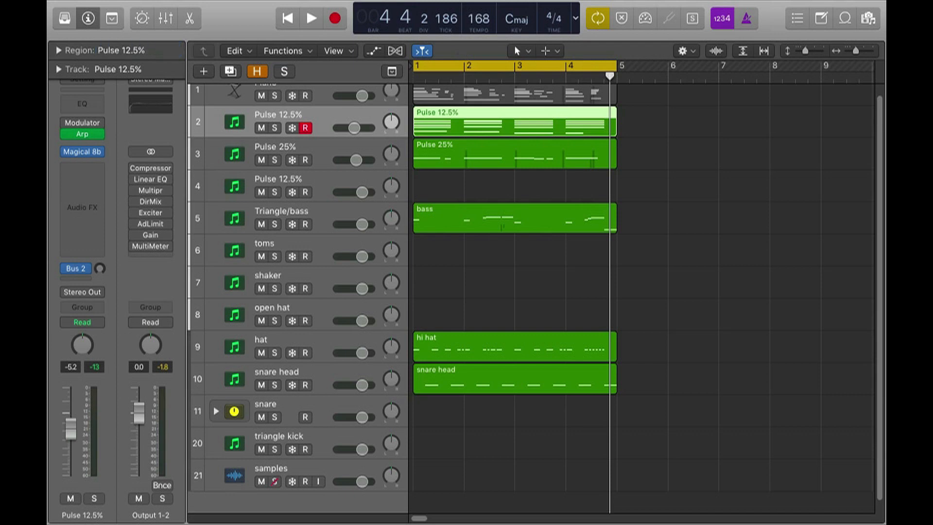
pyautogui.click(694, 228)
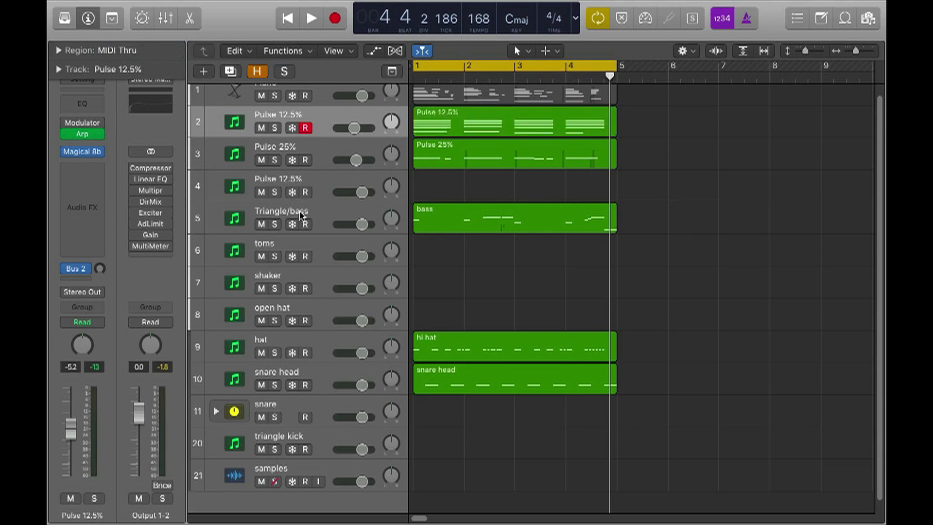
pyautogui.press('space')
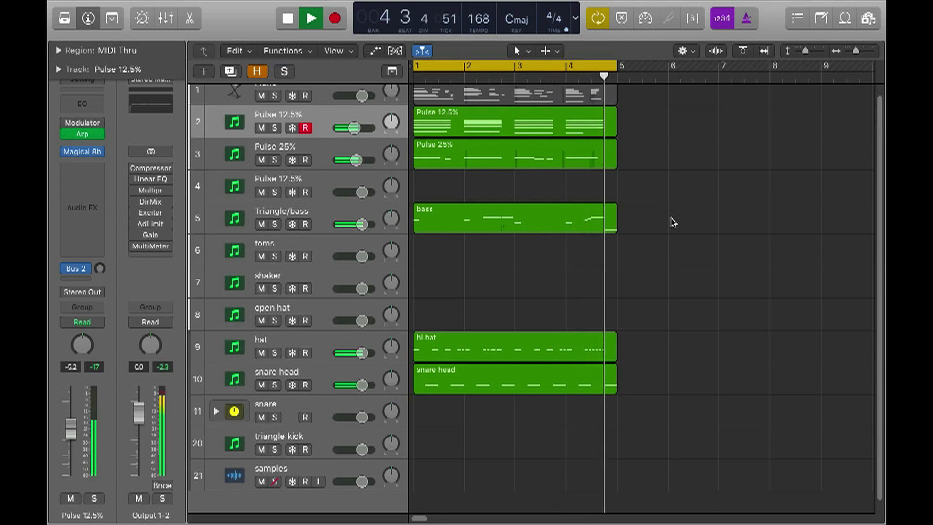
pyautogui.press('space')
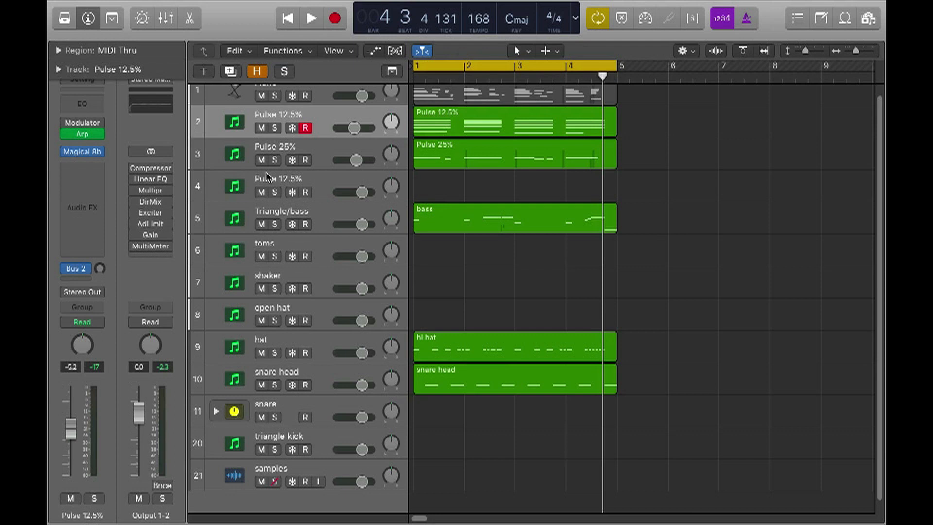
# Rename track 4 to "Square" and set its Magical 8bit Plug oscillator to Square
pyautogui.doubleClick(298, 179)
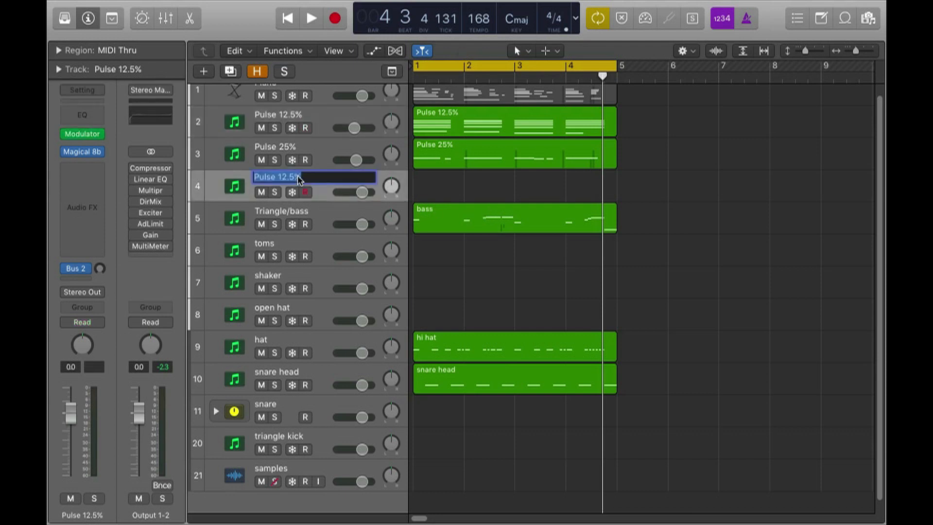
pyautogui.write('Square')
pyautogui.press('Return')
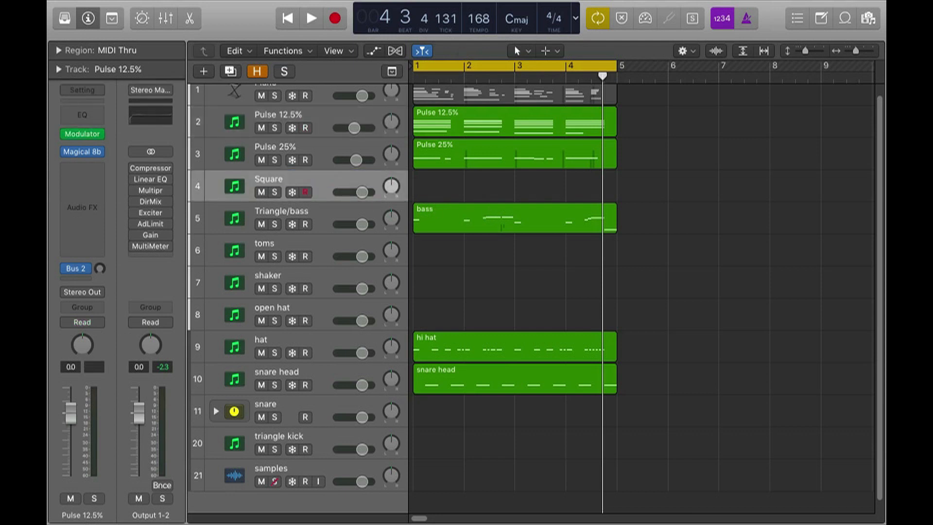
pyautogui.click(84, 151)
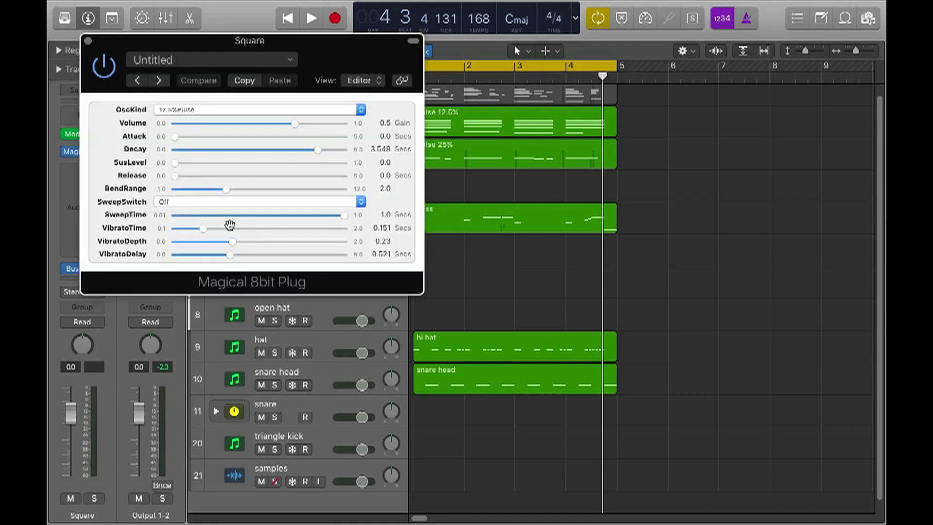
pyautogui.click(187, 113)
pyautogui.click(168, 71)
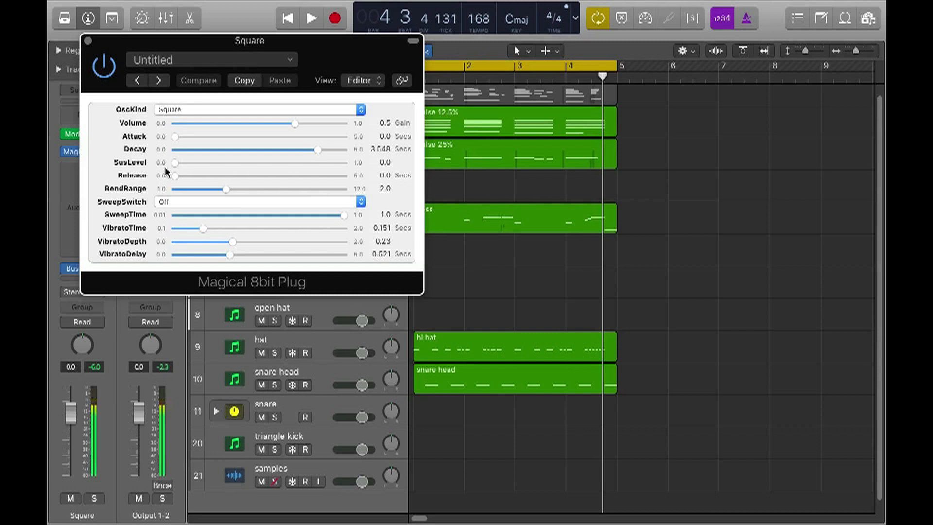
pyautogui.click(88, 41)
# Lower the Square track to -3.8 dB, enable Low Latency Mode, and record an eight-note part over the four-bar loop
pyautogui.moveTo(71, 413); pyautogui.dragTo(70, 426)
pyautogui.click(640, 22)
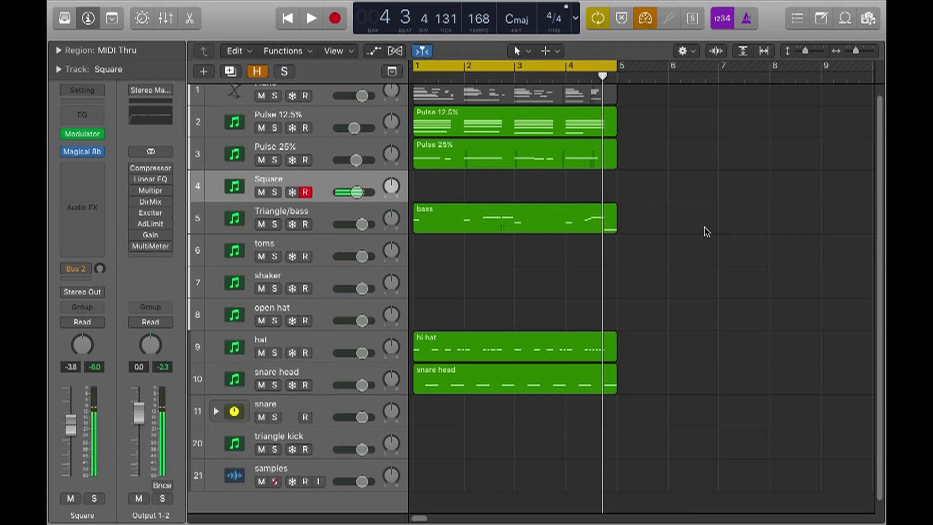
pyautogui.press('space')
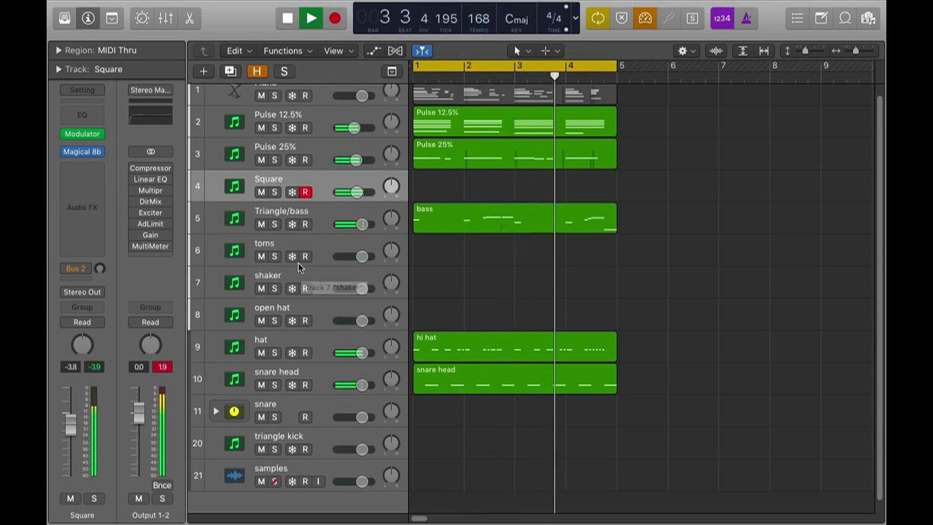
pyautogui.press('space')
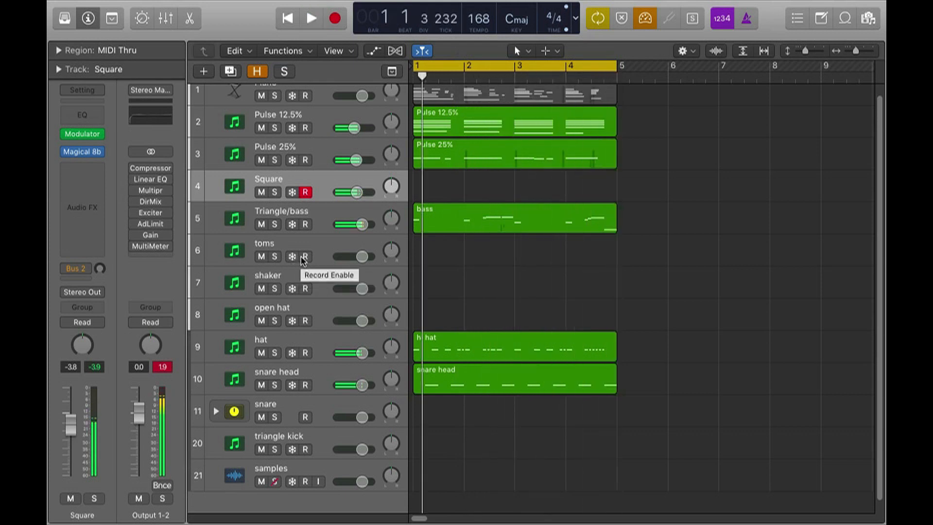
pyautogui.press('r')
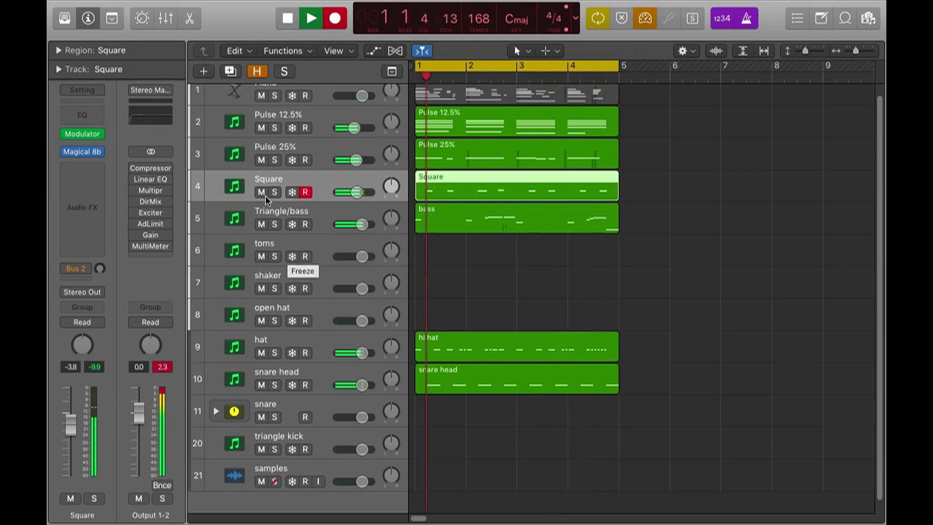
pyautogui.press('r')
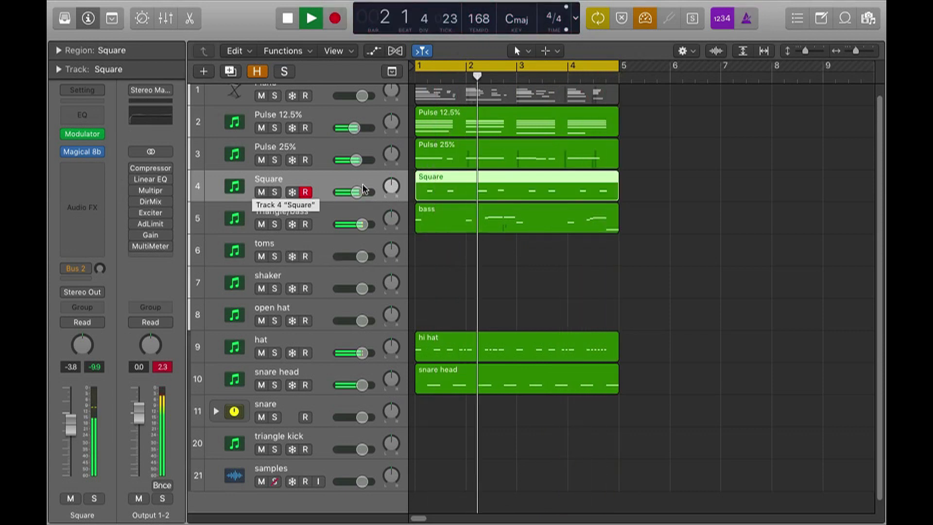
# Quantize all notes of the new Square region to 1/16 notes
pyautogui.doubleClick(559, 194)
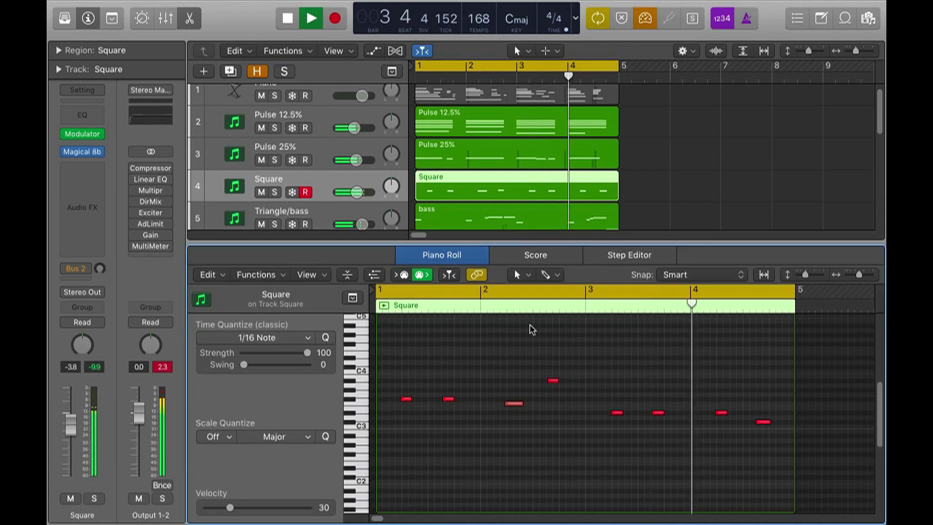
pyautogui.press('super+a')
pyautogui.moveTo(325, 353); pyautogui.dragTo(328, 358)
pyautogui.click(547, 348)
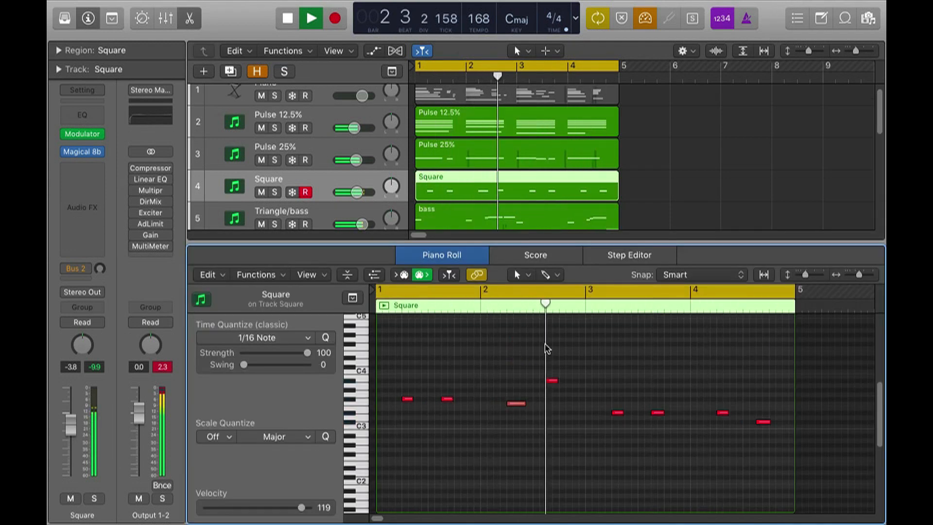
# Apply the Fixed Note Length MIDI transform with length 0 0 1 0 to all eight Square notes, and close the transform and note editors
pyautogui.press('super+a')
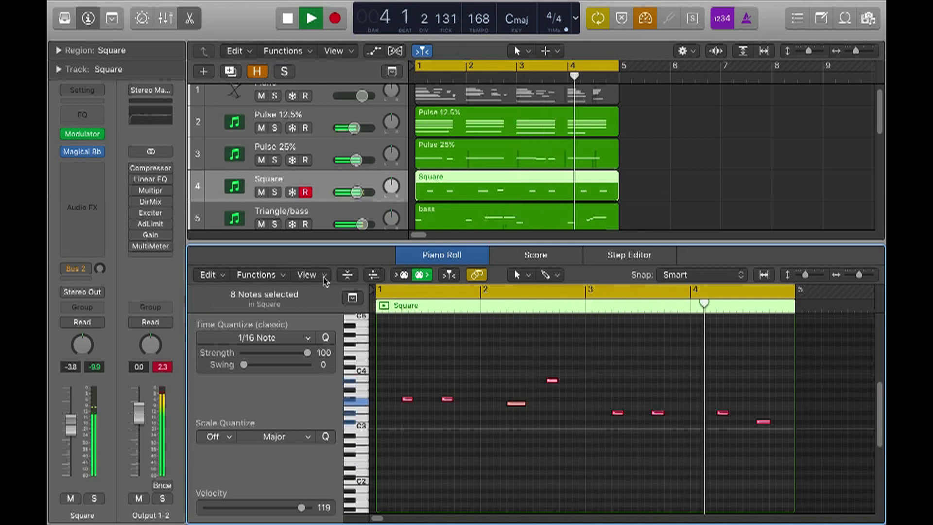
pyautogui.click(257, 275)
pyautogui.moveTo(323, 400)
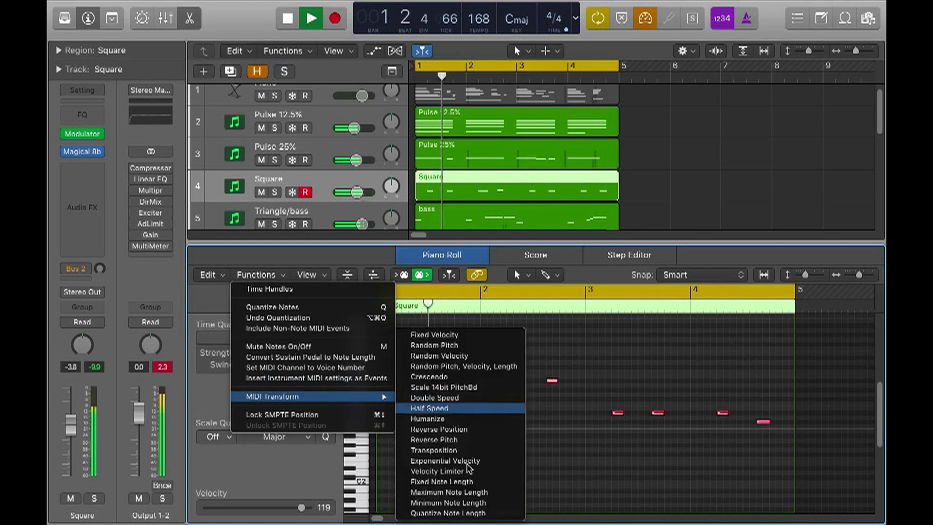
pyautogui.click(455, 482)
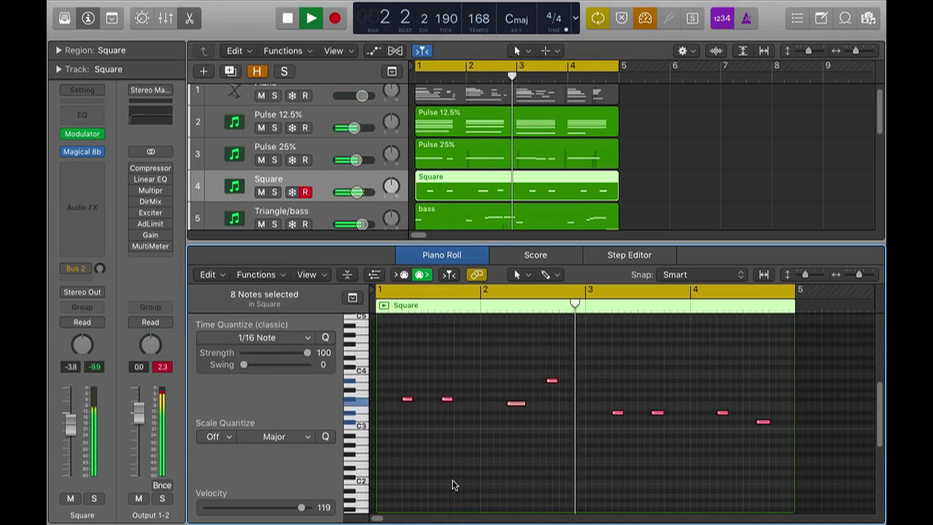
pyautogui.click(537, 333)
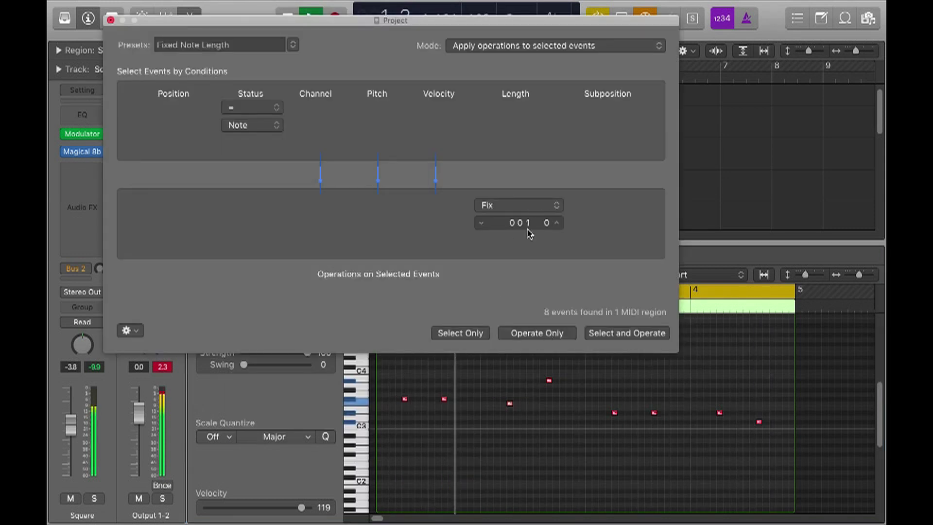
pyautogui.click(462, 387)
pyautogui.scroll(-3, 462, 386)
pyautogui.press('p')
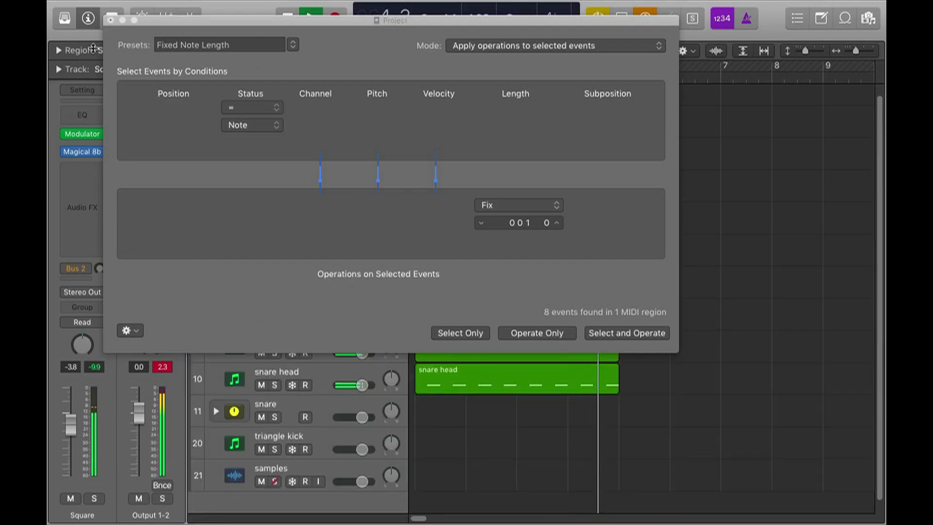
pyautogui.press('super+w')
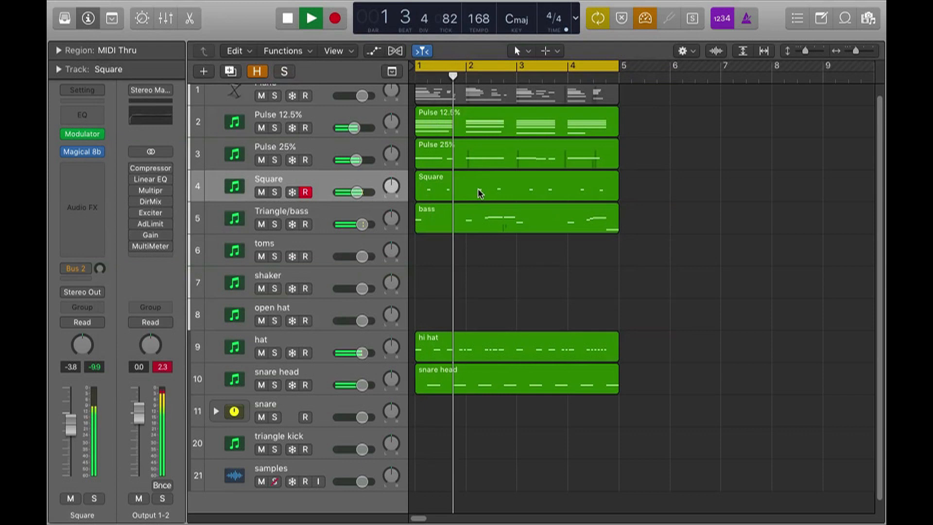
# Try the Square region's notes one octave lower during playback, close the note editor and stop
pyautogui.doubleClick(476, 192)
pyautogui.hotkey('alt', 'shift', 'Down')
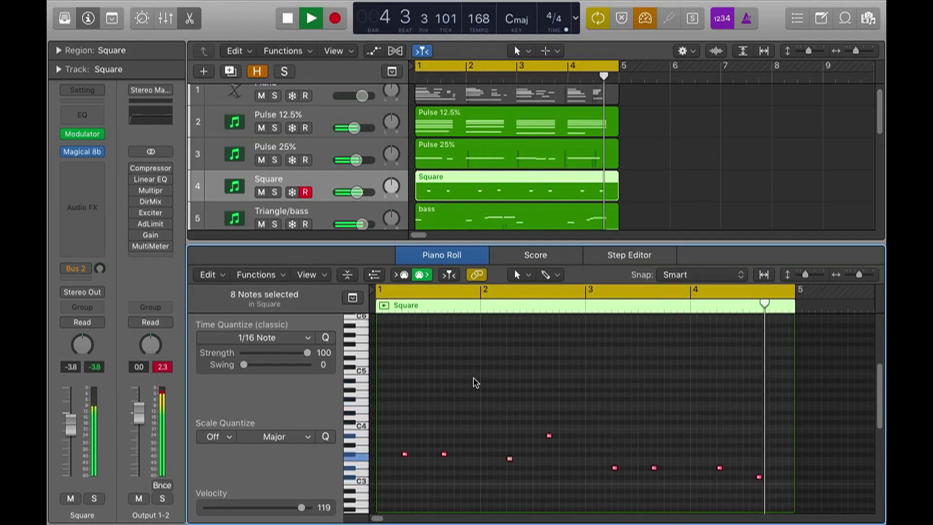
pyautogui.press('p')
pyautogui.press('space')
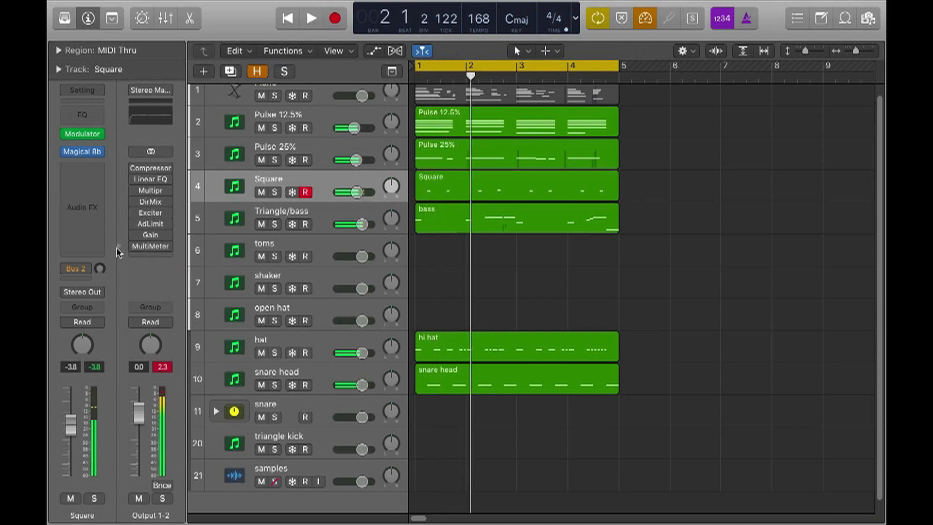
# Turn off Low Latency Mode and raise the Square track's Bus 2 delay send while the loop plays
pyautogui.click(638, 16)
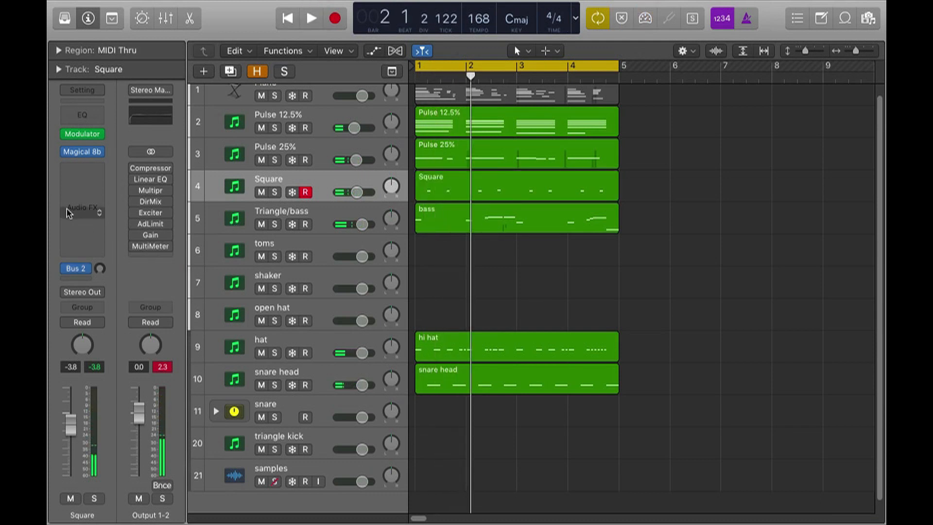
pyautogui.press('space')
pyautogui.moveTo(99, 268); pyautogui.dragTo(89, 239)
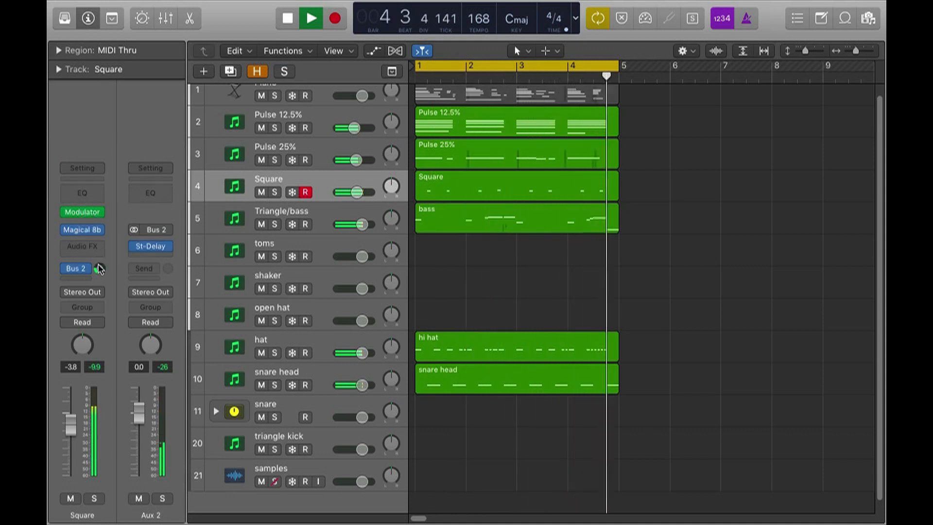
pyautogui.moveTo(155, 249)
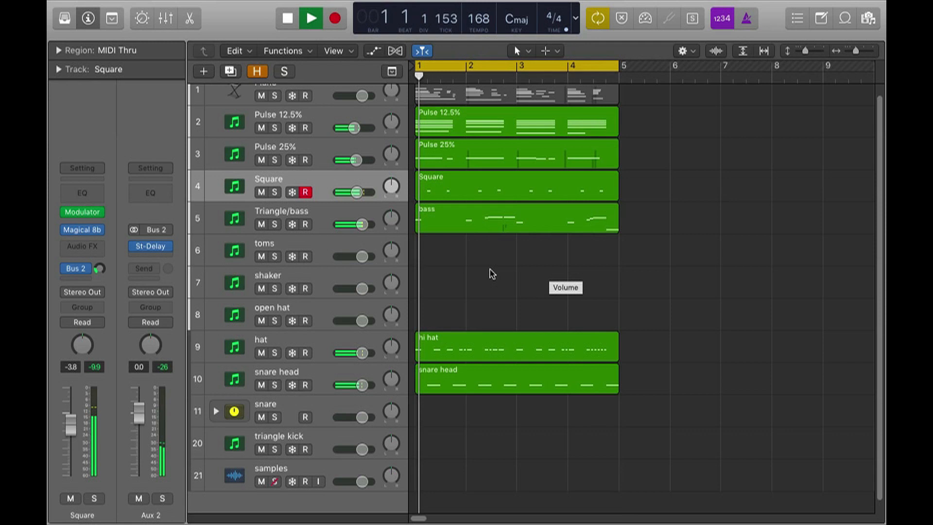
pyautogui.press('space')
# Add a Note Repeater after the Square track's Modulator with transpose 12, velocity ramp 47%, 1 repeat and a 1/16 delay
pyautogui.moveTo(102, 218)
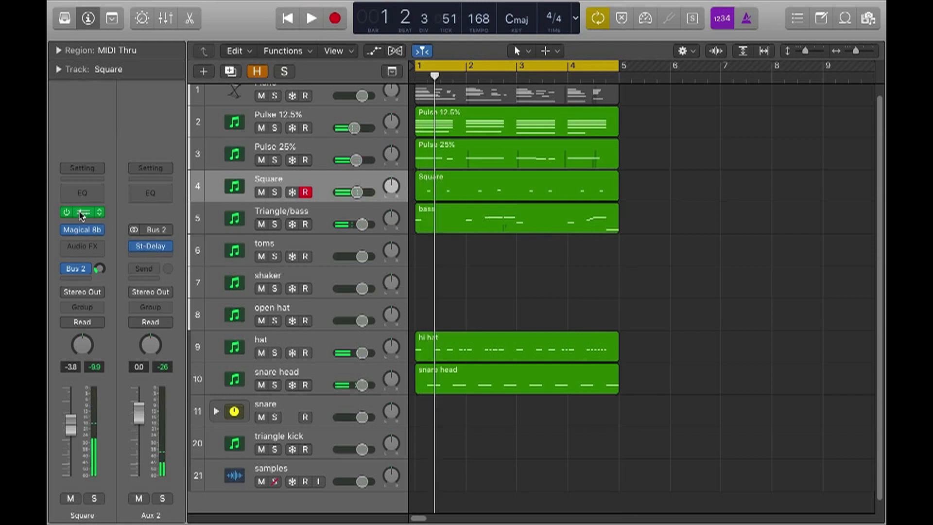
pyautogui.click(81, 214)
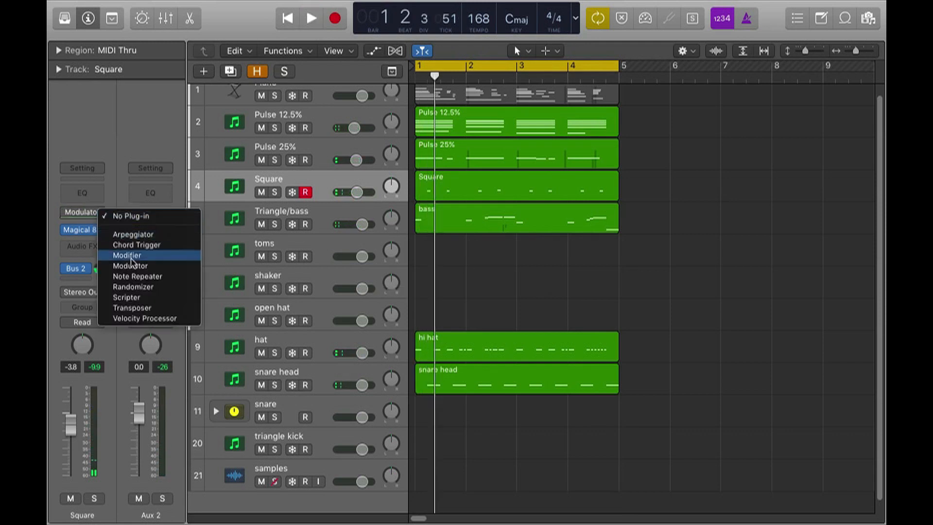
pyautogui.click(132, 276)
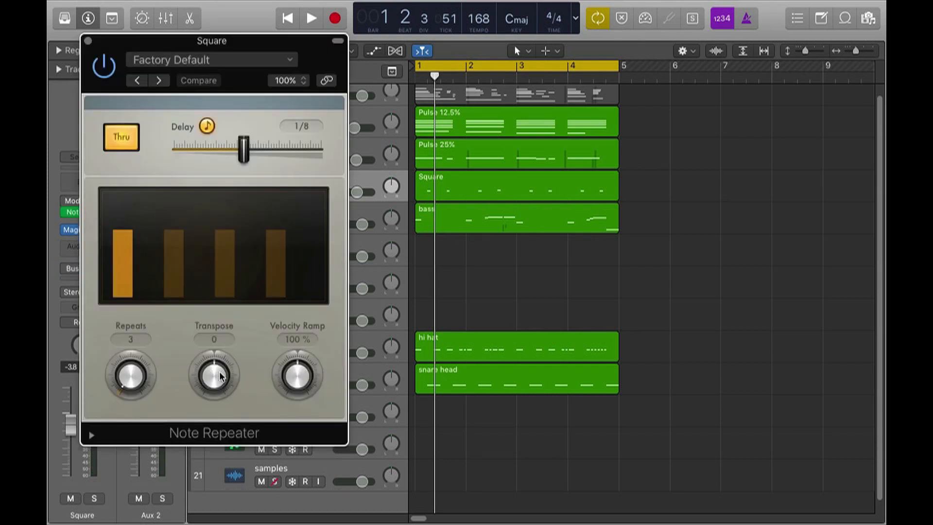
pyautogui.moveTo(218, 378); pyautogui.dragTo(211, 352)
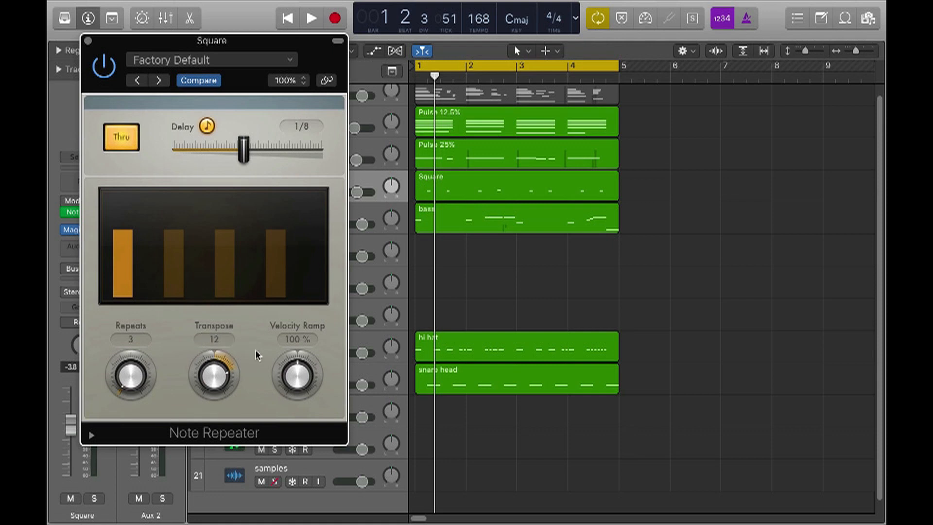
pyautogui.moveTo(298, 375); pyautogui.dragTo(309, 409)
pyautogui.moveTo(131, 378); pyautogui.dragTo(132, 380)
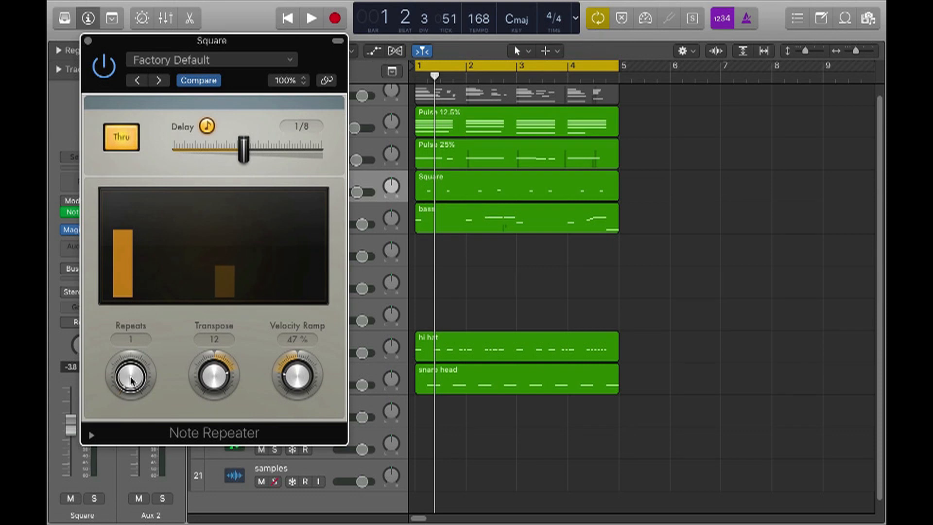
pyautogui.moveTo(243, 149); pyautogui.dragTo(223, 149)
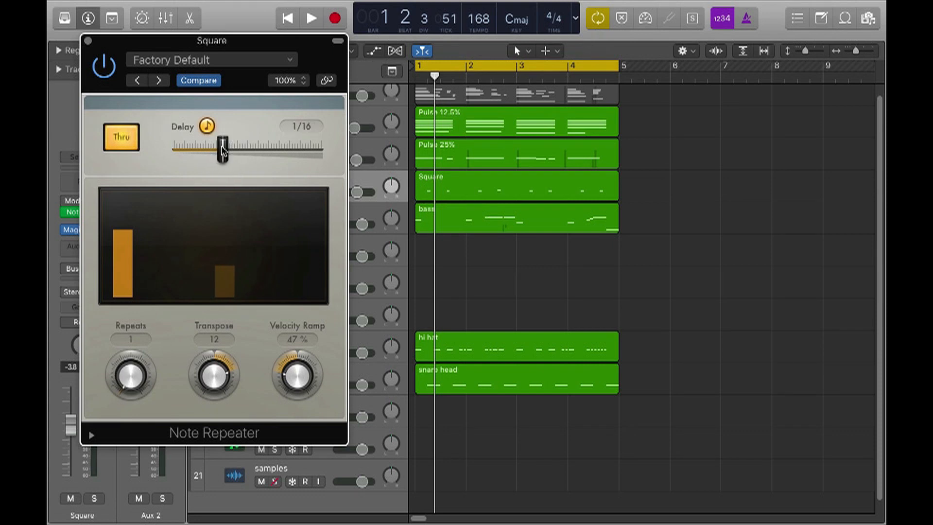
# Play the loop and set the Note Repeater's delay to 1/8d and its velocity ramp to 46%
pyautogui.press('space')
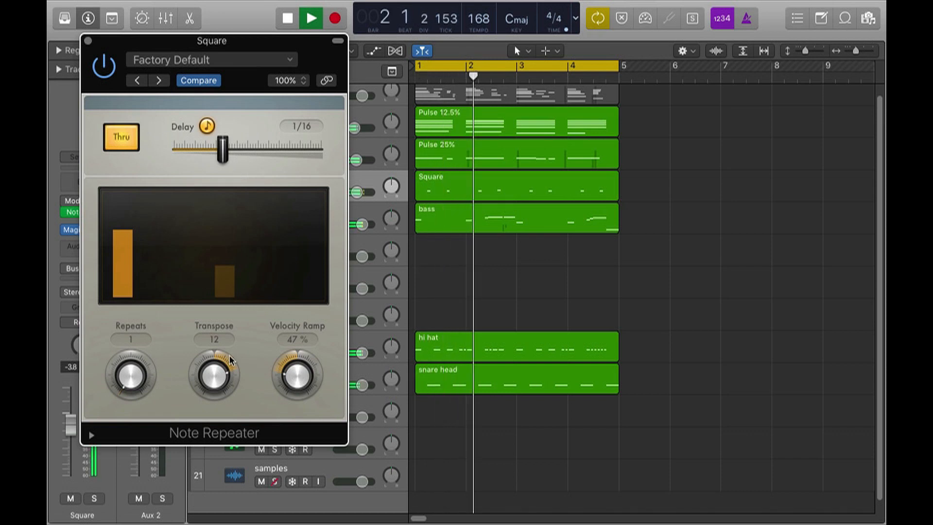
pyautogui.moveTo(223, 150); pyautogui.dragTo(258, 150)
pyautogui.moveTo(305, 379); pyautogui.dragTo(303, 381)
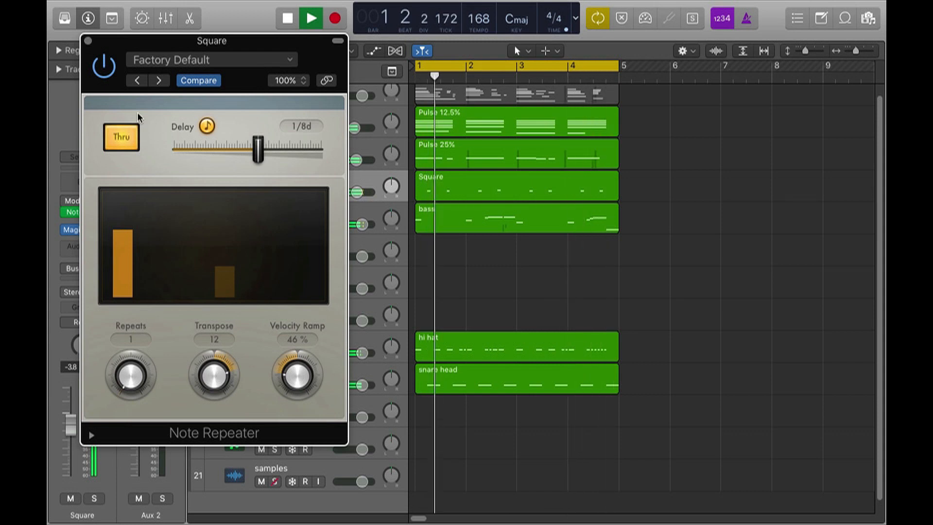
# Close the Note Repeater window and lower the Square track's volume to -9.0 dB
pyautogui.click(88, 43)
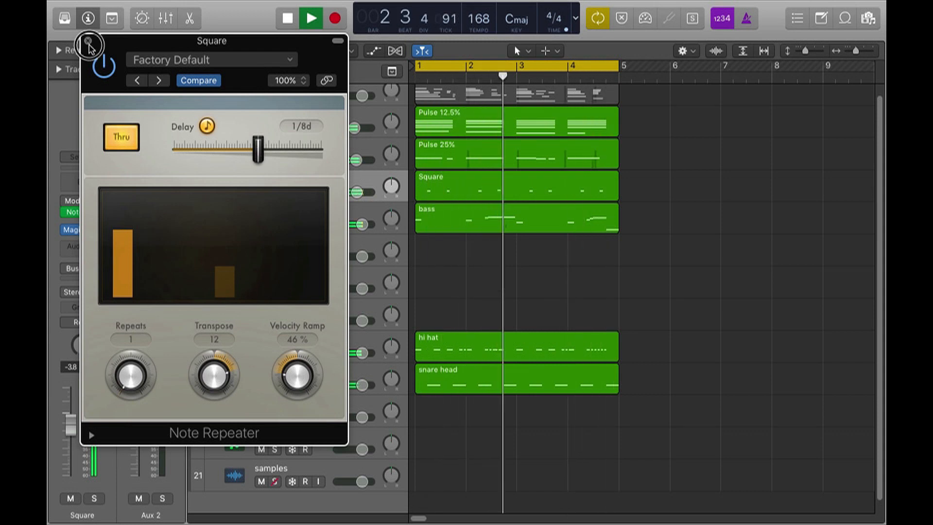
pyautogui.moveTo(71, 424); pyautogui.dragTo(73, 450)
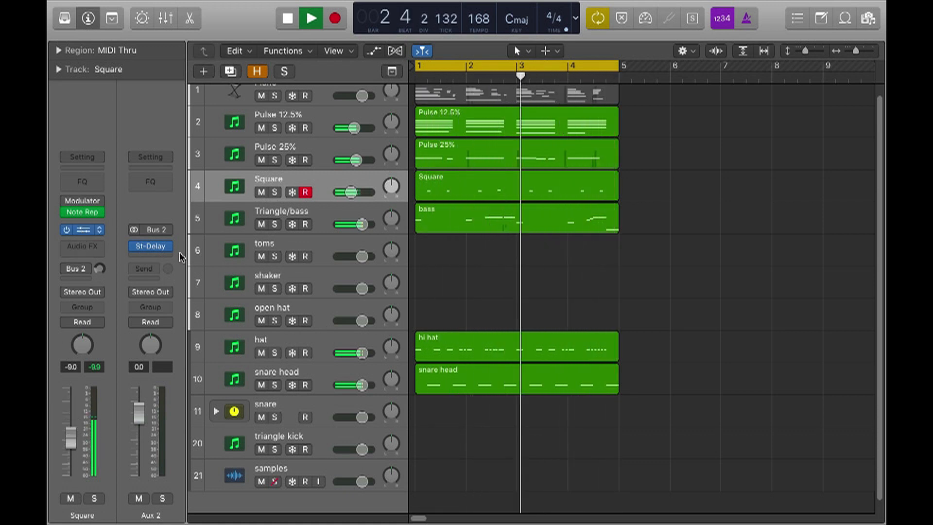
# Shorten the Decay in the Square track's Magical 8bit Plug while the loop plays, and stop playback
pyautogui.click(83, 232)
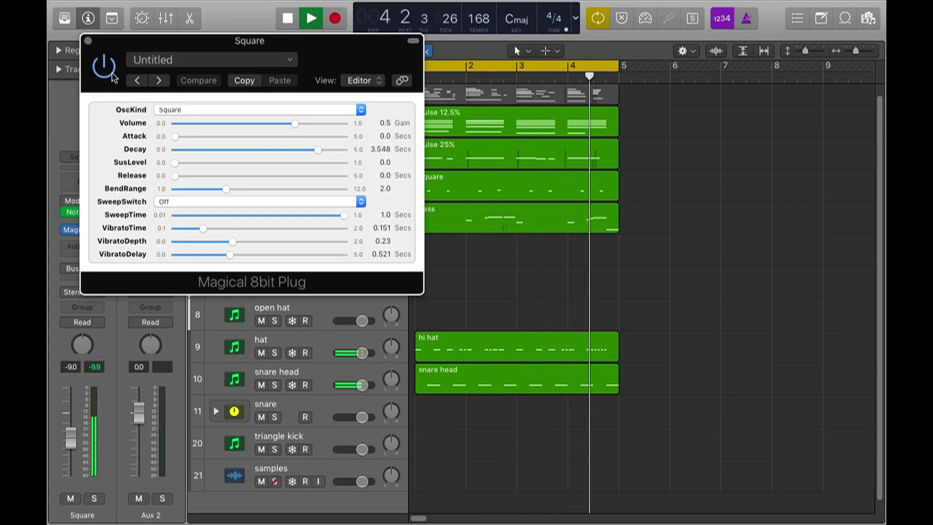
pyautogui.moveTo(175, 164)
pyautogui.mouseDown()
pyautogui.moveTo(198, 167)
pyautogui.moveTo(164, 163)
pyautogui.mouseUp()
pyautogui.click(211, 176)
pyautogui.moveTo(318, 150); pyautogui.dragTo(180, 138)
pyautogui.click(231, 176)
pyautogui.click(231, 176)
pyautogui.click(88, 40)
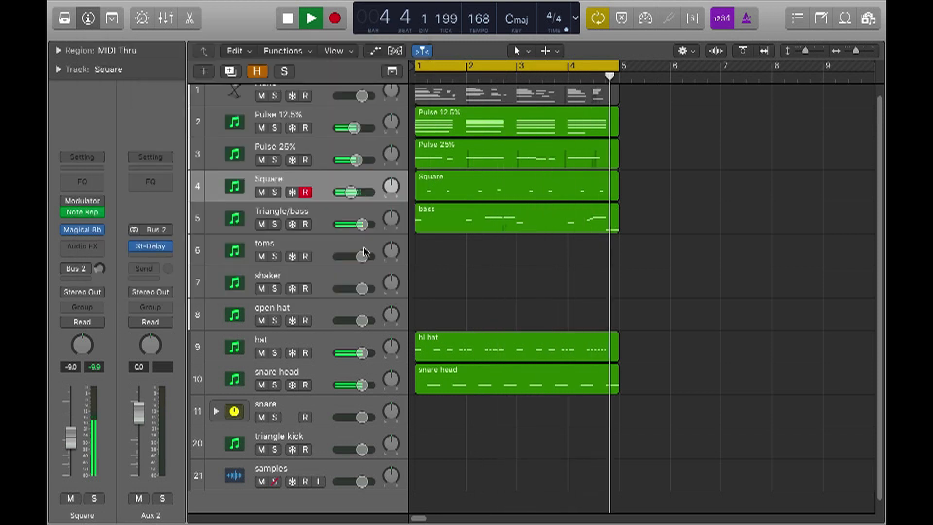
pyautogui.press('space')
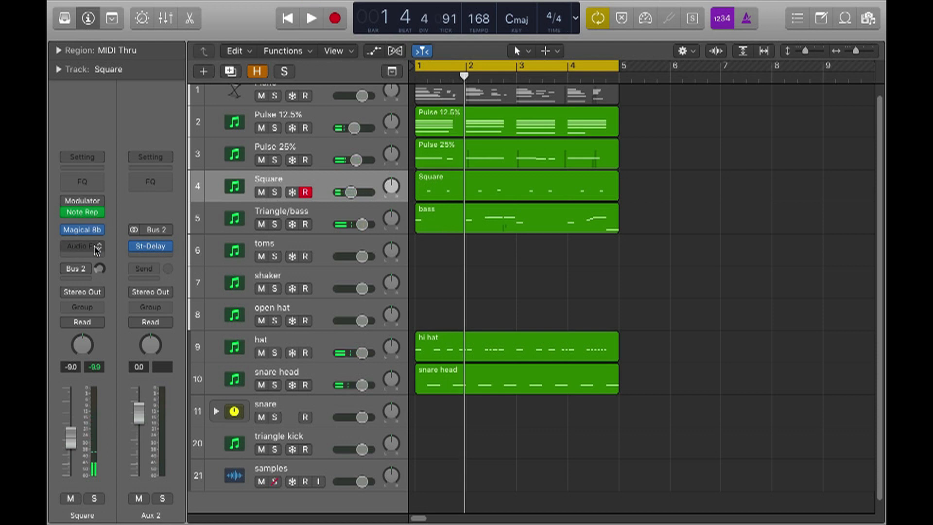
# Insert a stereo Tremolo effect on the Square track and set its Smoothing to 0%
pyautogui.click(96, 248)
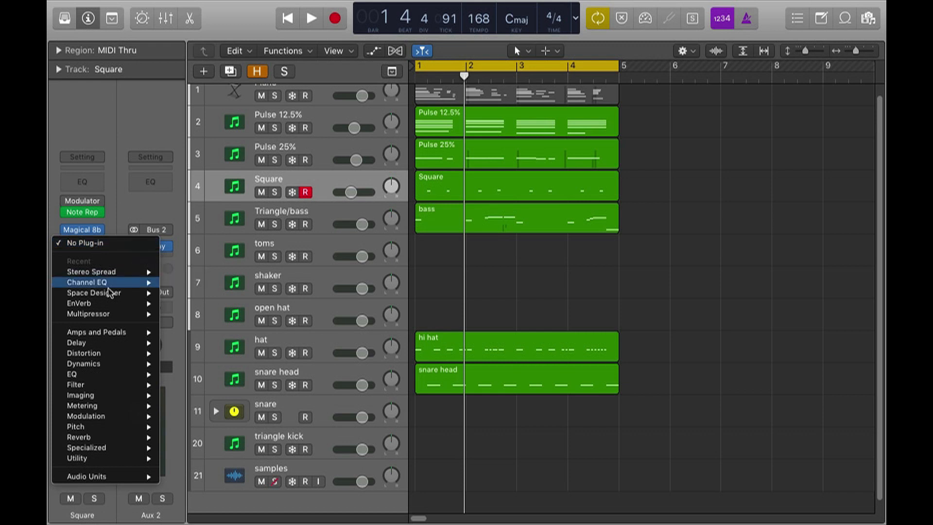
pyautogui.moveTo(110, 294)
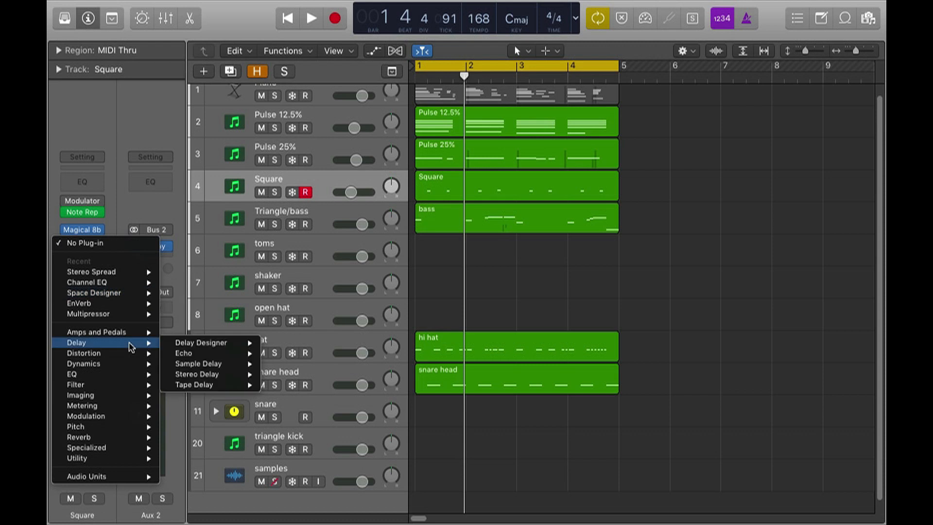
pyautogui.moveTo(121, 389)
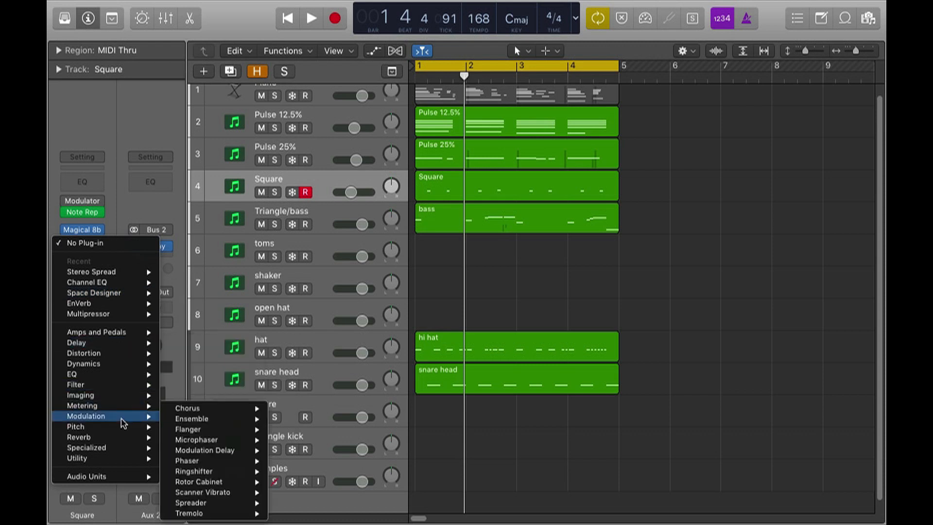
pyautogui.moveTo(121, 427)
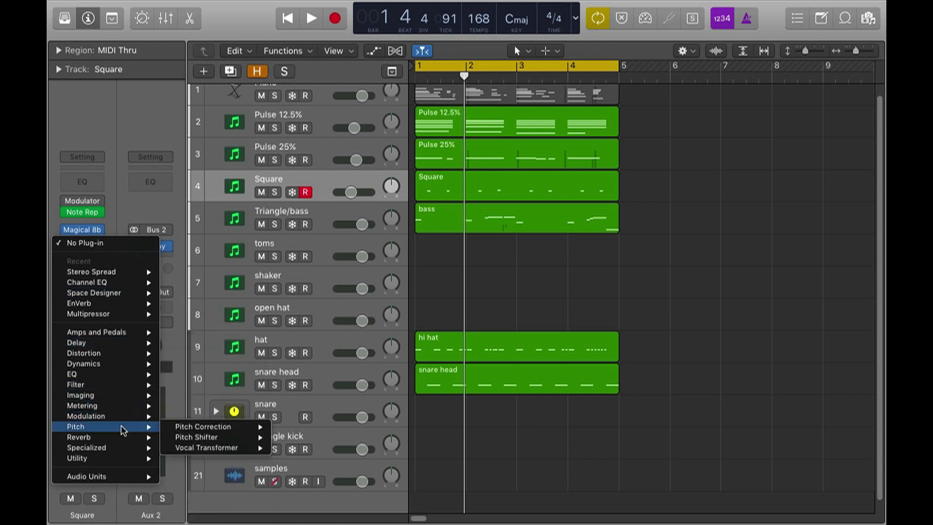
pyautogui.moveTo(263, 511)
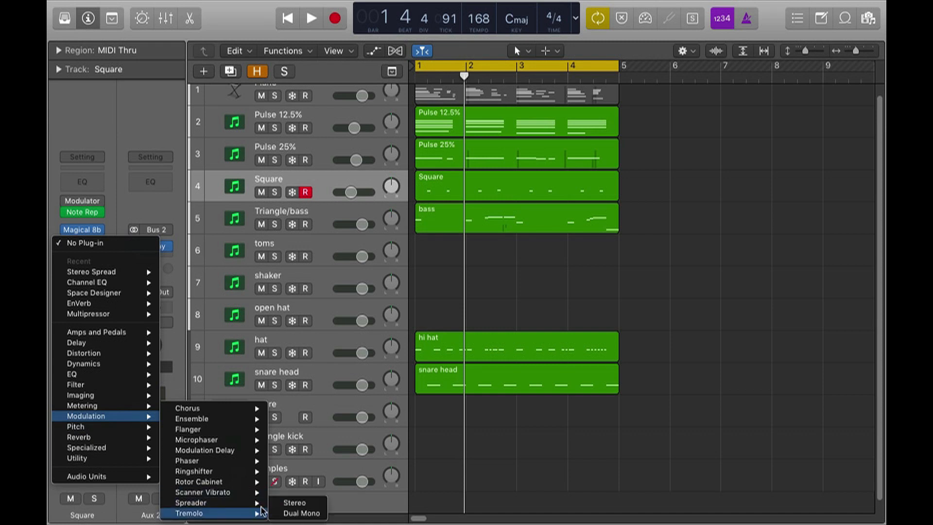
pyautogui.click(294, 503)
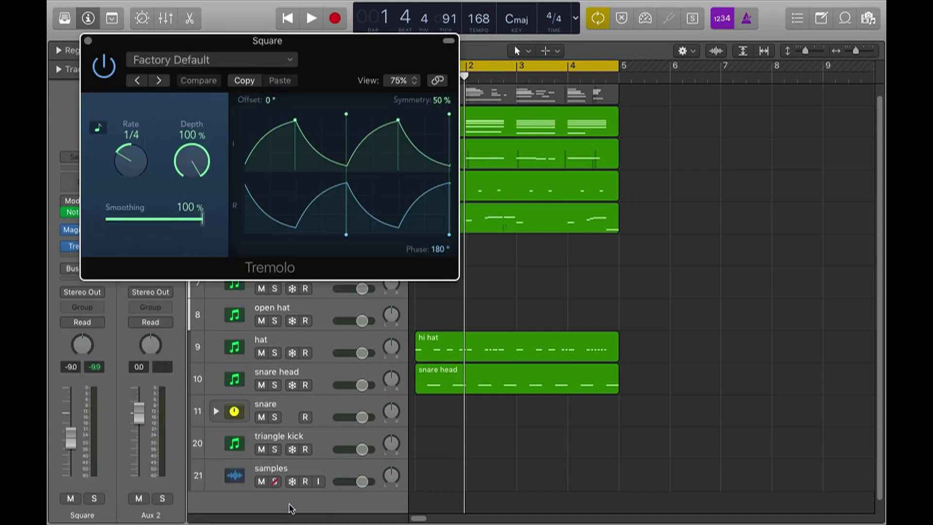
pyautogui.moveTo(192, 226); pyautogui.dragTo(49, 229)
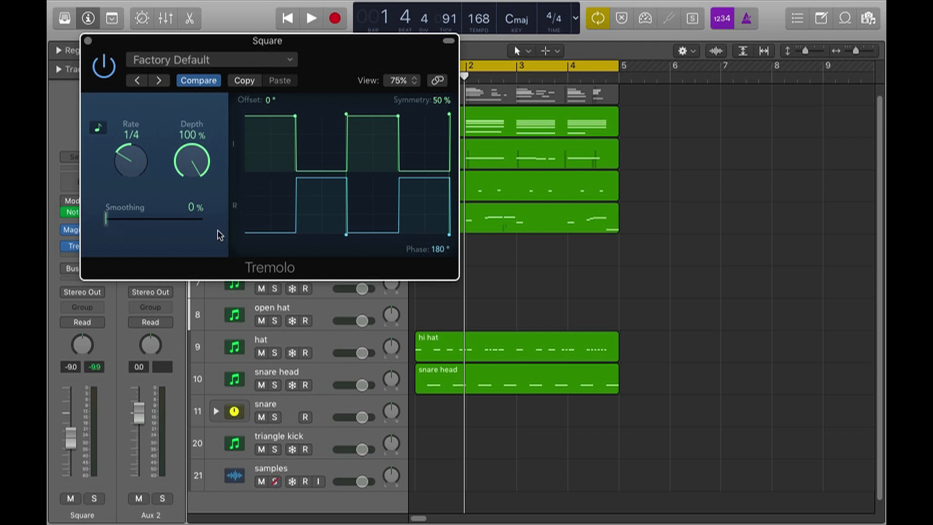
# Play back the loop to audition the Square track's tremolo, and close the Tremolo window
pyautogui.press('space')
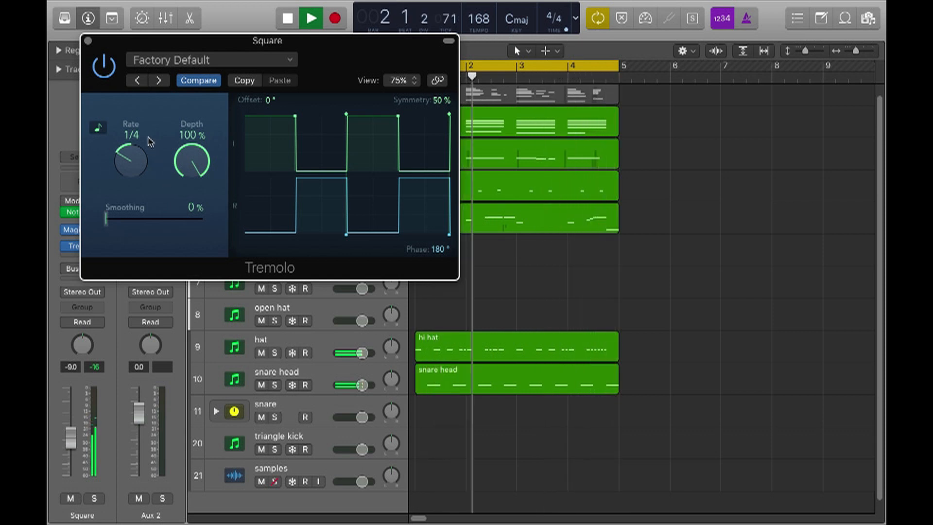
pyautogui.press('space')
pyautogui.click(88, 41)
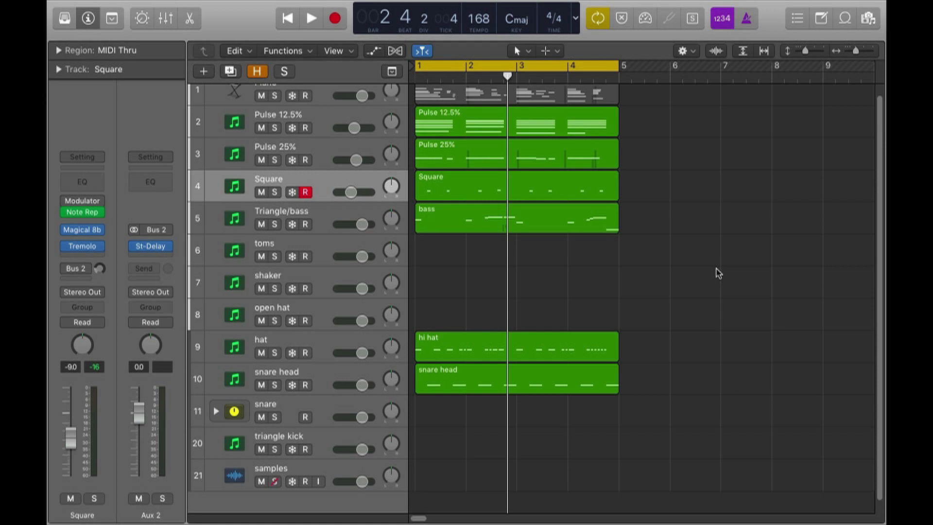
pyautogui.press('space')
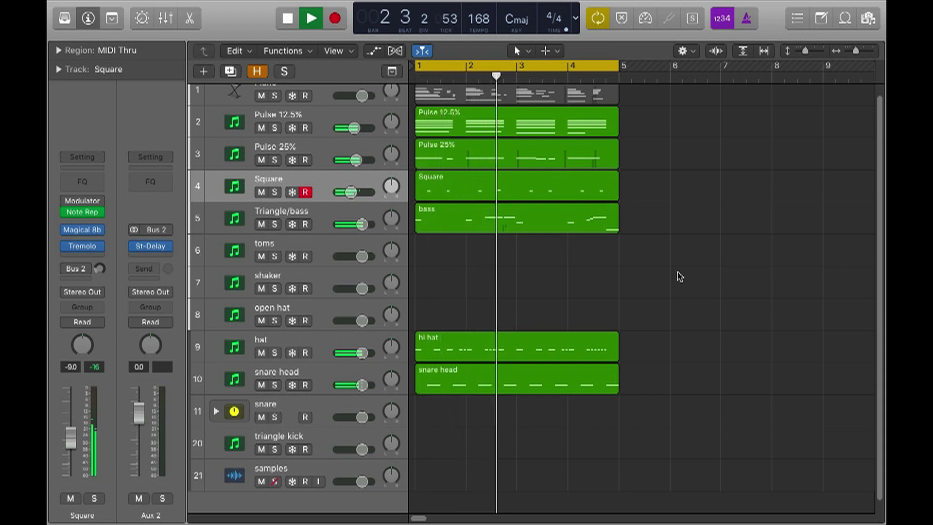
pyautogui.press('space')
# Insert a stereo Tremolo effect on the Pulse 12.5% track with Smoothing at 100%
pyautogui.click(315, 115)
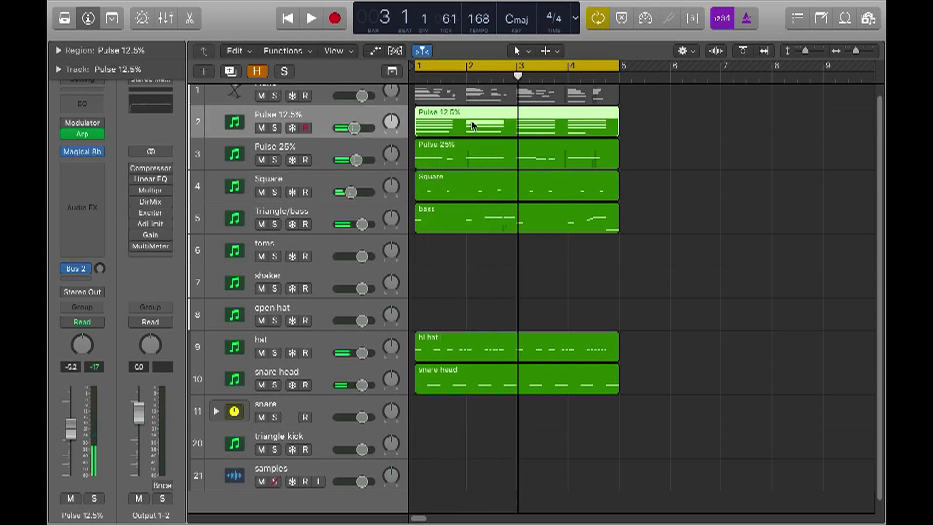
pyautogui.click(100, 168)
pyautogui.moveTo(151, 196)
pyautogui.click(185, 194)
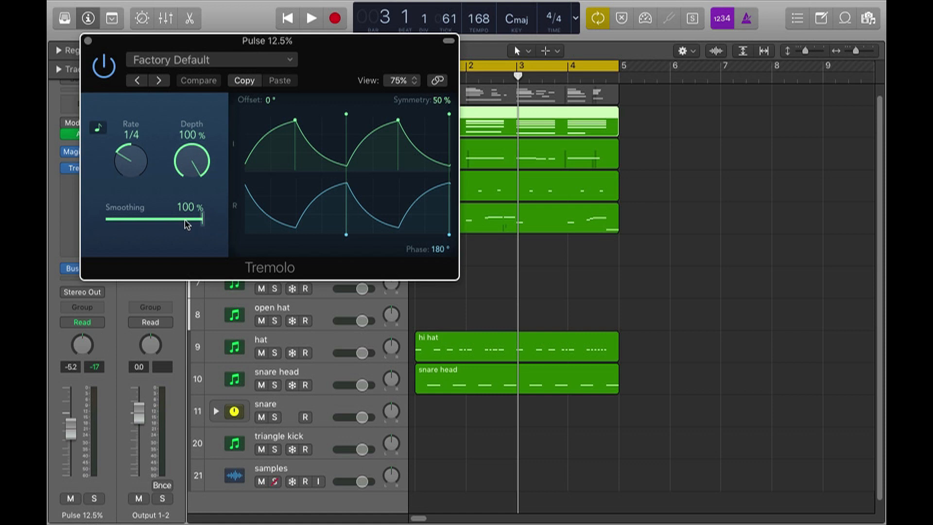
pyautogui.moveTo(203, 219); pyautogui.dragTo(48, 224)
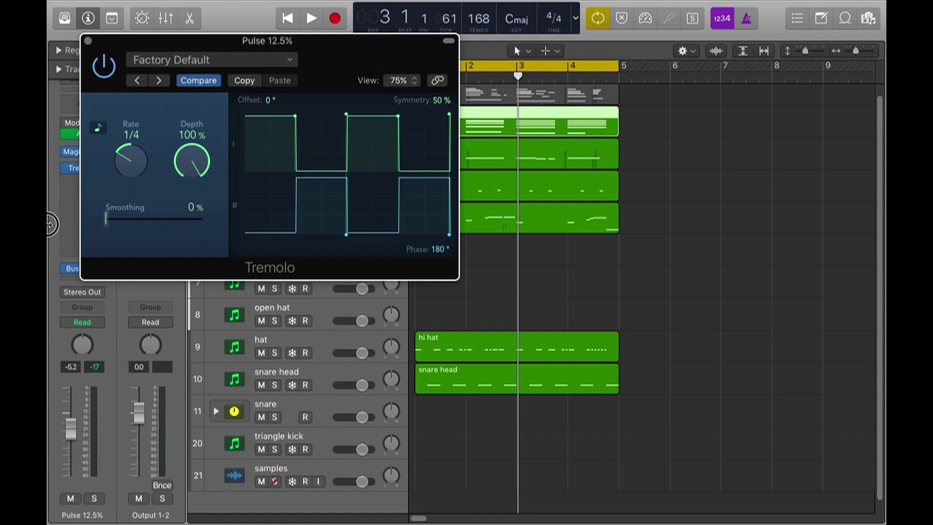
pyautogui.moveTo(48, 224); pyautogui.dragTo(205, 222)
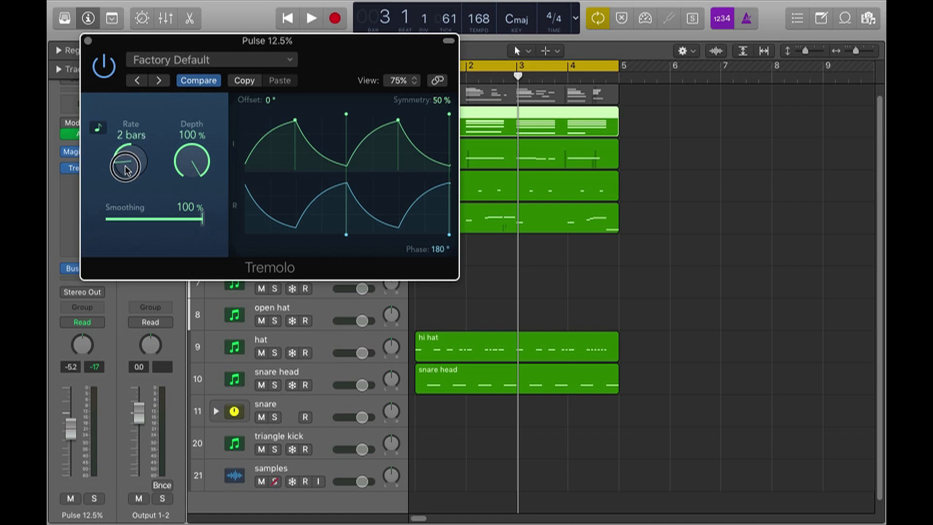
# During playback, raise the Pulse 12.5% track's volume to 0.0 dB and set its Tremolo rate to 2 bars
pyautogui.press('space')
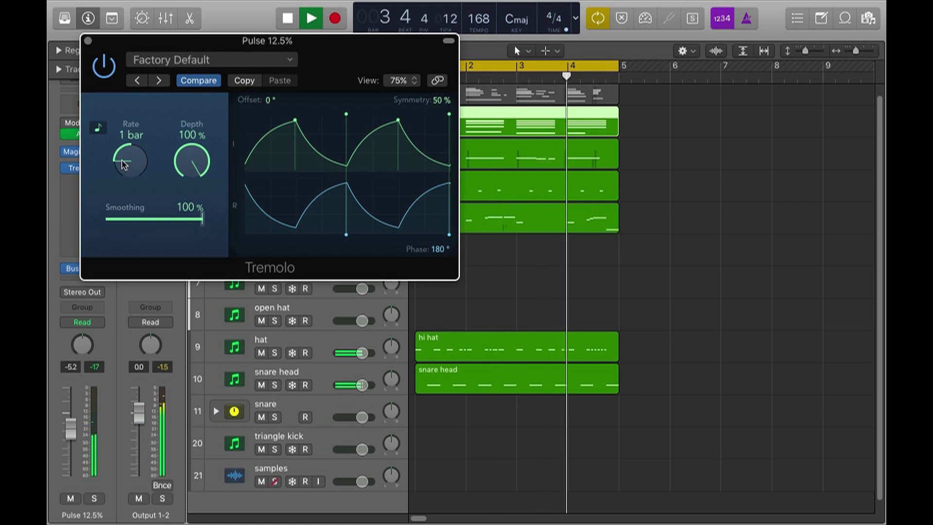
pyautogui.moveTo(74, 428); pyautogui.dragTo(87, 416)
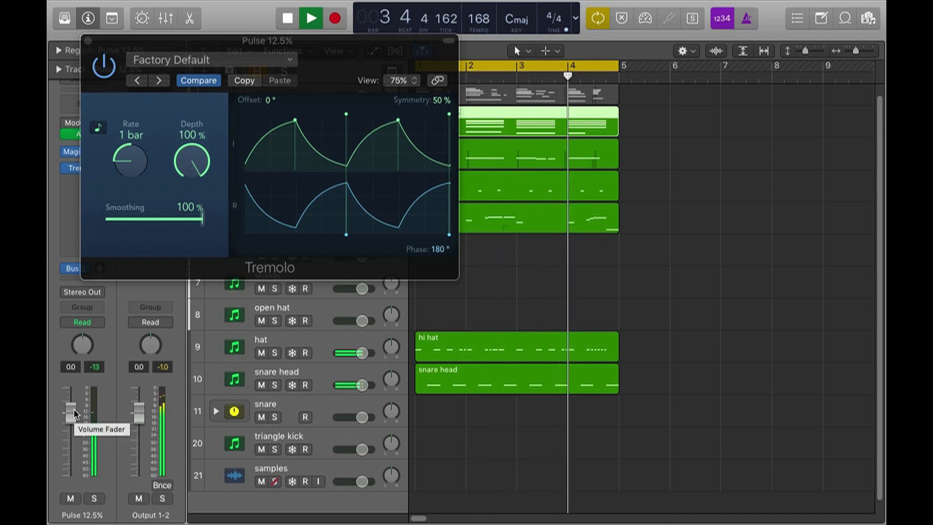
pyautogui.moveTo(123, 172); pyautogui.dragTo(124, 175)
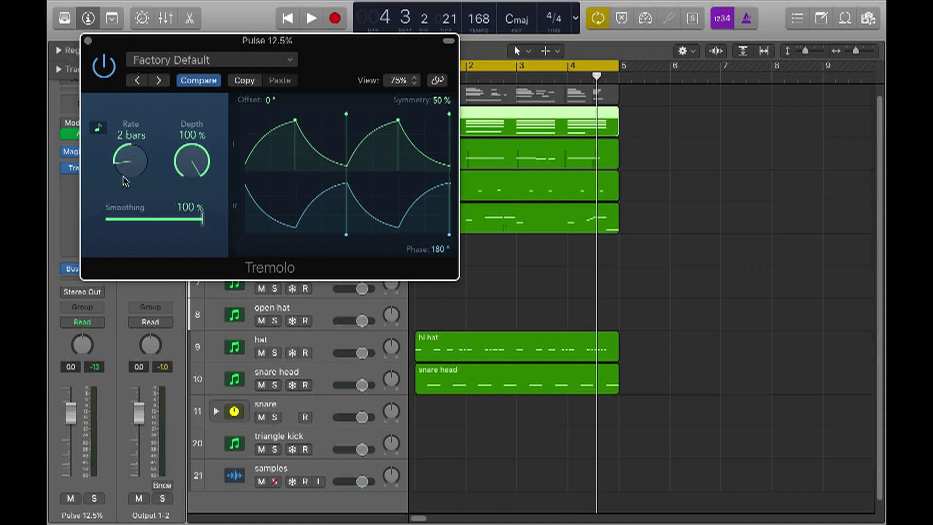
pyautogui.press('space')
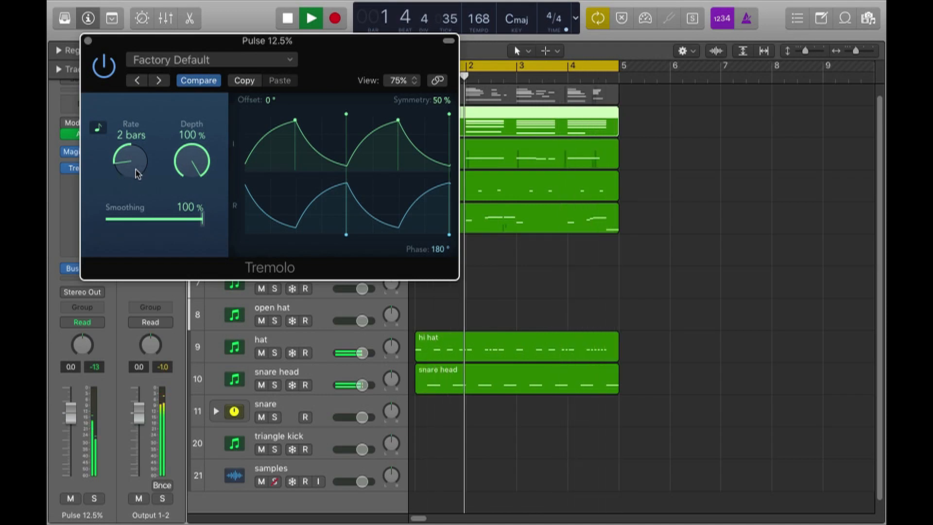
pyautogui.click(87, 40)
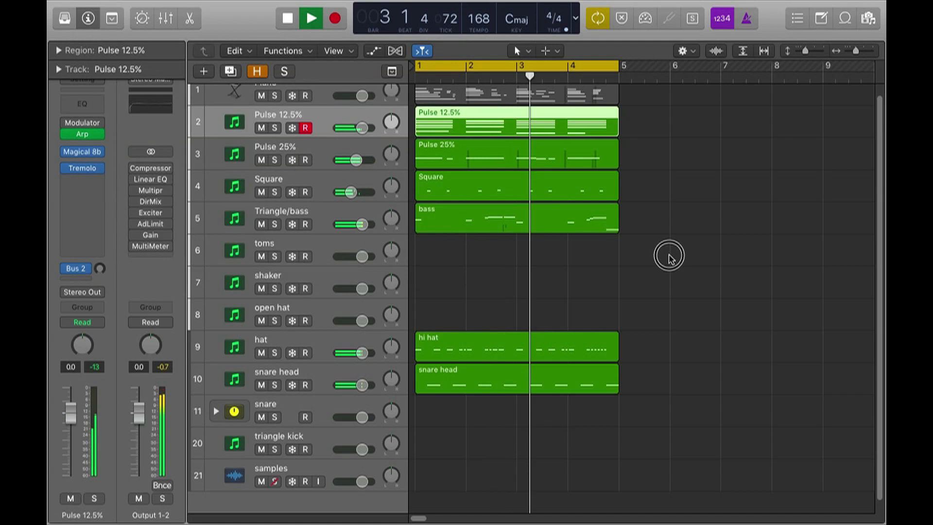
pyautogui.scroll(1, 685, 294)
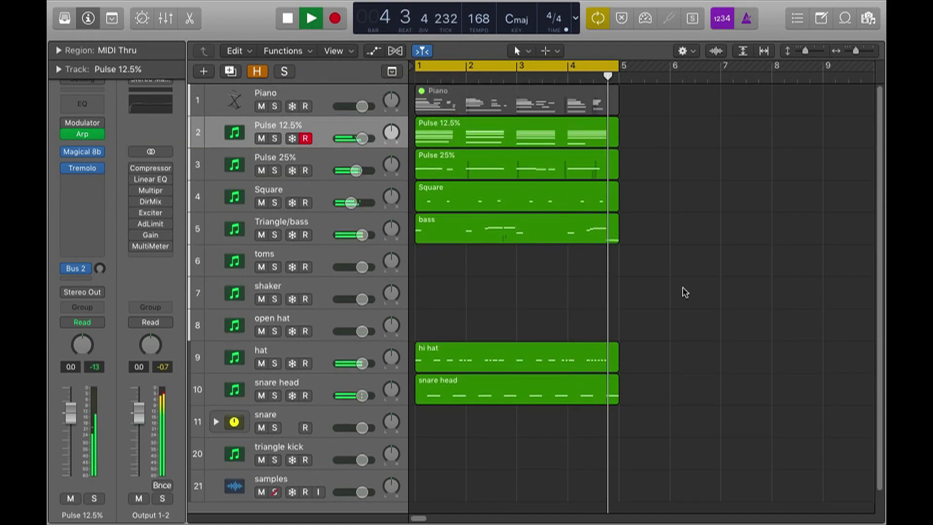
pyautogui.press('space')
# Repeat the pulse, square, bass, hi hat and snare head regions of bars 1 to 4 starting at bar 5
pyautogui.click(528, 242)
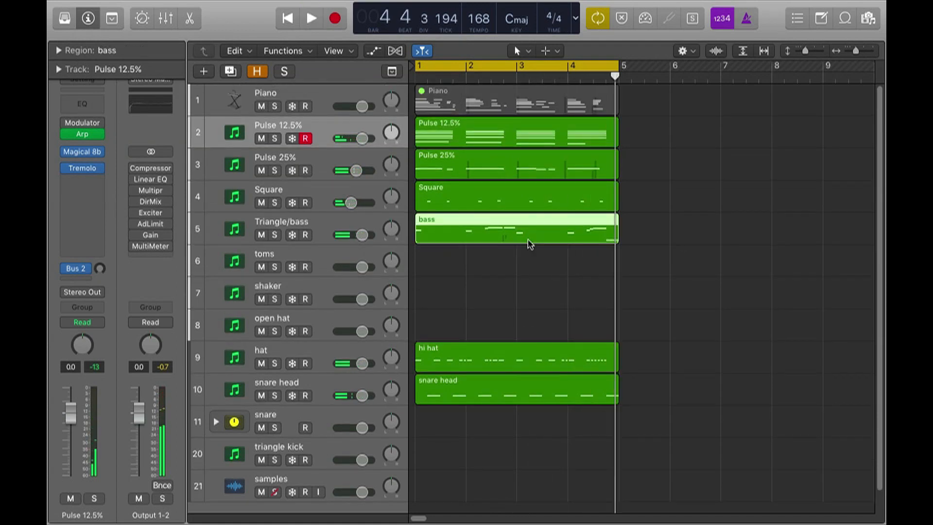
pyautogui.click(848, 254)
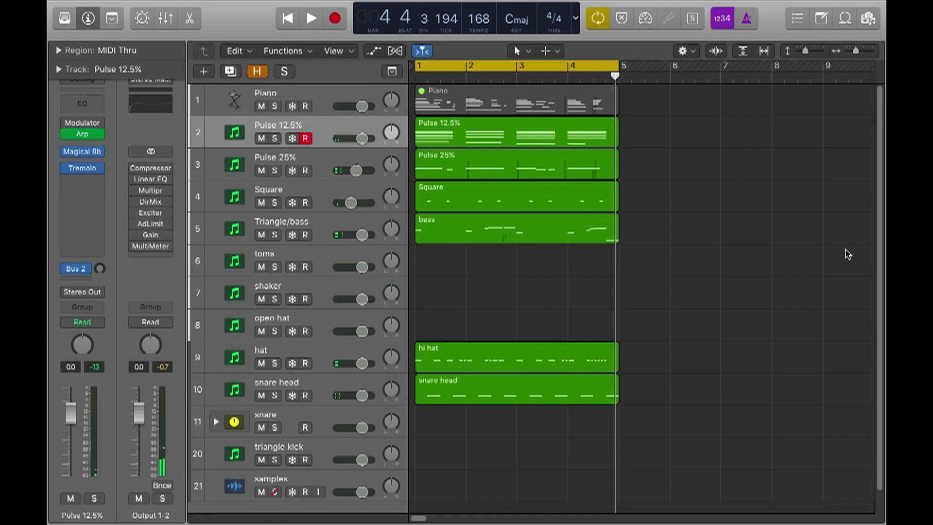
pyautogui.click(274, 195)
pyautogui.click(666, 232)
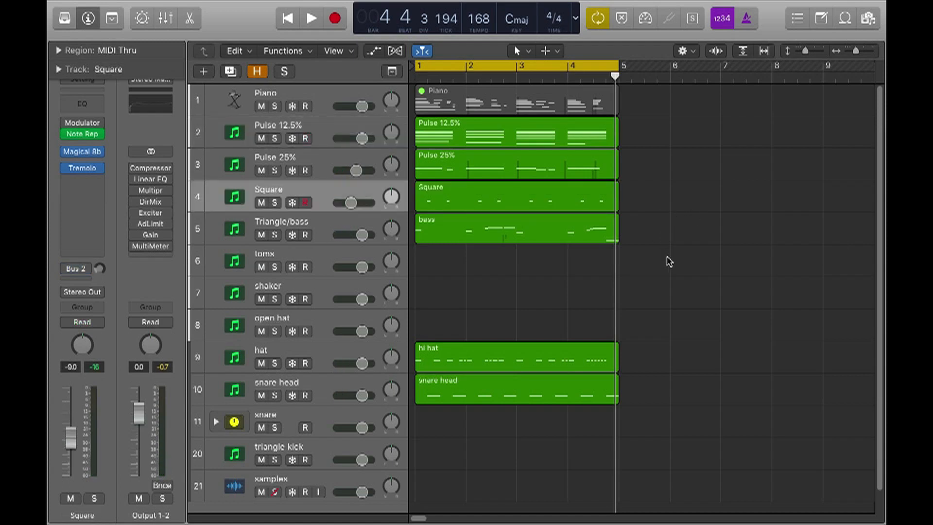
pyautogui.moveTo(661, 404); pyautogui.dragTo(642, 134)
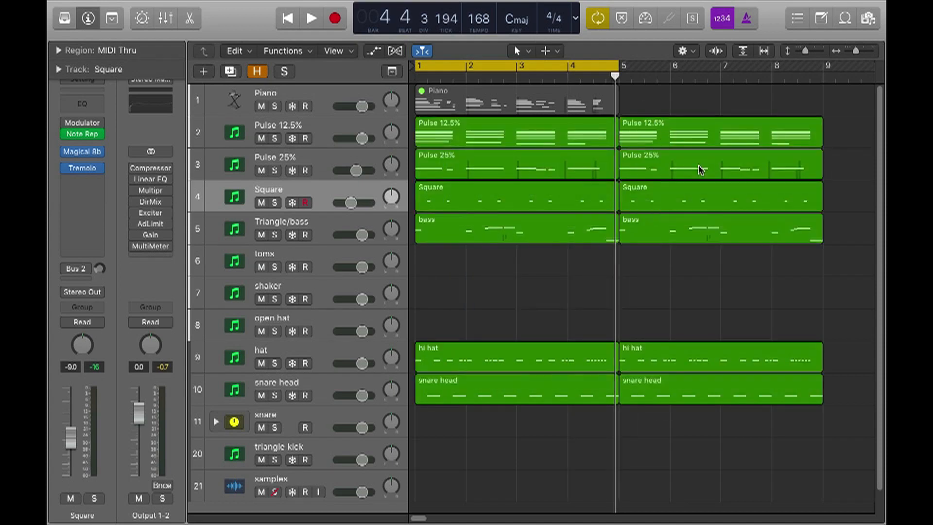
# Set the cycle range to match the repeated regions from bar 5 to bar 9
pyautogui.hscroll(5, 655, 153)
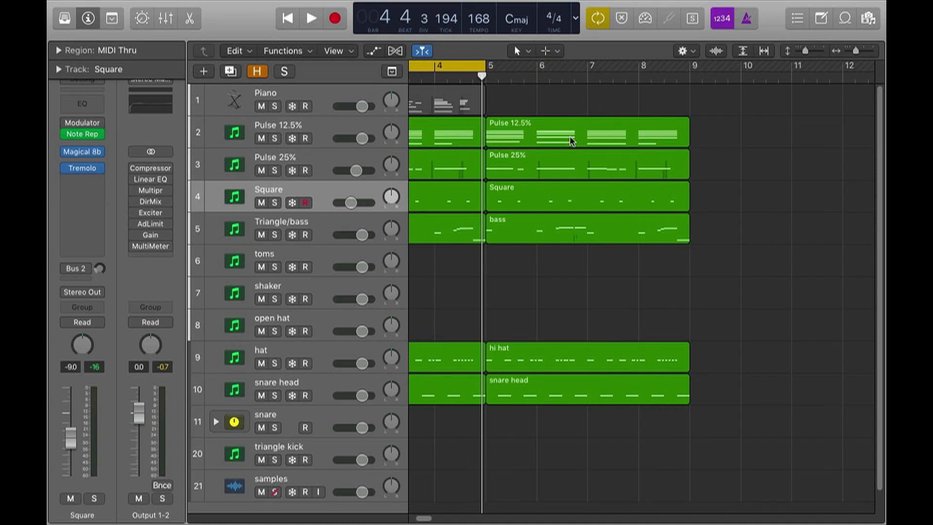
pyautogui.hscroll(-4, 664, 225)
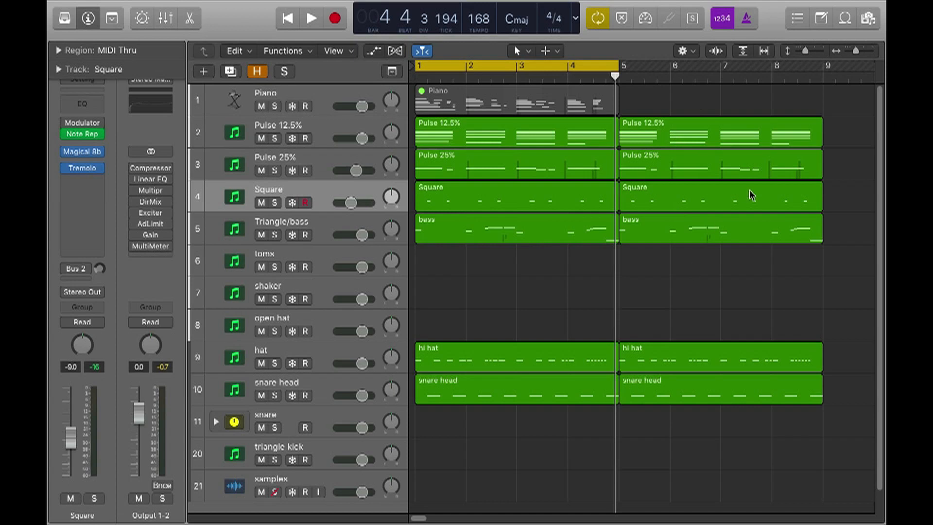
pyautogui.click(784, 171)
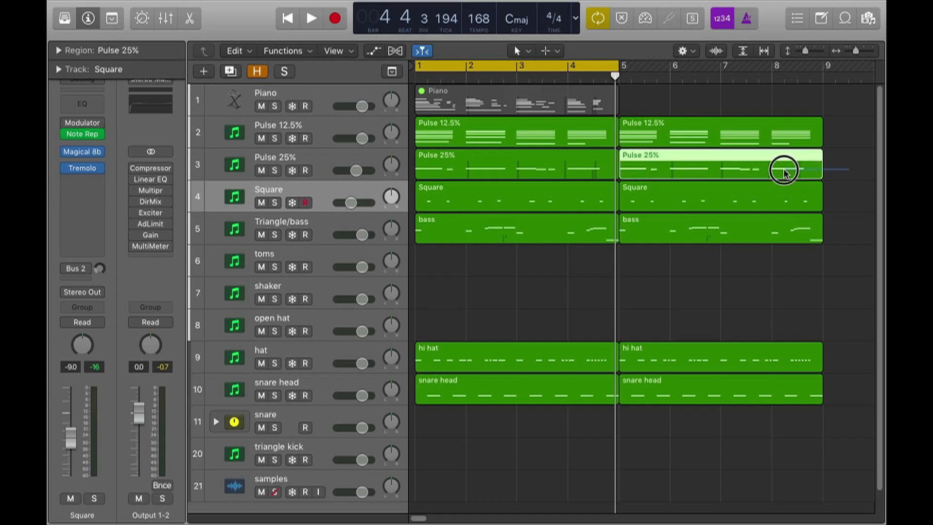
pyautogui.press('u')
pyautogui.click(760, 319)
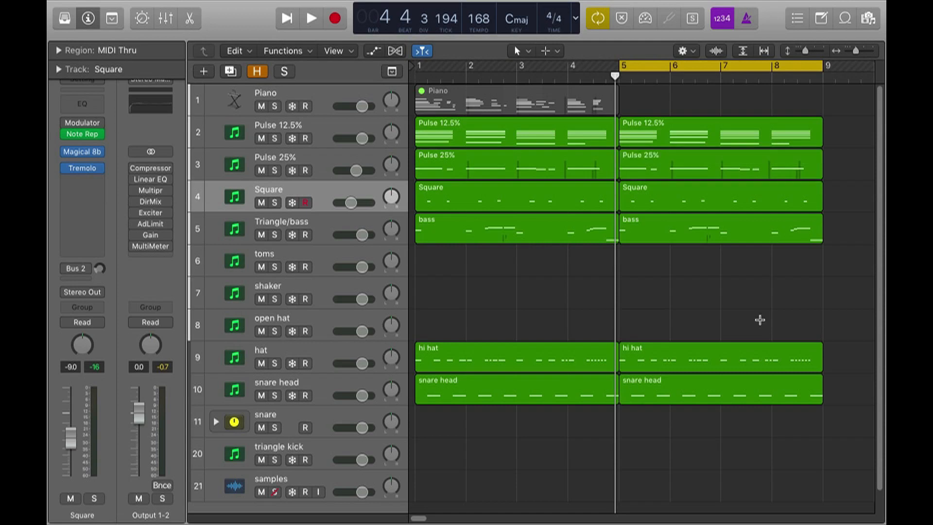
# Extend the end of the cycle range to bar 13
pyautogui.press('super+Left')
pyautogui.press('super+Left')
pyautogui.press('super+Up')
pyautogui.press('super+Left')
pyautogui.hscroll(1, 761, 322)
pyautogui.moveTo(542, 79); pyautogui.dragTo(629, 66)
# Repeat the regions of bars 5 to 8 on all green tracks at bar 9 and start playback
pyautogui.moveTo(576, 115); pyautogui.dragTo(575, 370)
pyautogui.click(538, 257)
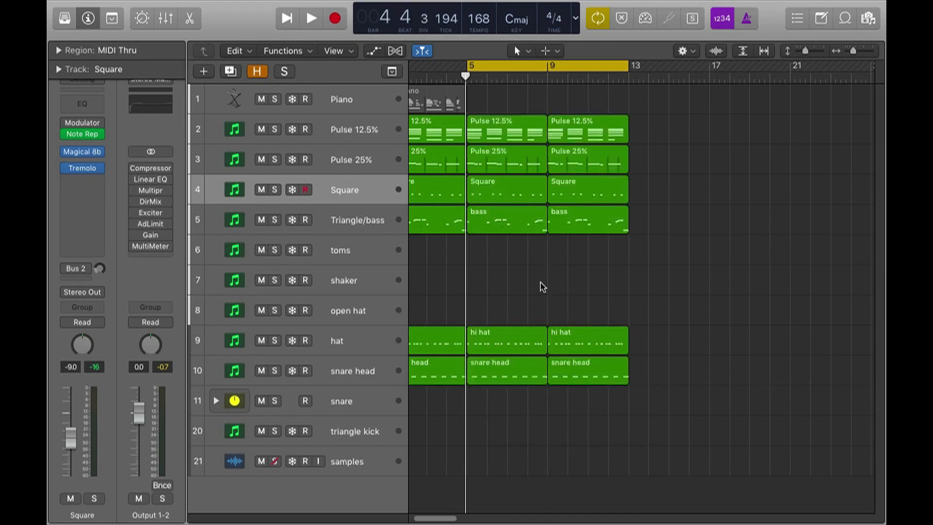
pyautogui.press('space')
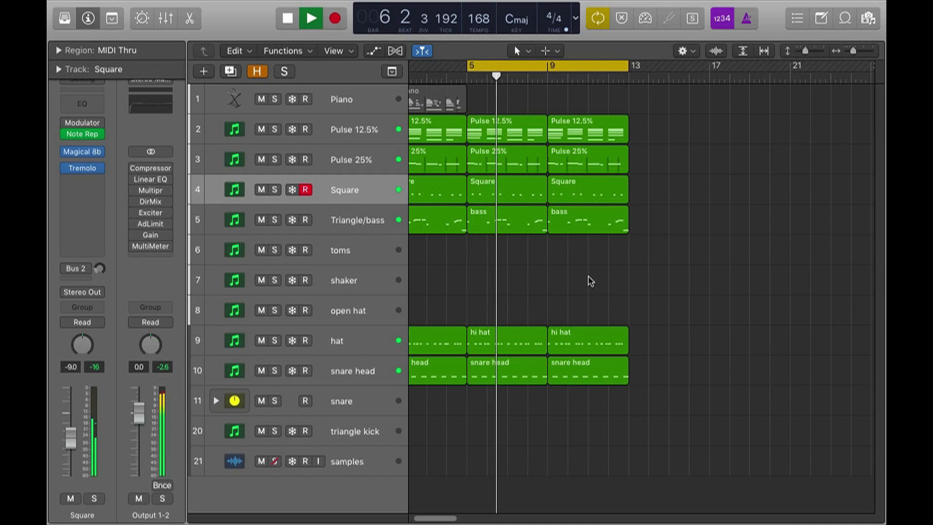
# Try muting the Square regions at bars 5 and 9 and play the loop without them
pyautogui.press('space')
pyautogui.click(502, 201)
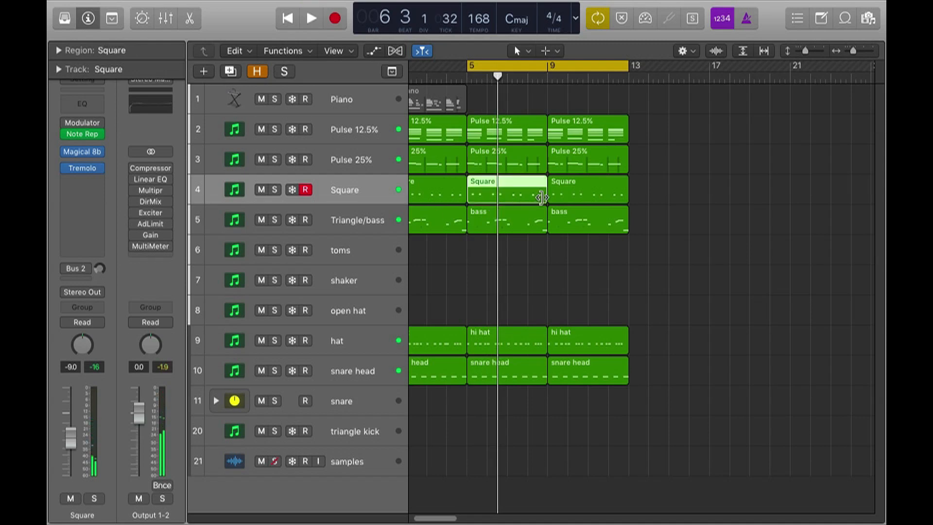
pyautogui.press('m')
pyautogui.click(589, 195)
pyautogui.press('m')
pyautogui.press('space')
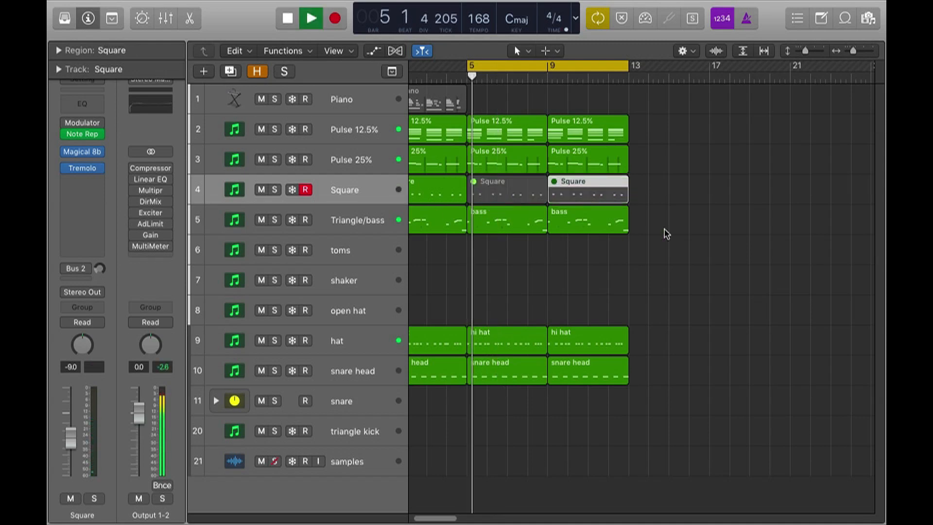
pyautogui.click(666, 234)
pyautogui.press('space')
# Unmute the Square regions at bars 5 and 9
pyautogui.click(555, 211)
pyautogui.click(541, 197)
pyautogui.press('m')
pyautogui.click(582, 194)
pyautogui.press('m')
# Mute the Pulse 25% regions at bars 5 and 9 and start playback
pyautogui.click(512, 166)
pyautogui.press('m')
pyautogui.click(585, 166)
pyautogui.press('m')
pyautogui.click(678, 239)
pyautogui.press('space')
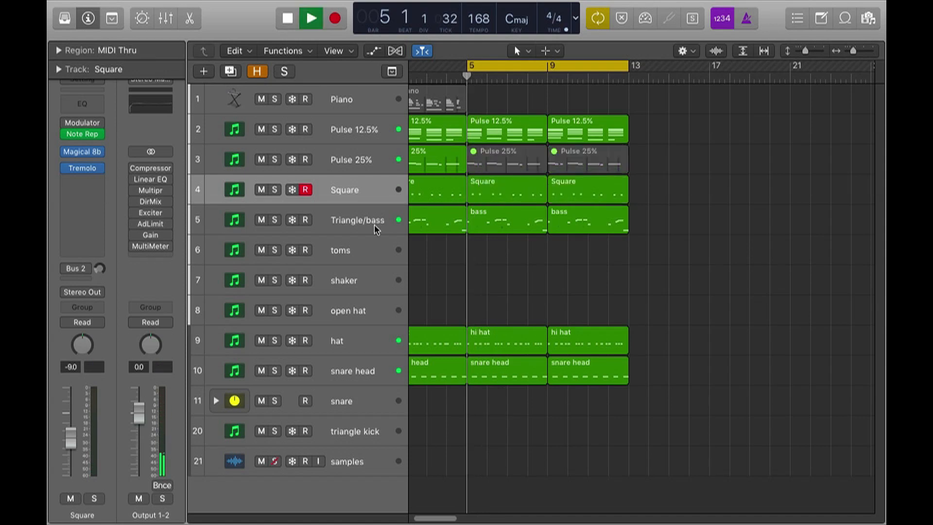
# Select the Pulse 25% track and delete its two muted regions between bars 5 and 13
pyautogui.click(340, 167)
pyautogui.click(664, 189)
pyautogui.moveTo(669, 167); pyautogui.dragTo(512, 160)
pyautogui.press('Delete')
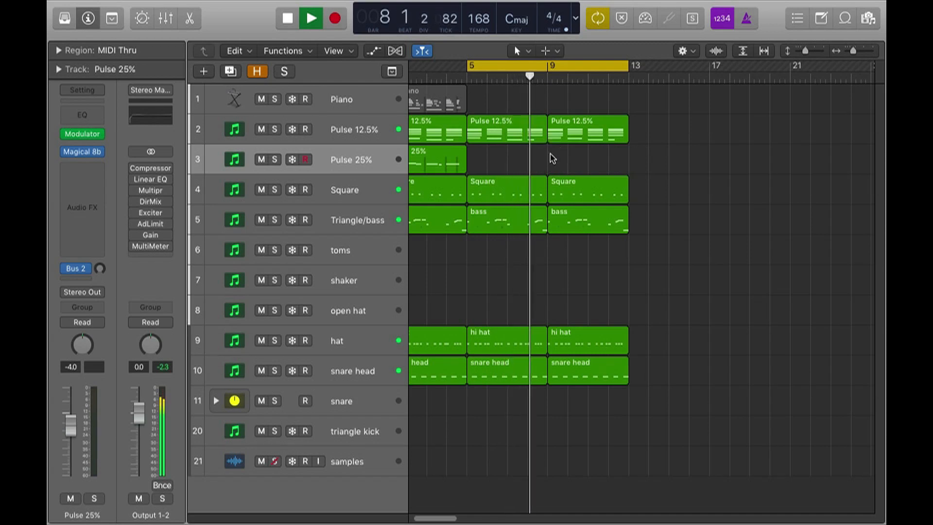
# Turn on Low Latency mode and record a new Pulse 25% melody from bar 5 to bar 13
pyautogui.click(642, 17)
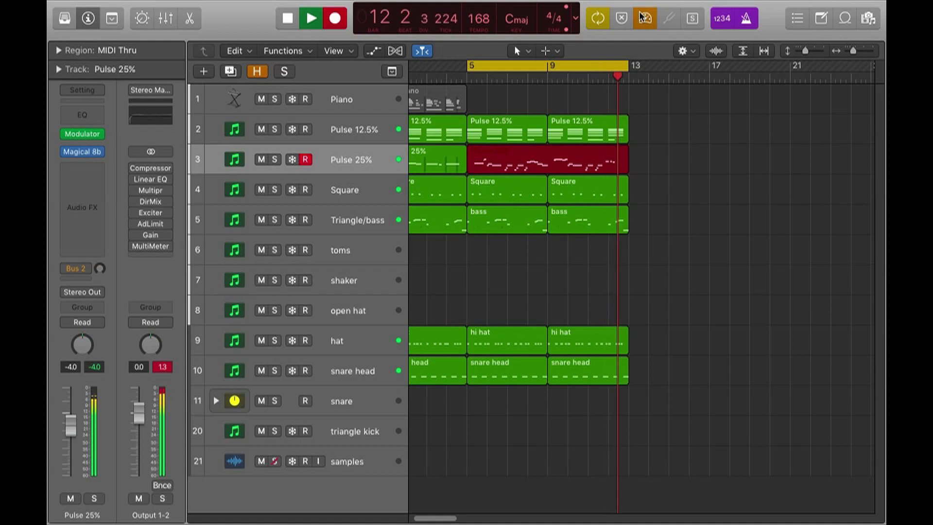
pyautogui.press('space')
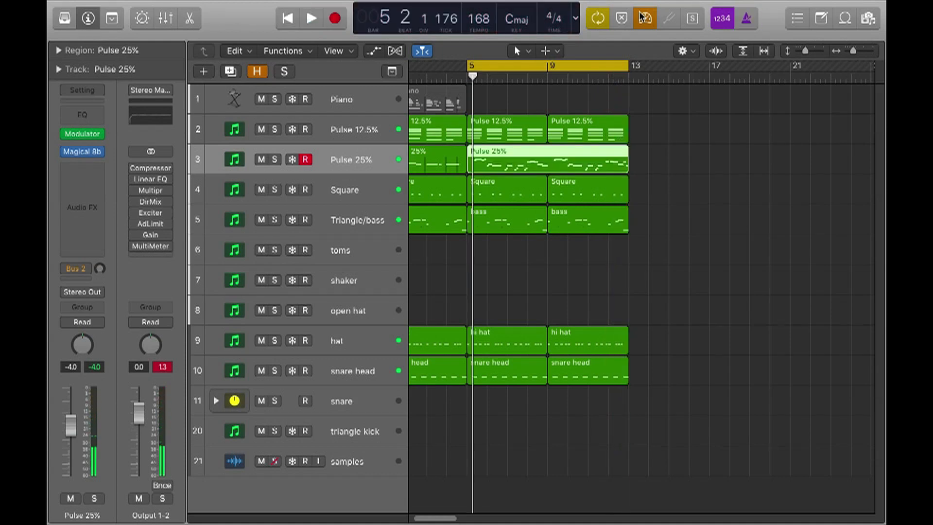
pyautogui.click(770, 245)
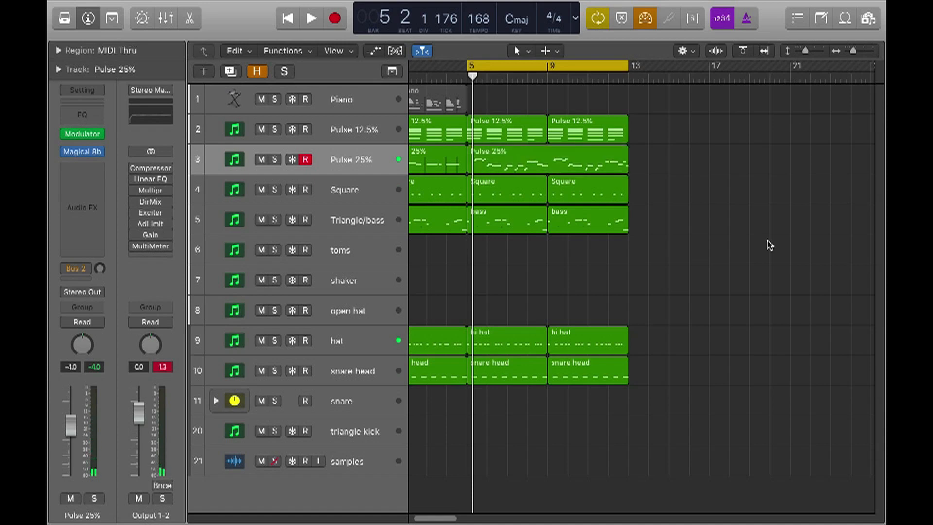
# Open the new Pulse 25% region in the Piano Roll, swap the pitches of its last two notes and play it back
pyautogui.doubleClick(535, 164)
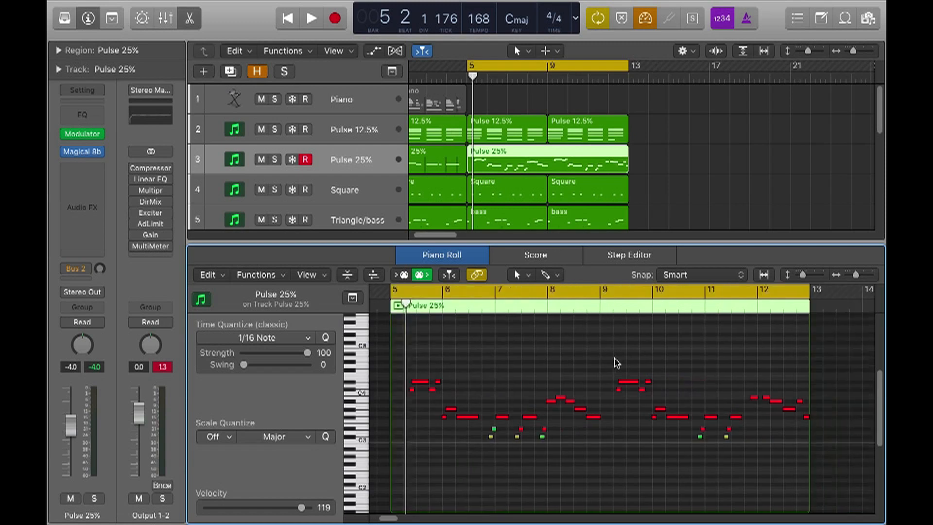
pyautogui.click(800, 401)
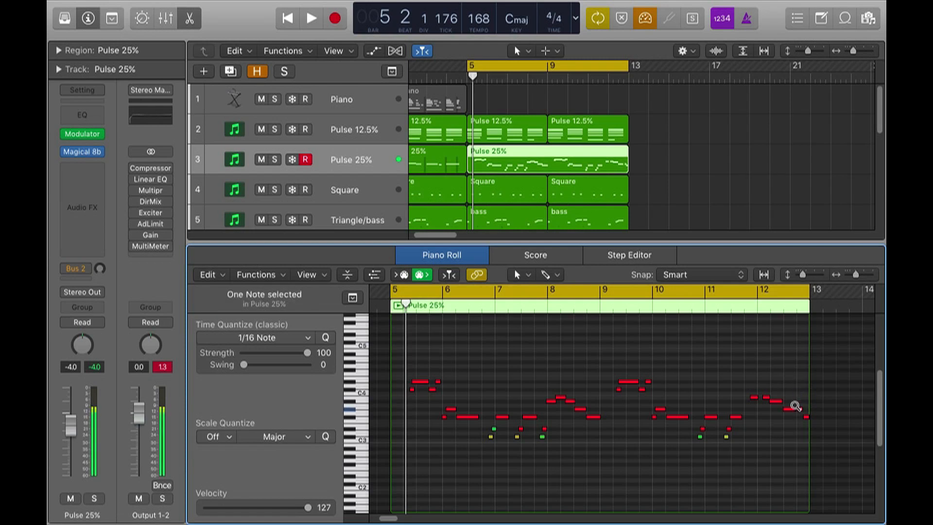
pyautogui.hotkey('alt', 'Up')
pyautogui.press('space')
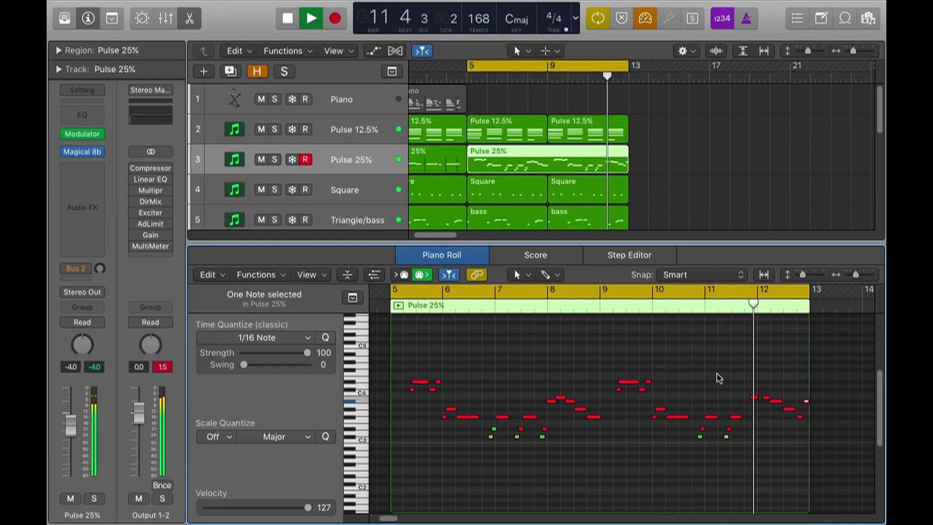
pyautogui.press('space')
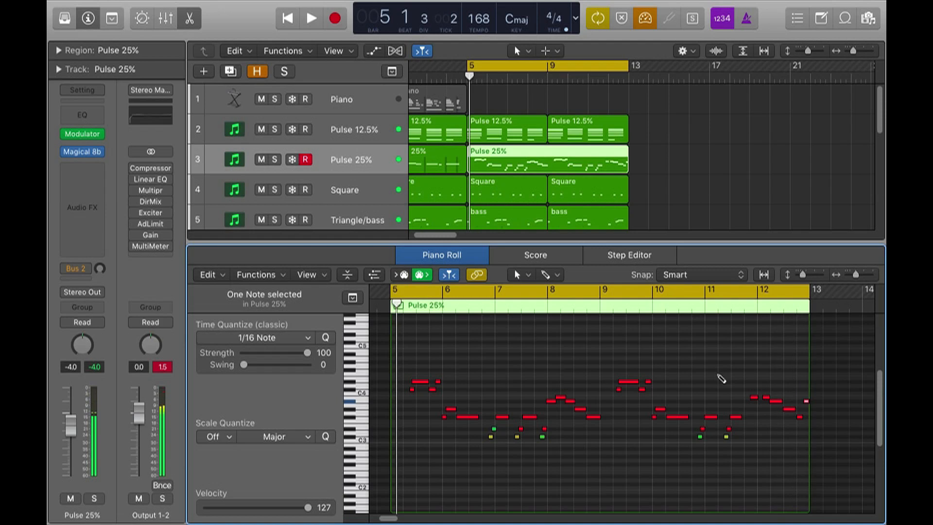
# Raise the first two notes of the closing phrase around bar 12 to D#4 and the third to C#4
pyautogui.press('super+Right')
pyautogui.press('super+Down')
pyautogui.hscroll(10, 719, 379)
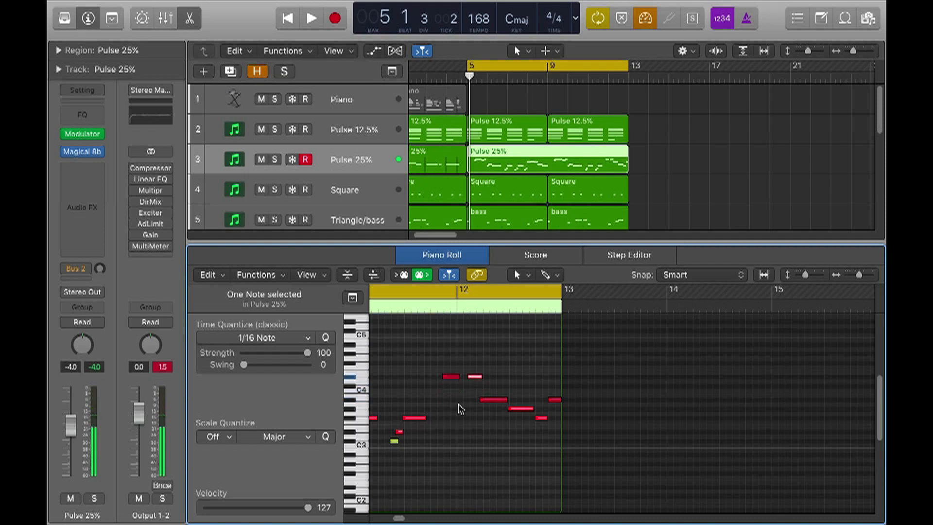
pyautogui.press('Up')
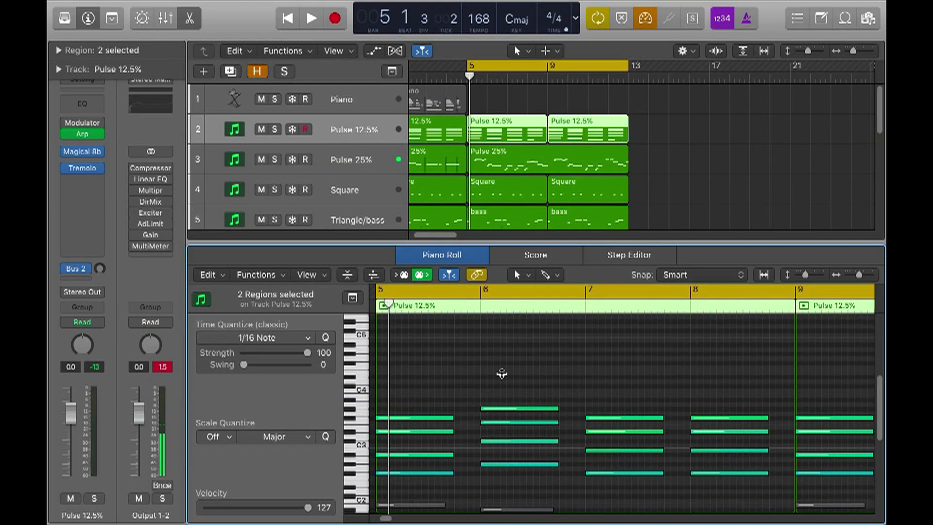
pyautogui.click(545, 163)
pyautogui.hscroll(6, 591, 387)
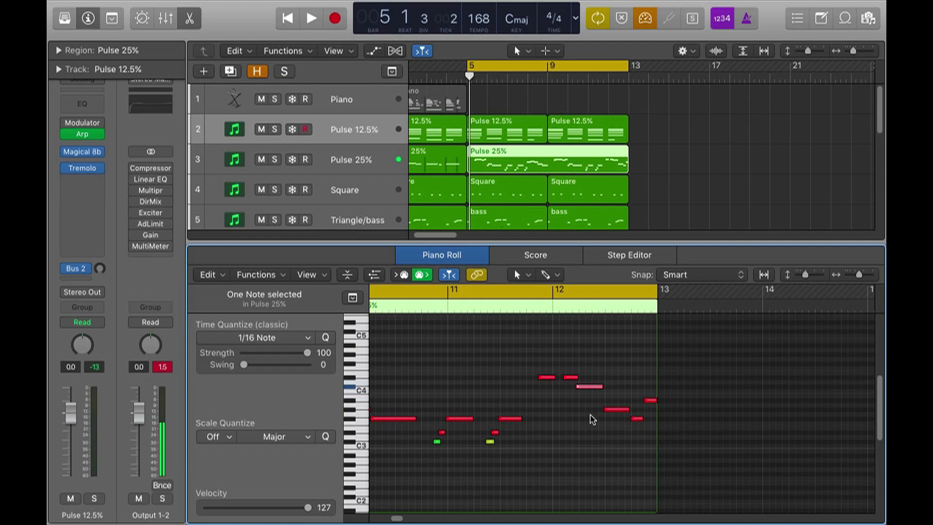
pyautogui.click(608, 389)
# With cycling off, shorten the C#4 note in bar 12 to 0 0 2 112 and quantize the closing six notes to 1/16
pyautogui.press('c')
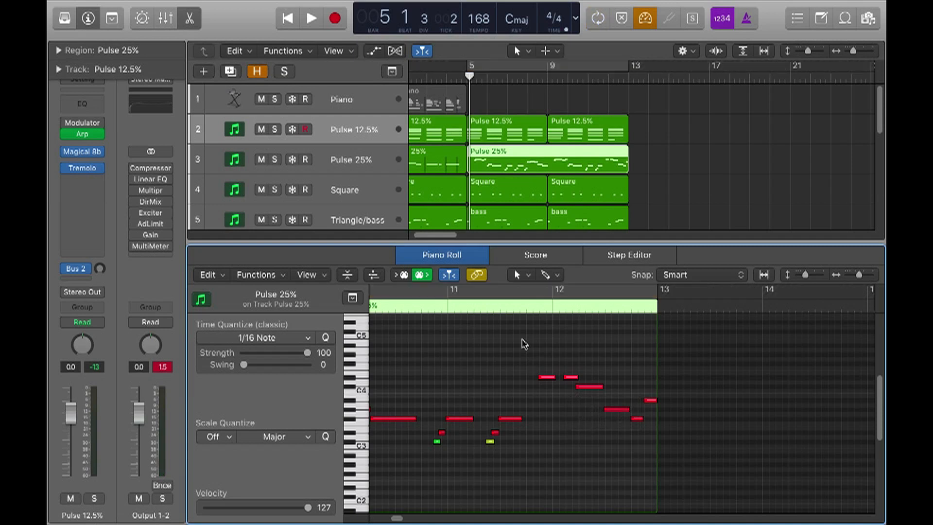
pyautogui.doubleClick(520, 310)
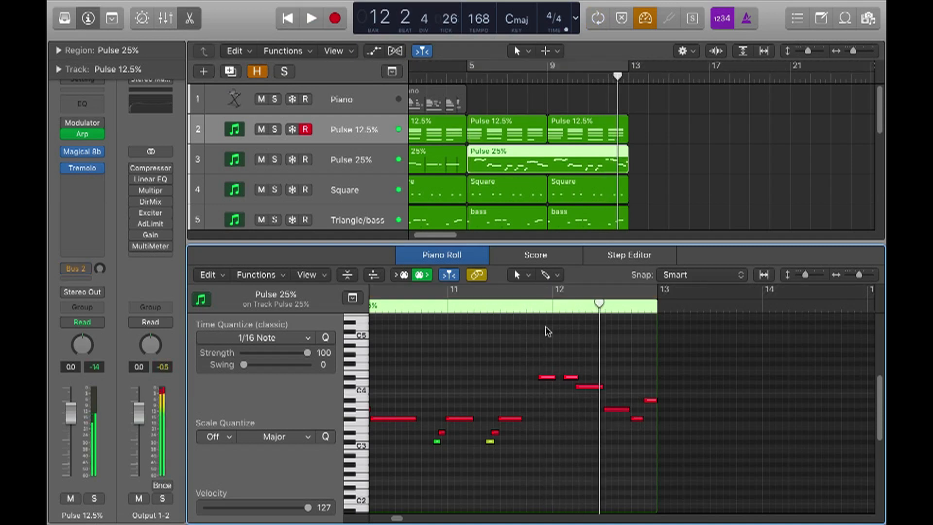
pyautogui.moveTo(600, 391); pyautogui.dragTo(587, 389)
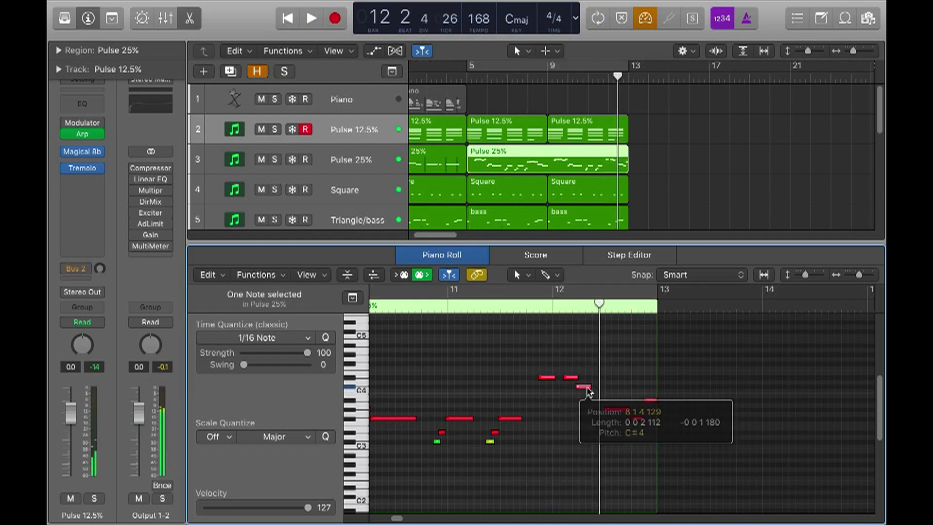
pyautogui.moveTo(536, 346); pyautogui.dragTo(686, 455)
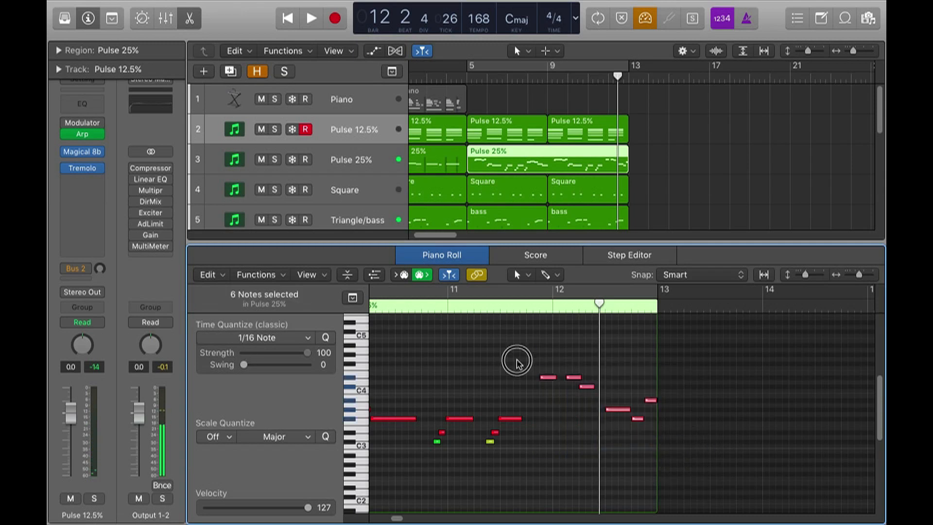
pyautogui.click(537, 361)
# Copy the shortened C#4 note to D#4 directly after it and play the closing phrase
pyautogui.moveTo(586, 388); pyautogui.dragTo(599, 378)
pyautogui.press('space')
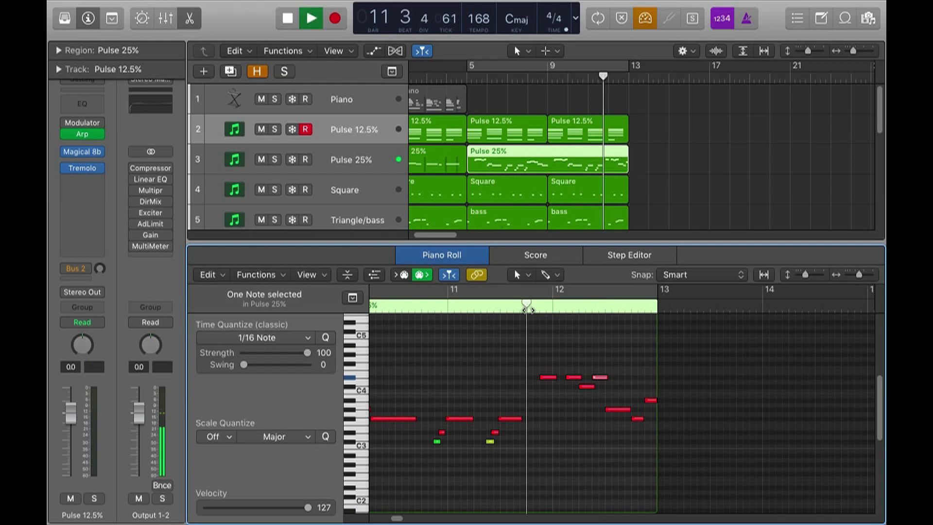
pyautogui.press('space')
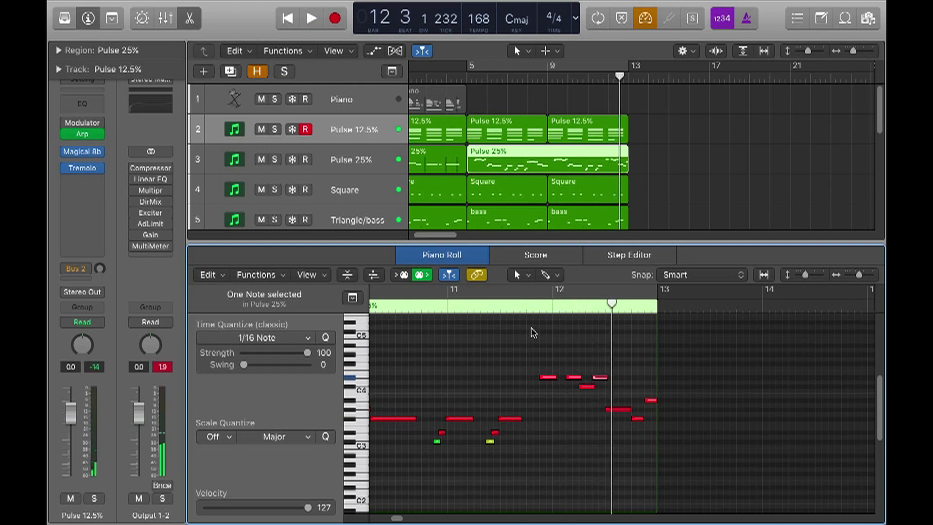
# Turn cycling back on, play from bar 5 and quantize all notes of the Pulse 25% region to 1/16
pyautogui.press('c')
pyautogui.press('space')
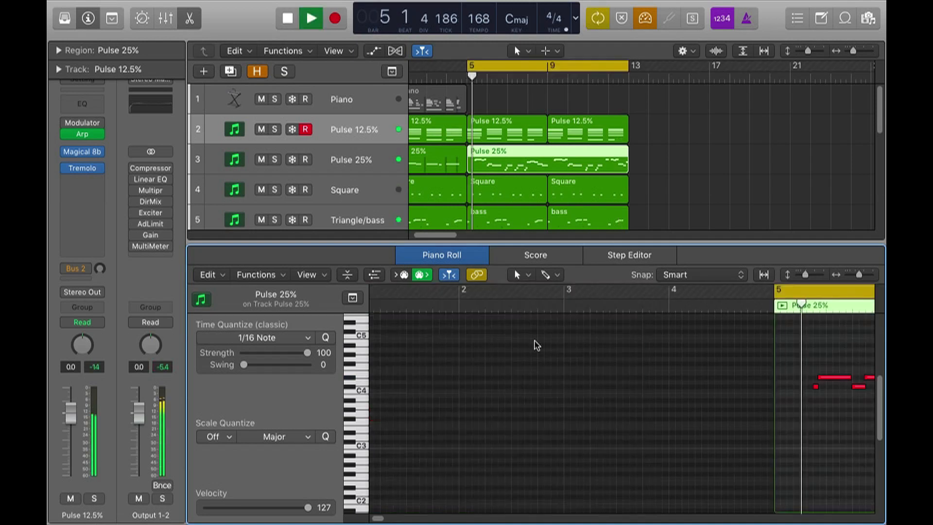
pyautogui.press('z')
pyautogui.hscroll(3, 535, 350)
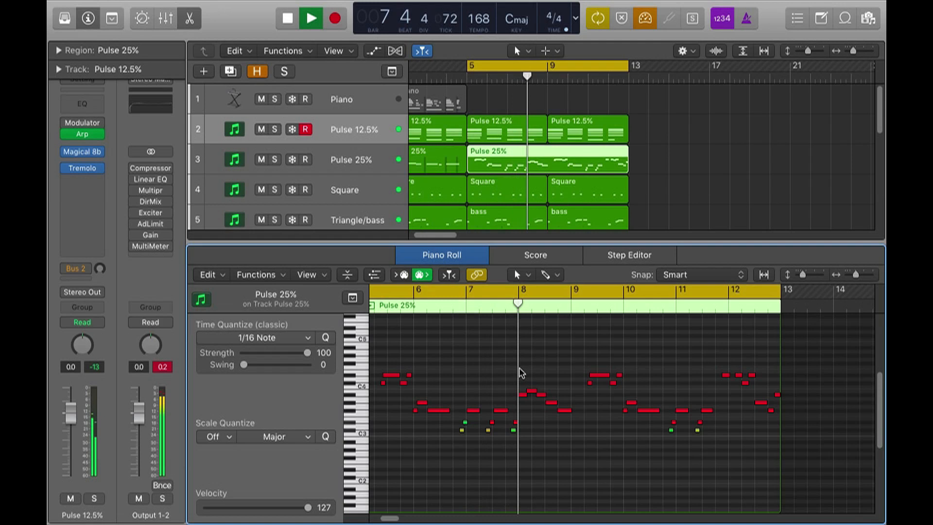
pyautogui.press('super+a')
pyautogui.press('q')
pyautogui.moveTo(450, 359); pyautogui.dragTo(510, 356)
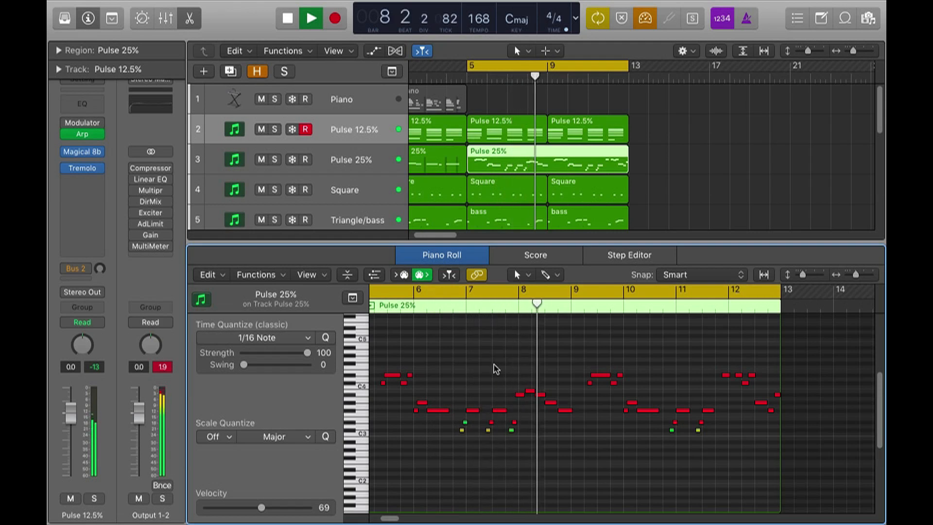
pyautogui.press('space')
# Turn cycling off and try a later start for the first note at bar 8 while playing the passage
pyautogui.scroll(3, 496, 369)
pyautogui.hscroll(-2, 495, 370)
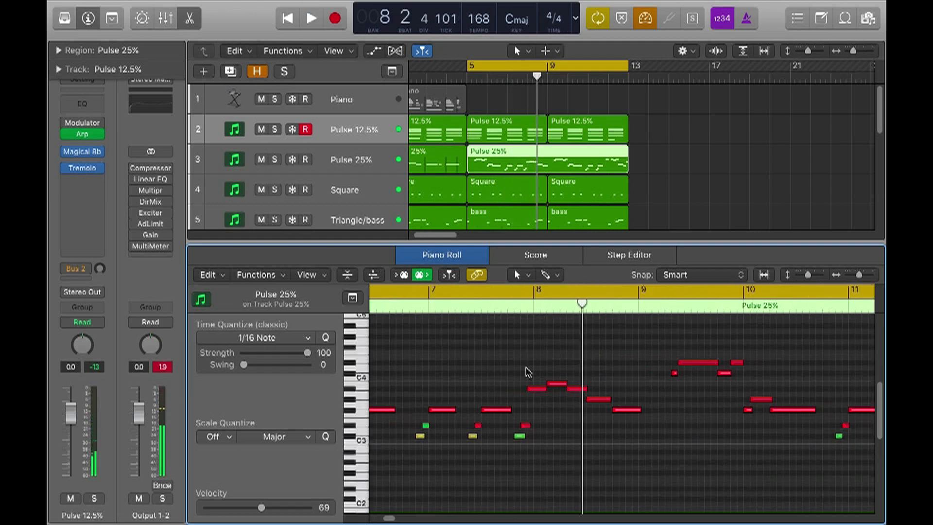
pyautogui.moveTo(529, 387); pyautogui.dragTo(559, 384)
pyautogui.press('c')
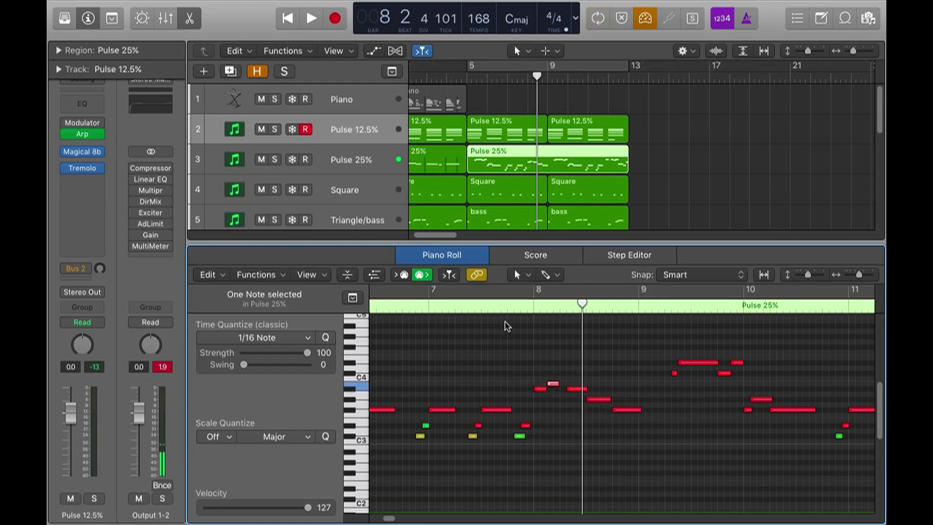
pyautogui.doubleClick(493, 306)
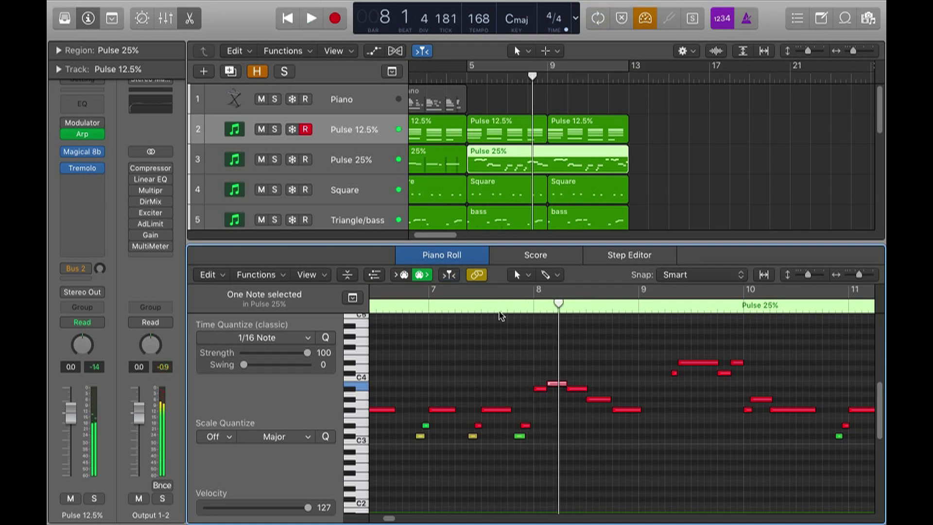
pyautogui.moveTo(535, 391); pyautogui.dragTo(528, 389)
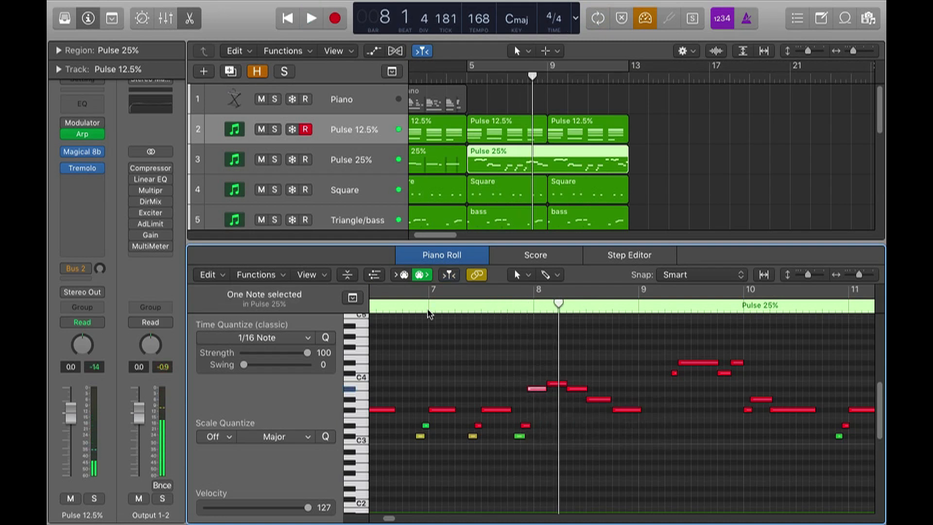
pyautogui.press('space')
pyautogui.press('space')
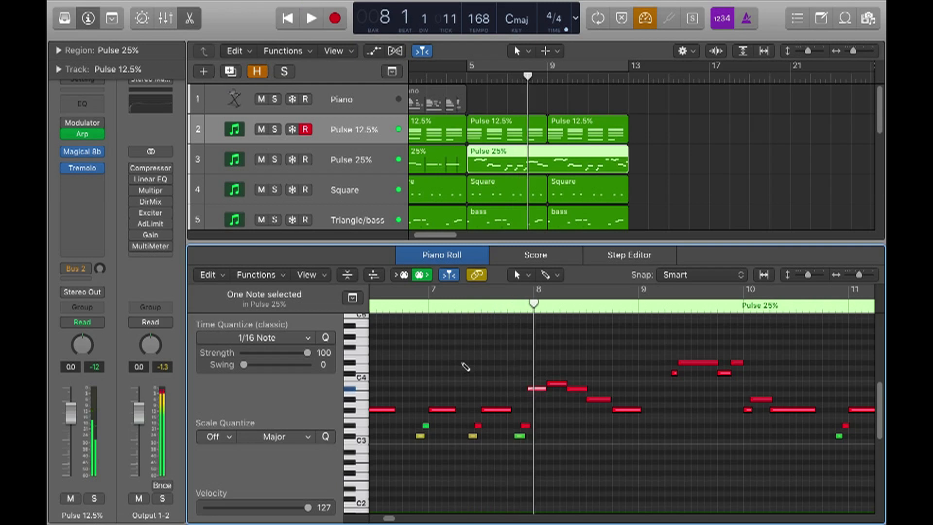
# Trim the first note's start to bar 8, move the two notes before it a sixteenth later and play the passage
pyautogui.press('super+Right')
pyautogui.press('super+Right')
pyautogui.press('super+Down')
pyautogui.moveTo(522, 382); pyautogui.dragTo(519, 447)
pyautogui.click(388, 292)
pyautogui.press('space')
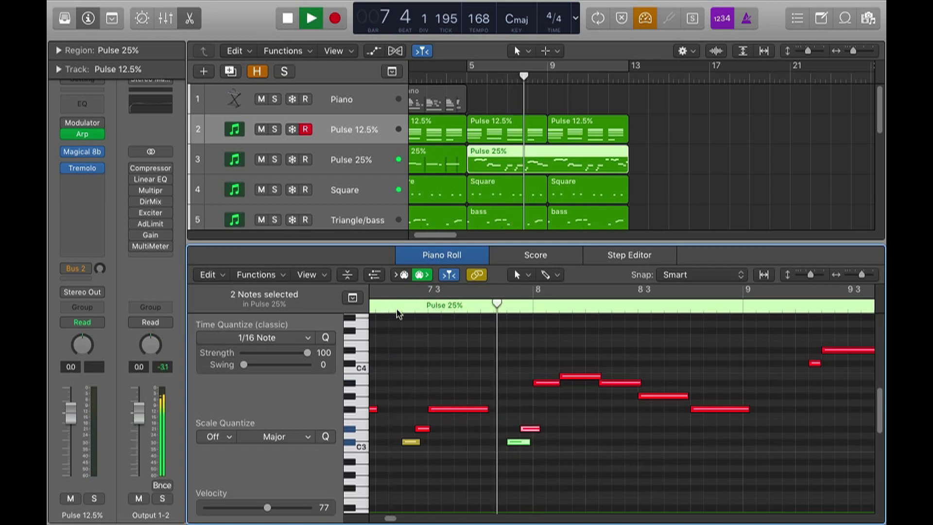
pyautogui.press('space')
pyautogui.click(517, 362)
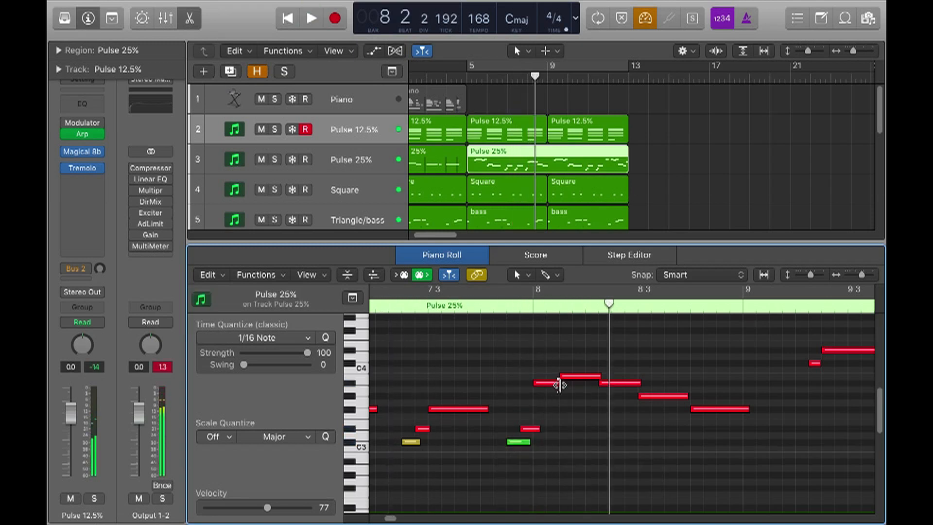
# Lengthen the first note of bar 8 by a sixteenth and start the second note where it ends
pyautogui.click(560, 385)
pyautogui.moveTo(559, 381); pyautogui.dragTo(572, 381)
pyautogui.click(586, 360)
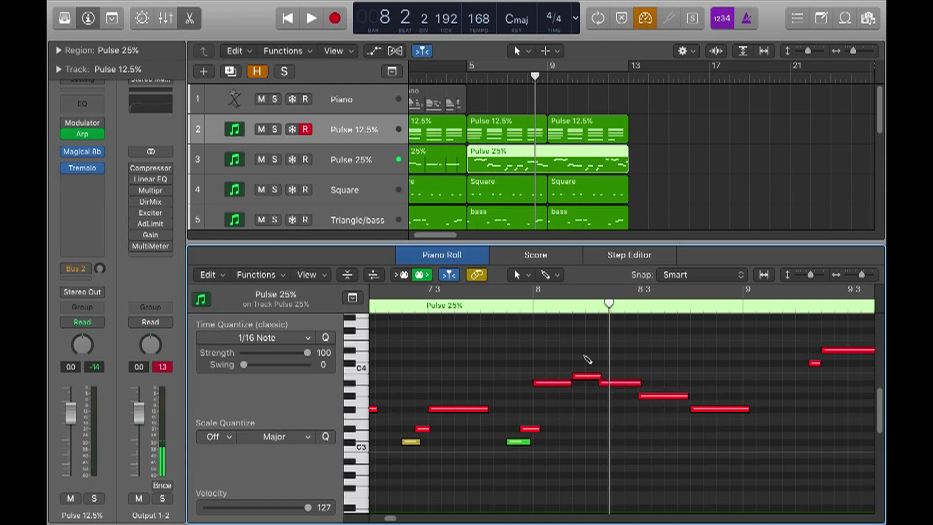
# Move the last three notes of bar 8 a sixteenth later, extend the second note to meet them and play the passage
pyautogui.moveTo(579, 358); pyautogui.dragTo(754, 438)
pyautogui.moveTo(593, 380); pyautogui.dragTo(574, 378)
pyautogui.click(583, 375)
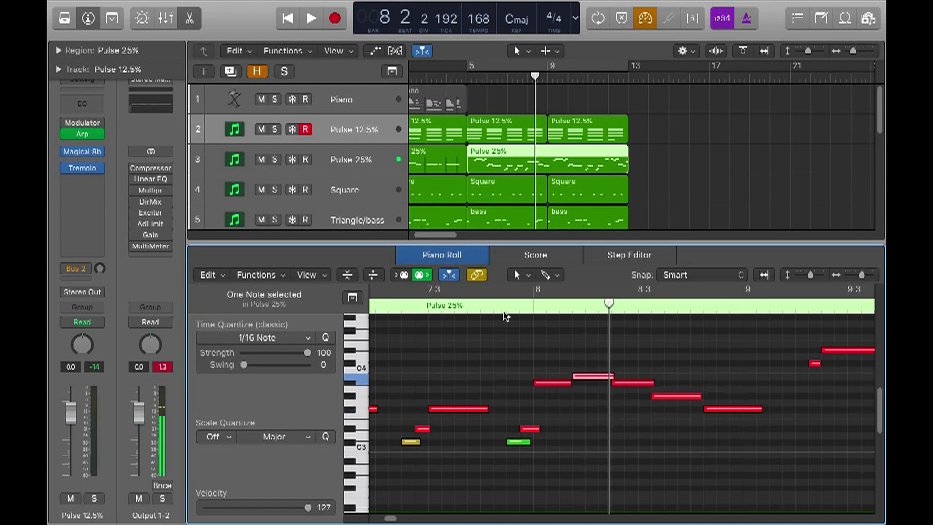
pyautogui.press('space')
pyautogui.click(619, 351)
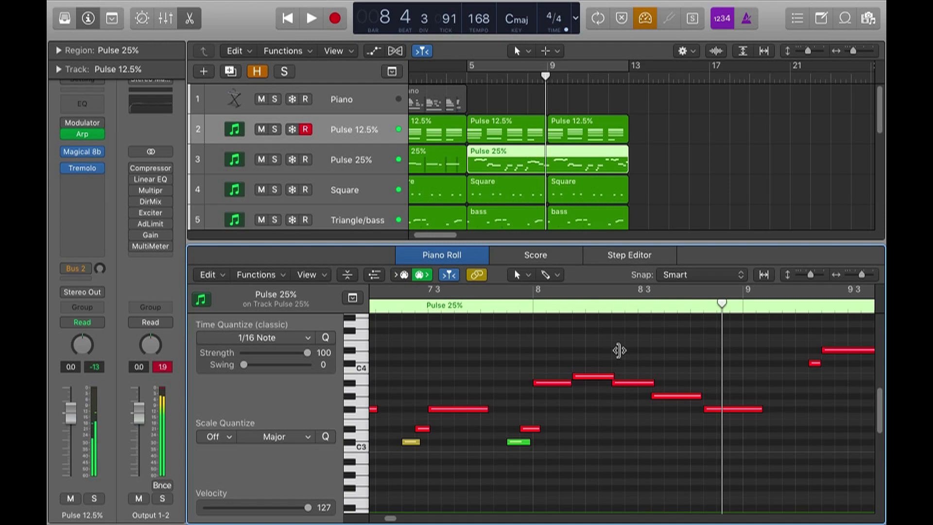
# Shorten the third note of bar 8, move the last two notes a sixteenth earlier and start playback before bar 8
pyautogui.moveTo(654, 386)
pyautogui.mouseDown()
pyautogui.moveTo(630, 384)
pyautogui.moveTo(708, 412)
pyautogui.moveTo(666, 397)
pyautogui.mouseUp()
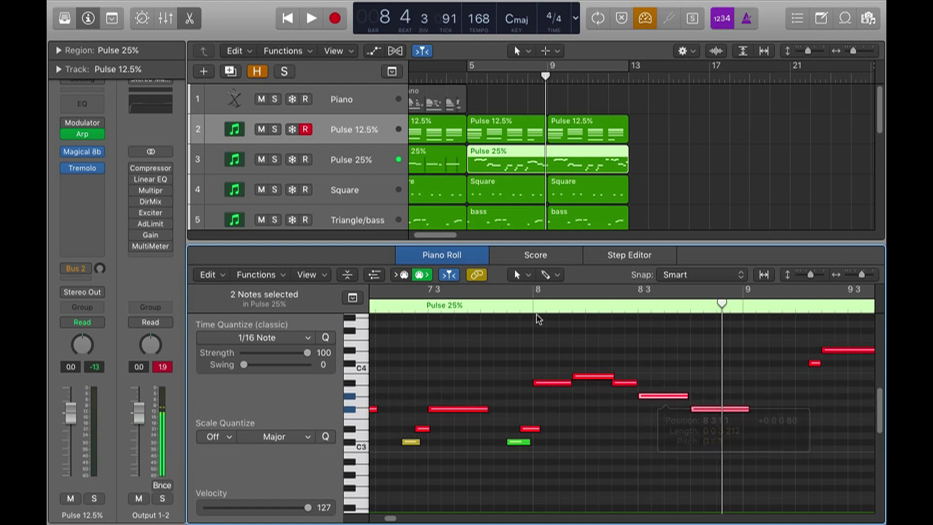
pyautogui.doubleClick(515, 294)
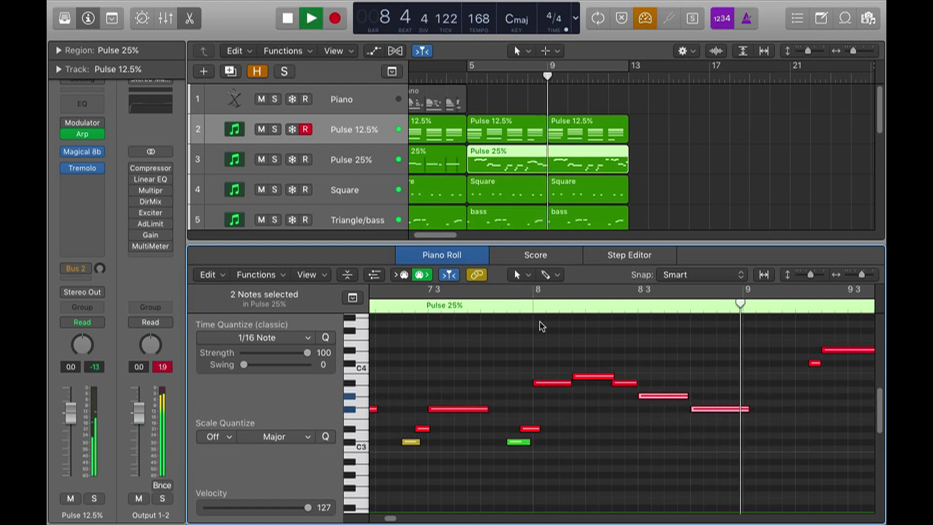
# Shorten the last note of bar 8 to end at bar 9 and trim the two short pickup notes before bar 8
pyautogui.click(667, 373)
pyautogui.moveTo(748, 410); pyautogui.dragTo(742, 410)
pyautogui.click(504, 360)
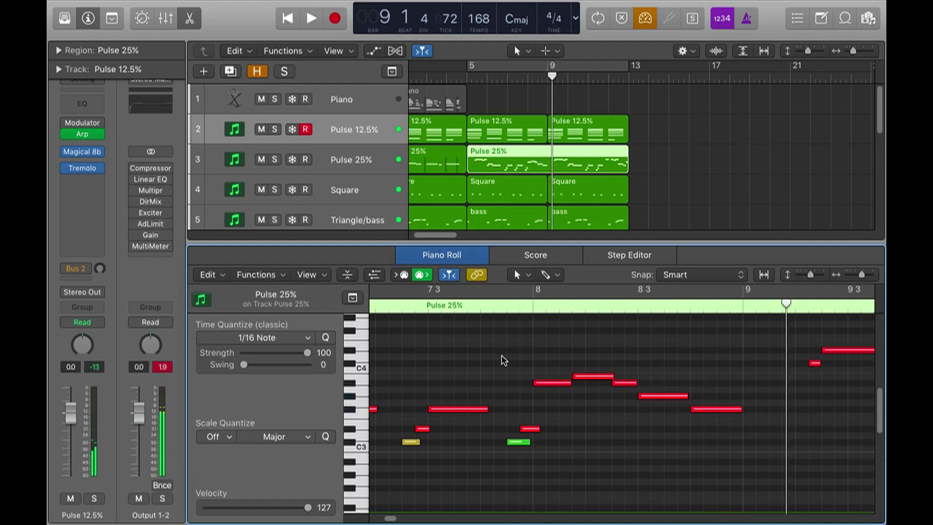
pyautogui.moveTo(537, 430); pyautogui.dragTo(517, 442)
pyautogui.click(509, 412)
# Trim the short pickup notes in the middle of bar 7 and the two just before bar 7
pyautogui.press('super+Left')
pyautogui.press('super+Left')
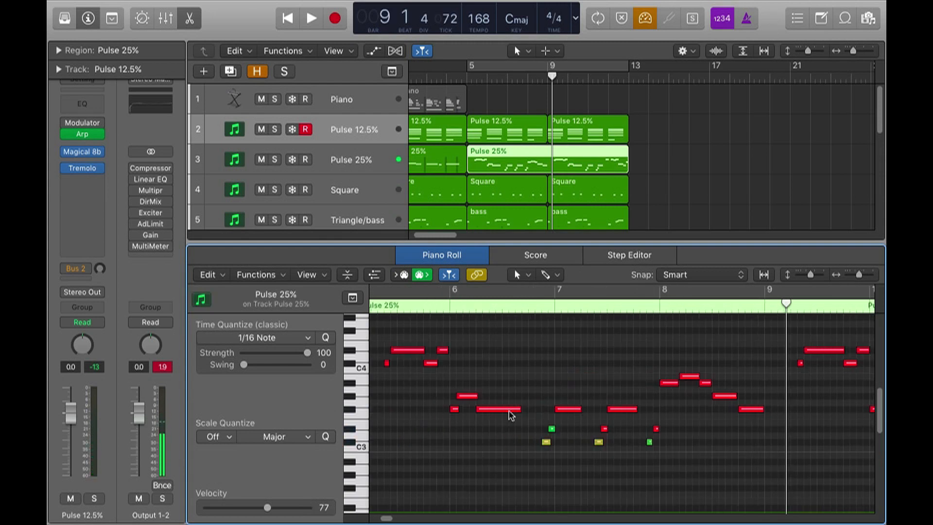
pyautogui.press('super+Up')
pyautogui.press('super+Right')
pyautogui.press('super+Right')
pyautogui.press('super+Down')
pyautogui.press('super+Down')
pyautogui.hscroll(-3, 543, 418)
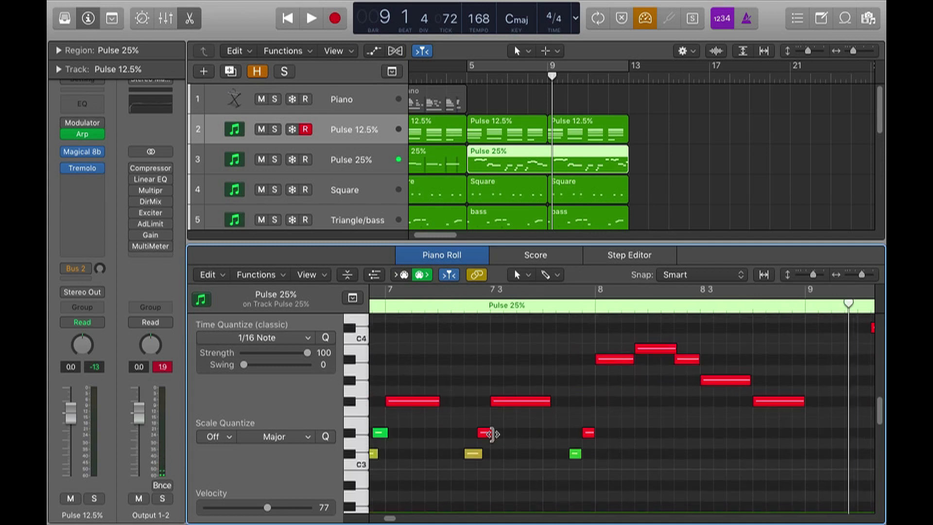
pyautogui.click(478, 453)
pyautogui.hscroll(-3, 601, 431)
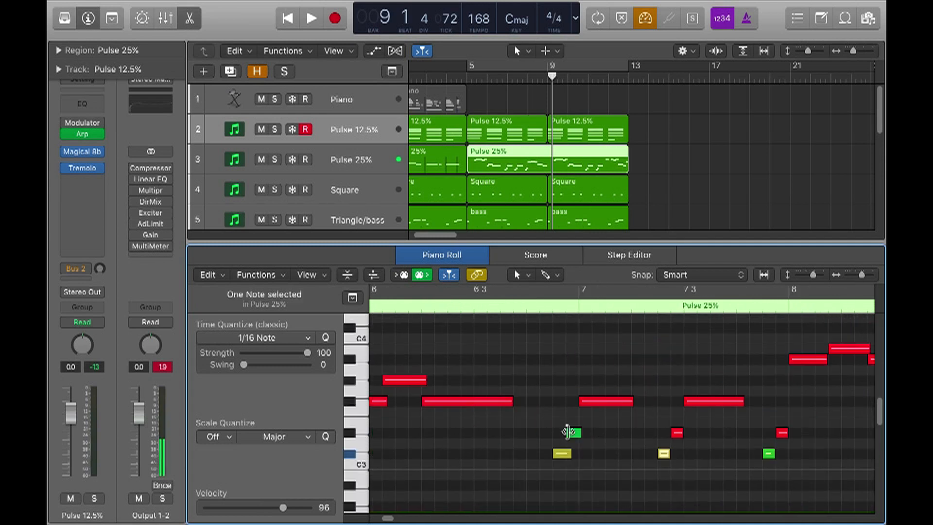
pyautogui.moveTo(578, 432); pyautogui.dragTo(562, 454)
# Resize bar 5's notes to meet end to end, making the first a sixteenth long and the last two sixteenths, ending at bar 6
pyautogui.hscroll(-3, 520, 455)
pyautogui.moveTo(562, 384); pyautogui.dragTo(555, 361)
pyautogui.hscroll(-2, 516, 405)
pyautogui.scroll(2, 517, 405)
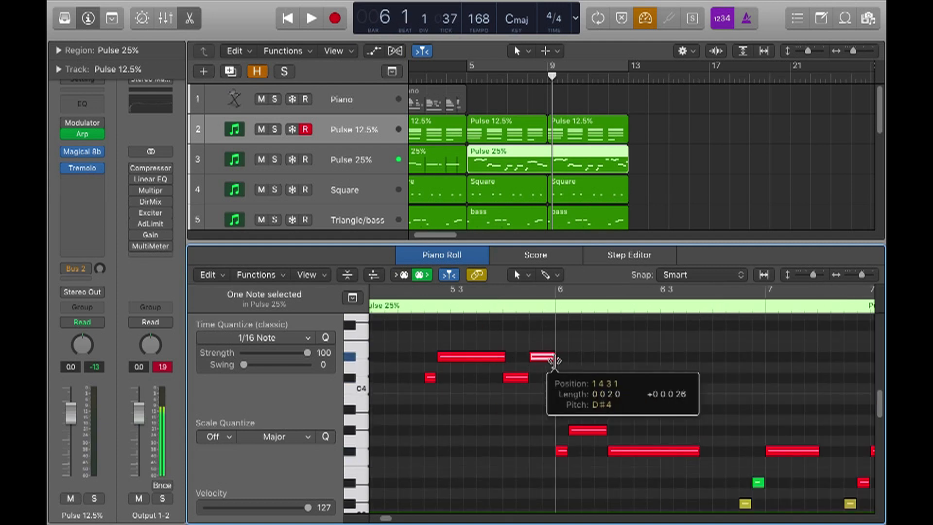
pyautogui.moveTo(435, 377); pyautogui.dragTo(436, 377)
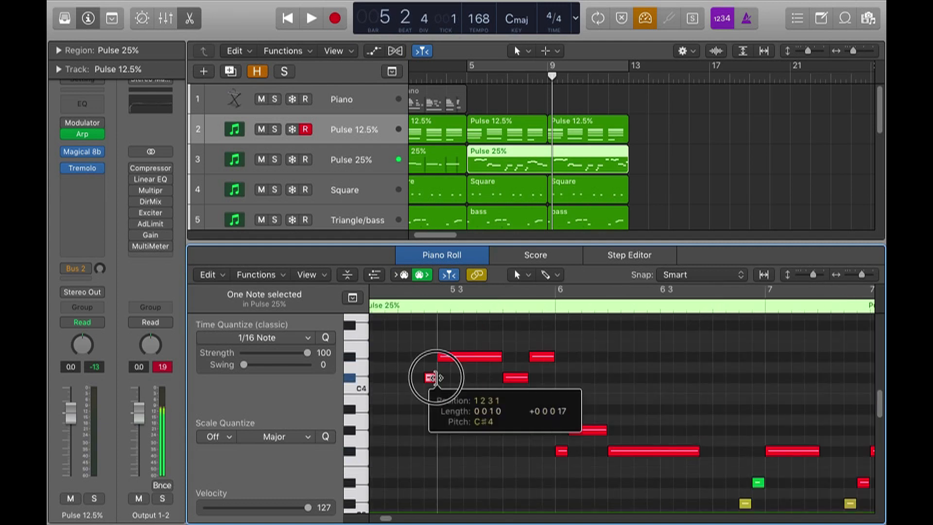
pyautogui.hscroll(-4, 442, 386)
# Trim the overlapping notes of bar 8 so that each ends where the following note starts
pyautogui.hscroll(15, 450, 390)
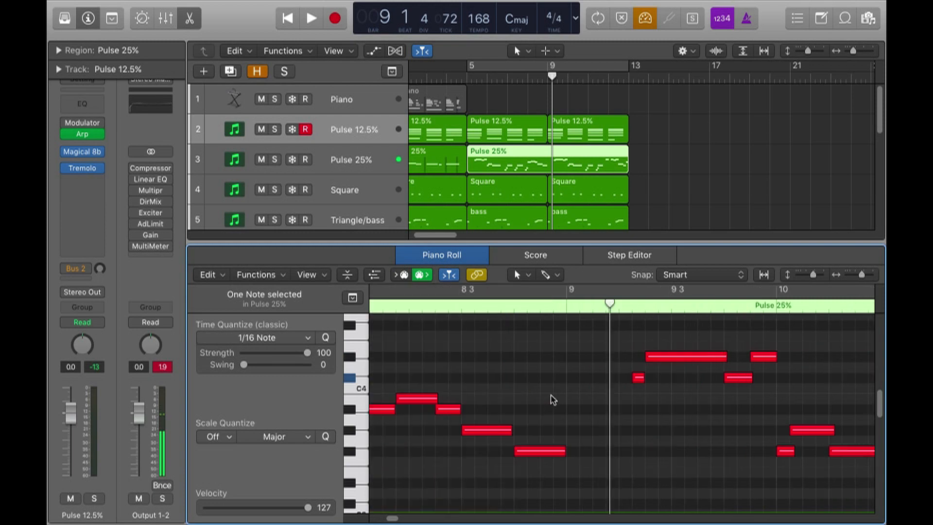
pyautogui.click(434, 400)
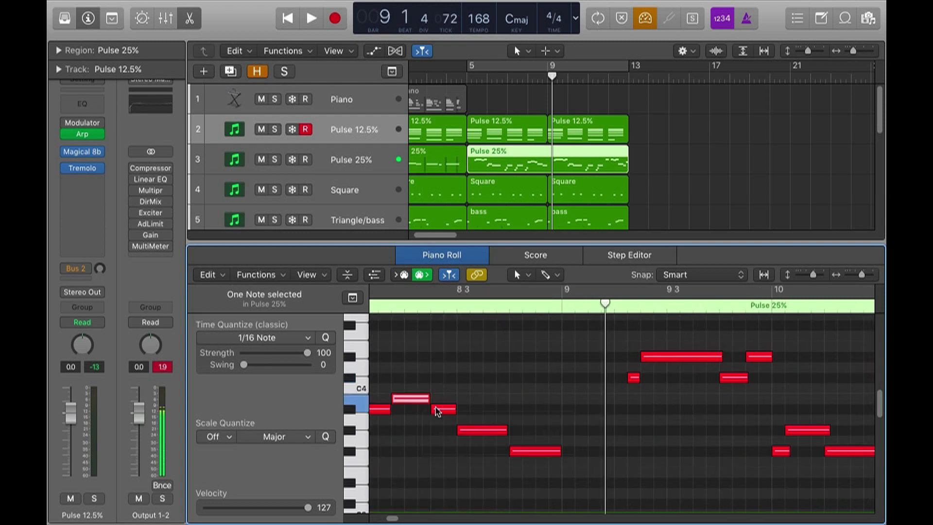
pyautogui.click(389, 412)
pyautogui.click(455, 409)
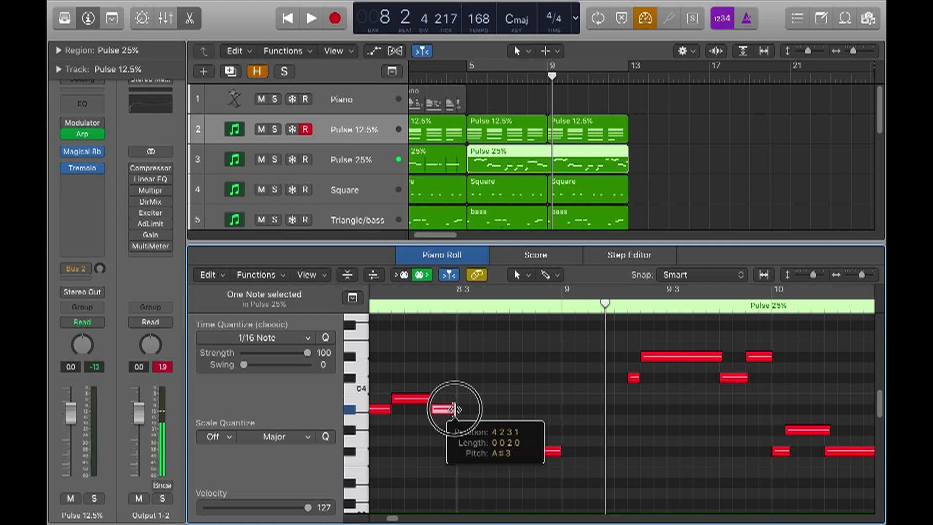
pyautogui.click(500, 430)
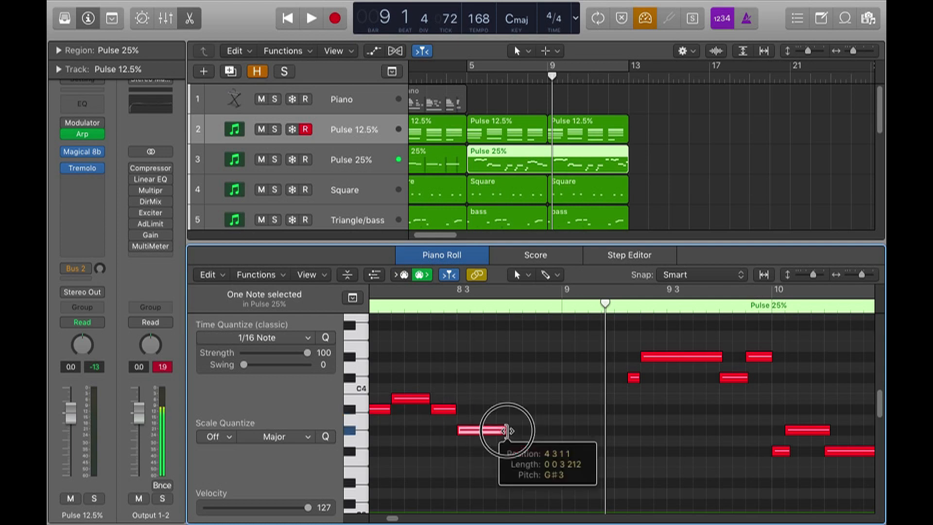
pyautogui.click(559, 450)
# Set the first note of bar 9 to a sixteenth and trim the following notes so they meet end to end up to bar 10
pyautogui.click(633, 378)
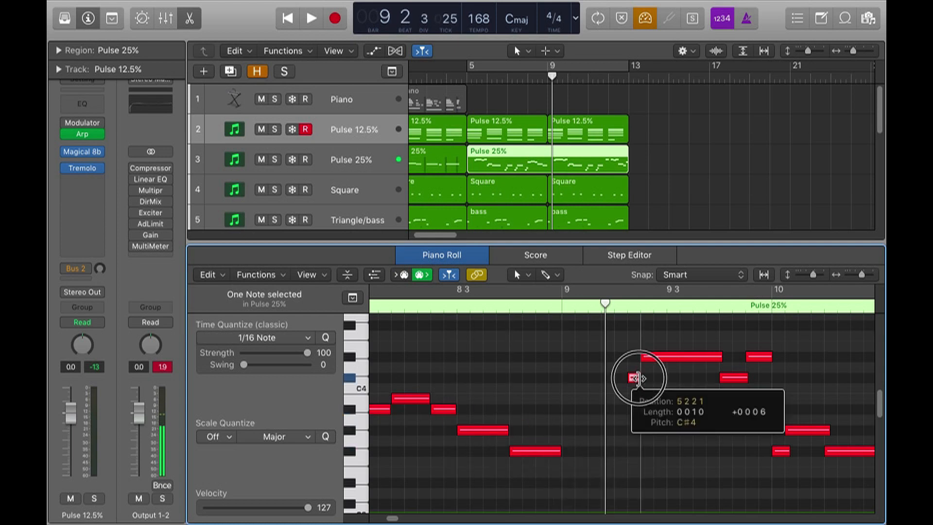
pyautogui.moveTo(722, 356); pyautogui.dragTo(747, 374)
pyautogui.click(763, 356)
pyautogui.hscroll(5, 719, 428)
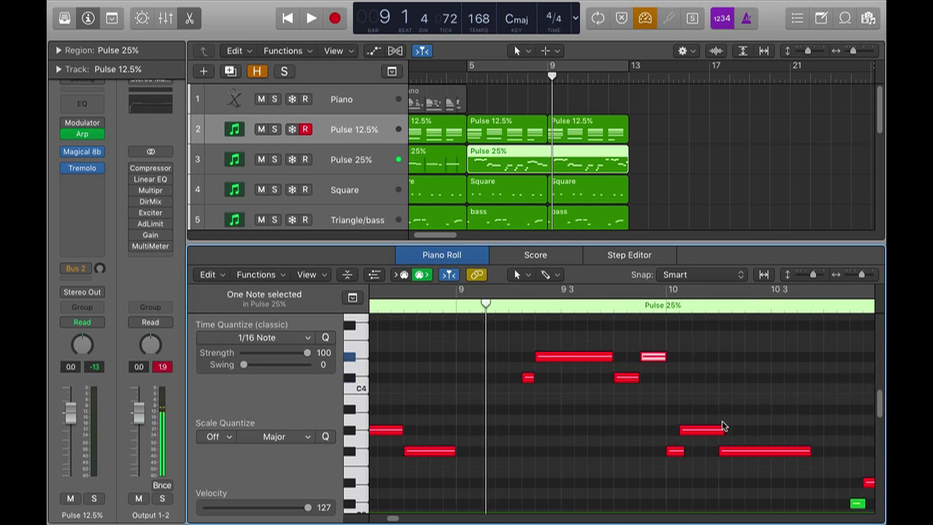
# Shorten the first two notes of bar 10 so that each ends where the following note starts
pyautogui.moveTo(660, 451); pyautogui.dragTo(657, 451)
pyautogui.moveTo(701, 430); pyautogui.dragTo(683, 452)
pyautogui.hscroll(4, 747, 447)
# Play from bar 9 beat 3 and trim the short pickup notes before bar 11 and before its third beat
pyautogui.click(446, 306)
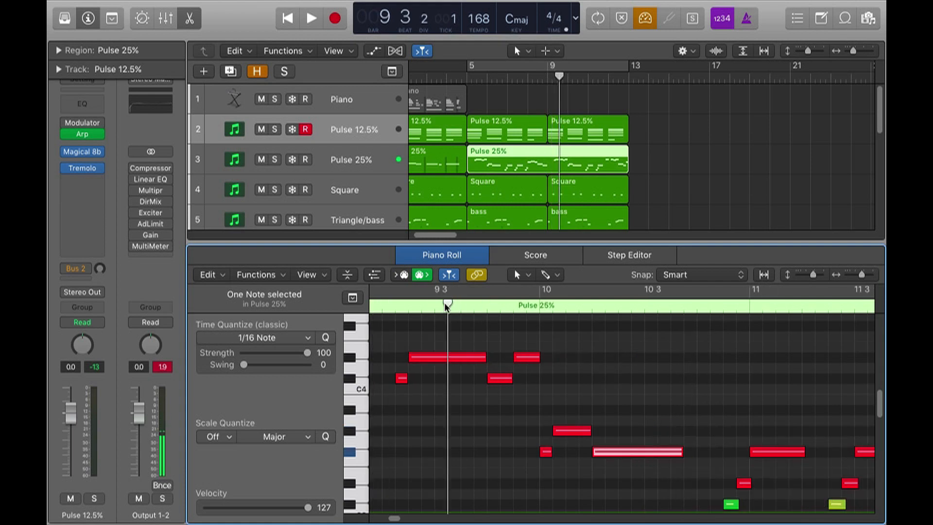
pyautogui.press('space')
pyautogui.scroll(-5, 540, 369)
pyautogui.hscroll(4, 539, 370)
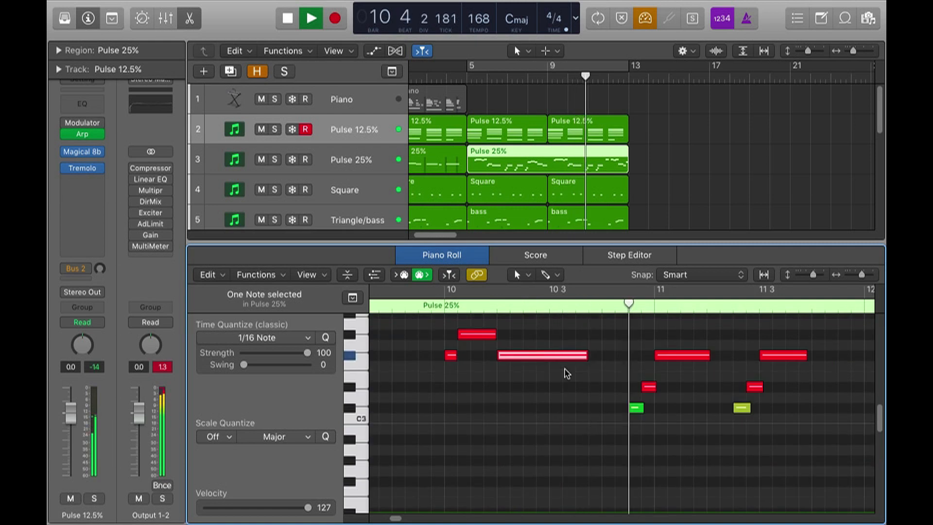
pyautogui.press('space')
pyautogui.click(636, 407)
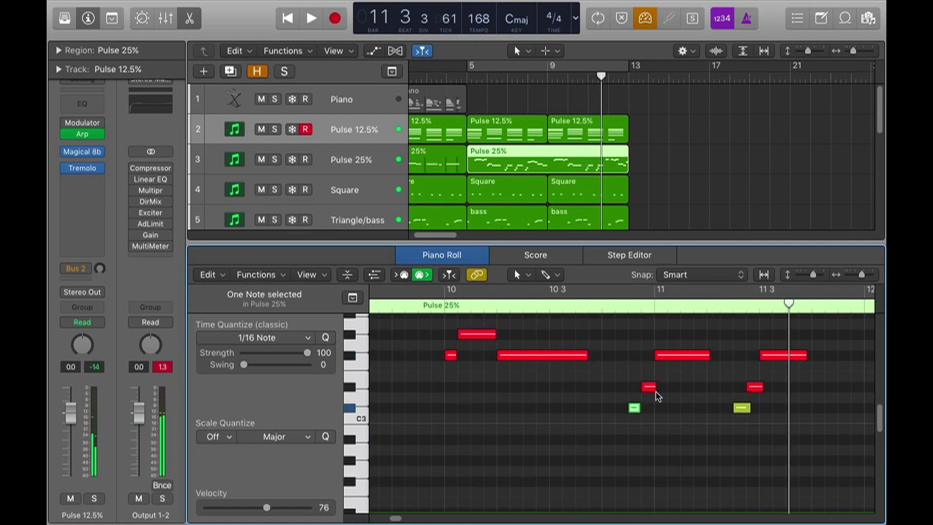
pyautogui.moveTo(656, 390); pyautogui.dragTo(654, 390)
pyautogui.moveTo(763, 388); pyautogui.dragTo(745, 407)
# Shorten both long notes of bar 11 and play the passage from late in bar 10
pyautogui.hscroll(2, 660, 355)
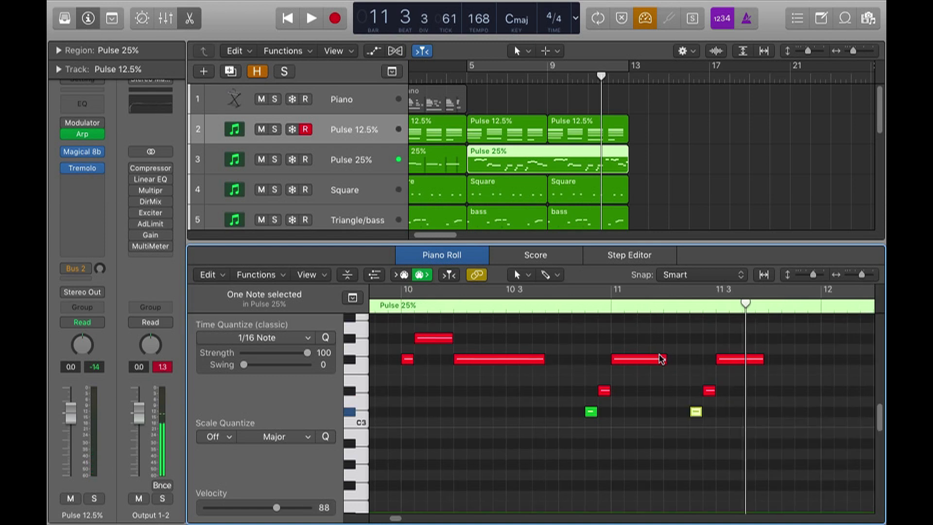
pyautogui.moveTo(660, 364); pyautogui.dragTo(676, 367)
pyautogui.moveTo(761, 364); pyautogui.dragTo(754, 360)
pyautogui.doubleClick(574, 305)
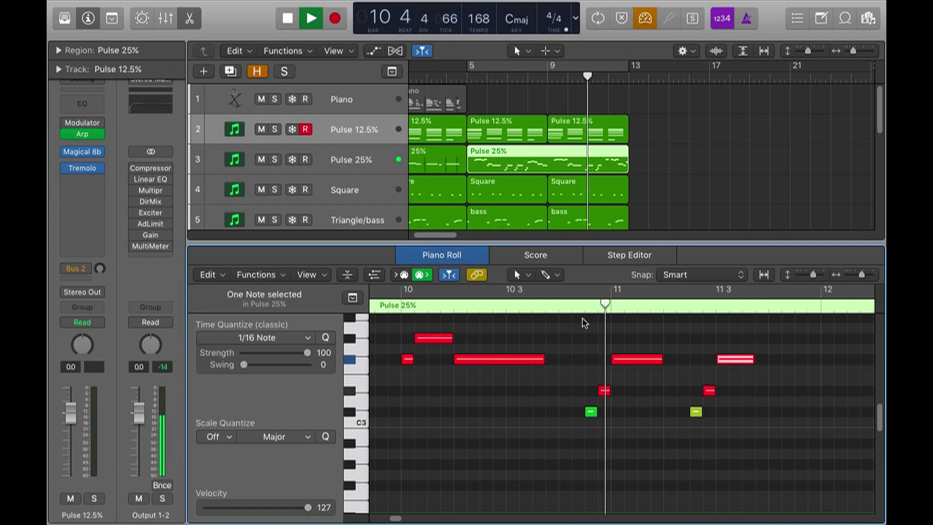
pyautogui.hscroll(4, 554, 375)
pyautogui.press('space')
# Trim the overlapping notes in bar 12 to meet end to end and play the melody's ending
pyautogui.moveTo(671, 381); pyautogui.dragTo(685, 379)
pyautogui.scroll(3, 693, 387)
pyautogui.moveTo(747, 401)
pyautogui.mouseDown()
pyautogui.moveTo(685, 402)
pyautogui.moveTo(711, 423)
pyautogui.moveTo(738, 402)
pyautogui.mouseUp()
pyautogui.hscroll(5, 690, 402)
pyautogui.scroll(-2, 742, 423)
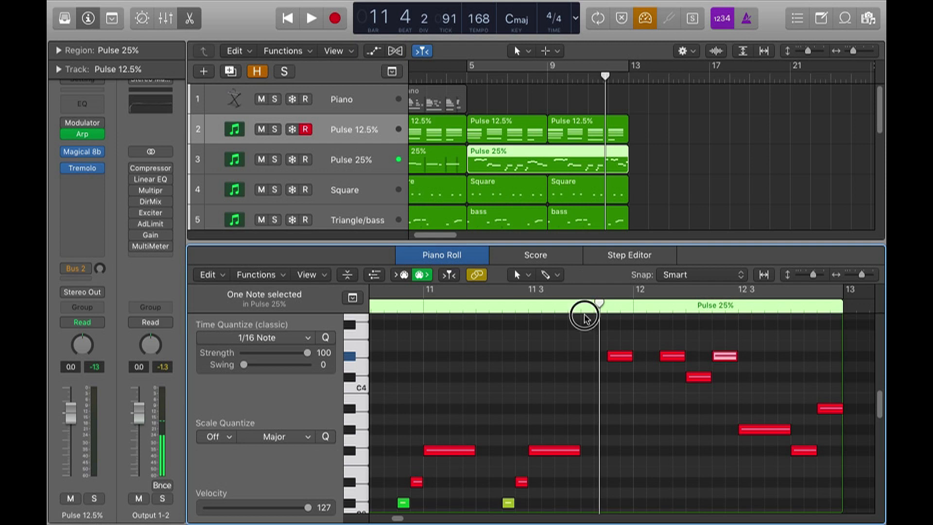
pyautogui.press('space')
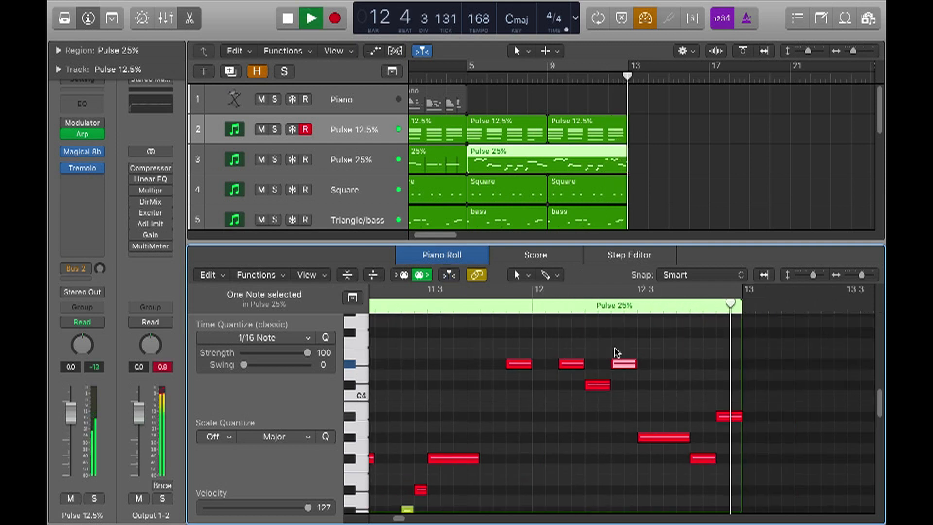
pyautogui.press('space')
# Turn on cycling over bars 5 to 12, close the piano roll and fit all regions in view
pyautogui.click(573, 364)
pyautogui.press('c')
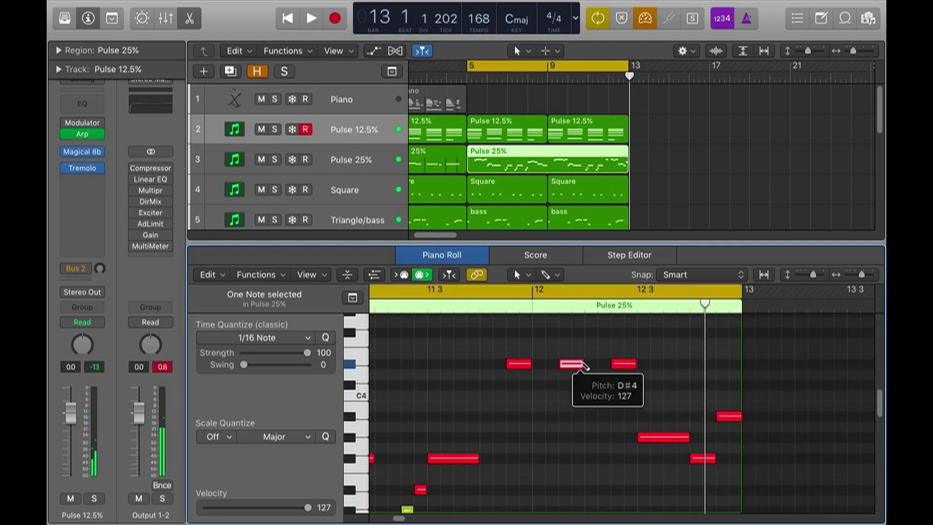
pyautogui.press('p')
pyautogui.click(754, 333)
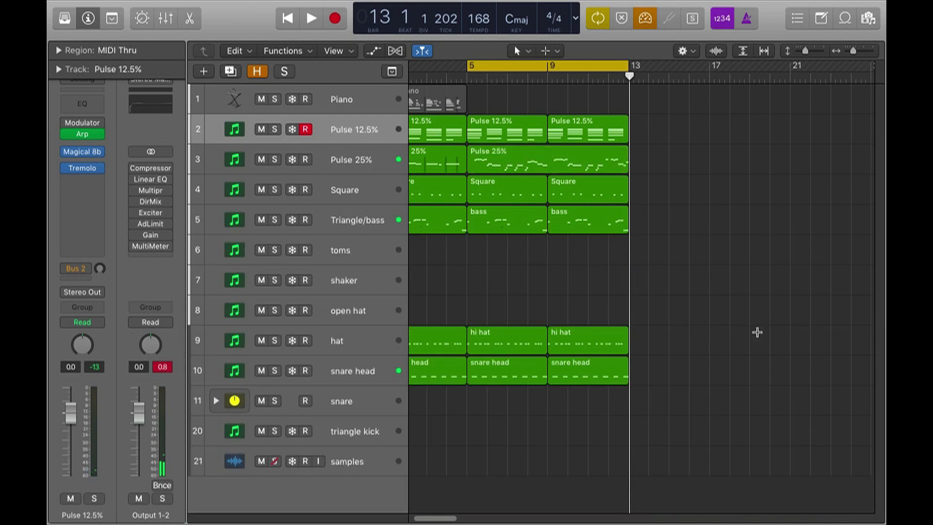
pyautogui.press('z')
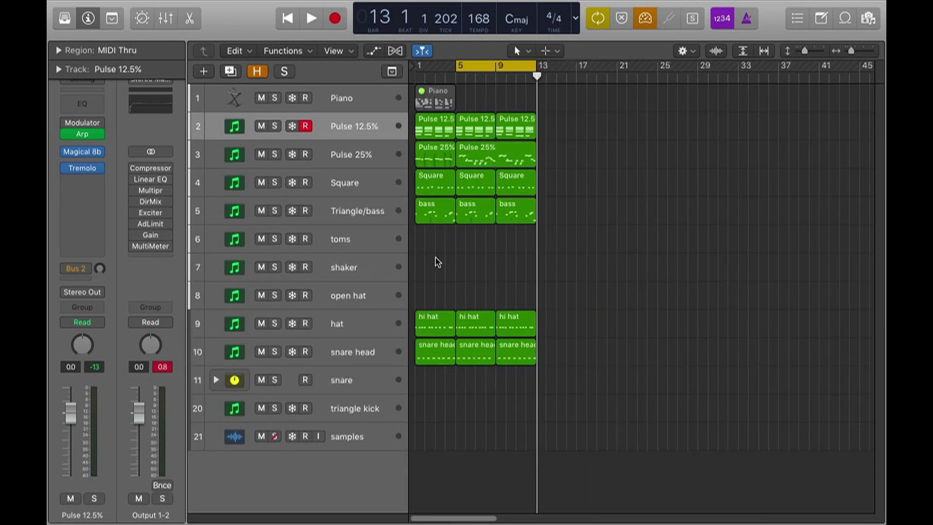
# Copy the hi hat, snare head, Pulse 12.5%, bass and Square regions to bar 13
pyautogui.moveTo(433, 332); pyautogui.dragTo(554, 335)
pyautogui.moveTo(526, 129); pyautogui.dragTo(567, 128)
pyautogui.click(519, 213)
pyautogui.moveTo(519, 212); pyautogui.dragTo(560, 211)
pyautogui.moveTo(516, 183); pyautogui.dragTo(557, 187)
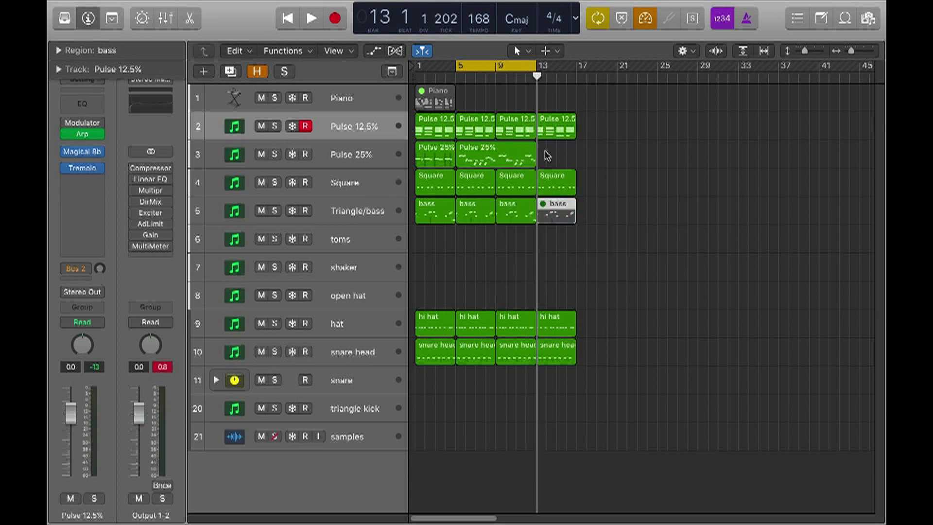
# Mute the bass region at bar 1, unmute the bass copy at bar 13 and play from the start
pyautogui.press('space')
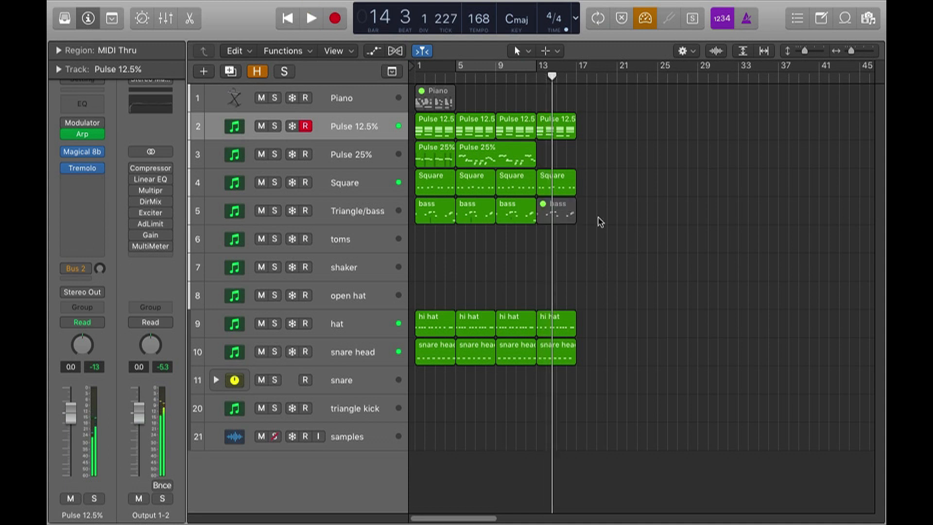
pyautogui.doubleClick(427, 209)
pyautogui.press('e')
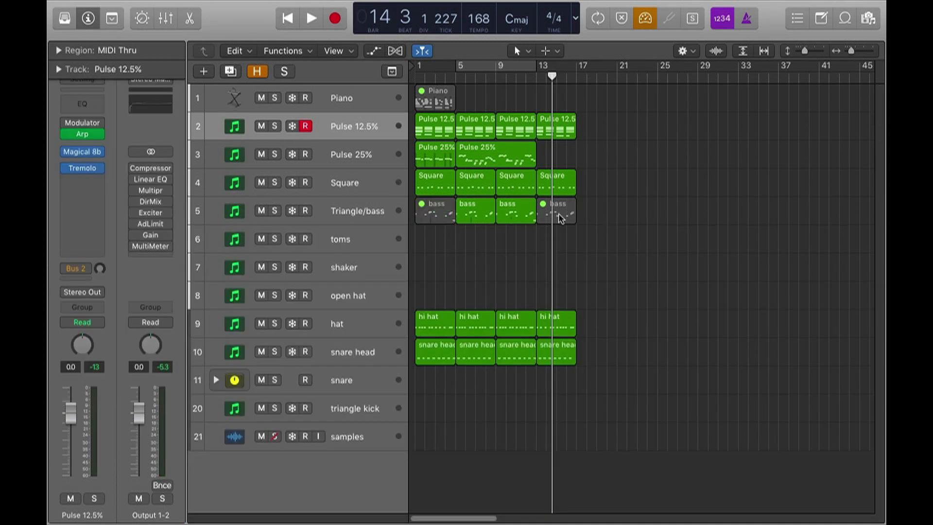
pyautogui.press('Return')
pyautogui.press('space')
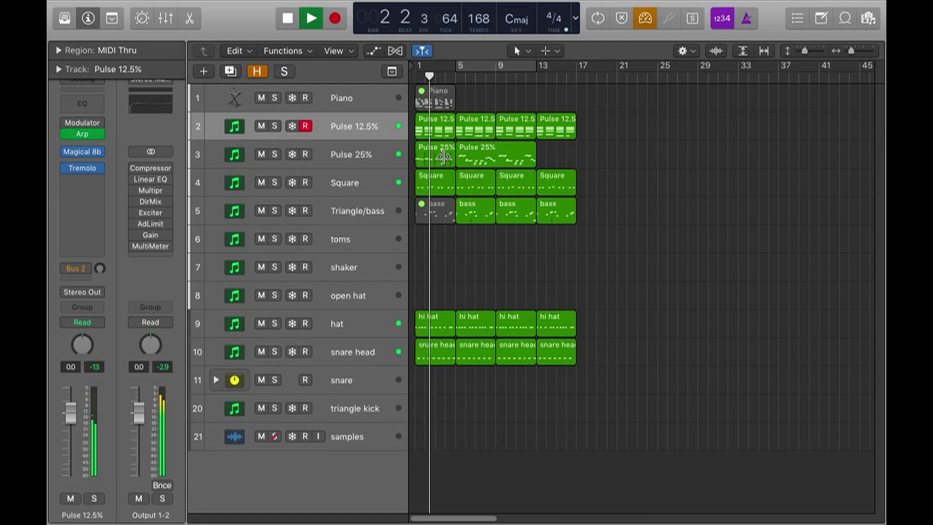
# Copy all regions except Piano four bars later, repeating the opening section at bar 5
pyautogui.press('space')
pyautogui.moveTo(635, 360); pyautogui.dragTo(435, 354)
pyautogui.click(469, 141)
# Mute the Pulse 25% region at bar 1 and play the arrangement from the start
pyautogui.click(440, 196)
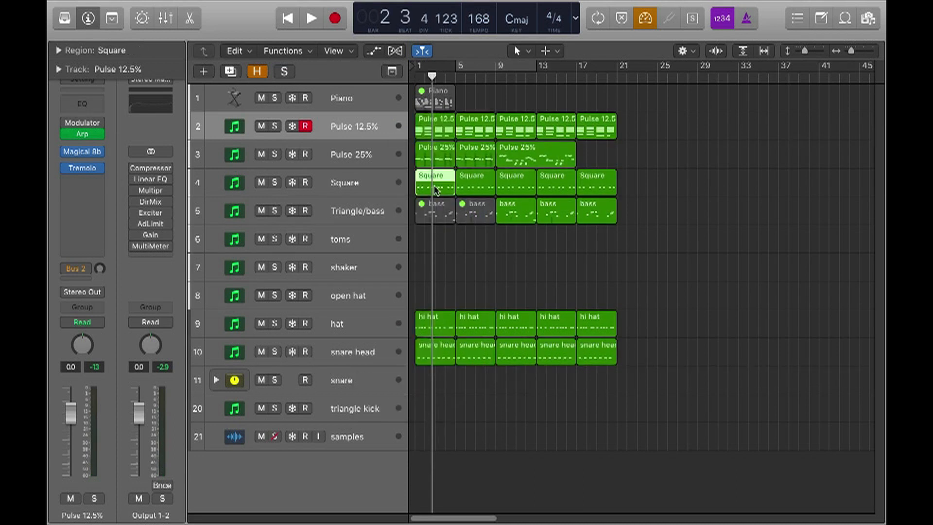
pyautogui.press('Return')
pyautogui.press('space')
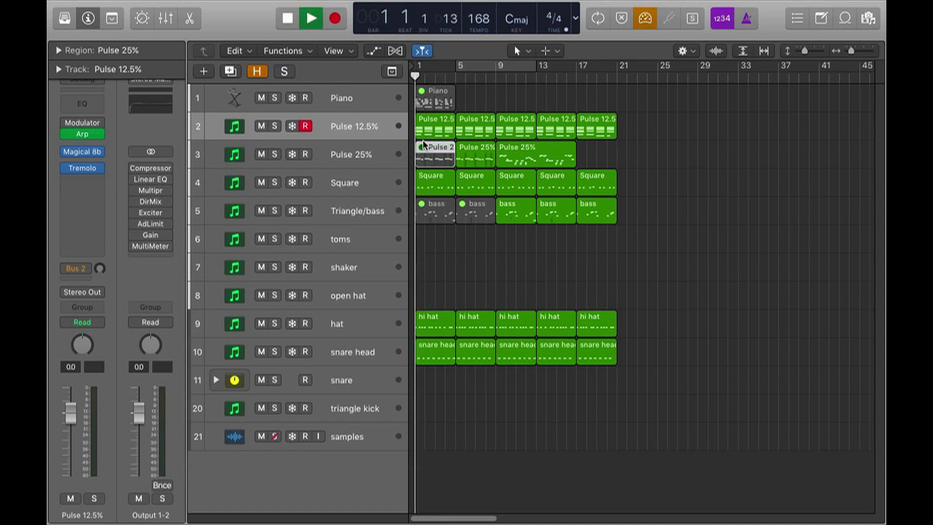
pyautogui.click(688, 187)
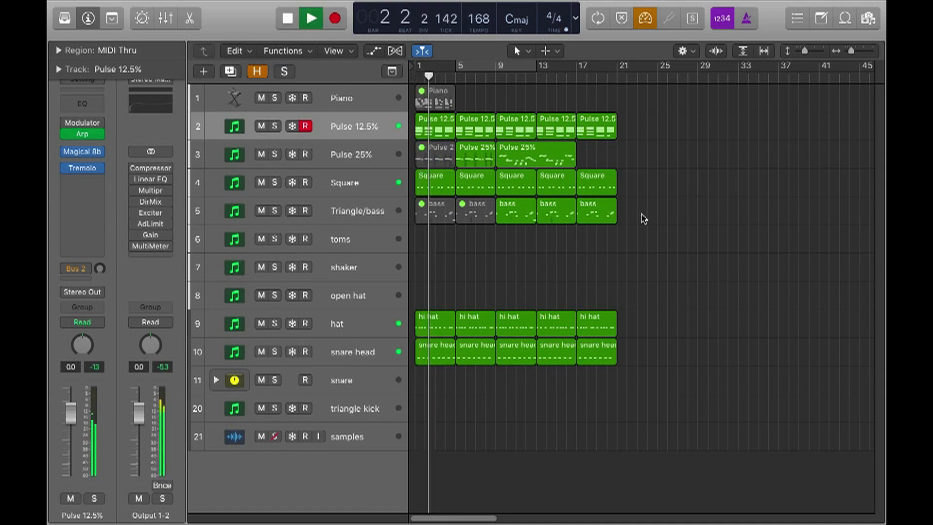
# Mute the Pulse 25% region at bar 5 during playback
pyautogui.click(476, 157)
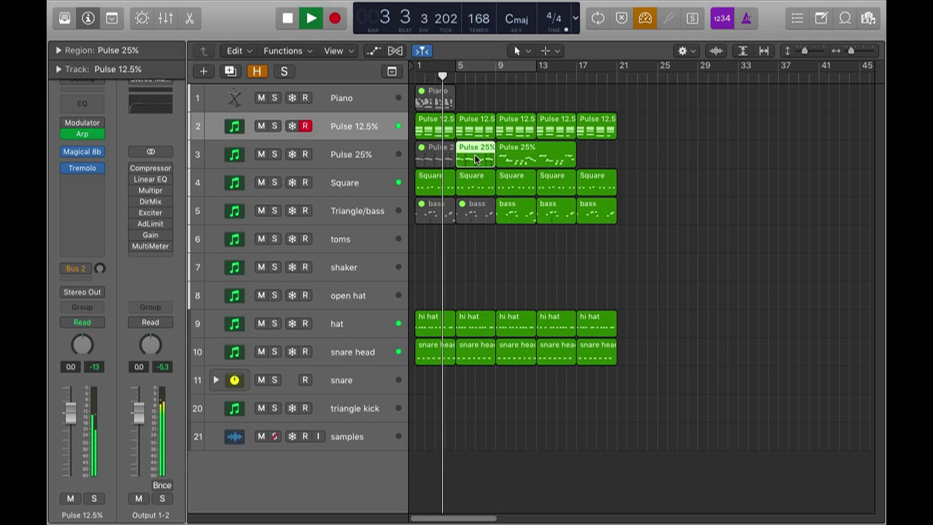
pyautogui.hotkey('ctrl', 'm')
pyautogui.click(674, 208)
# Copy all regions from bar 5 onward four bars later and play the arrangement from the start
pyautogui.press('space')
pyautogui.moveTo(481, 100); pyautogui.dragTo(592, 359)
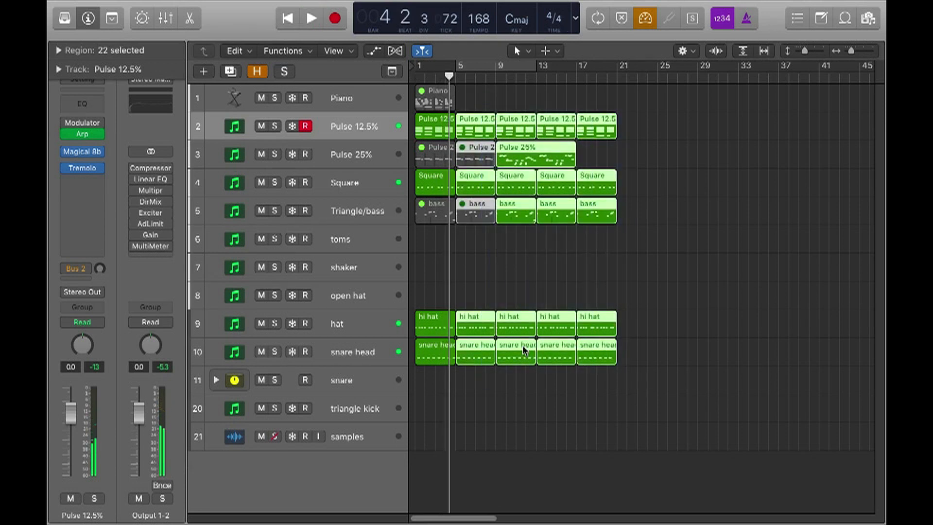
pyautogui.moveTo(486, 349); pyautogui.dragTo(478, 123)
pyautogui.click(496, 95)
pyautogui.press('Return')
pyautogui.press('space')
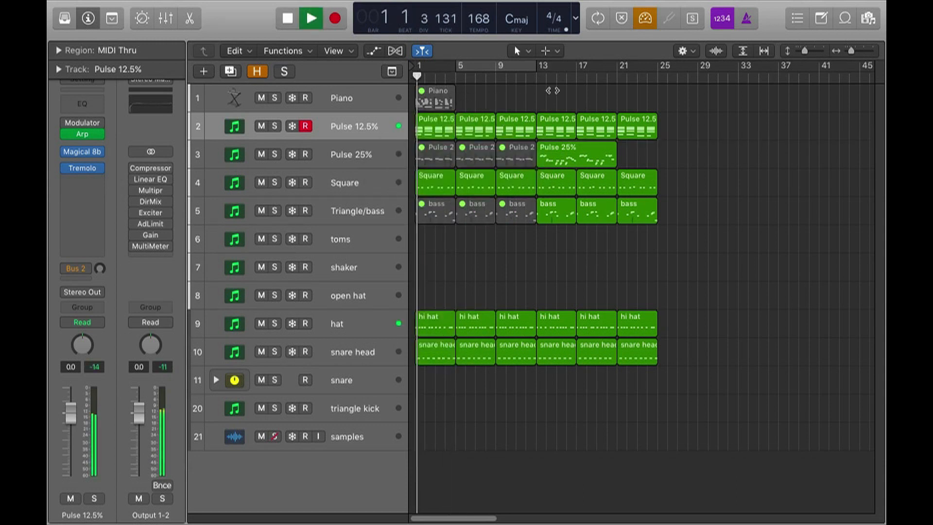
# Unmute the Pulse 25% region at bar 5 and listen to the intro through that section
pyautogui.press('space')
pyautogui.click(475, 153)
pyautogui.hotkey('ctrl', 'm')
pyautogui.click(512, 104)
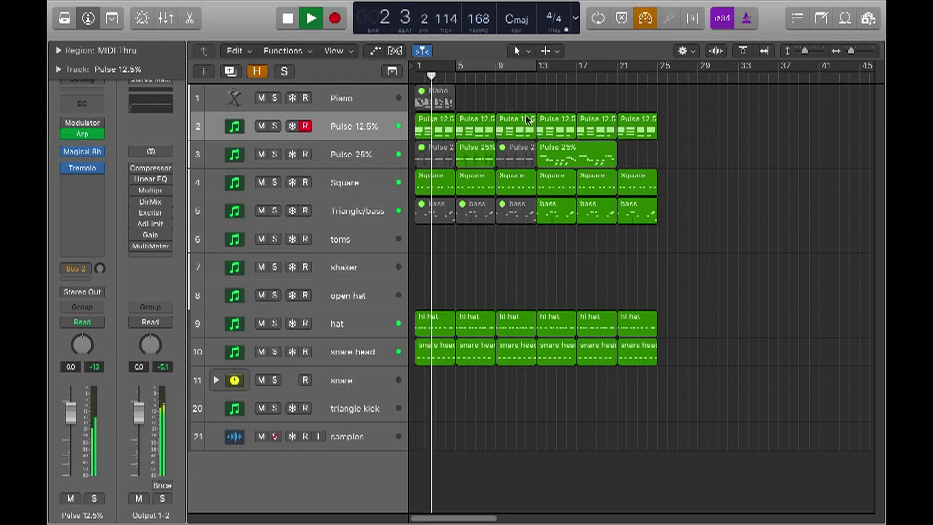
pyautogui.click(477, 155)
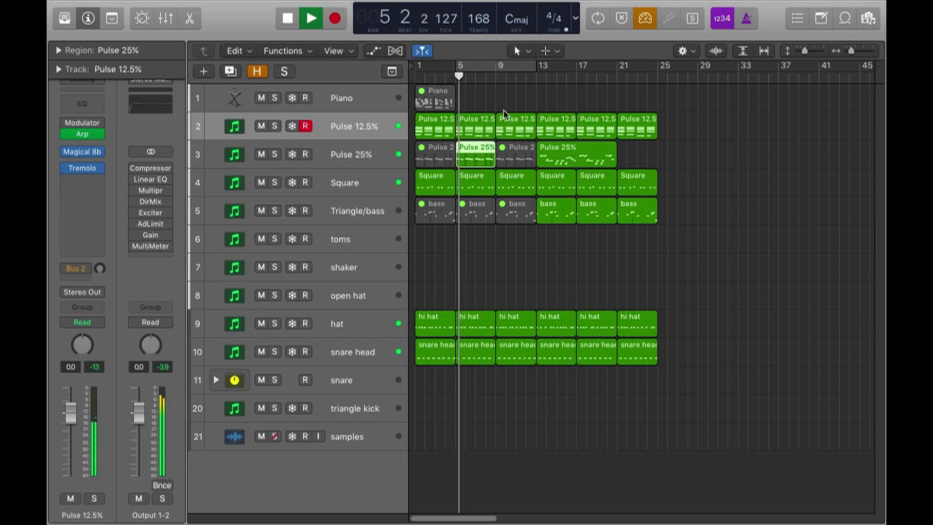
pyautogui.click(525, 169)
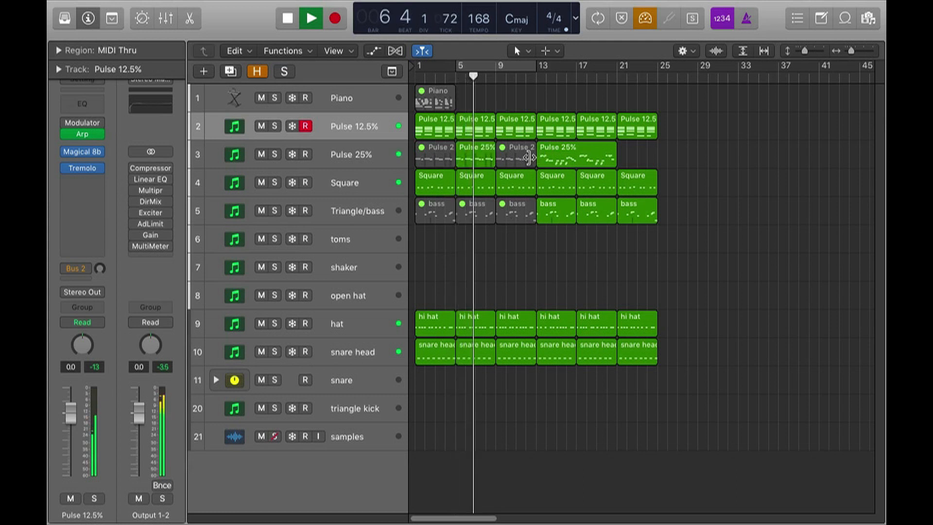
# Unmute the Pulse 25% and bass regions at bar 9 while the arrangement plays
pyautogui.click(533, 158)
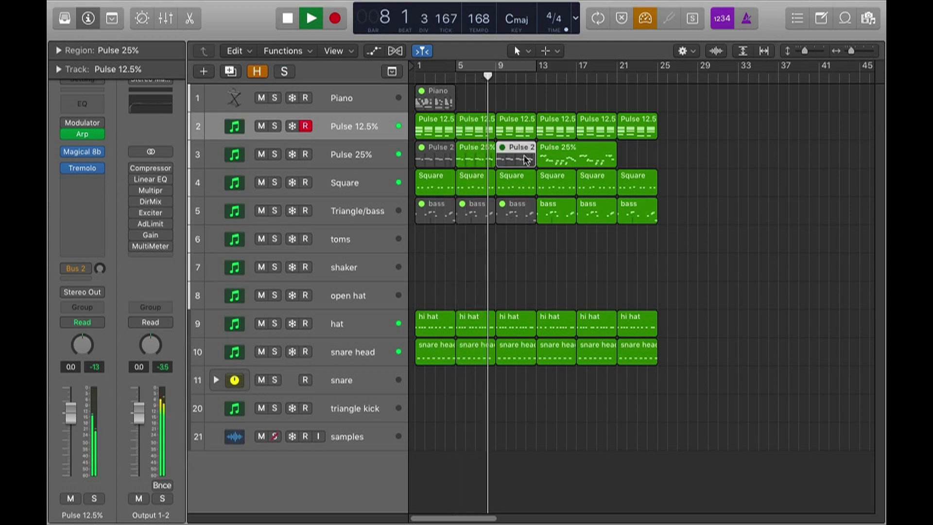
pyautogui.hotkey('ctrl', 'm')
pyautogui.click(516, 207)
pyautogui.hotkey('ctrl', 'm')
pyautogui.click(667, 188)
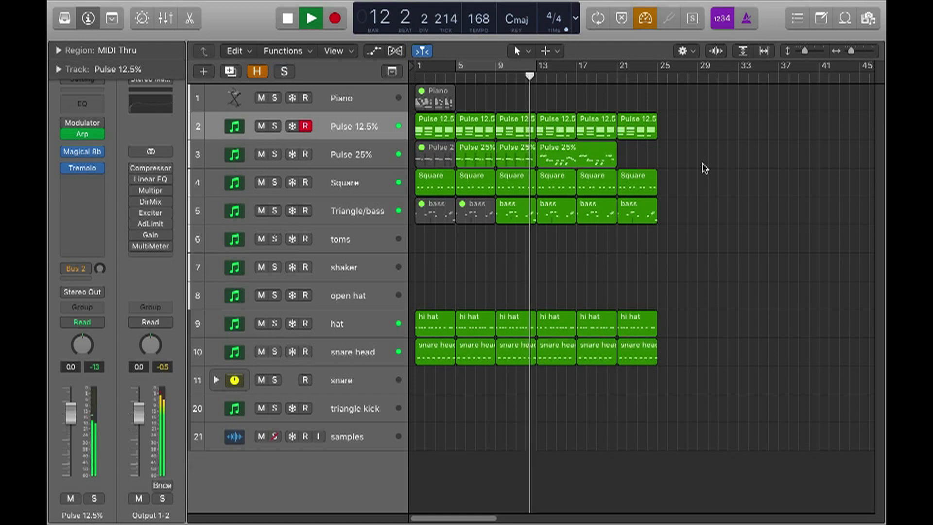
pyautogui.click(704, 167)
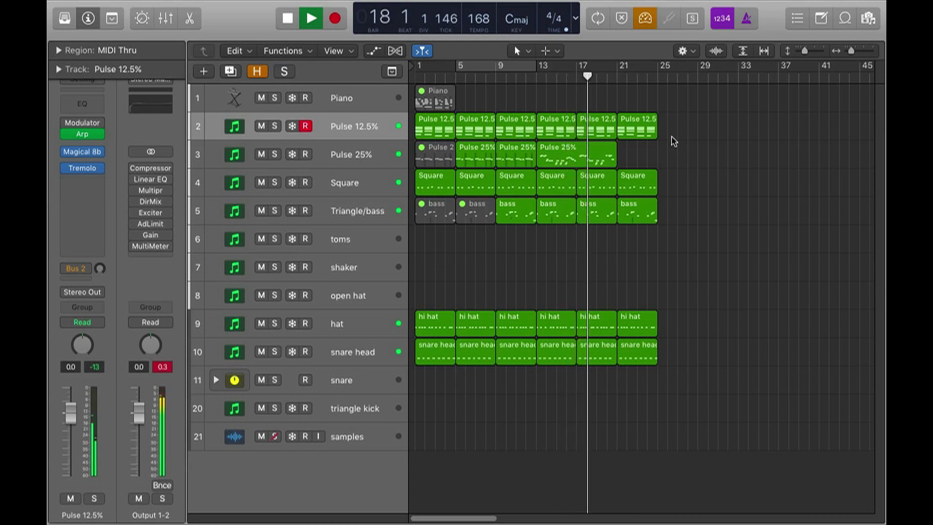
# Open the Pulse 25% region at bar 13 and check its melody notes around bars 17 and 18 against playback
pyautogui.press('space')
pyautogui.click(573, 79)
pyautogui.press('space')
pyautogui.click(582, 147)
pyautogui.press('space')
pyautogui.doubleClick(582, 147)
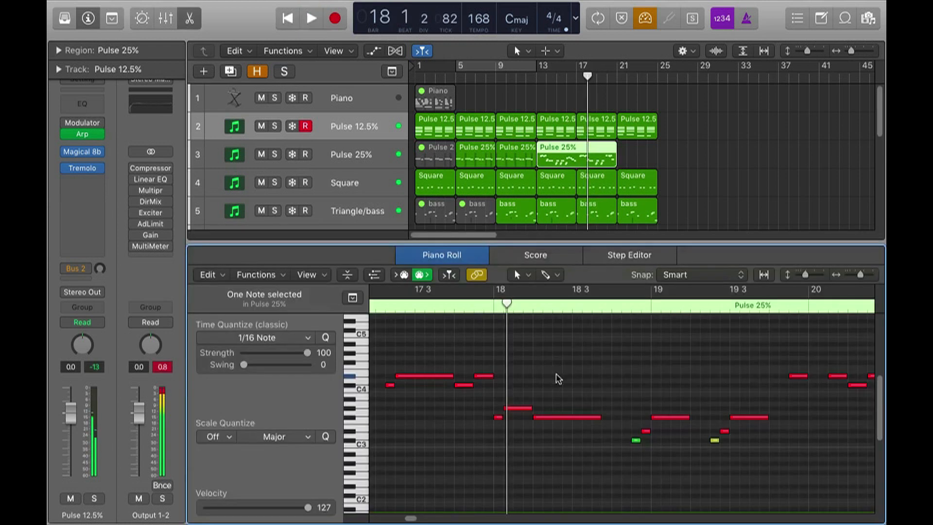
pyautogui.scroll(5, 554, 377)
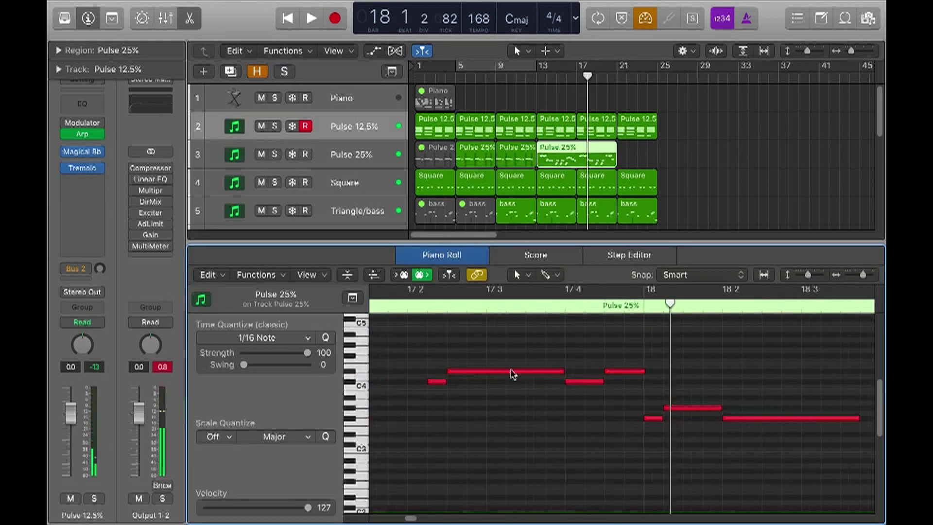
pyautogui.press('space')
pyautogui.press('space')
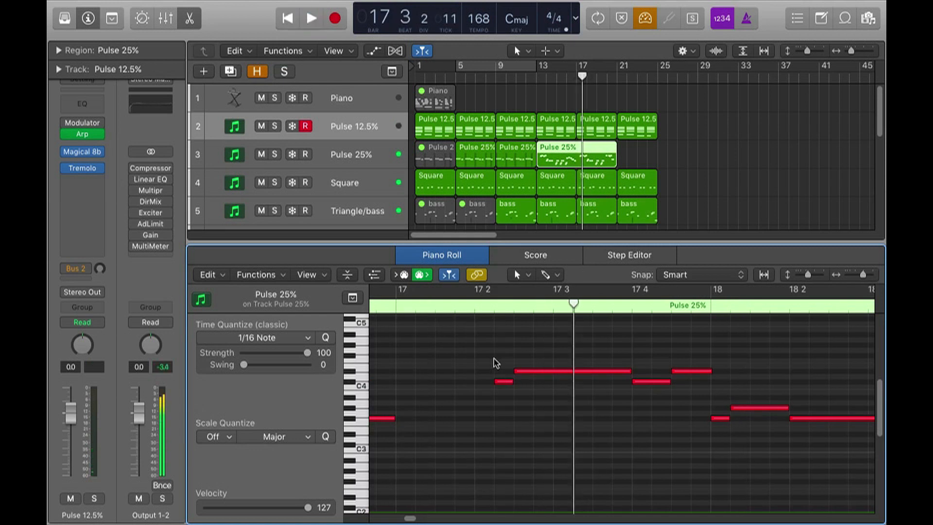
pyautogui.moveTo(505, 386); pyautogui.dragTo(535, 374)
pyautogui.click(394, 305)
pyautogui.press('e')
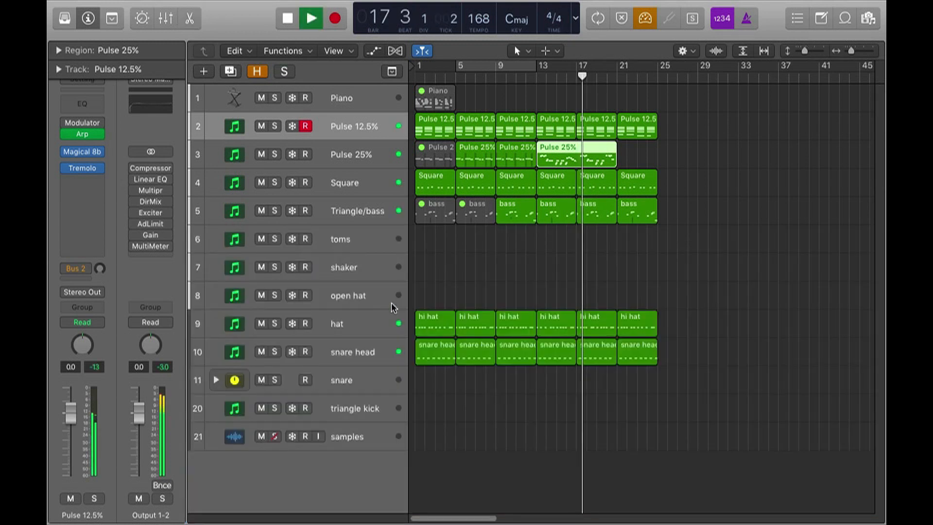
pyautogui.click(712, 271)
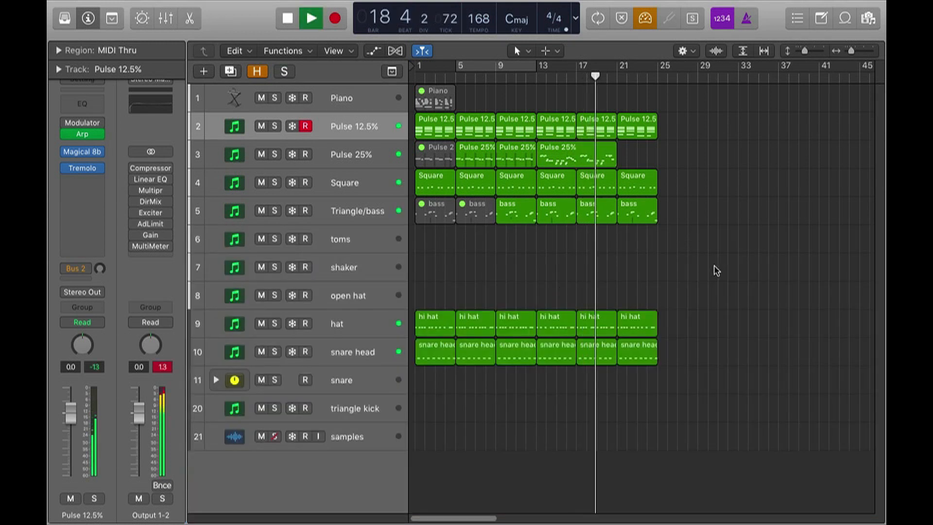
# Copy the two-part Pulse 25% region to bar 21 and the Pulse 12.5%, Square and bass regions to bar 25
pyautogui.moveTo(569, 154); pyautogui.dragTo(678, 125)
pyautogui.click(698, 208)
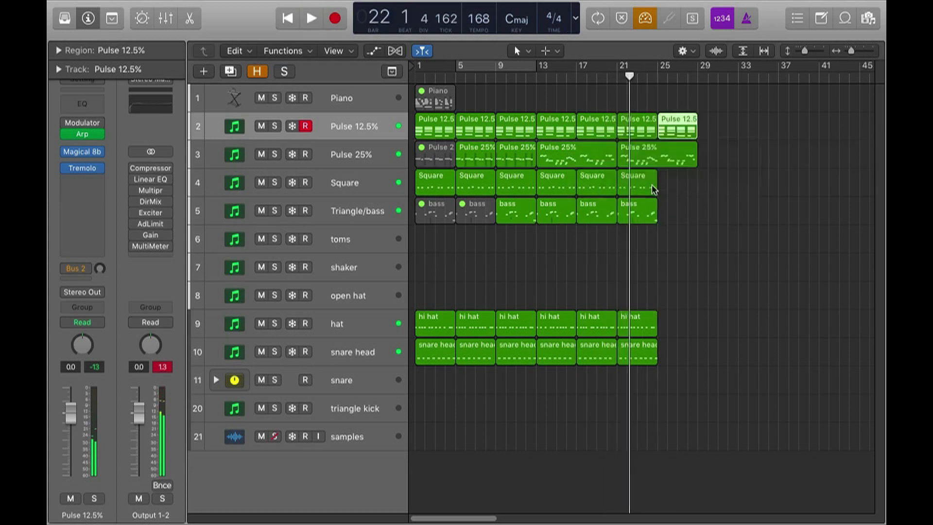
pyautogui.moveTo(645, 185); pyautogui.dragTo(680, 181)
pyautogui.moveTo(637, 209); pyautogui.dragTo(679, 210)
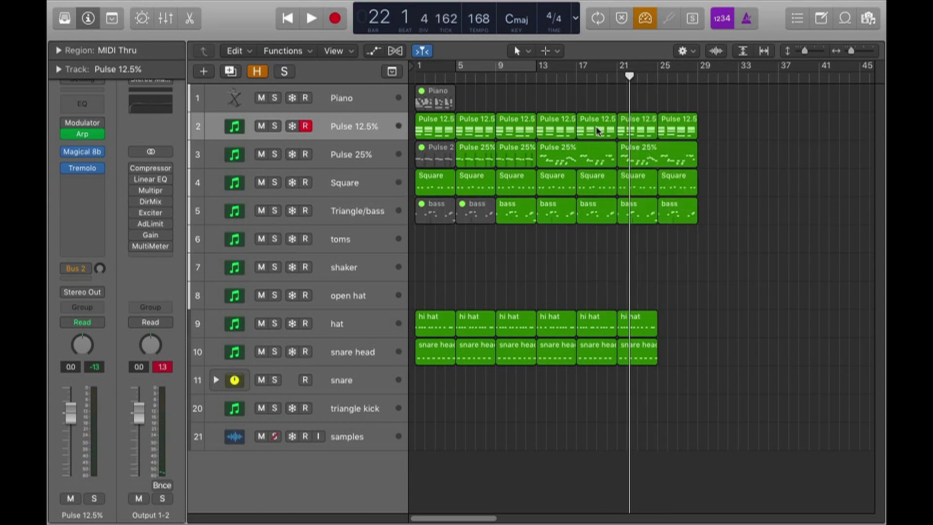
# Mute the Pulse 12.5% regions at bars 13 and 17 and play the arrangement from bar 12
pyautogui.moveTo(551, 103); pyautogui.dragTo(602, 137)
pyautogui.click(582, 106)
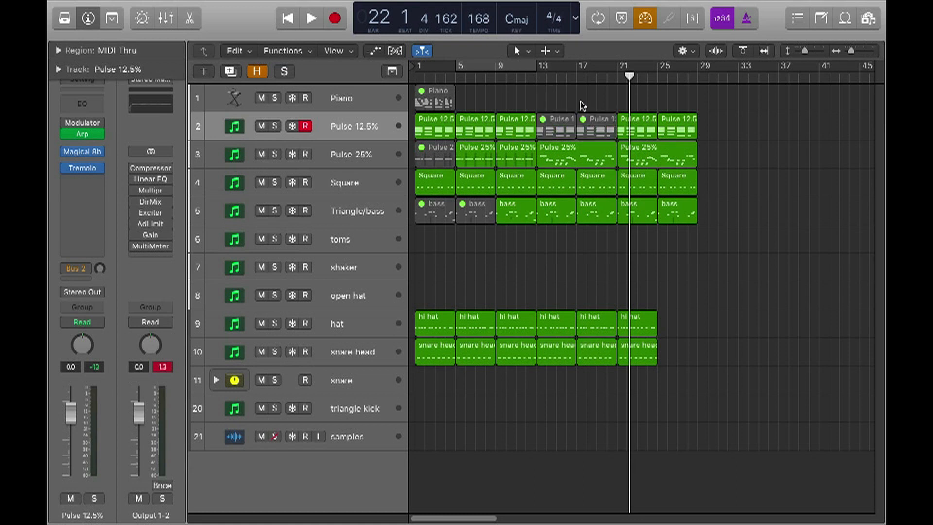
pyautogui.click(527, 77)
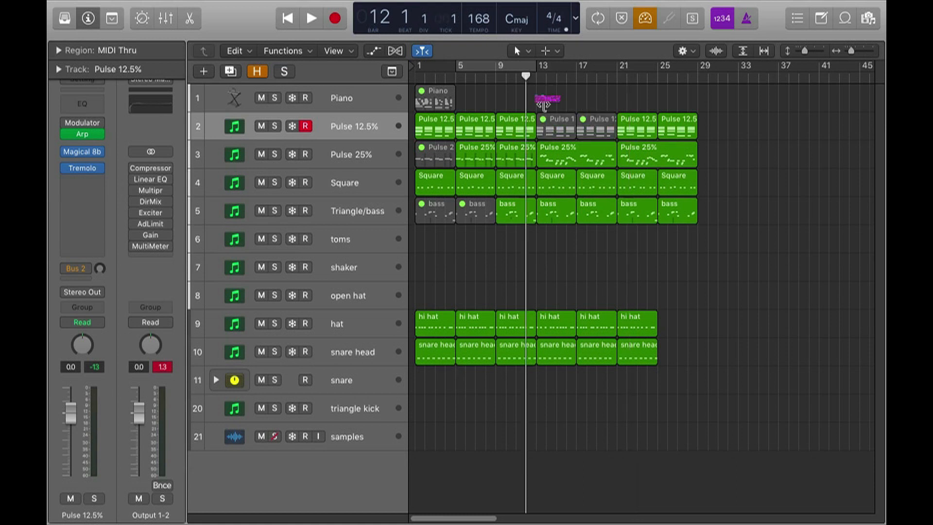
pyautogui.press('space')
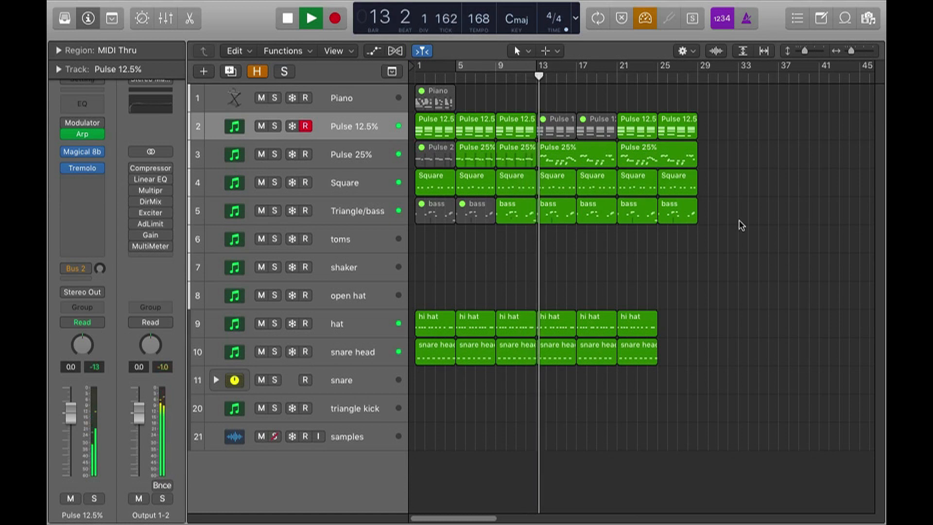
# Copy the hi hat and snare head regions at bar 21 four bars later to bar 25
pyautogui.moveTo(689, 293); pyautogui.dragTo(677, 320)
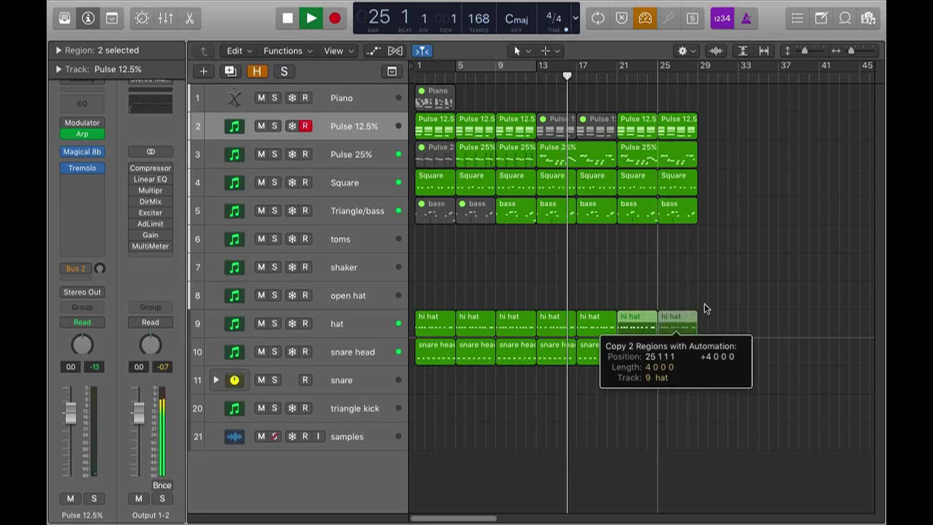
pyautogui.click(707, 301)
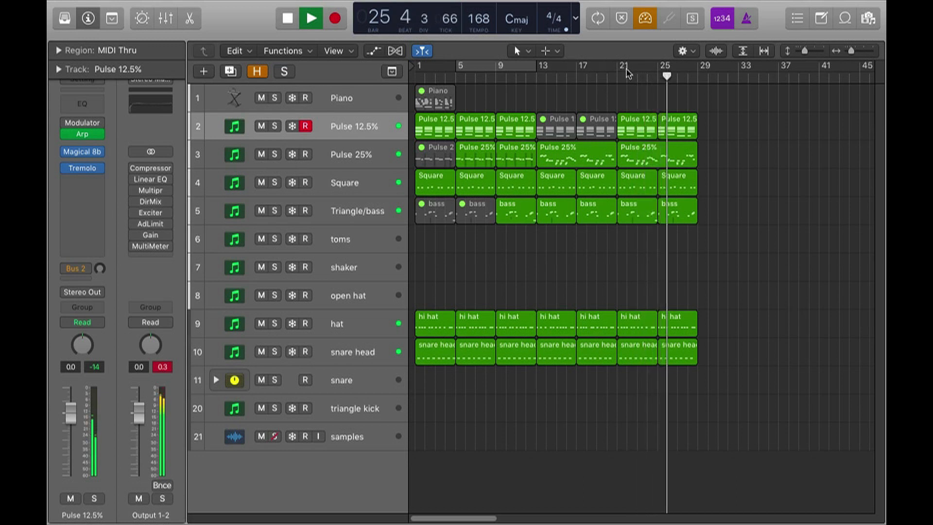
# Set a cycle range from bar 13 to bar 29, turn cycling off, and listen to the transition into bar 21
pyautogui.moveTo(539, 67); pyautogui.dragTo(698, 69)
pyautogui.click(739, 191)
pyautogui.press('space')
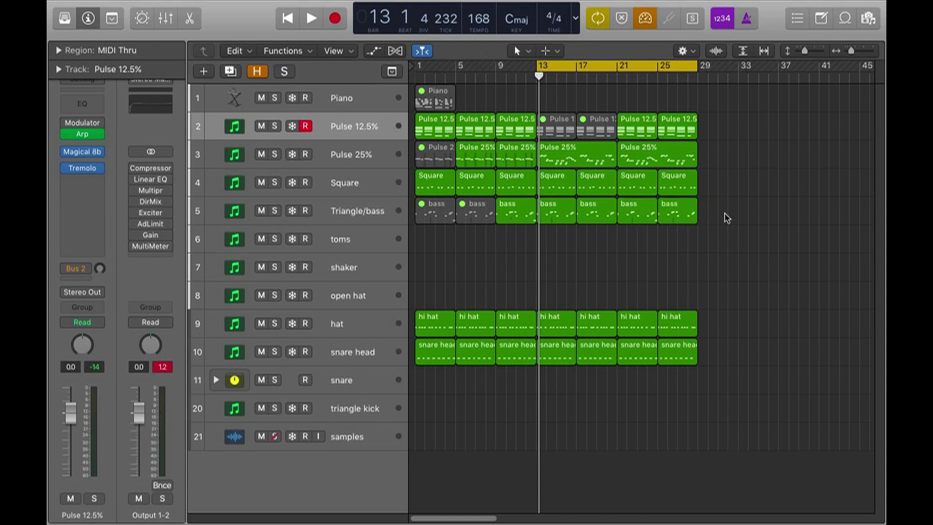
pyautogui.press('c')
pyautogui.click(597, 76)
pyautogui.press('space')
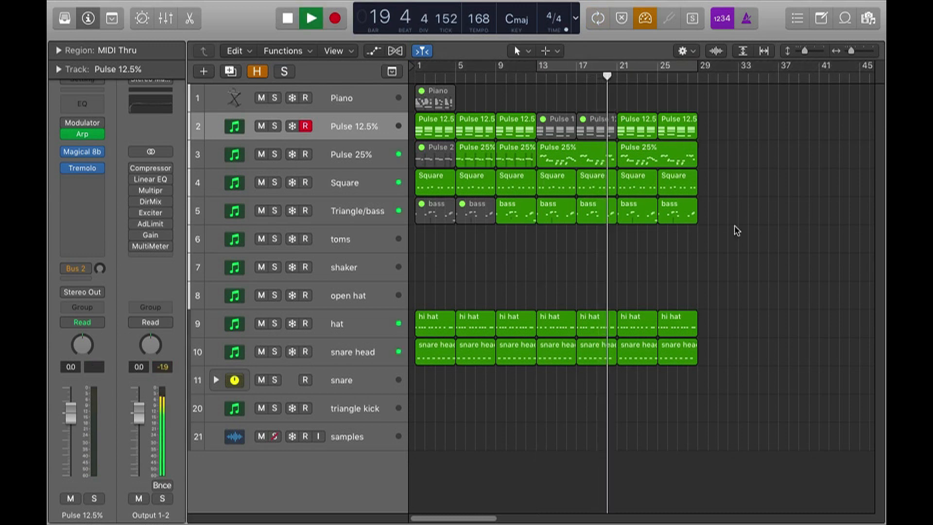
pyautogui.press('space')
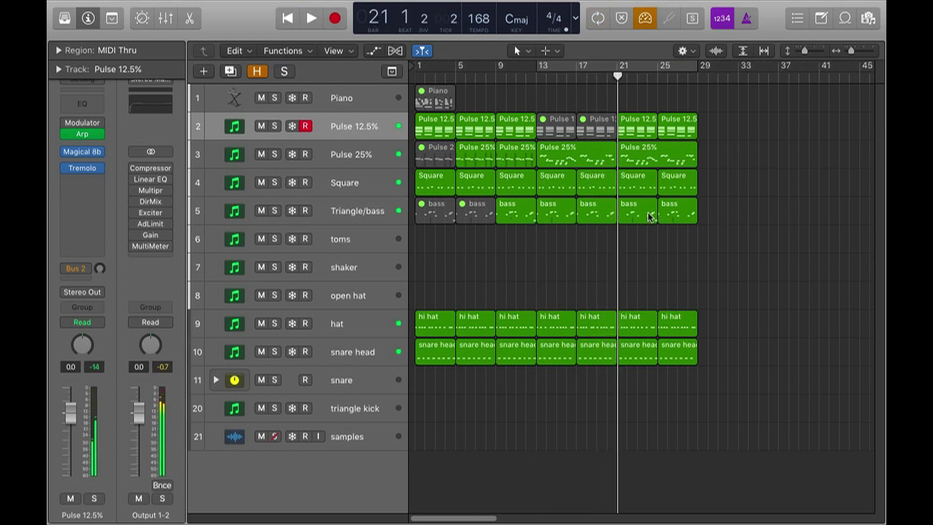
# Open the bass region at bar 21 and repeat its first note at eighth-note spacing up to beat 3
pyautogui.doubleClick(650, 217)
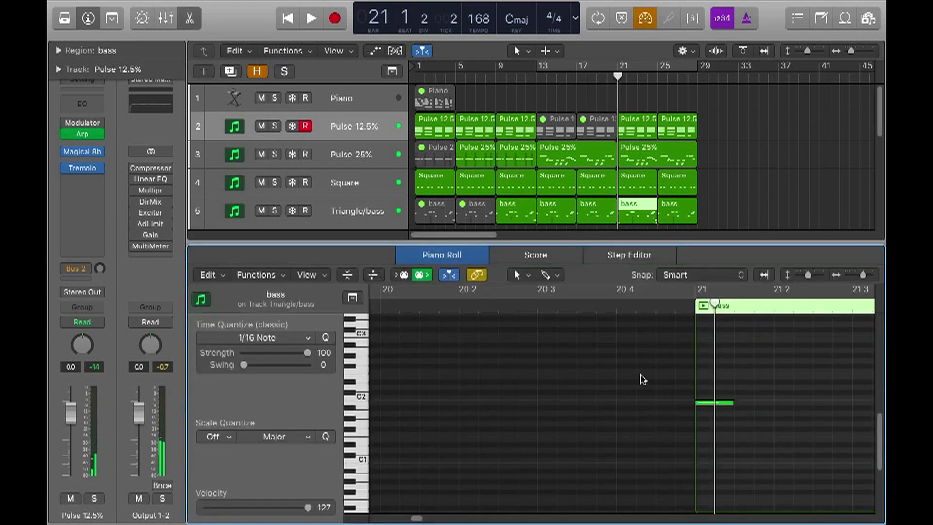
pyautogui.hscroll(5, 640, 375)
pyautogui.moveTo(558, 401); pyautogui.dragTo(677, 401)
pyautogui.press('space')
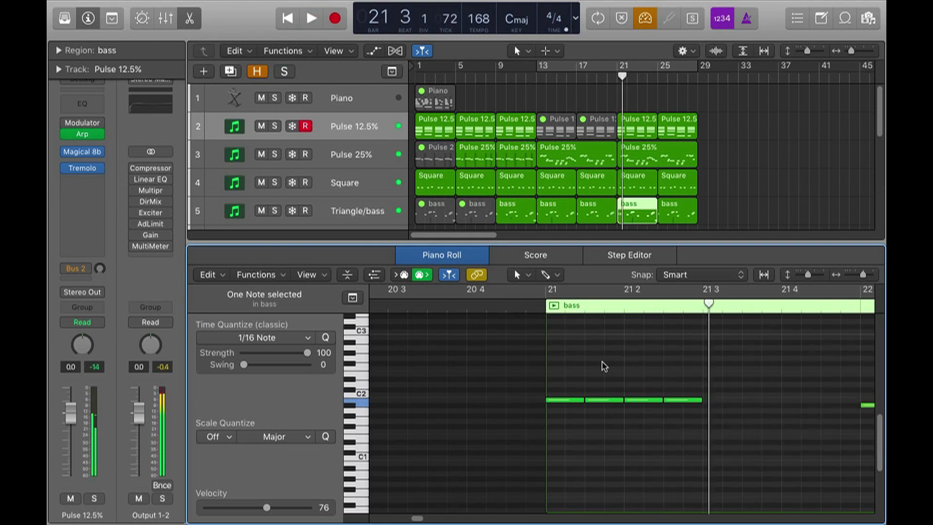
# Shorten the four repeated bass notes to sixteenths and continue the pattern to the end of bar 21
pyautogui.moveTo(576, 376); pyautogui.dragTo(681, 426)
pyautogui.moveTo(582, 403); pyautogui.dragTo(565, 400)
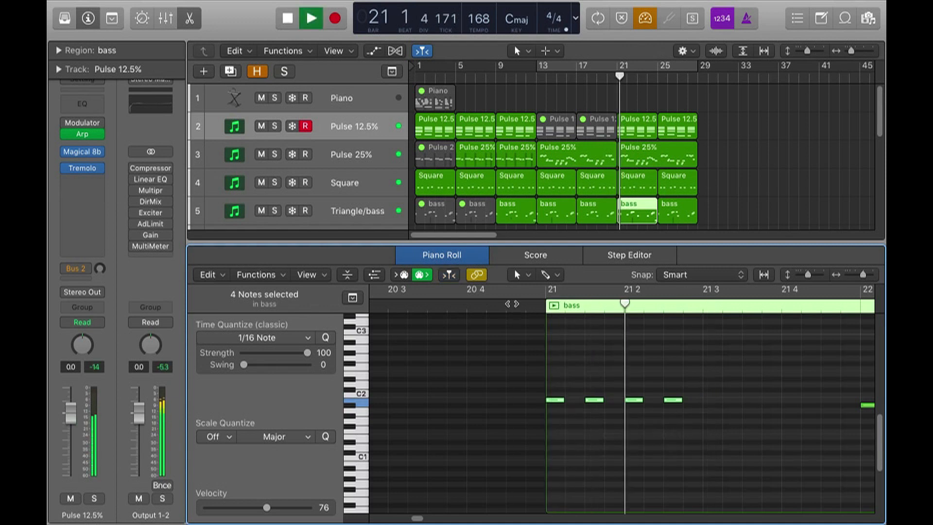
pyautogui.press('space')
pyautogui.moveTo(670, 385); pyautogui.dragTo(659, 409)
pyautogui.hscroll(5, 712, 402)
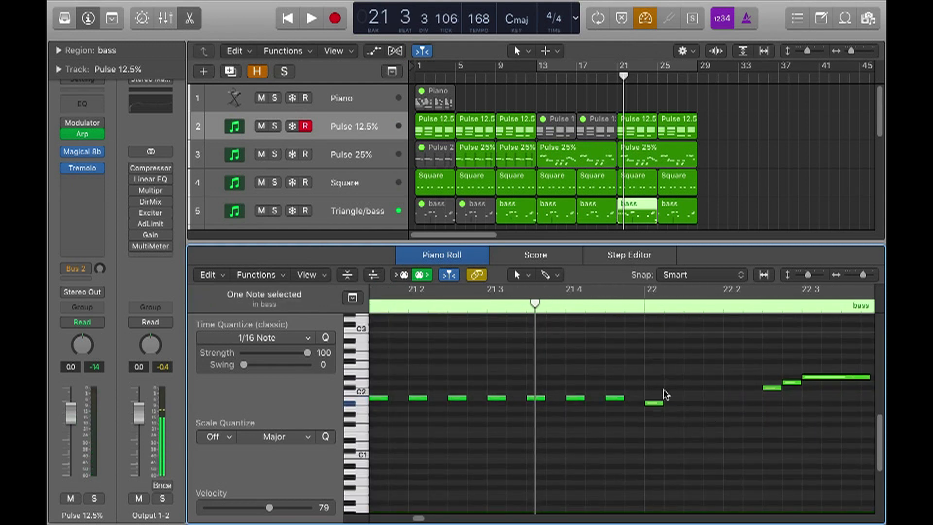
# Rework the bass notes in bar 22 into short repeated notes at eighth-note spacing
pyautogui.moveTo(655, 407); pyautogui.dragTo(735, 391)
pyautogui.hscroll(5, 733, 405)
pyautogui.click(706, 388)
pyautogui.hscroll(5, 747, 387)
pyautogui.click(678, 386)
pyautogui.hscroll(7, 681, 398)
# Fill bar 23 of the bass region with short repeated G#1 notes at eighth-note spacing up to beat 4
pyautogui.click(629, 408)
pyautogui.moveTo(558, 419); pyautogui.dragTo(656, 420)
pyautogui.click(728, 416)
pyautogui.click(771, 417)
pyautogui.moveTo(772, 419); pyautogui.dragTo(774, 420)
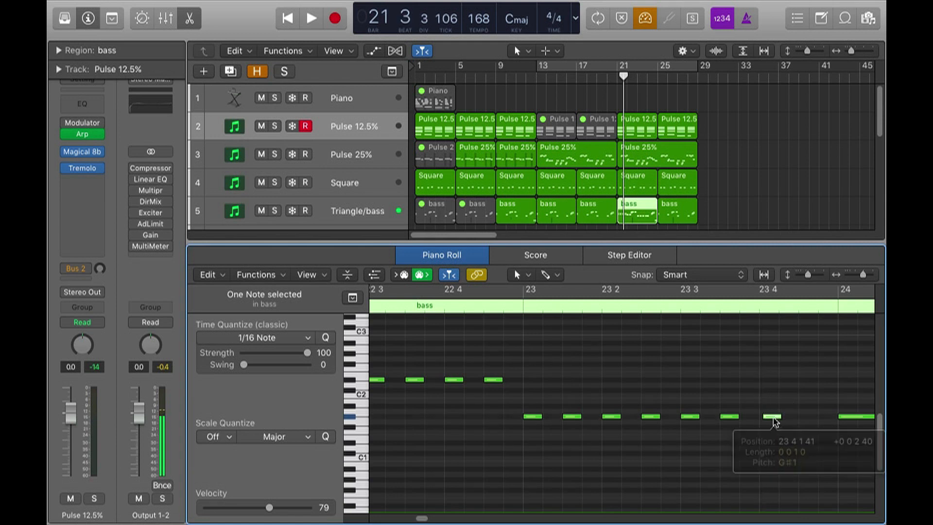
pyautogui.hscroll(2, 763, 420)
pyautogui.moveTo(718, 417); pyautogui.dragTo(712, 417)
pyautogui.moveTo(715, 417); pyautogui.dragTo(721, 417)
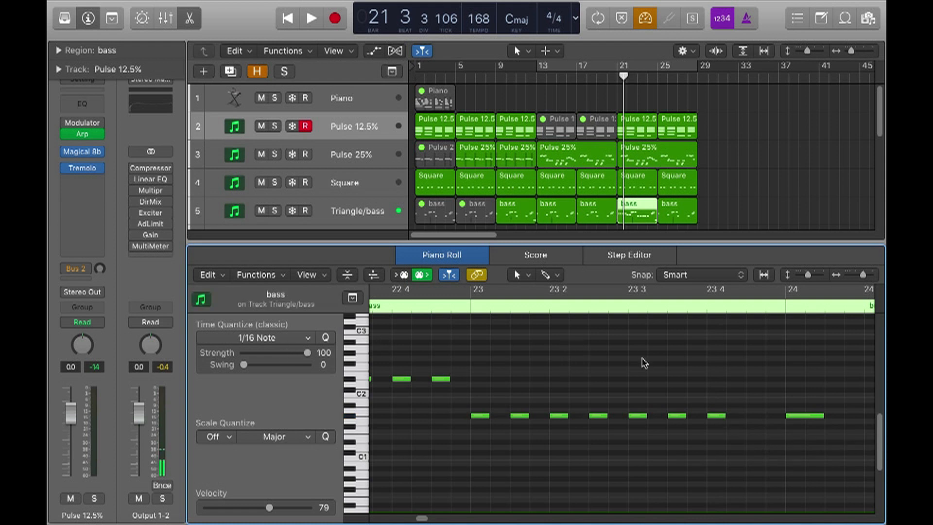
# Continue the short G#1 bass notes through the end of bar 23 and up to beat 2 of bar 24
pyautogui.hscroll(3, 632, 370)
pyautogui.moveTo(558, 417); pyautogui.dragTo(597, 414)
pyautogui.click(638, 390)
pyautogui.moveTo(661, 412); pyautogui.dragTo(714, 417)
pyautogui.hscroll(3, 598, 401)
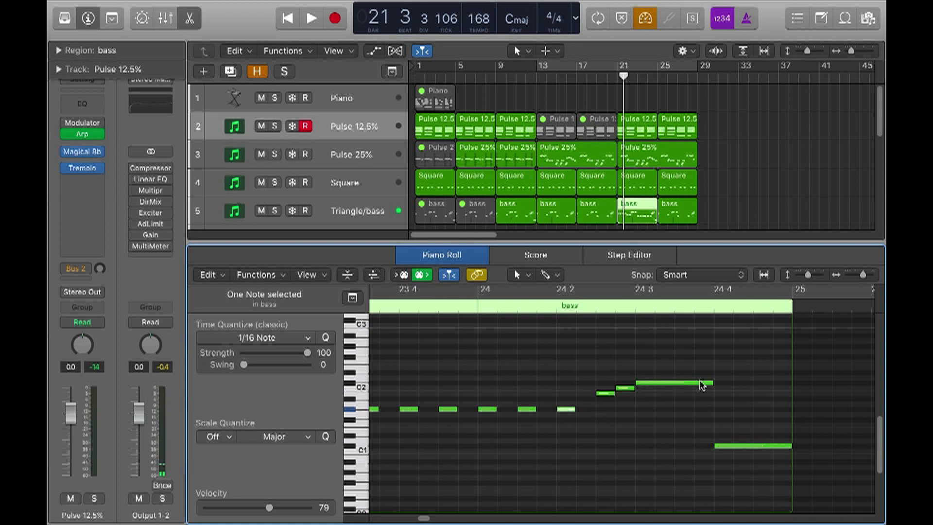
# Shorten the two long notes that end the bass phrase in bar 24 and close the piano roll
pyautogui.moveTo(709, 383); pyautogui.dragTo(686, 383)
pyautogui.click(667, 374)
pyautogui.moveTo(791, 448); pyautogui.dragTo(767, 448)
pyautogui.click(718, 313)
pyautogui.press('p')
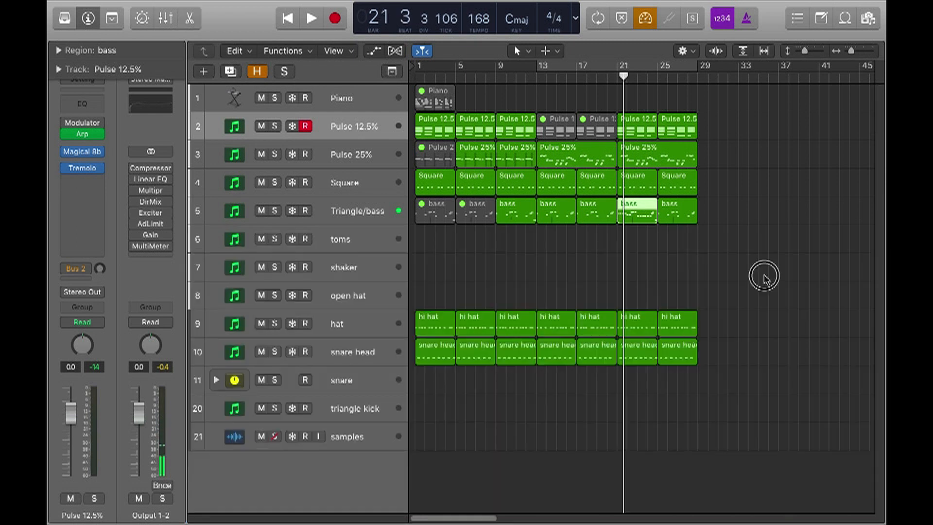
# Replace the bass region at bar 25 with a copy of the edited bass region from bar 21
pyautogui.click(666, 220)
pyautogui.press('Delete')
pyautogui.moveTo(632, 206); pyautogui.dragTo(673, 206)
pyautogui.click(724, 206)
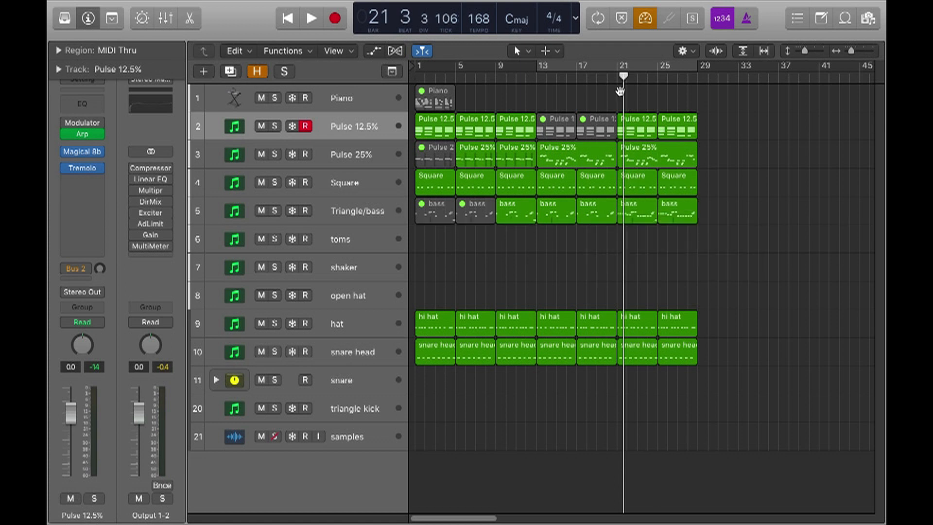
# Listen to the new bass pattern from just before bar 21, then cycle playback over bars 13 to 29
pyautogui.moveTo(548, 68); pyautogui.dragTo(690, 121)
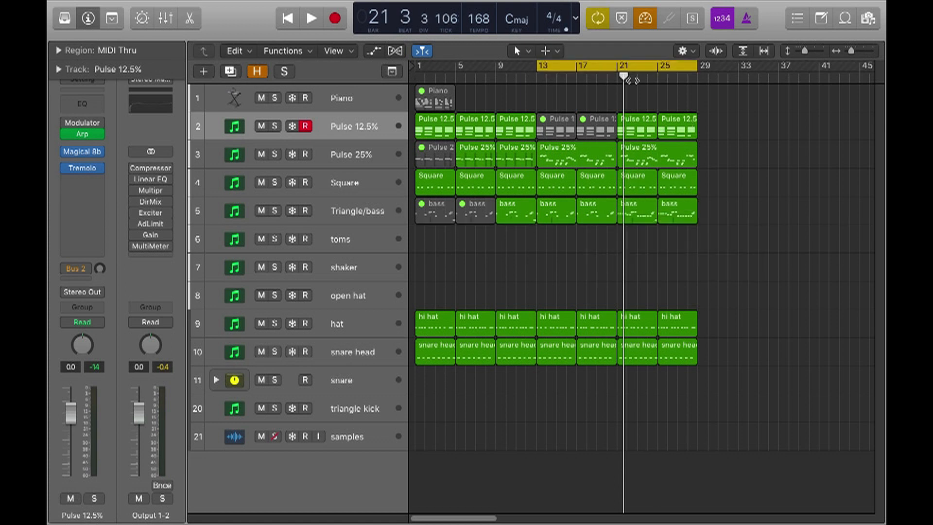
pyautogui.press('c')
pyautogui.click(615, 76)
pyautogui.press('space')
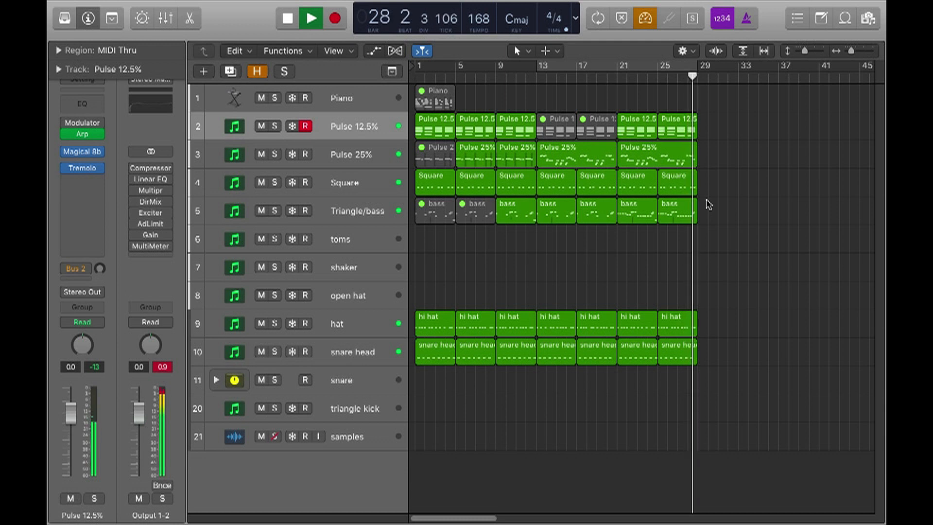
pyautogui.click(568, 68)
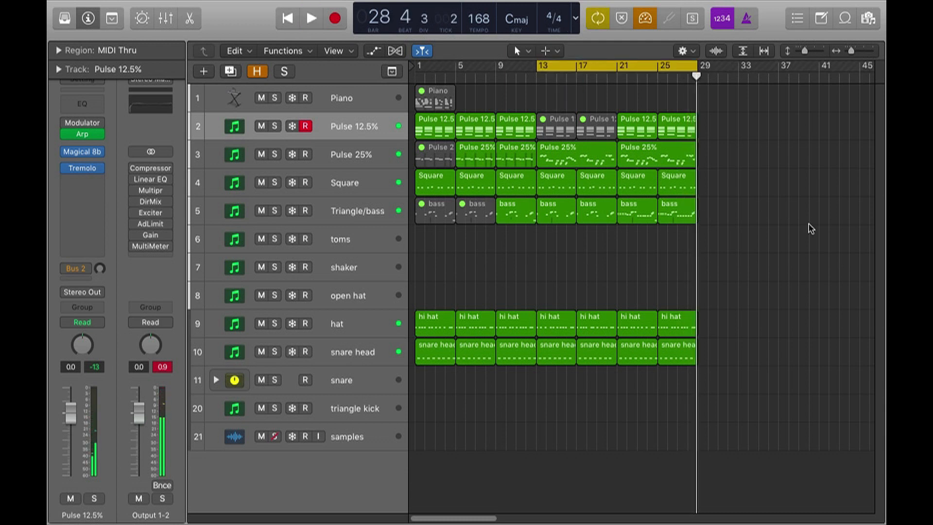
pyautogui.press('space')
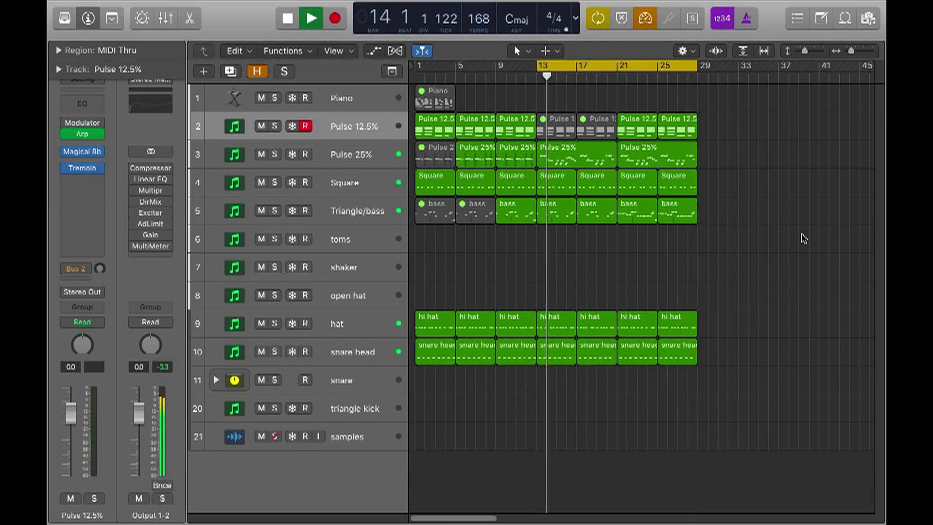
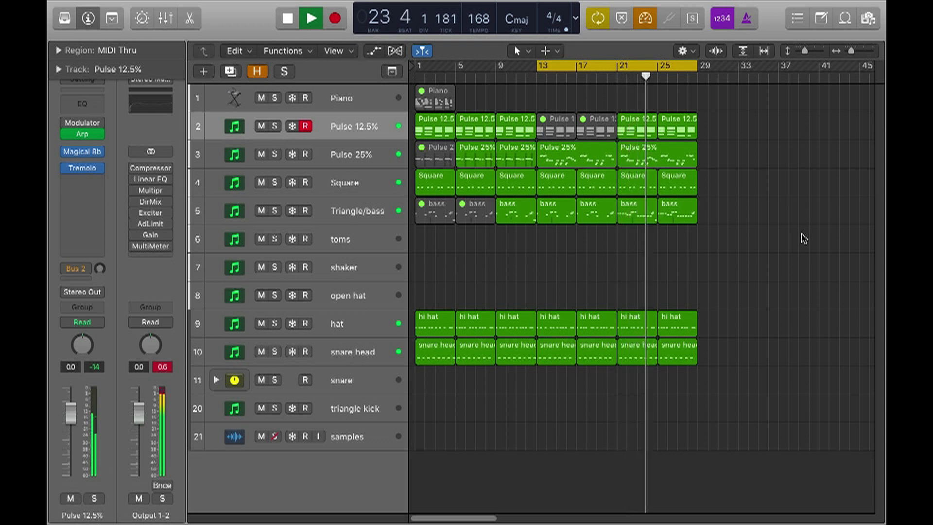
pyautogui.press('space')
# Duplicate the Square track with its settings and mute the original Square regions at bars 21 and 25
pyautogui.click(386, 190)
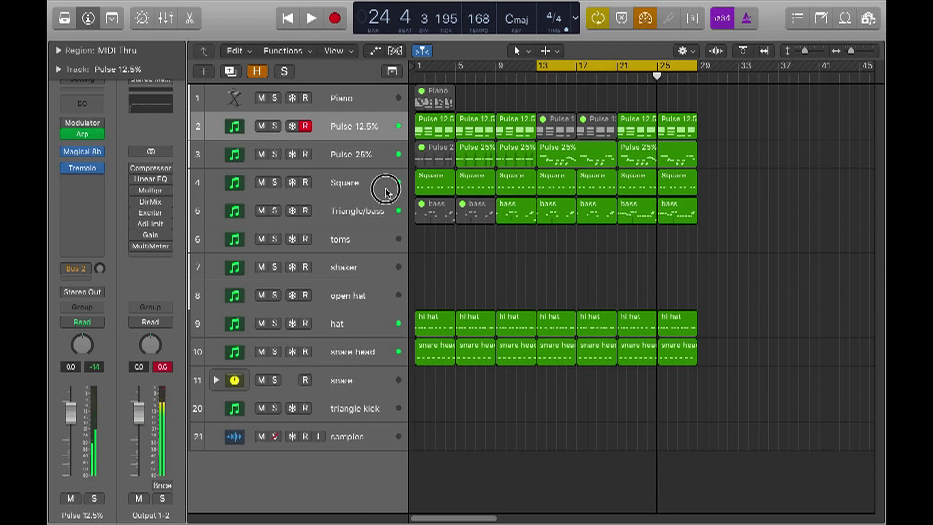
pyautogui.press('super+d')
pyautogui.hotkey('shift', 'f')
pyautogui.hotkey('ctrl', 'm')
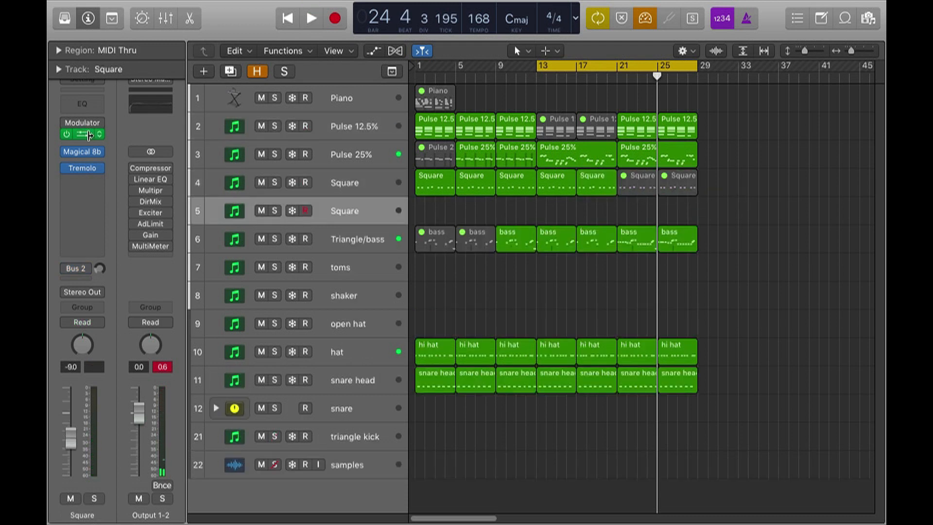
# Bypass the Note Rep and Tremolo plug-ins on the duplicated Square track
pyautogui.click(67, 168)
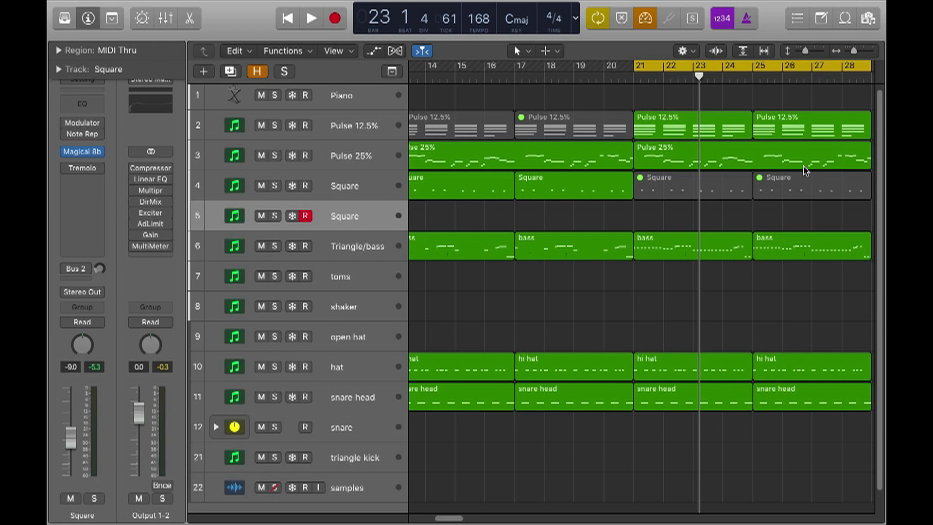
# Copy the Pulse 25% melody region at bar 21 onto the duplicated Square track and open the copy in the Piano Roll
pyautogui.press('super+Left')
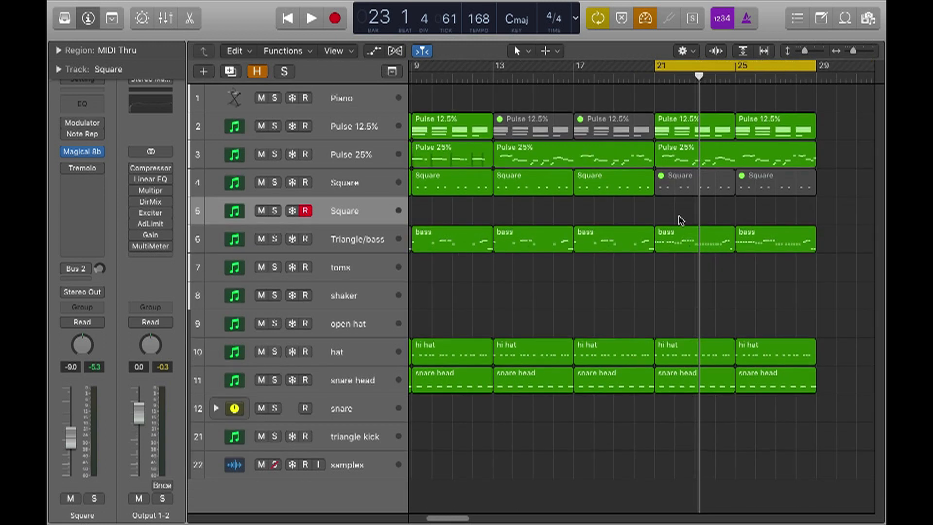
pyautogui.hscroll(4, 681, 220)
pyautogui.moveTo(658, 166); pyautogui.dragTo(703, 216)
pyautogui.doubleClick(703, 216)
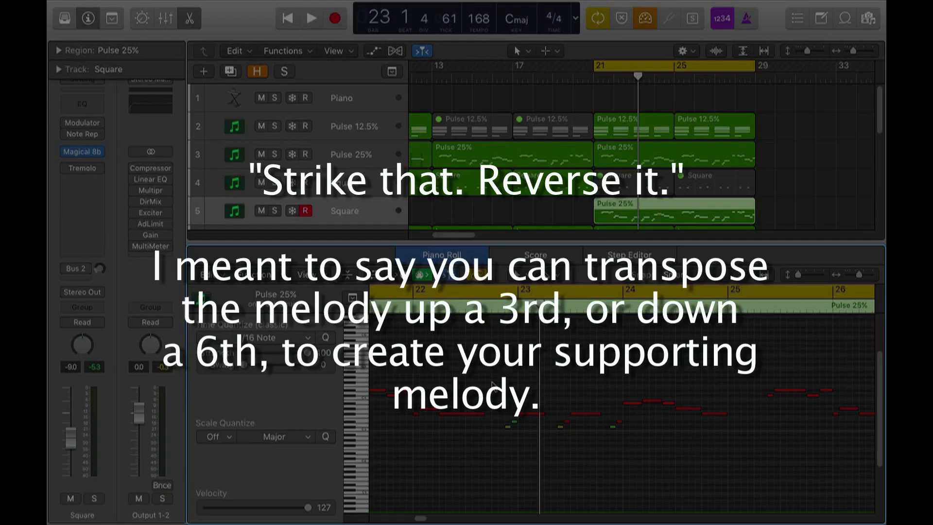
# Transpose all notes of the copied melody up seven semitones and play the result from bar 21
pyautogui.press('super+a')
pyautogui.hotkey('alt', 'Up')
pyautogui.hotkey('alt', 'Up')
pyautogui.hotkey('alt', 'Up')
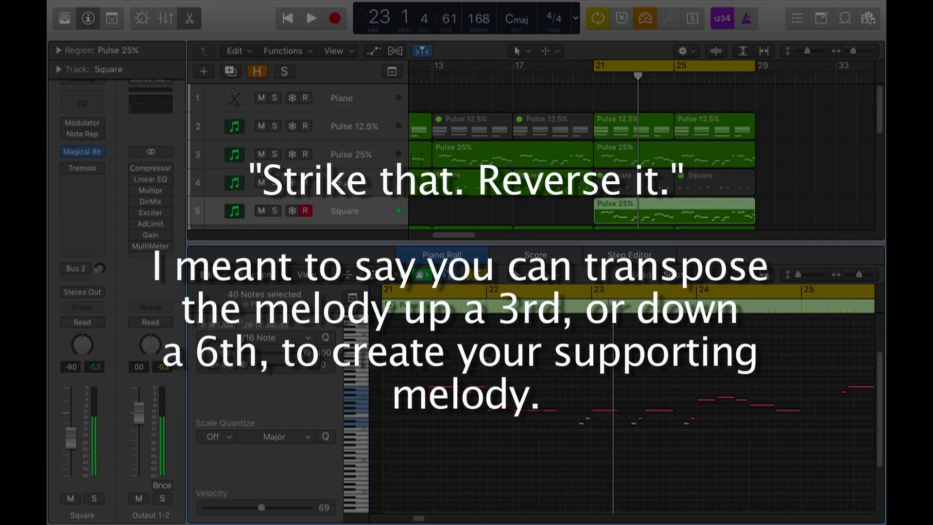
pyautogui.hotkey('alt', 'Up')
pyautogui.hotkey('alt', 'Up')
pyautogui.press('space')
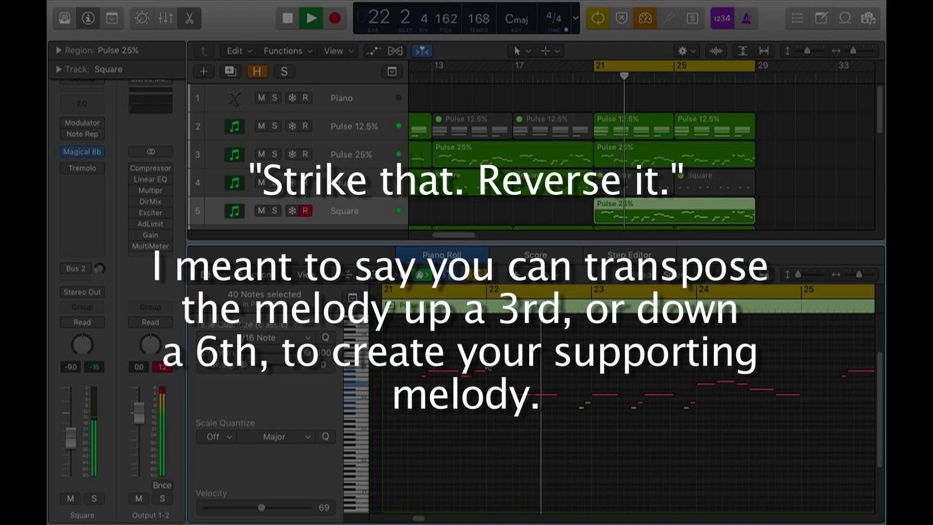
pyautogui.press('space')
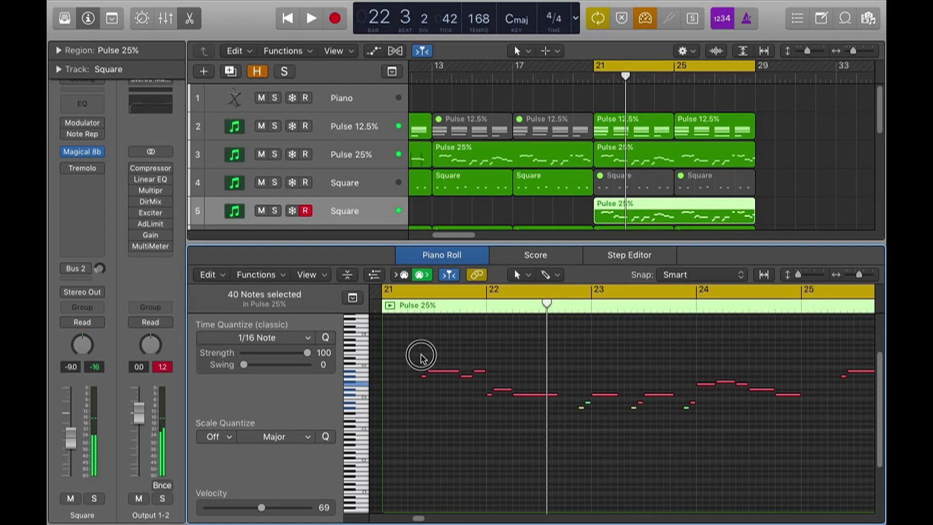
# Show the copied and original Pulse 25% regions together and compare the pitches of their first notes in bar 21
pyautogui.click(416, 354)
pyautogui.keyDown('shift'); pyautogui.click(626, 155); pyautogui.keyUp('shift')
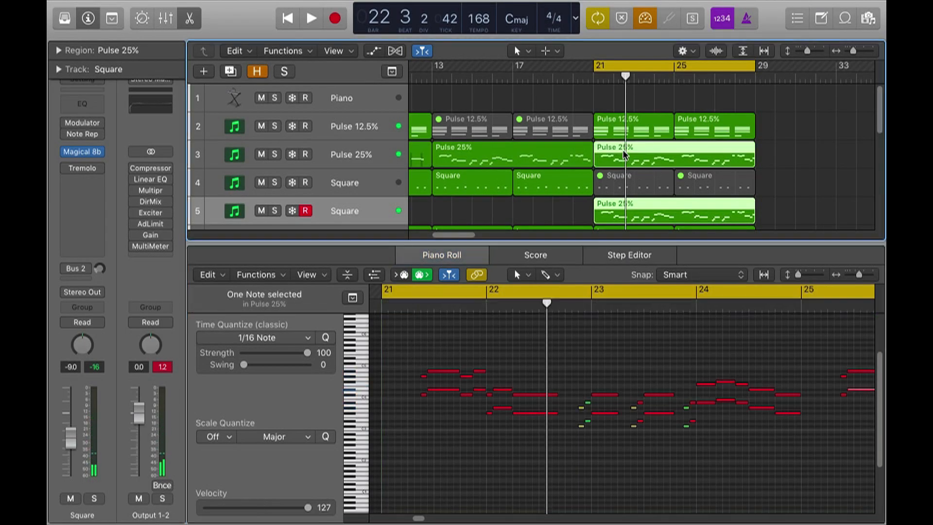
pyautogui.click(436, 351)
pyautogui.press('super+Right')
pyautogui.press('super+Right')
pyautogui.press('super+Down')
pyautogui.press('super+Right')
pyautogui.press('super+Down')
pyautogui.hscroll(-5, 434, 351)
pyautogui.hscroll(-3, 434, 351)
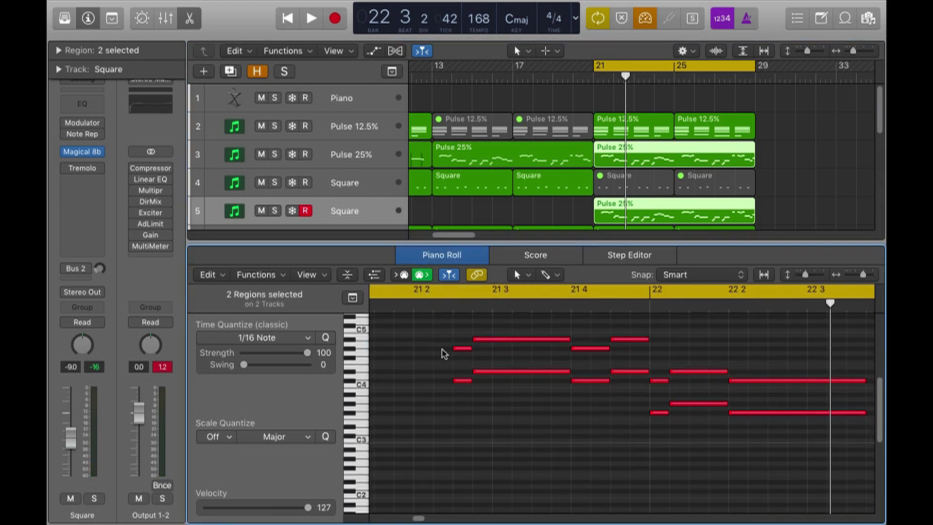
pyautogui.moveTo(442, 346); pyautogui.dragTo(460, 386)
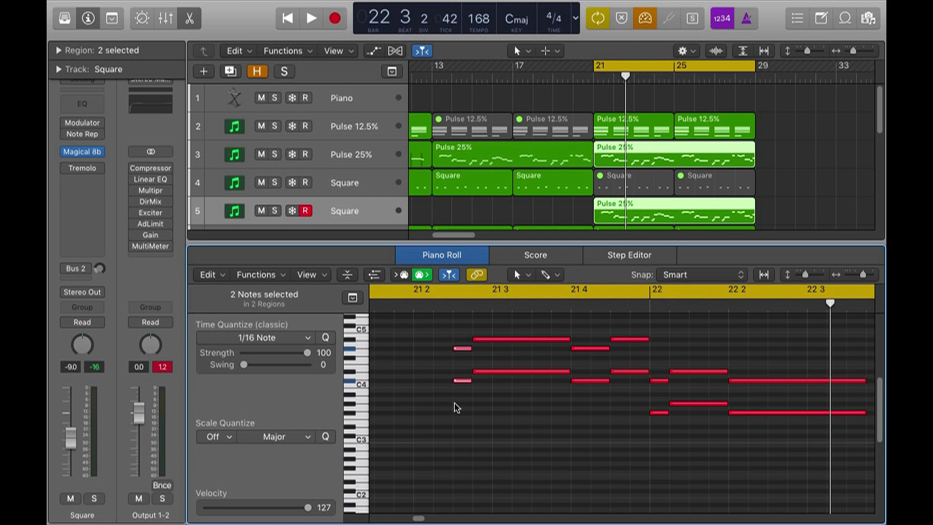
pyautogui.scroll(-3, 457, 407)
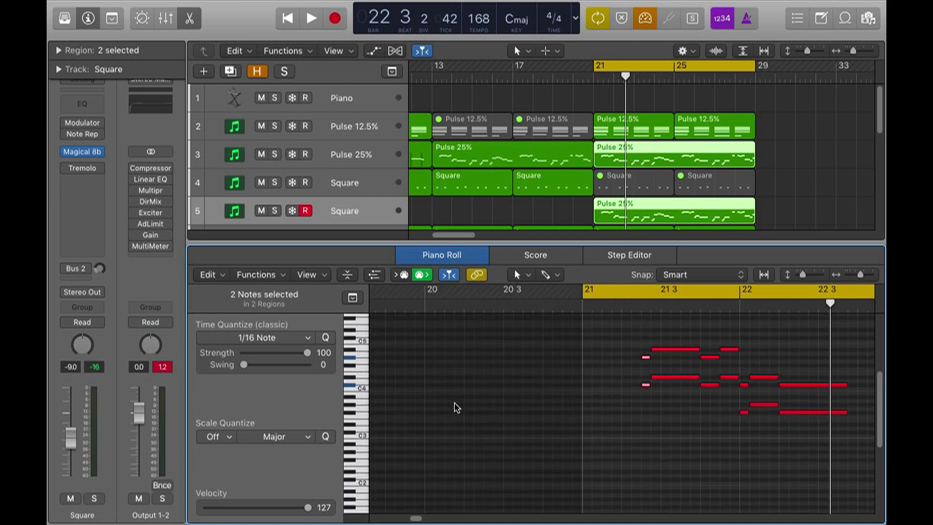
pyautogui.hscroll(5, 455, 406)
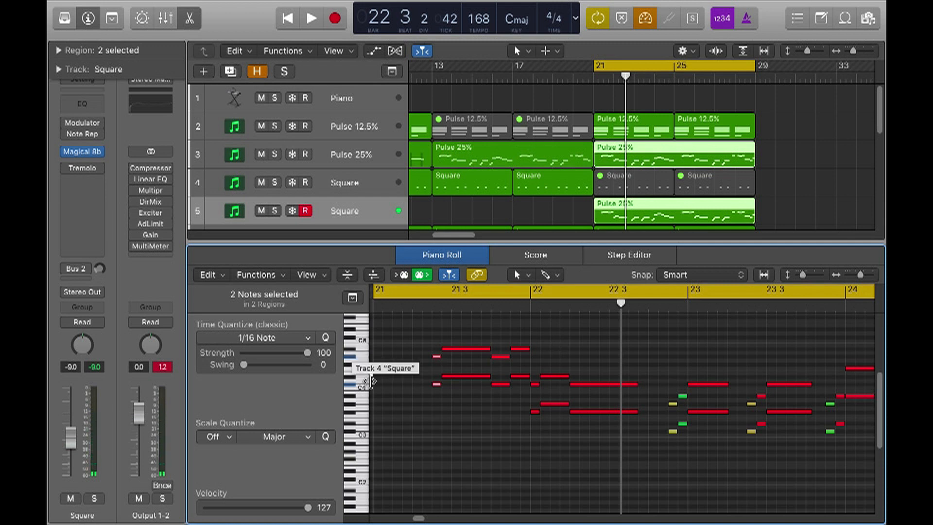
# Transpose all notes of the melody copy on the duplicated Square track up another two semitones
pyautogui.click(461, 338)
pyautogui.click(796, 155)
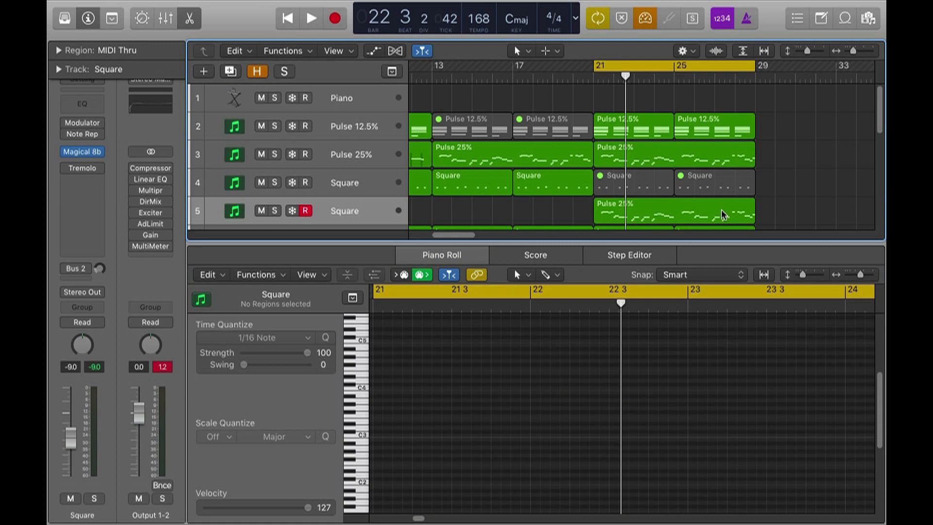
pyautogui.click(453, 335)
pyautogui.press('super+a')
pyautogui.hotkey('alt', 'Up')
pyautogui.hotkey('alt', 'Up')
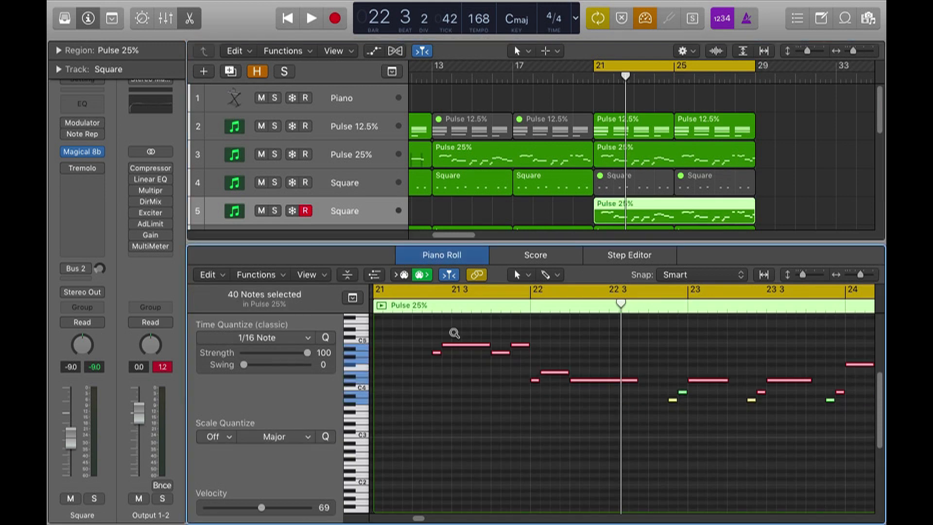
pyautogui.click(616, 334)
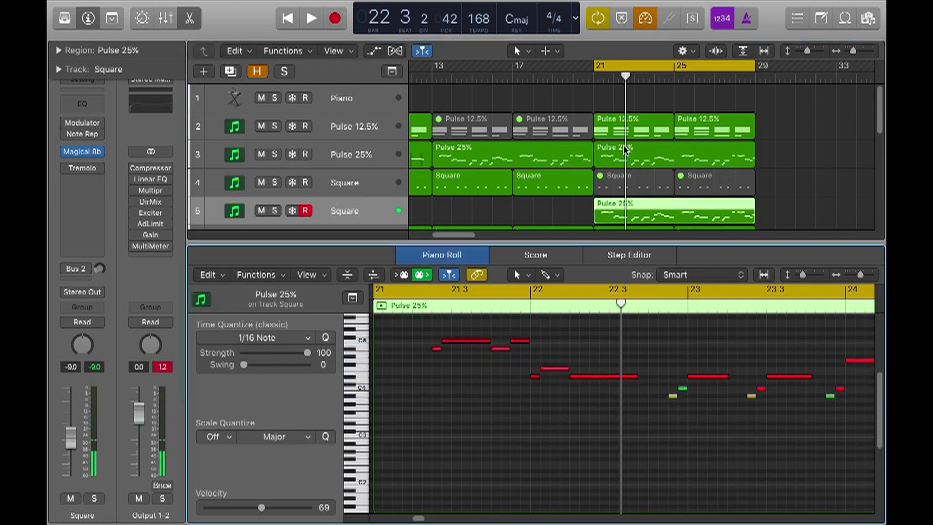
# Compare the transposed copy with the original melody from bar 21 and listen to both regions together
pyautogui.keyDown('shift'); pyautogui.click(626, 151); pyautogui.keyUp('shift')
pyautogui.moveTo(420, 345); pyautogui.dragTo(447, 381)
pyautogui.moveTo(427, 343); pyautogui.dragTo(441, 388)
pyautogui.click(423, 366)
pyautogui.press('space')
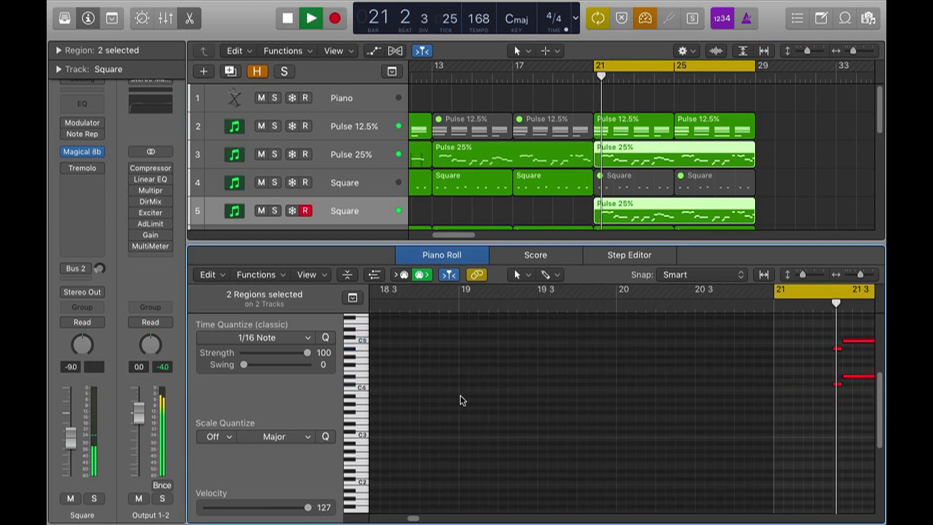
pyautogui.press('space')
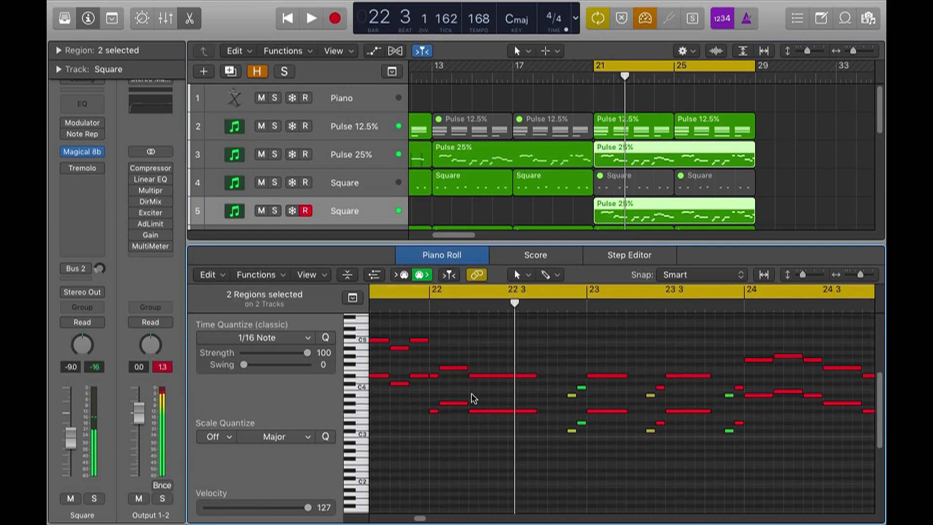
pyautogui.moveTo(476, 349); pyautogui.dragTo(511, 350)
pyautogui.moveTo(487, 378); pyautogui.dragTo(509, 384)
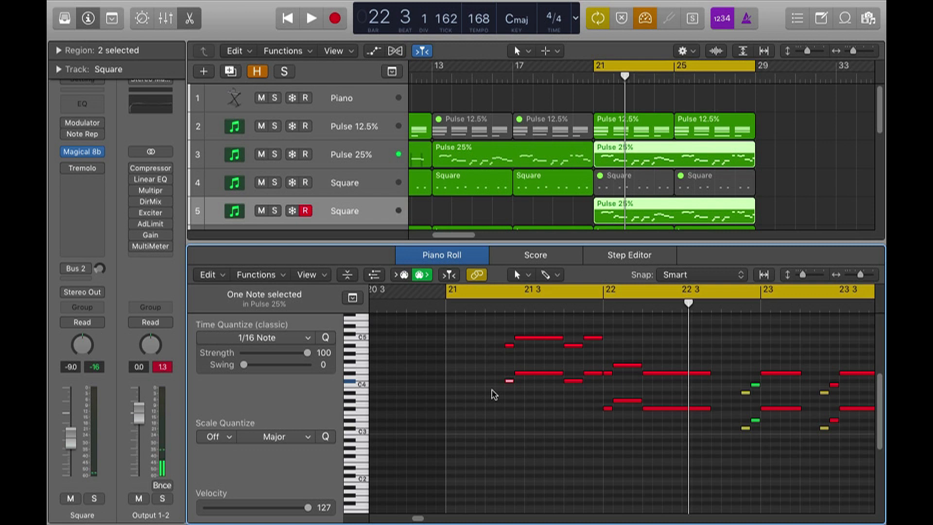
pyautogui.click(489, 350)
pyautogui.press('space')
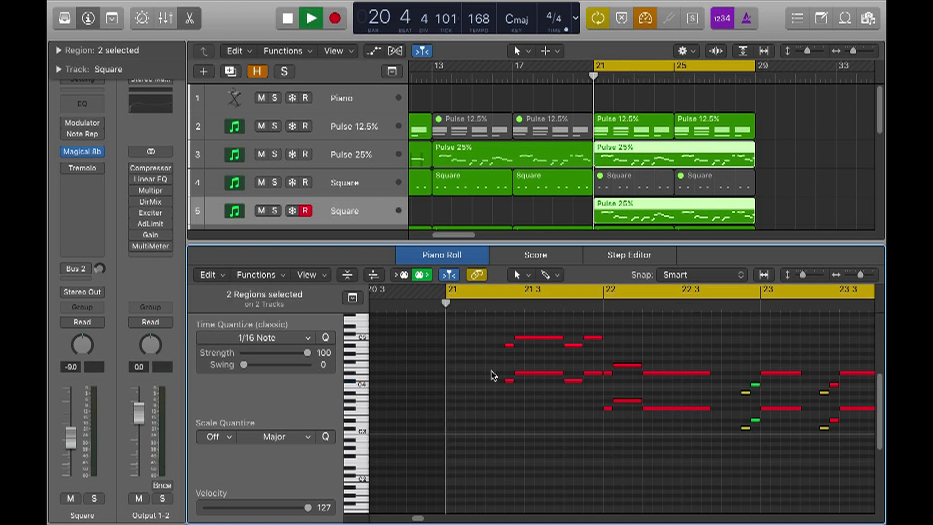
# Adjust the pitch of the copied melody's long second note in bar 21, raising it one semitone overall
pyautogui.click(536, 338)
pyautogui.hotkey('alt', 'Up')
pyautogui.hotkey('alt', 'Up')
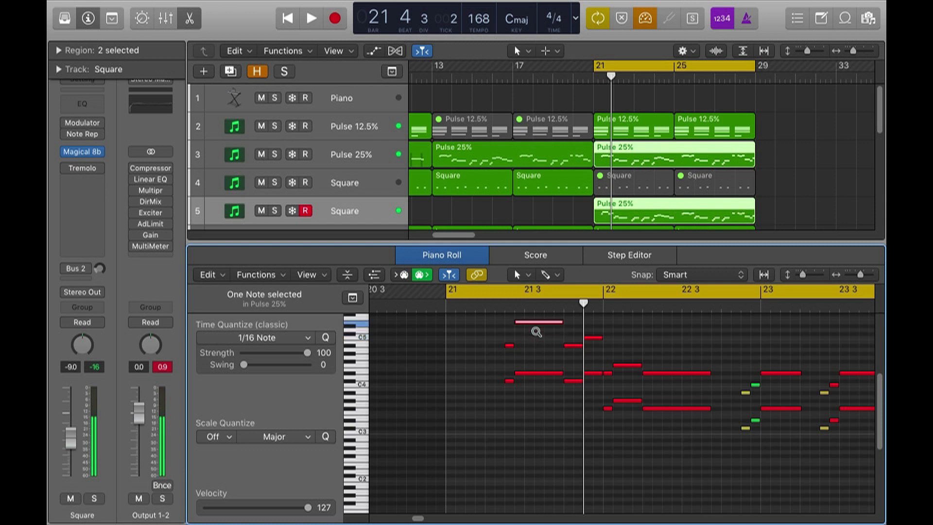
pyautogui.hotkey('alt', 'Down')
pyautogui.hotkey('alt', 'Down')
pyautogui.hotkey('alt', 'Down')
pyautogui.hotkey('alt', 'Down')
# Listen to the two melodies over bars 21 to 24 and examine how their notes line up
pyautogui.press('space')
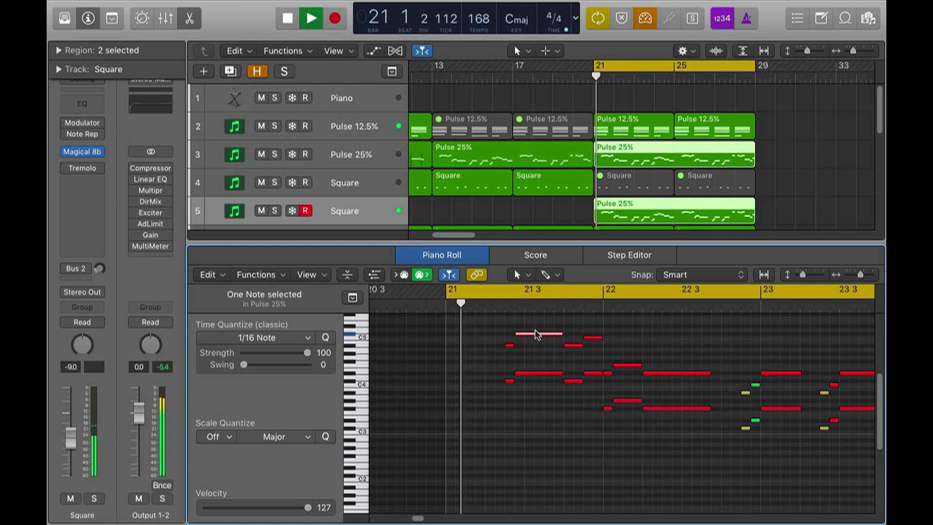
pyautogui.press('super+Left')
pyautogui.press('super+Left')
pyautogui.press('super+Up')
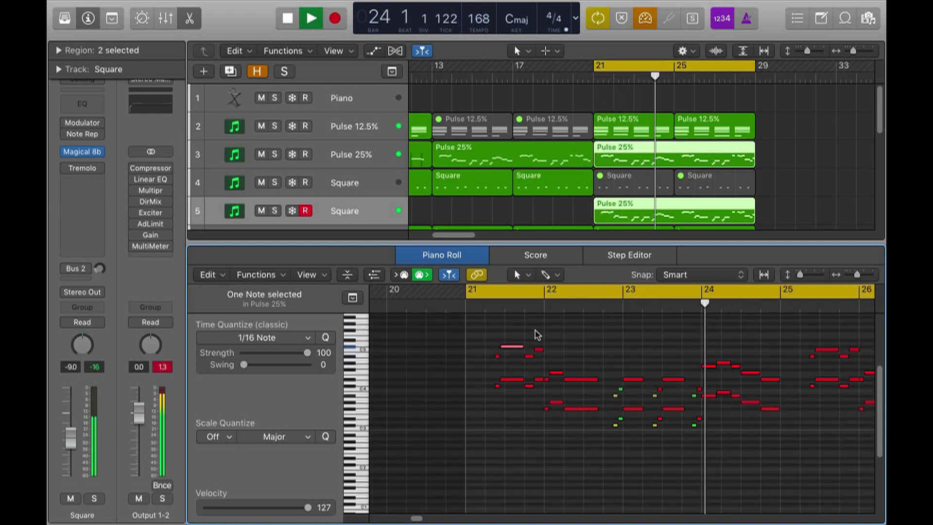
pyautogui.press('space')
pyautogui.hscroll(3, 537, 335)
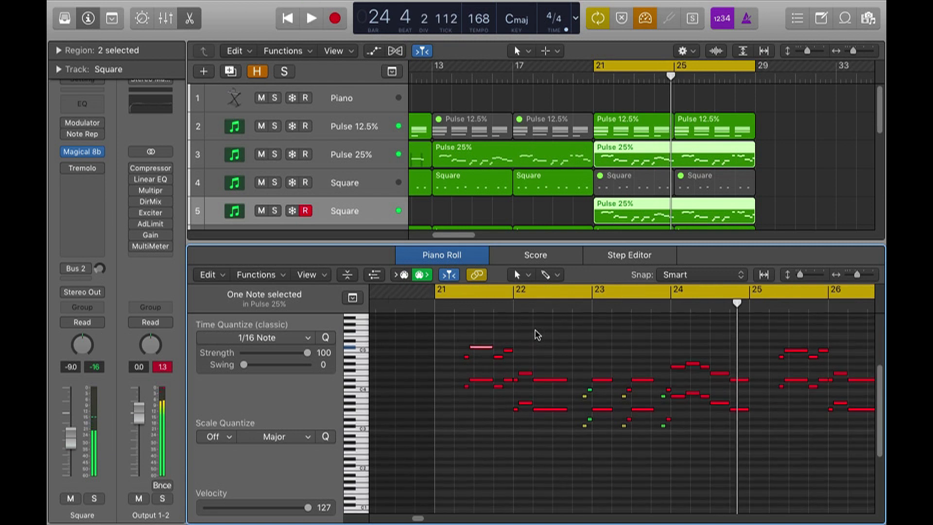
pyautogui.press('super+Down')
pyautogui.press('super+Right')
pyautogui.press('super+Right')
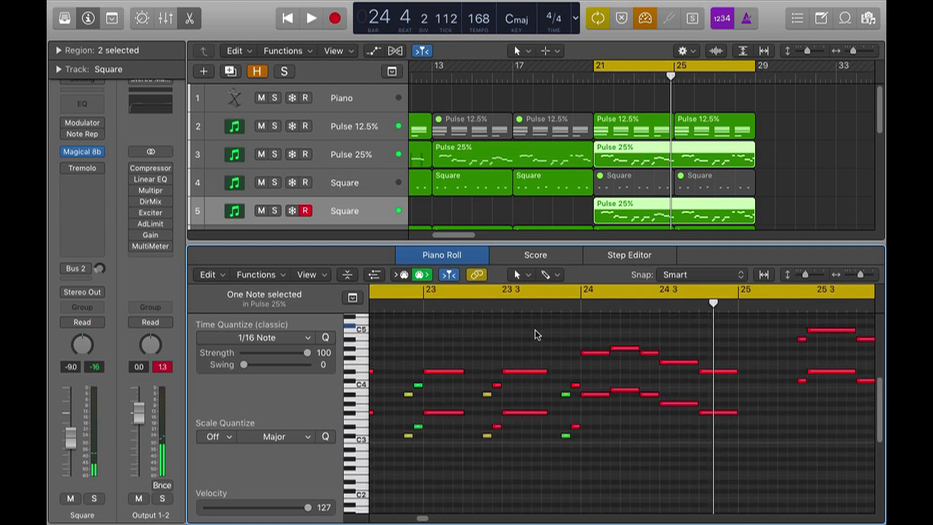
pyautogui.scroll(5, 534, 372)
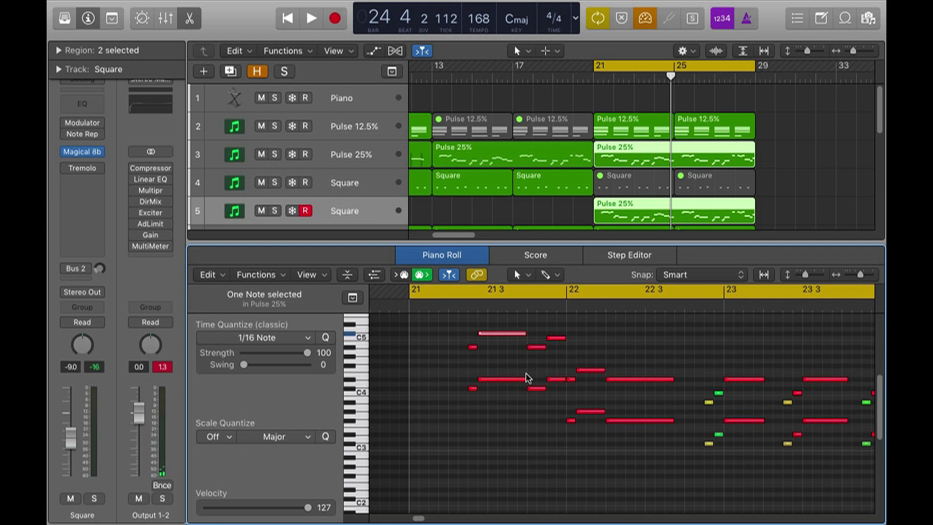
# Examine the notes of the original Pulse 25% melody region from bar 21 on its own
pyautogui.click(495, 413)
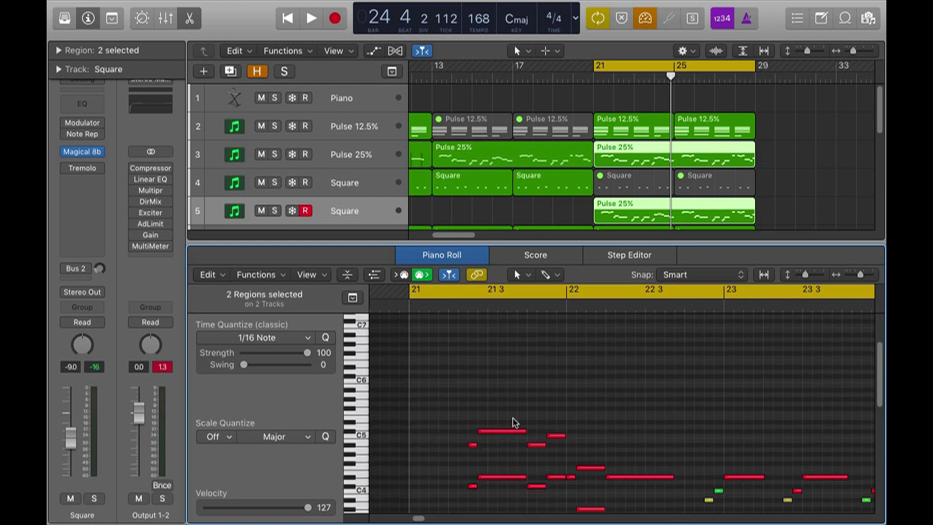
pyautogui.scroll(-4, 515, 422)
pyautogui.click(818, 150)
pyautogui.click(687, 151)
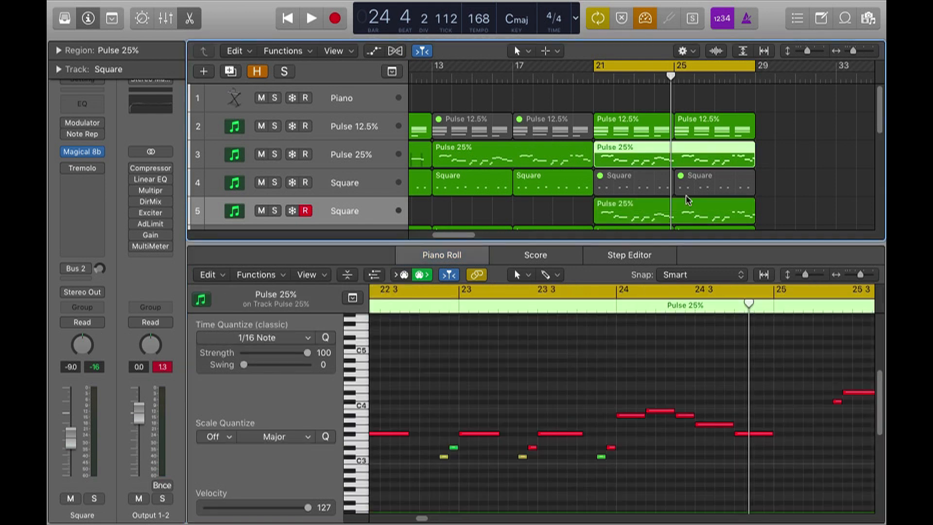
pyautogui.click(650, 224)
pyautogui.click(635, 161)
pyautogui.click(594, 358)
pyautogui.scroll(-5, 593, 360)
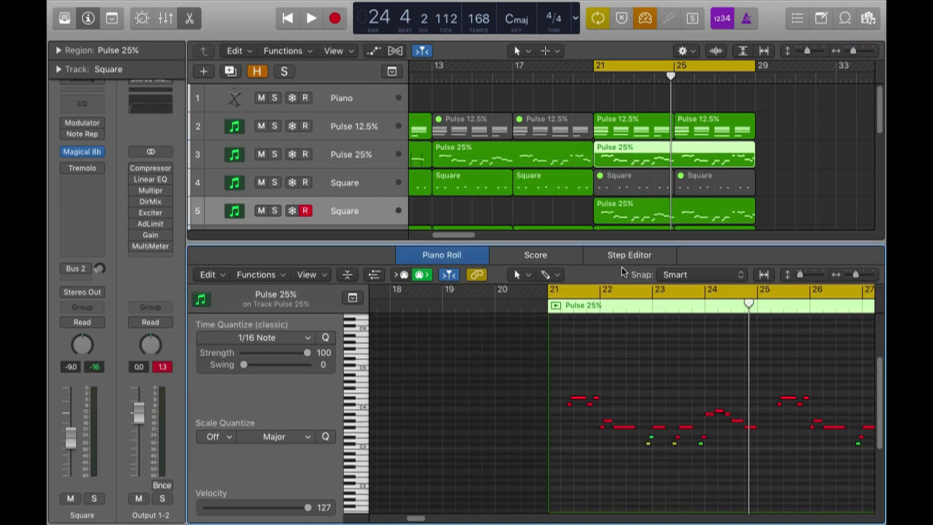
# Open the melody copy on the duplicated Square track and listen to its opening notes in bar 21
pyautogui.click(747, 221)
pyautogui.click(519, 387)
pyautogui.press('space')
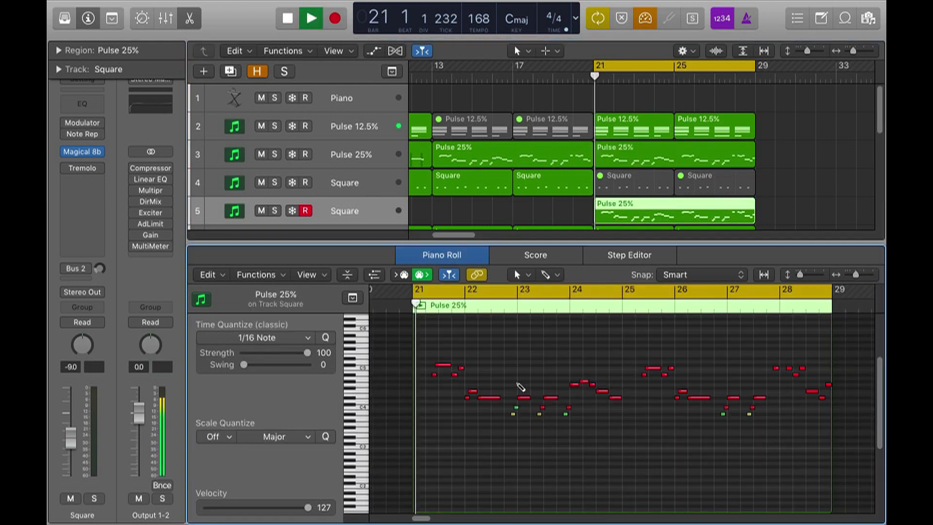
pyautogui.scroll(5, 520, 387)
pyautogui.press('space')
pyautogui.hscroll(2, 669, 389)
pyautogui.scroll(2, 668, 388)
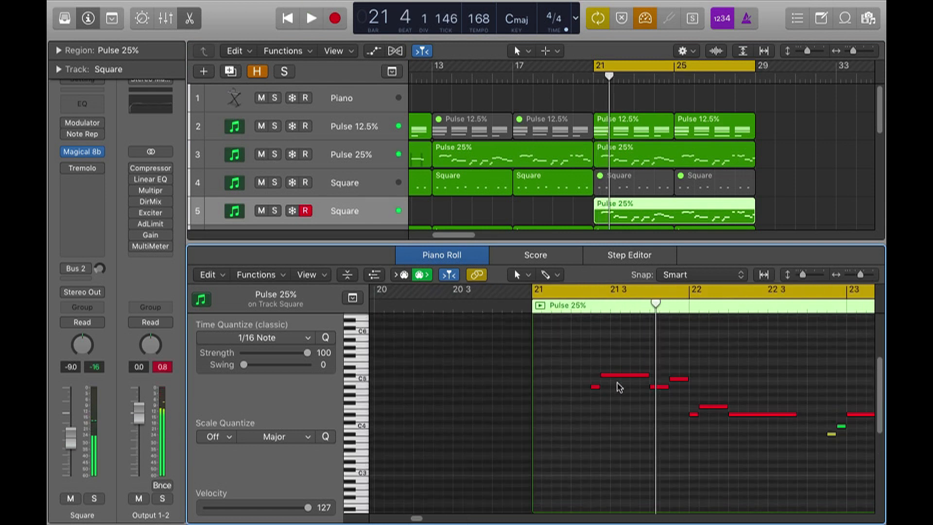
# Raise the copied melody's long second note in bar 21 by five semitones
pyautogui.click(617, 374)
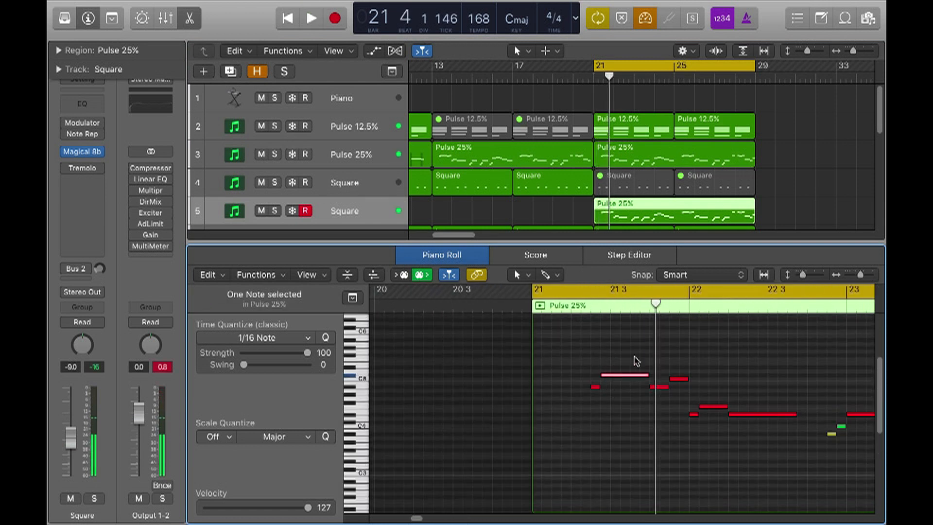
pyautogui.hotkey('alt', 'Up')
pyautogui.hotkey('alt', 'Up')
pyautogui.hotkey('alt', 'Up')
pyautogui.hotkey('alt', 'Up')
pyautogui.hotkey('alt', 'Up')
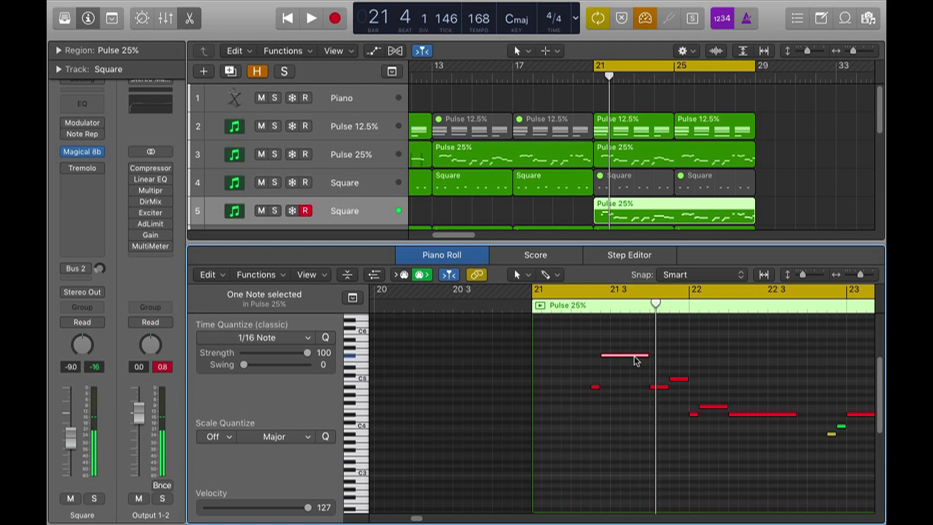
# Transpose all copied notes down an octave, then raise every note except the long second one by six semitones
pyautogui.press('super+a')
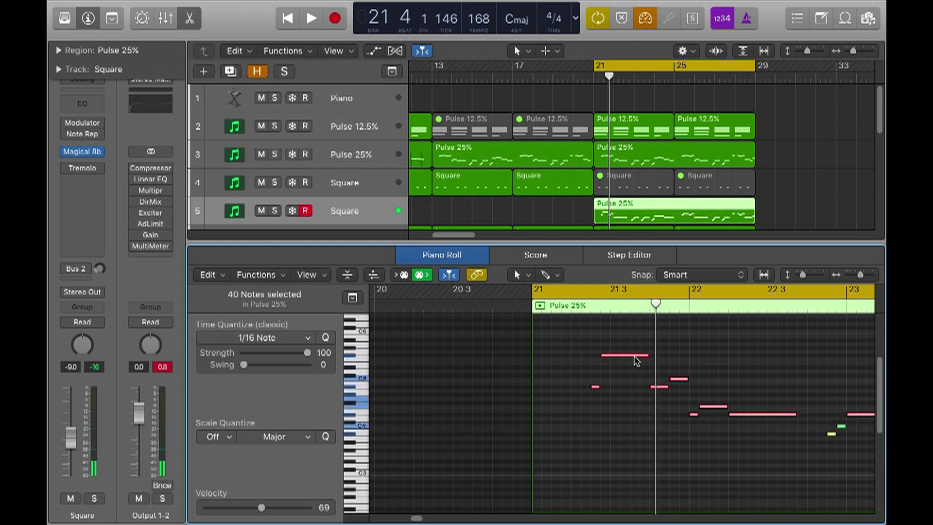
pyautogui.hotkey('alt', 'shift', 'Down')
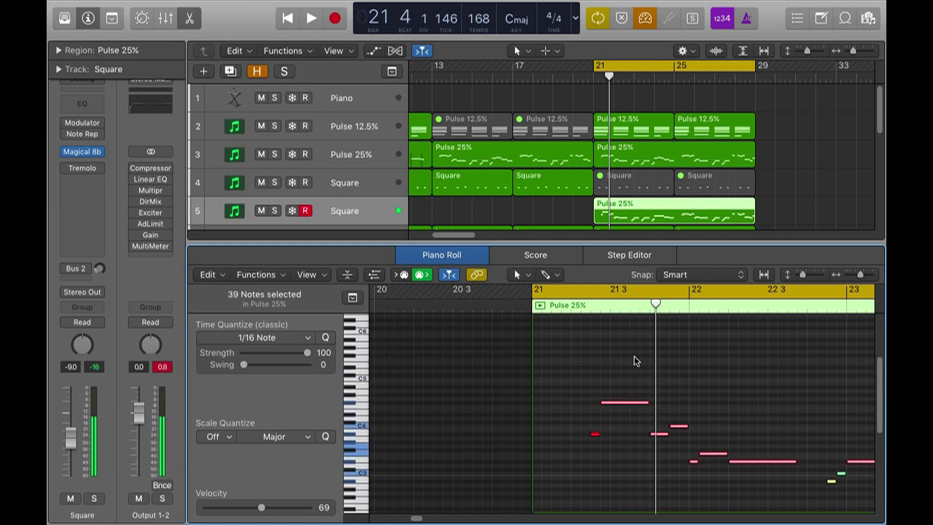
pyautogui.hotkey('alt', 'Up')
pyautogui.hotkey('alt', 'Up')
pyautogui.hotkey('alt', 'Up')
pyautogui.hotkey('alt', 'Up')
pyautogui.hotkey('alt', 'Up')
pyautogui.hotkey('alt', 'Up')
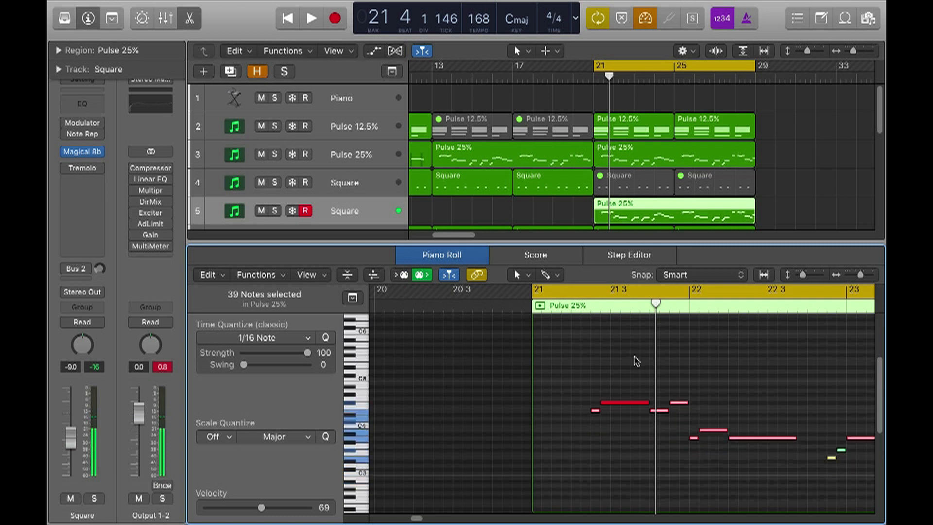
# Raise the copied melody's third note in bar 21 by one semitone and all notes from bar 22 onward by two semitones
pyautogui.hotkey('alt', 'Up')
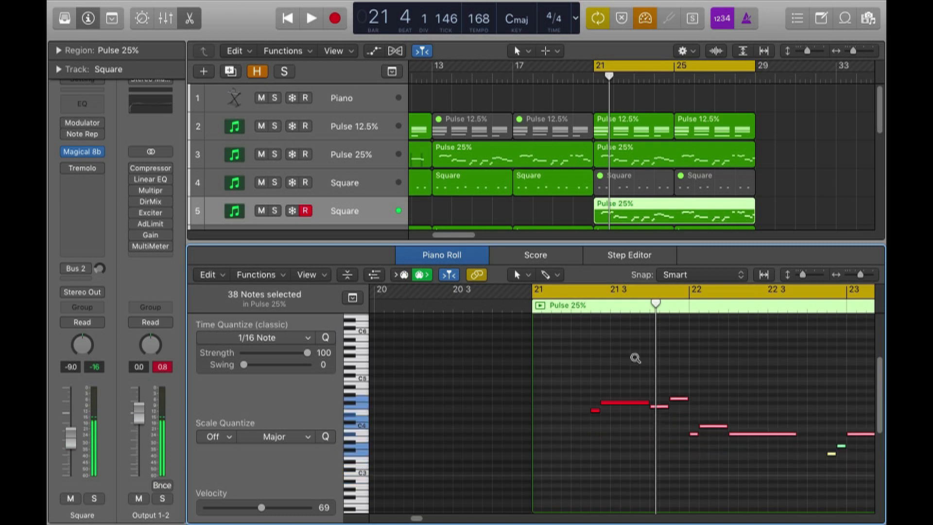
pyautogui.hotkey('alt', 'Down')
pyautogui.hotkey('alt', 'Up')
pyautogui.hotkey('alt', 'Up')
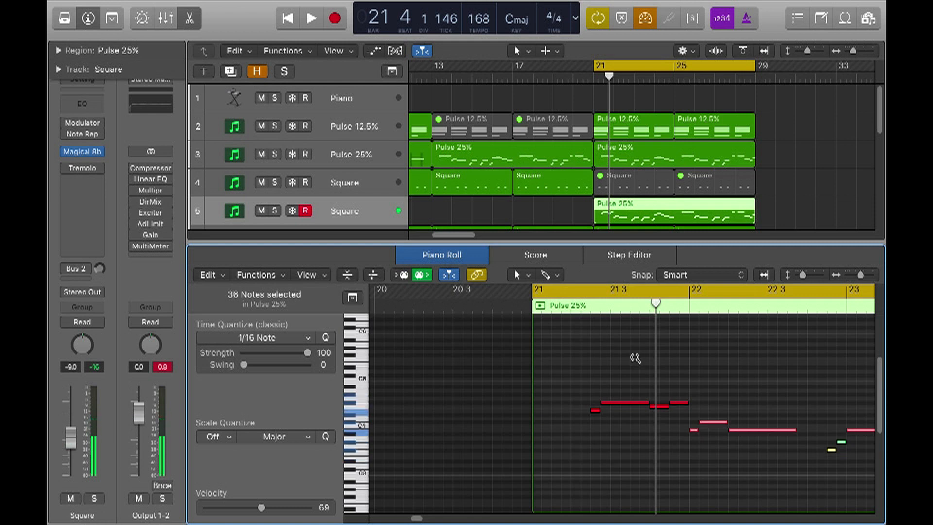
pyautogui.click(637, 361)
# Raise each of the first three notes of bar 22 by two semitones and listen to the passage
pyautogui.click(713, 422)
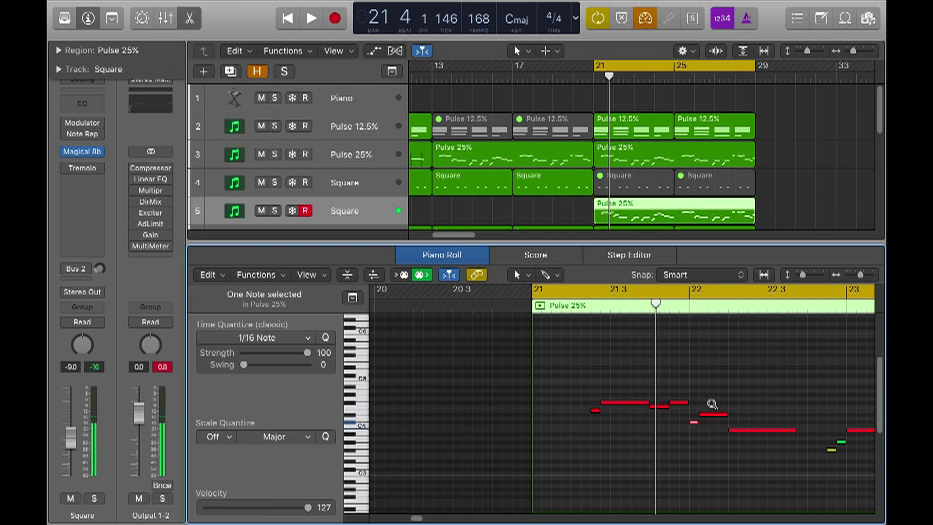
pyautogui.hotkey('alt', 'Up')
pyautogui.hotkey('alt', 'Up')
pyautogui.hotkey('alt', 'Up')
pyautogui.hotkey('alt', 'Down')
pyautogui.press('space')
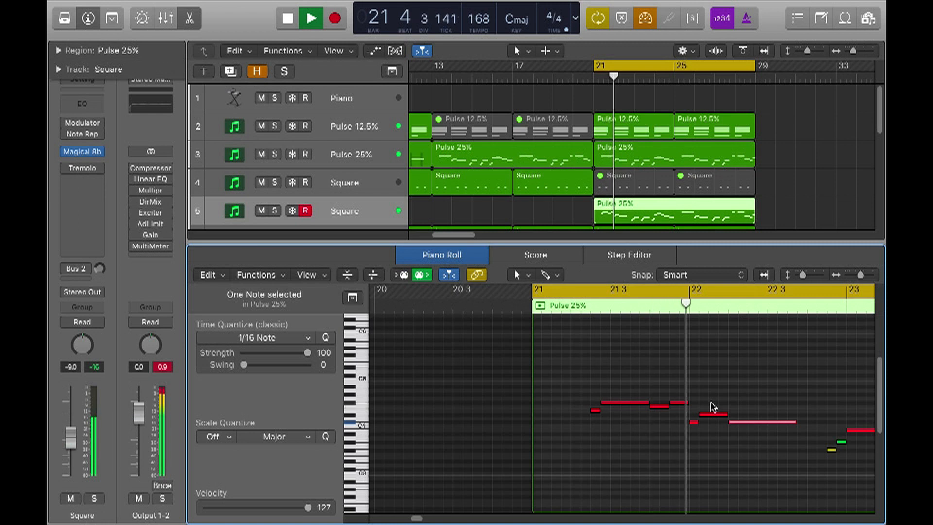
pyautogui.press('space')
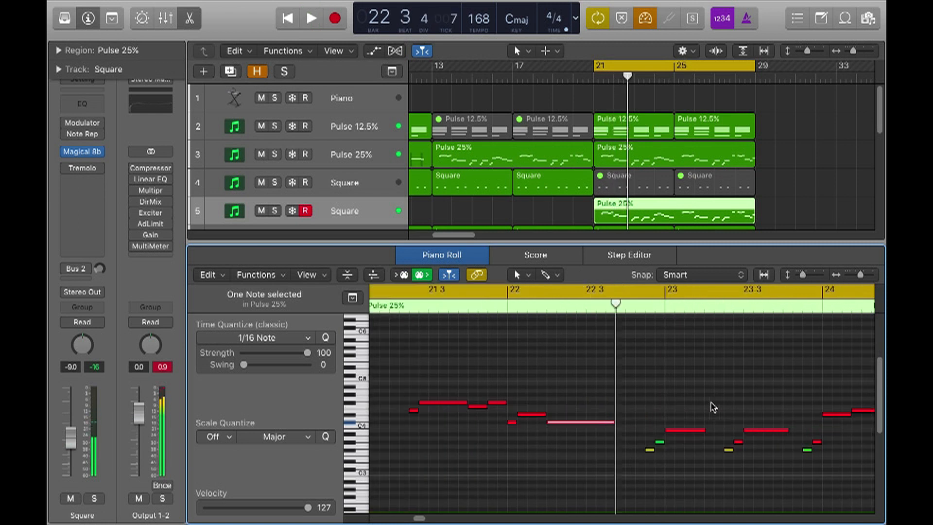
# Raise the short pickup notes before bar 23 and within bar 23 by two semitones each, checking the passage by ear
pyautogui.click(695, 398)
pyautogui.click(650, 449)
pyautogui.click(642, 434)
pyautogui.click(650, 450)
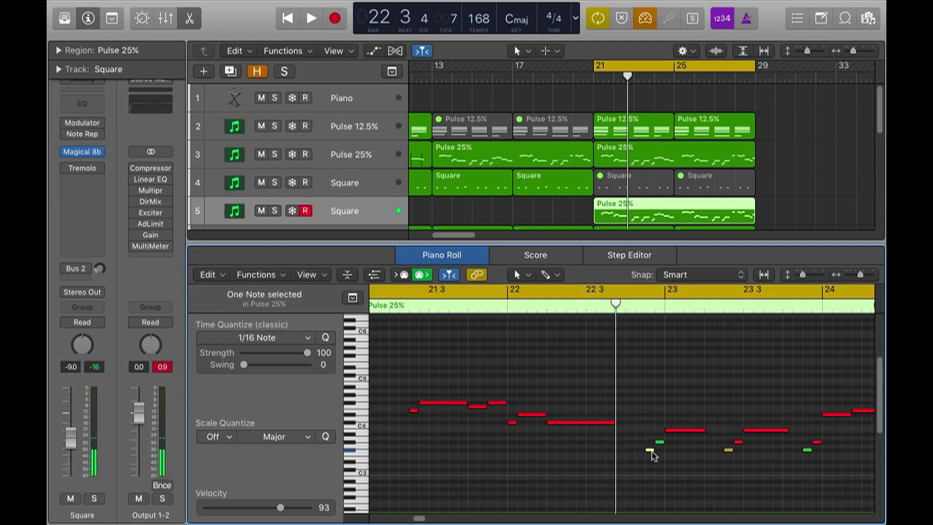
pyautogui.hotkey('alt', 'Up')
pyautogui.hotkey('alt', 'Up')
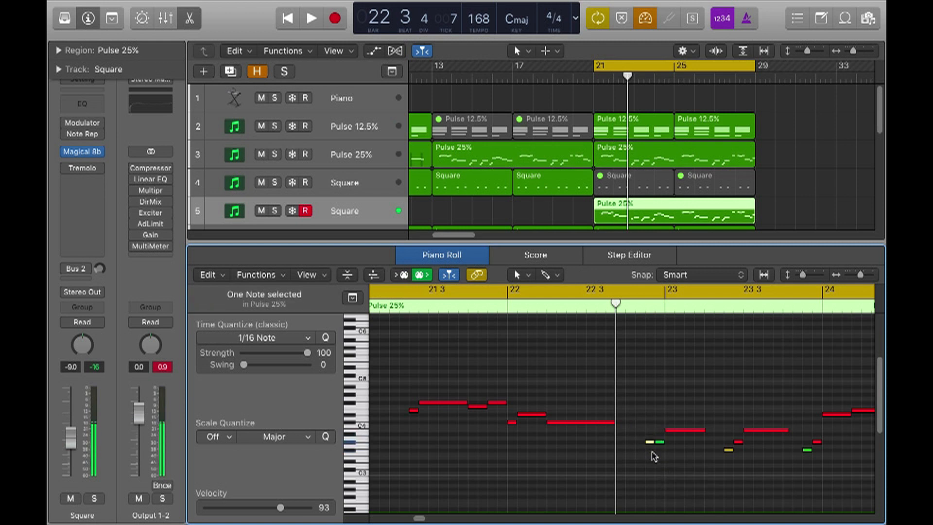
pyautogui.press('Right')
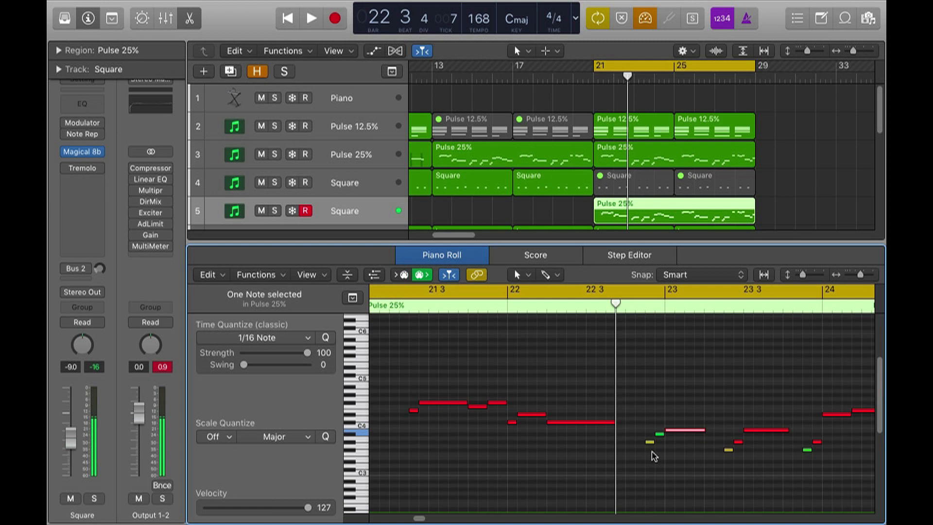
pyautogui.press('space')
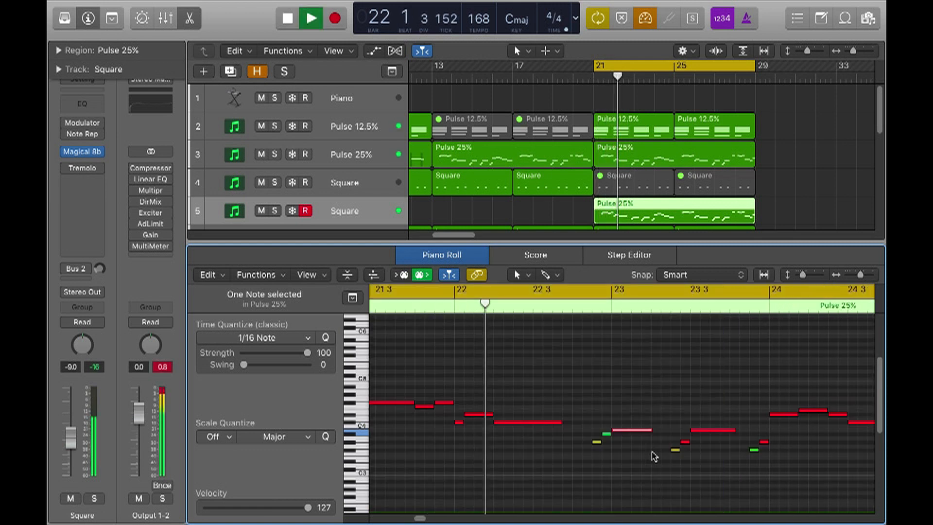
pyautogui.press('space')
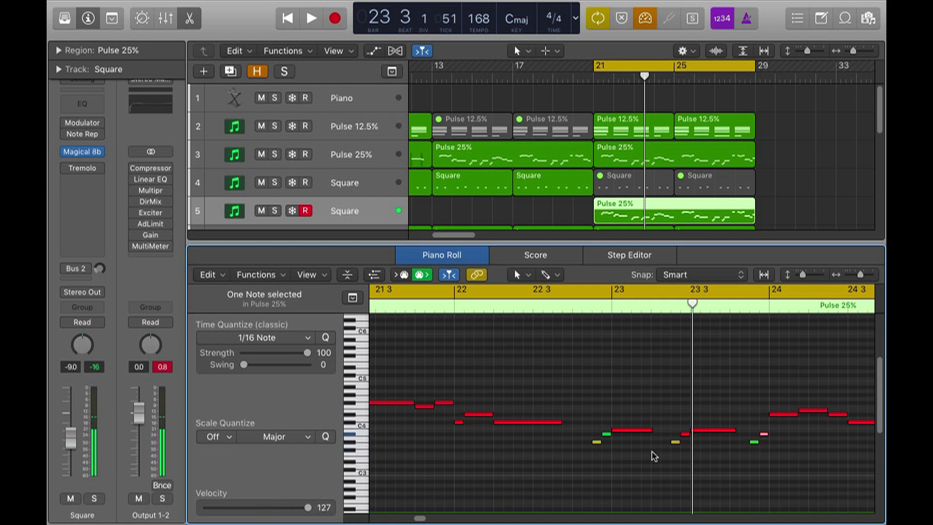
# Play the copied melody and compare its notes with the original Pulse 25% melody from bar 21
pyautogui.press('space')
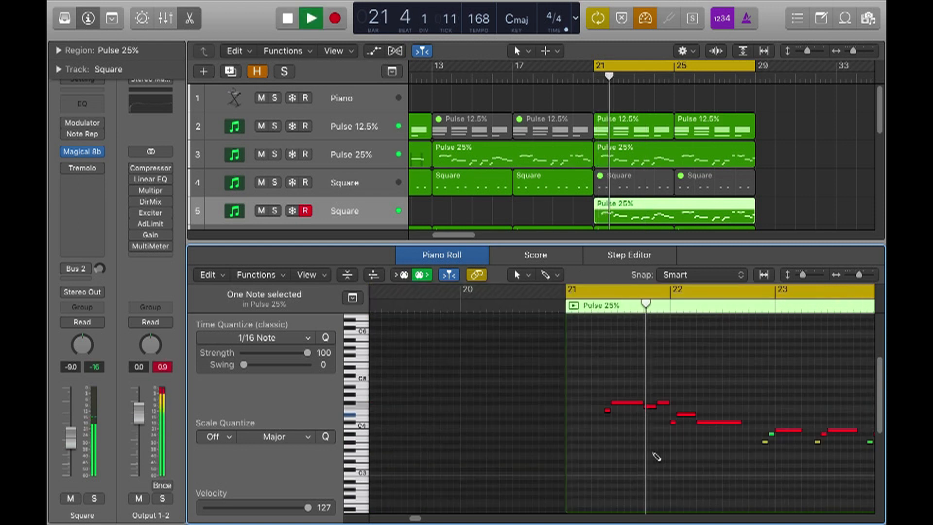
pyautogui.press('space')
pyautogui.click(699, 400)
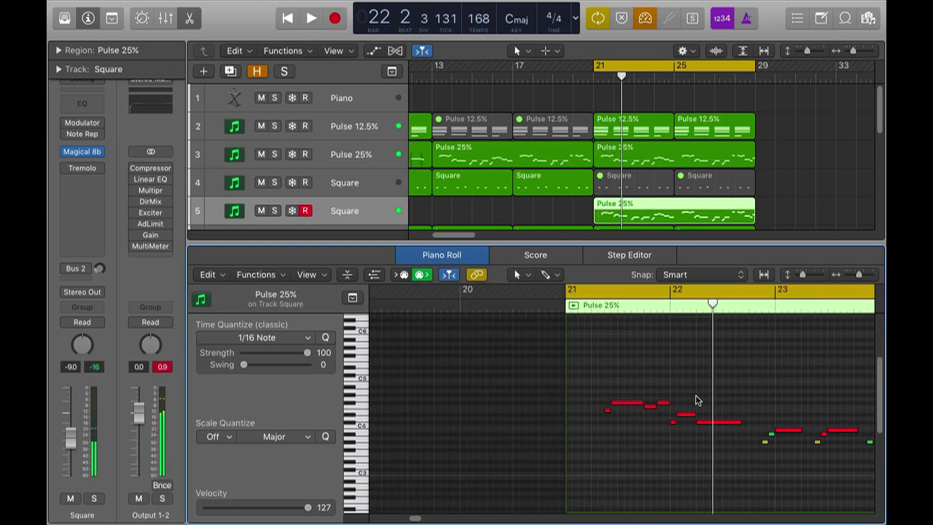
pyautogui.keyDown('shift'); pyautogui.click(630, 147); pyautogui.keyUp('shift')
pyautogui.moveTo(687, 397); pyautogui.dragTo(687, 447)
pyautogui.click(710, 400)
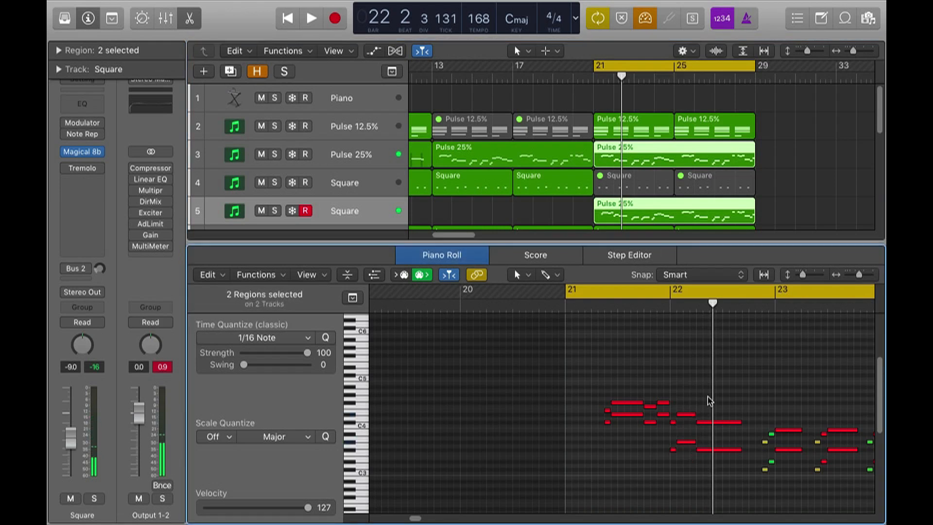
pyautogui.click(777, 197)
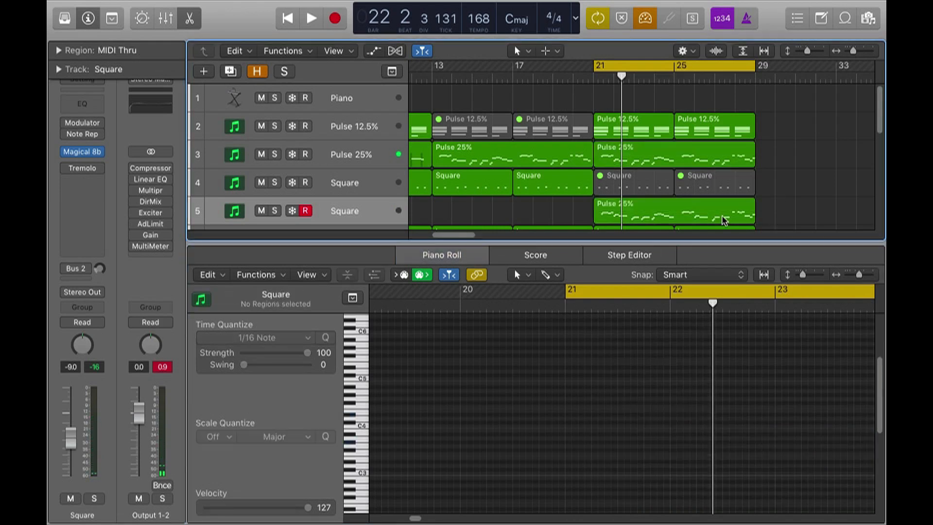
# Display only the copied melody's notes and listen closely to bars 21 and 22
pyautogui.click(685, 397)
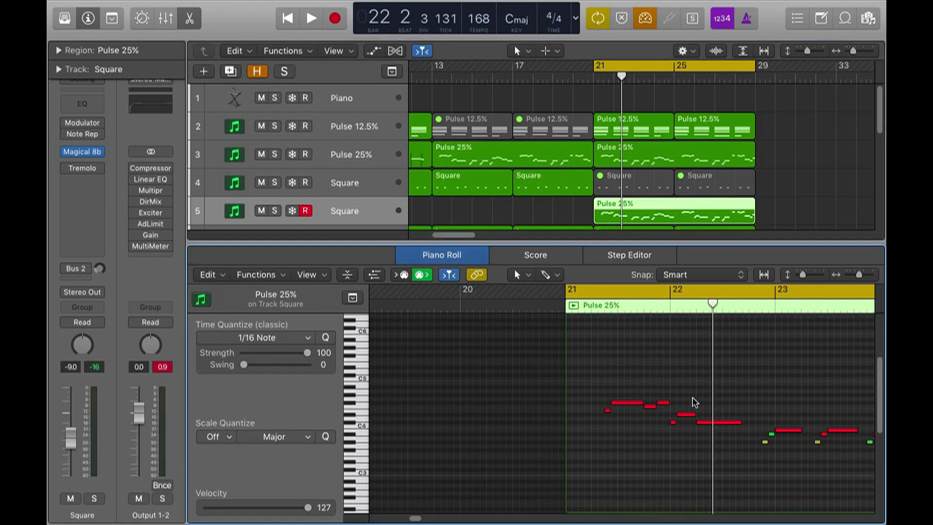
pyautogui.press('space')
pyautogui.rightClick(694, 402)
pyautogui.click(731, 384)
pyautogui.press('space')
pyautogui.click(679, 387)
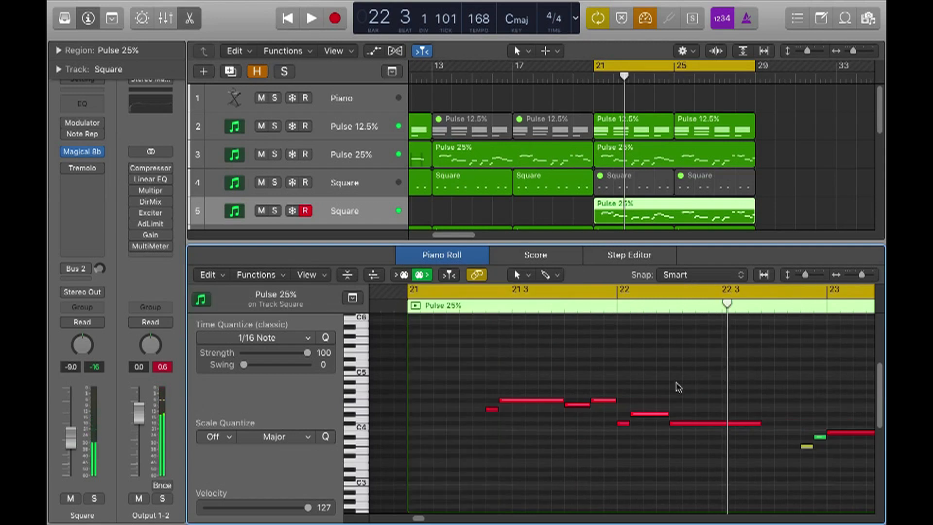
# Raise the first note of bar 22 by four semitones and the second by three, and listen to the change
pyautogui.moveTo(621, 404); pyautogui.dragTo(627, 429)
pyautogui.click(623, 386)
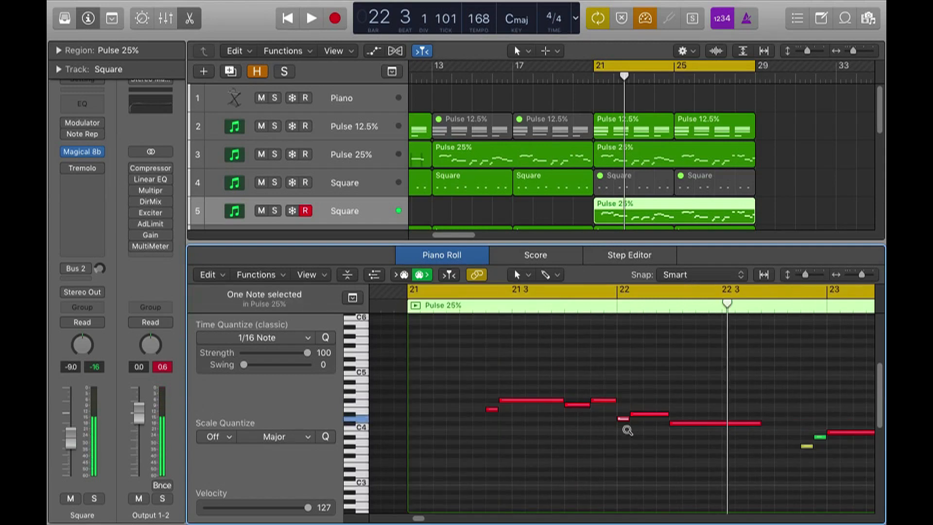
pyautogui.press('Right')
pyautogui.hotkey('alt', 'Up')
pyautogui.hotkey('alt', 'Up')
pyautogui.hotkey('alt', 'Up')
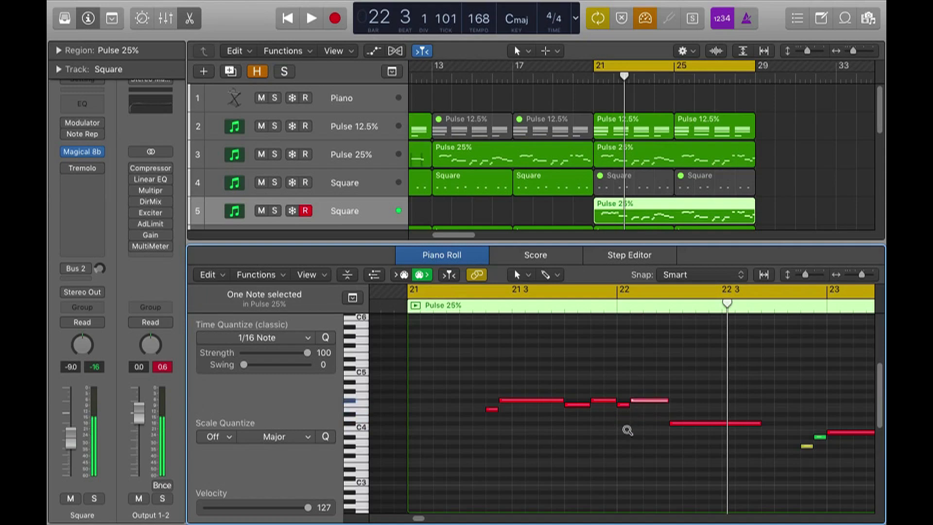
pyautogui.press('space')
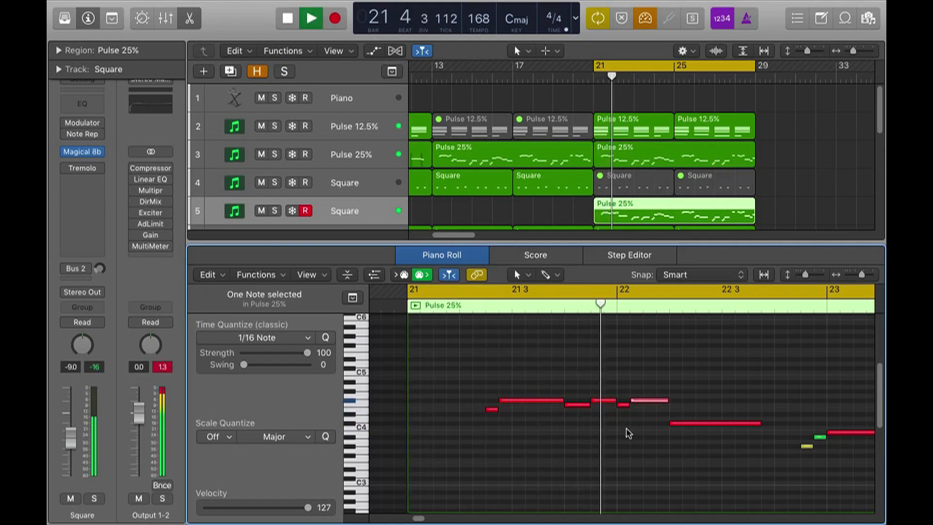
pyautogui.press('space')
# Raise bar 22's first note another semitone, its second two semitones and its long third note nine semitones, and listen
pyautogui.hotkey('alt', 'Up')
pyautogui.hotkey('alt', 'Up')
pyautogui.press('Right')
pyautogui.hotkey('alt', 'Up')
pyautogui.hotkey('alt', 'Up')
pyautogui.hotkey('alt', 'Up')
pyautogui.hotkey('alt', 'Up')
pyautogui.hotkey('alt', 'Up')
pyautogui.hotkey('alt', 'Up')
pyautogui.hotkey('alt', 'Up')
pyautogui.hotkey('alt', 'Up')
pyautogui.hotkey('alt', 'Up')
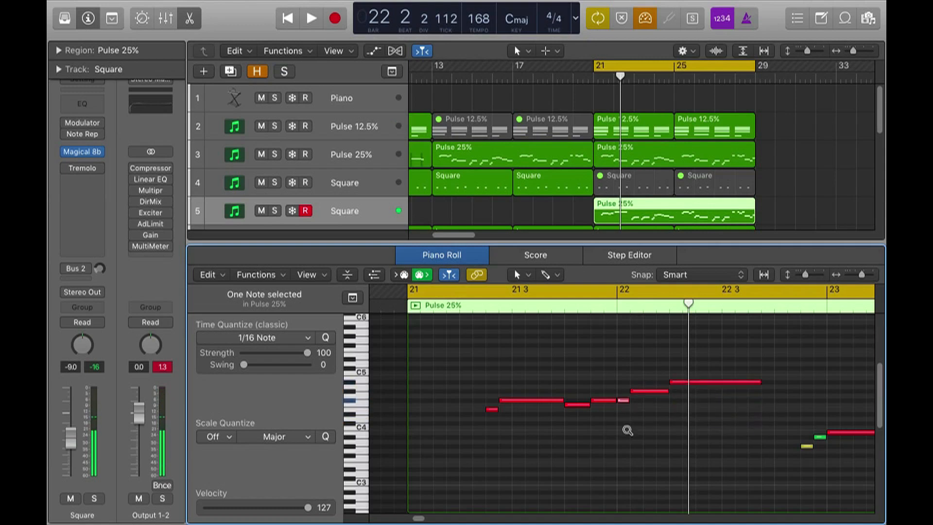
pyautogui.press('space')
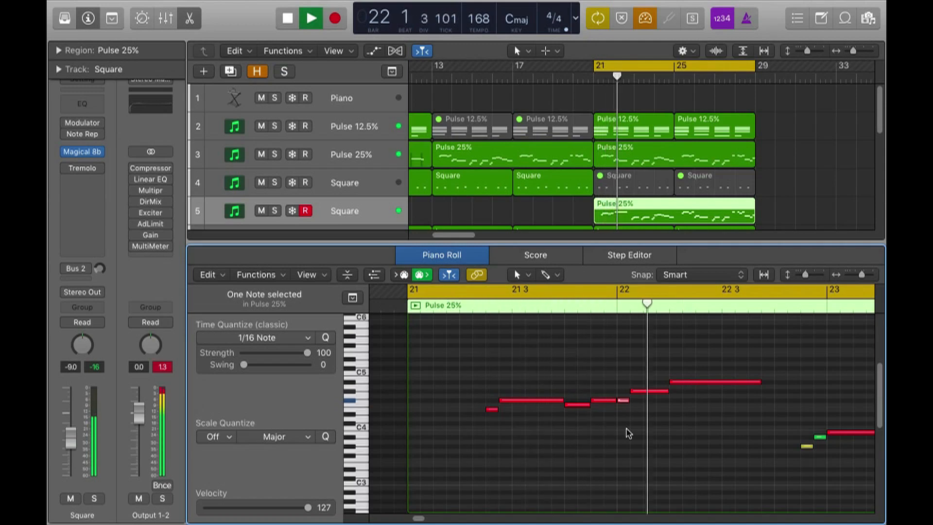
pyautogui.press('space')
# Transpose the first three notes of bar 22 down an octave together and play them back
pyautogui.moveTo(631, 359); pyautogui.dragTo(681, 402)
pyautogui.moveTo(625, 369); pyautogui.dragTo(706, 419)
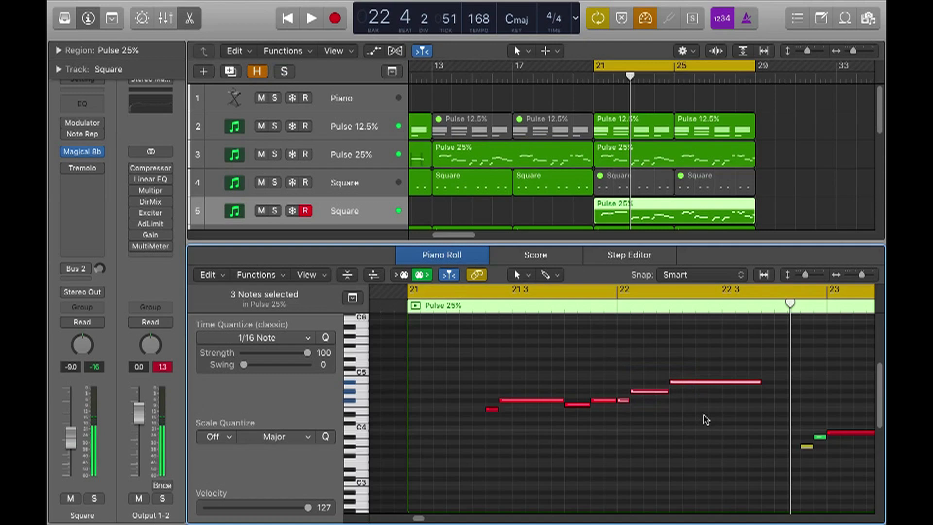
pyautogui.hotkey('alt', 'shift', 'Down')
pyautogui.press('space')
pyautogui.click(719, 416)
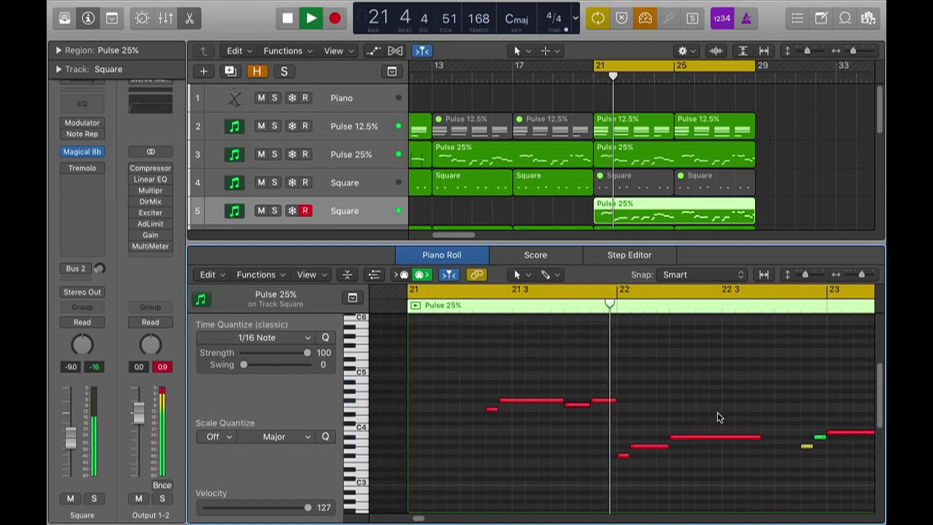
pyautogui.press('space')
# Raise the first note of bar 22 by four semitones and the second by three from the lower octave, and listen
pyautogui.moveTo(625, 438); pyautogui.dragTo(635, 462)
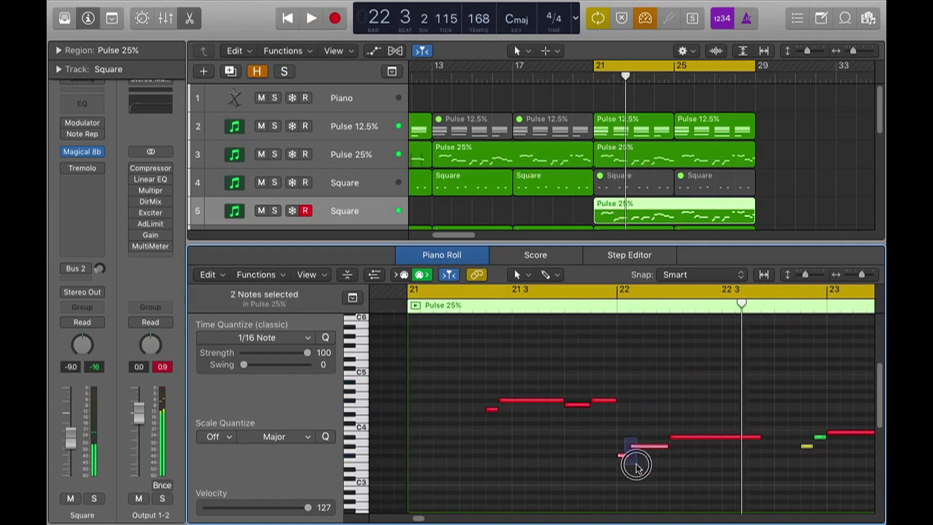
pyautogui.hotkey('alt', 'Up')
pyautogui.hotkey('alt', 'Up')
pyautogui.hotkey('alt', 'Up')
pyautogui.hotkey('alt', 'Up')
pyautogui.moveTo(650, 427); pyautogui.dragTo(651, 427)
pyautogui.press('space')
pyautogui.click(689, 422)
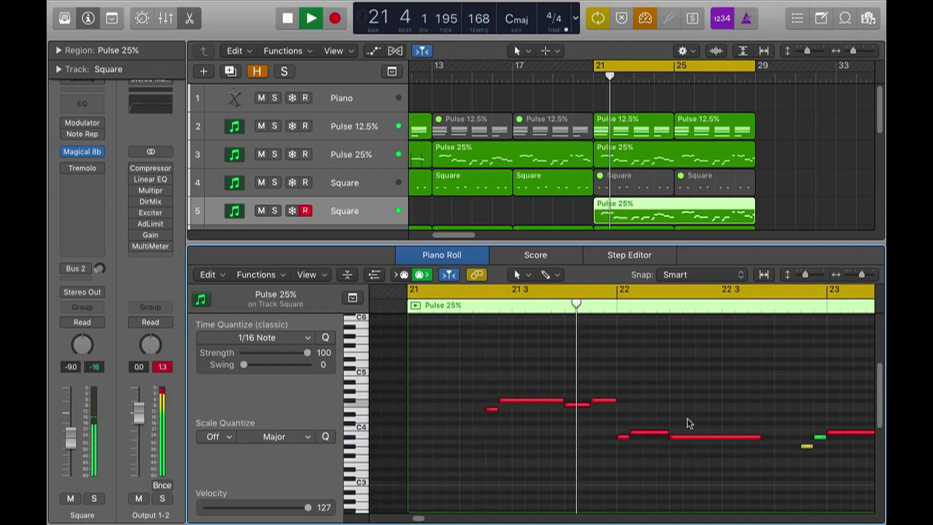
pyautogui.press('space')
# Raise the short first note of bar 22 by three semitones and play the phrase
pyautogui.click(622, 435)
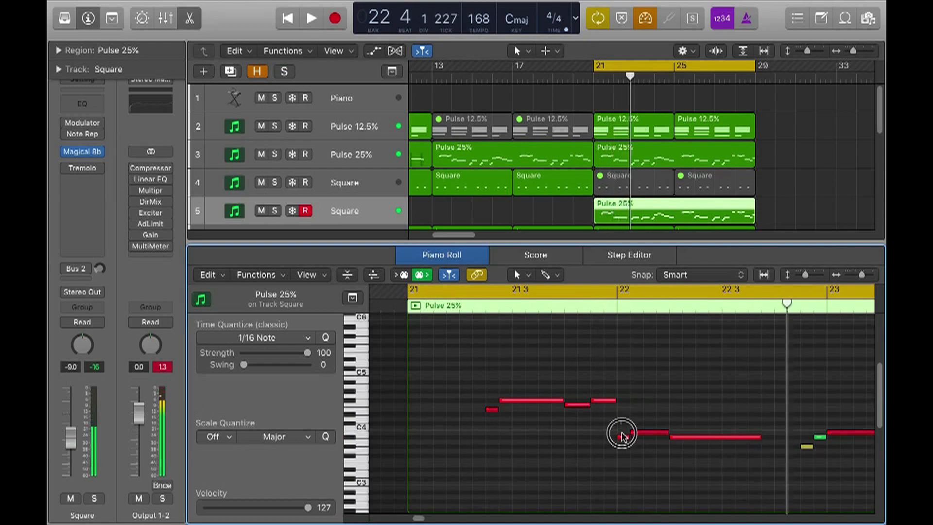
pyautogui.press('space')
pyautogui.click(700, 416)
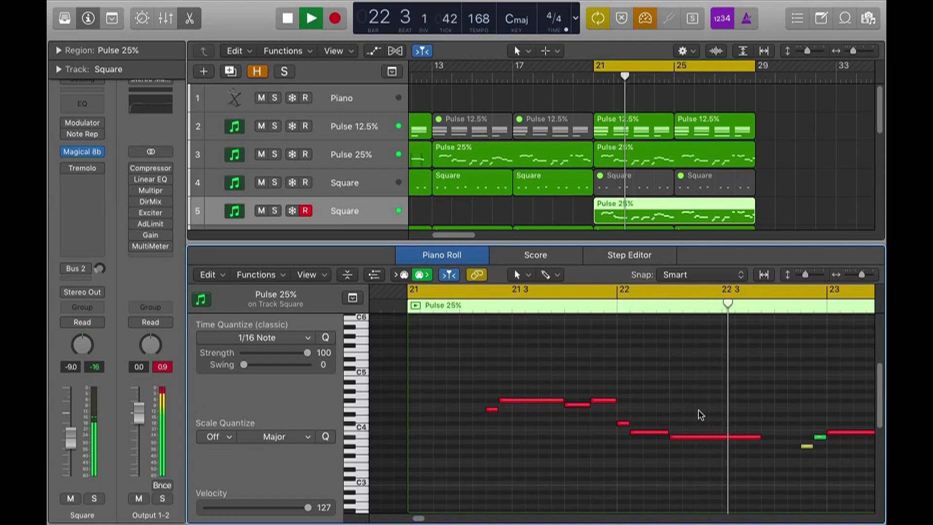
pyautogui.press('space')
# Raise the second note of bar 22 by four semitones and listen through to bar 23
pyautogui.click(658, 432)
pyautogui.hotkey('alt', 'Up')
pyautogui.hotkey('alt', 'Up')
pyautogui.hotkey('alt', 'Up')
pyautogui.hotkey('alt', 'Up')
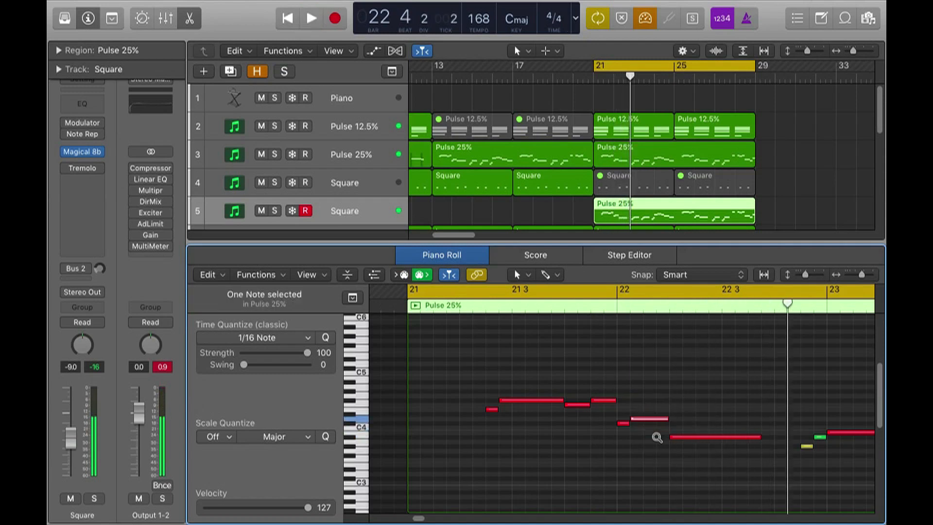
pyautogui.press('space')
pyautogui.click(735, 416)
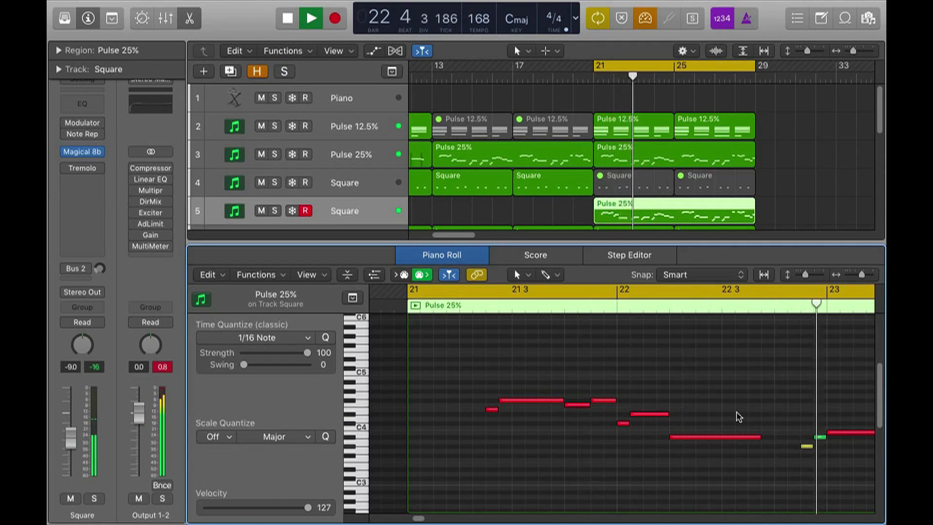
pyautogui.press('space')
# Listen to the copied melody through bar 24 and raise the first note of that bar by two semitones
pyautogui.press('space')
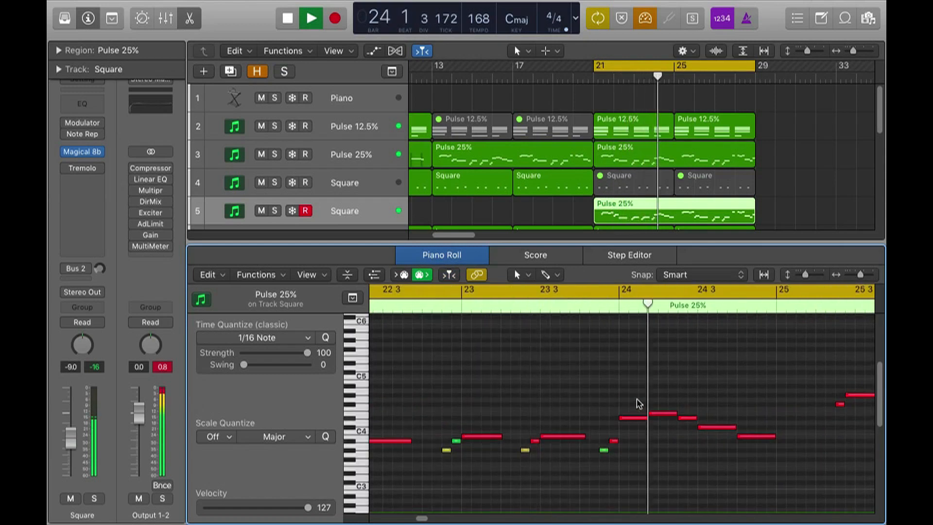
pyautogui.press('space')
pyautogui.click(639, 417)
pyautogui.hotkey('alt', 'Up')
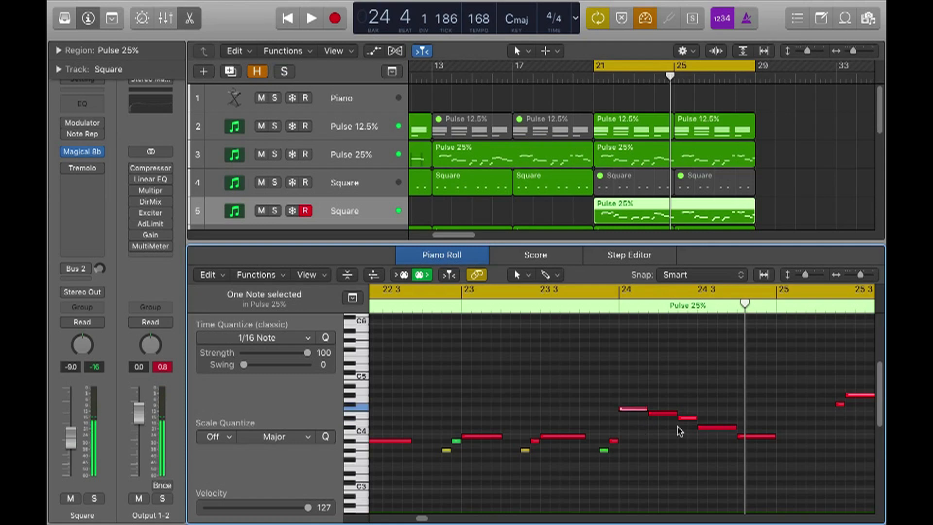
# Show the original melody alongside the copy and raise bar 24's first copied note three semitones, its second six and its third one
pyautogui.keyDown('shift'); pyautogui.click(622, 150); pyautogui.keyUp('shift')
pyautogui.click(627, 410)
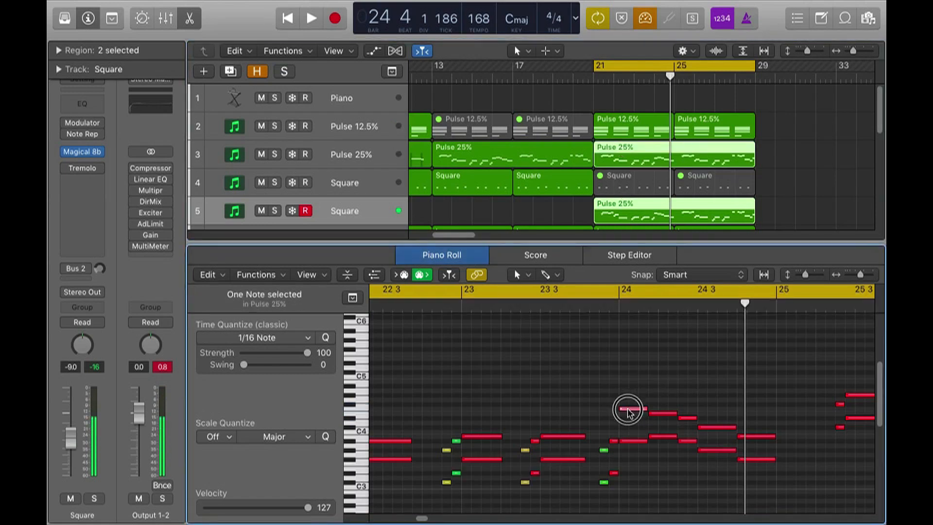
pyautogui.hotkey('alt', 'Up')
pyautogui.hotkey('alt', 'Up')
pyautogui.hotkey('alt', 'Up')
pyautogui.hotkey('alt', 'Up')
pyautogui.hotkey('alt', 'Up')
pyautogui.hotkey('alt', 'Up')
pyautogui.hotkey('alt', 'Up')
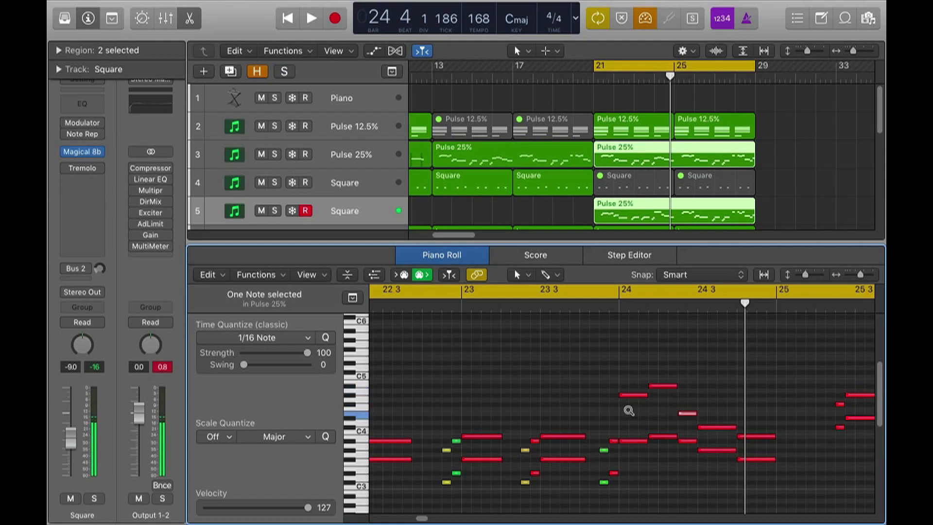
# Turn off cycle playback, place the playhead at bar 24 and lower the first copied note there by three semitones
pyautogui.press('c')
pyautogui.doubleClick(602, 302)
pyautogui.click(620, 317)
pyautogui.click(622, 312)
pyautogui.click(634, 395)
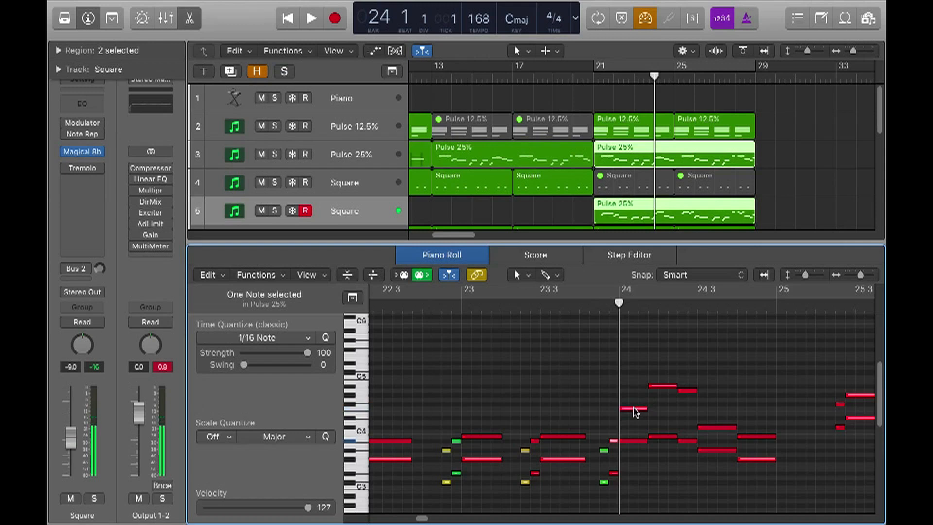
# Play bar 24, then raise its first copied note by one semitone and lower its second by two and third by three
pyautogui.press('space')
pyautogui.press('space')
pyautogui.click(653, 386)
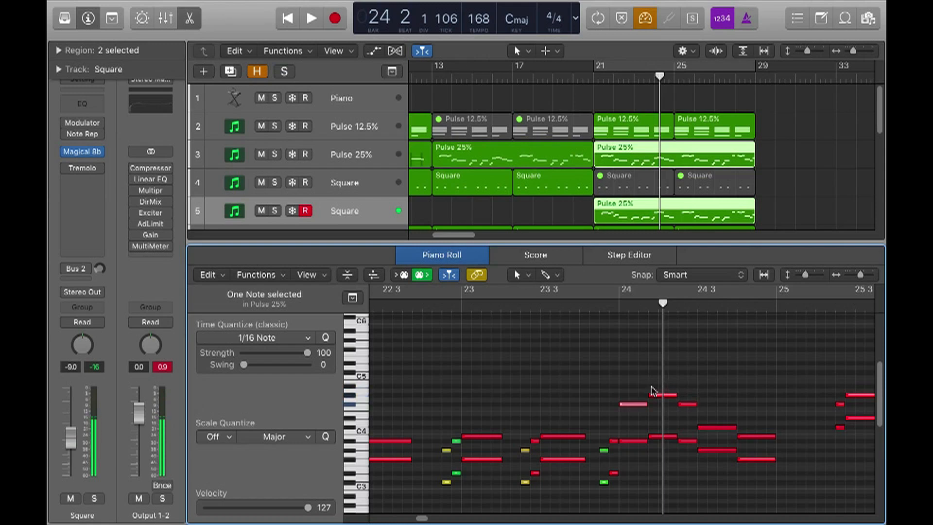
# Raise the fourth and fifth copied notes of bar 24 by four semitones each
pyautogui.hotkey('alt', 'Up')
pyautogui.hotkey('alt', 'Up')
pyautogui.hotkey('alt', 'Up')
pyautogui.hotkey('alt', 'Up')
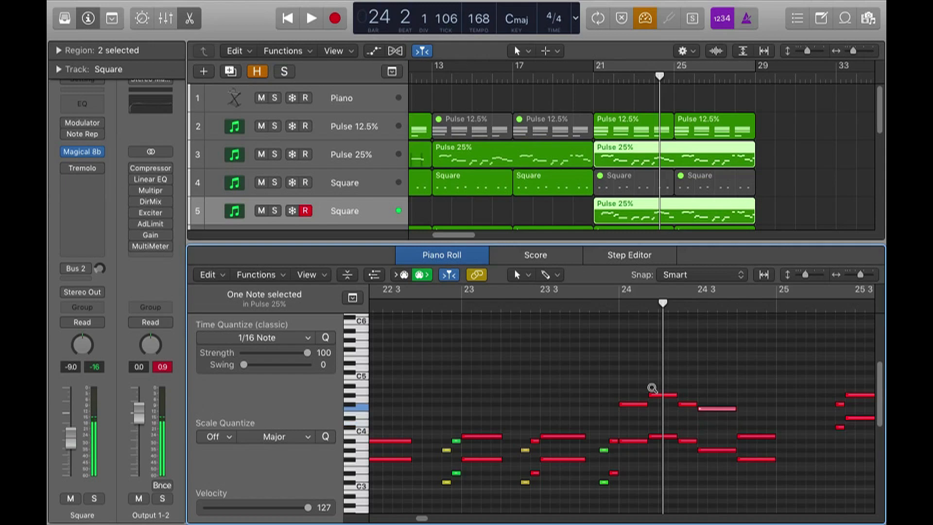
pyautogui.press('Right')
pyautogui.hotkey('alt', 'Up')
pyautogui.hotkey('alt', 'Up')
pyautogui.hotkey('alt', 'Up')
pyautogui.hotkey('alt', 'Up')
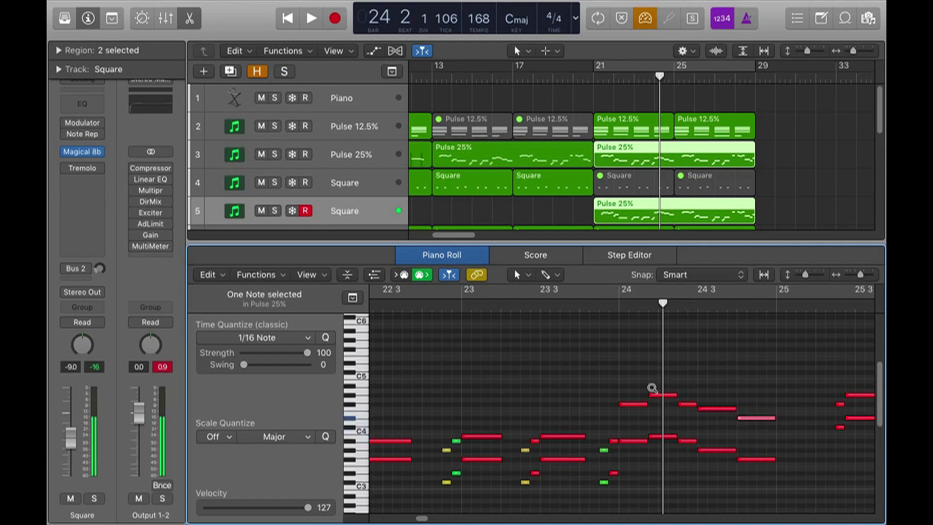
# Listen to the edited bar 24, then play both melodies from bar 21 to bar 25
pyautogui.doubleClick(604, 312)
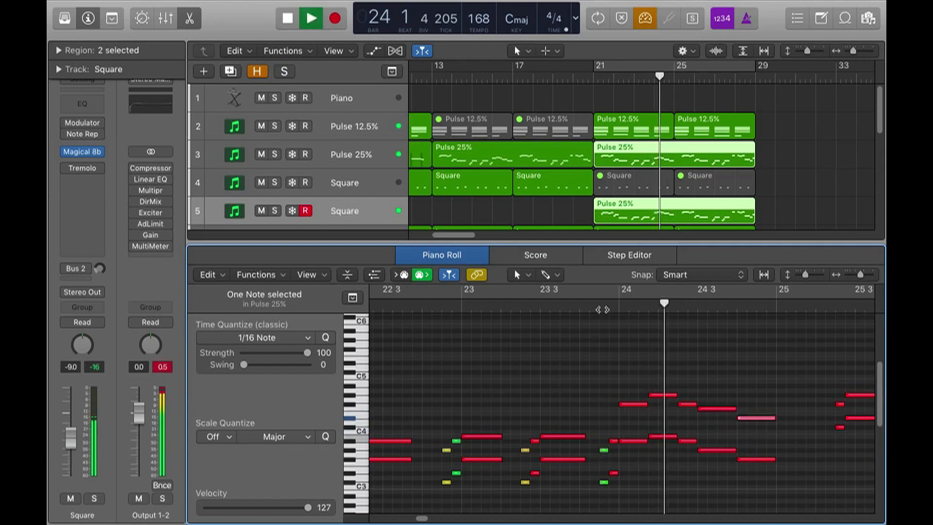
pyautogui.click(640, 369)
pyautogui.press('space')
pyautogui.keyDown('ctrl'); pyautogui.keyDown('alt'); pyautogui.click(640, 369); pyautogui.keyUp('alt'); pyautogui.keyUp('ctrl')
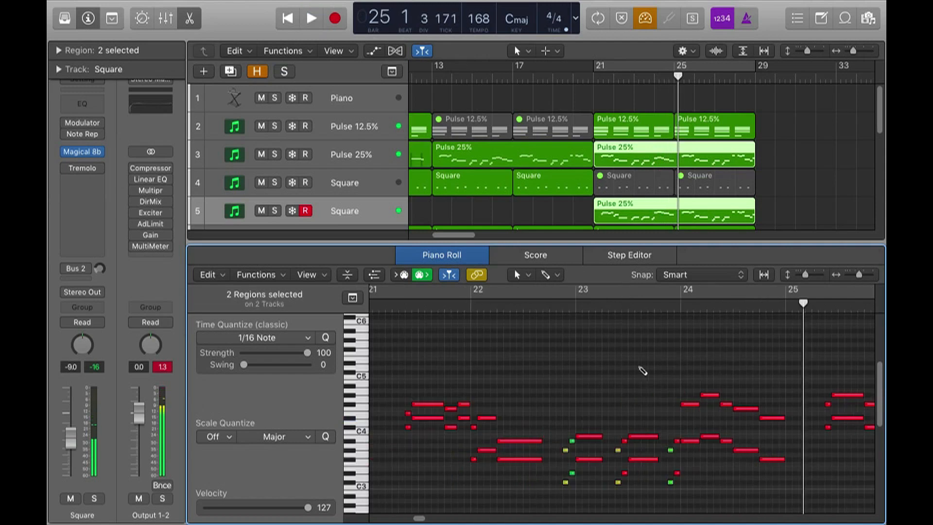
pyautogui.hotkey('shift', 'space')
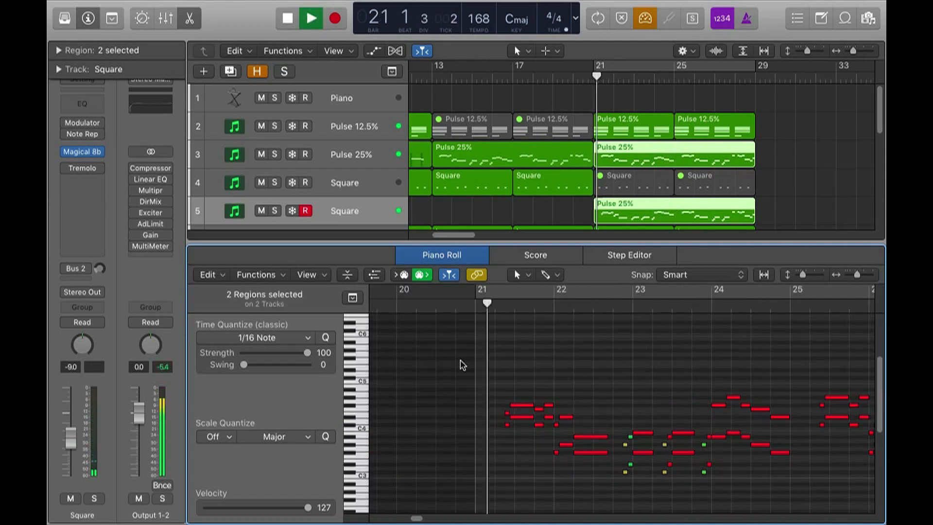
pyautogui.hscroll(5, 520, 370)
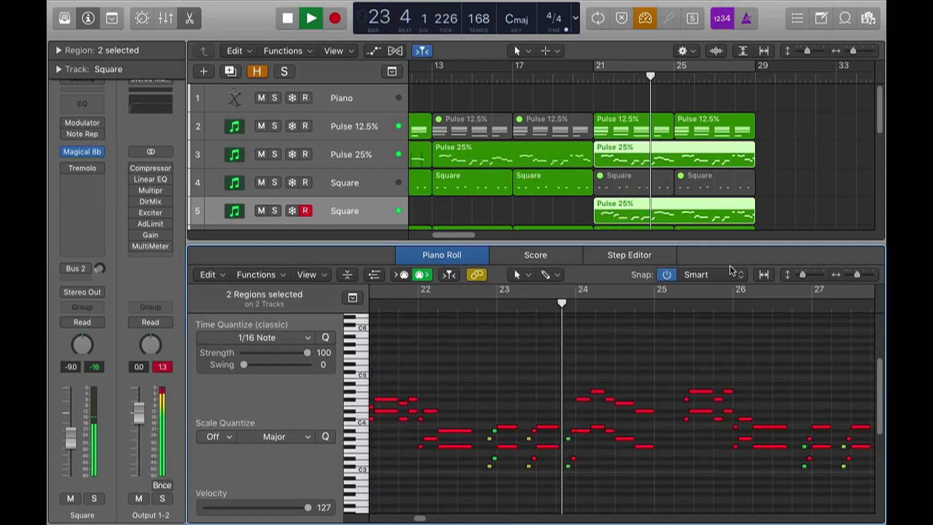
pyautogui.press('space')
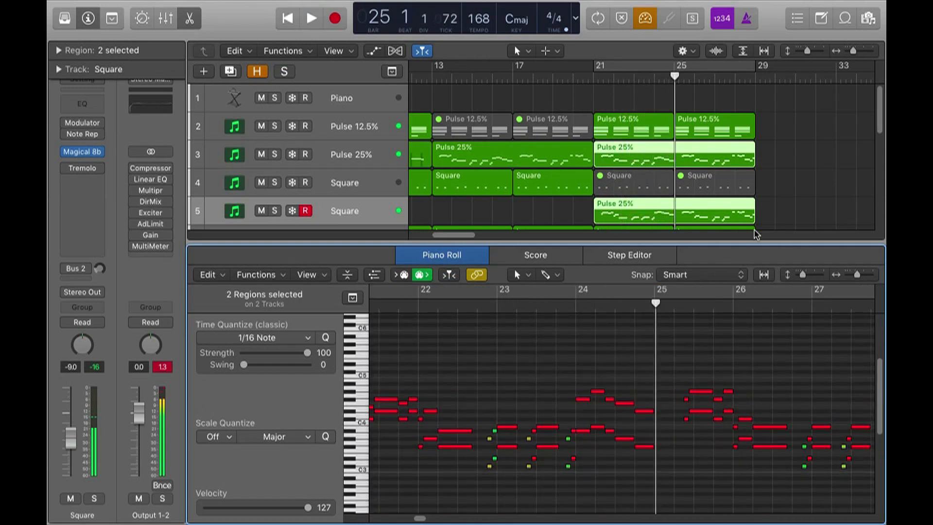
# Loop the first four bars of the Square track's copied melody until bar 29, convert the loop to a region and listen from bar 25
pyautogui.click(758, 223)
pyautogui.click(711, 221)
pyautogui.moveTo(711, 221); pyautogui.dragTo(754, 199)
pyautogui.rightClick(664, 203)
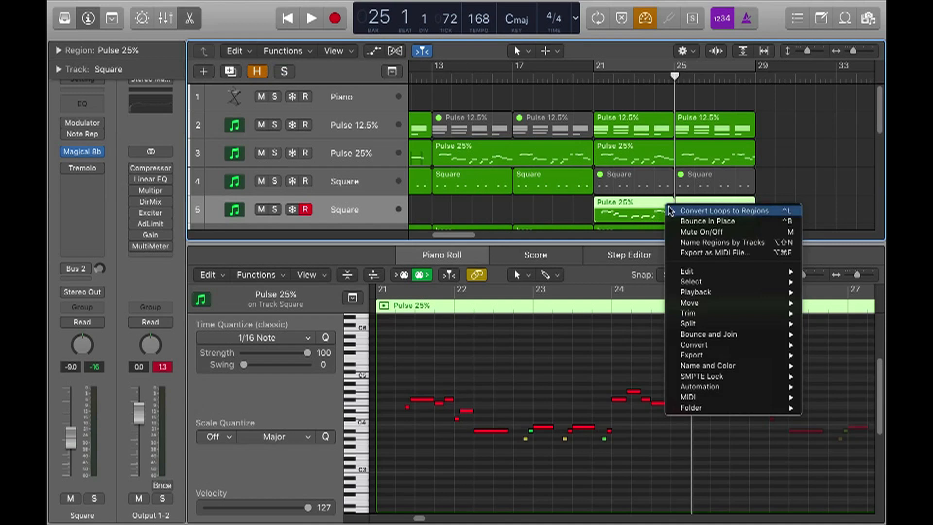
pyautogui.click(690, 208)
pyautogui.click(681, 91)
pyautogui.press('space')
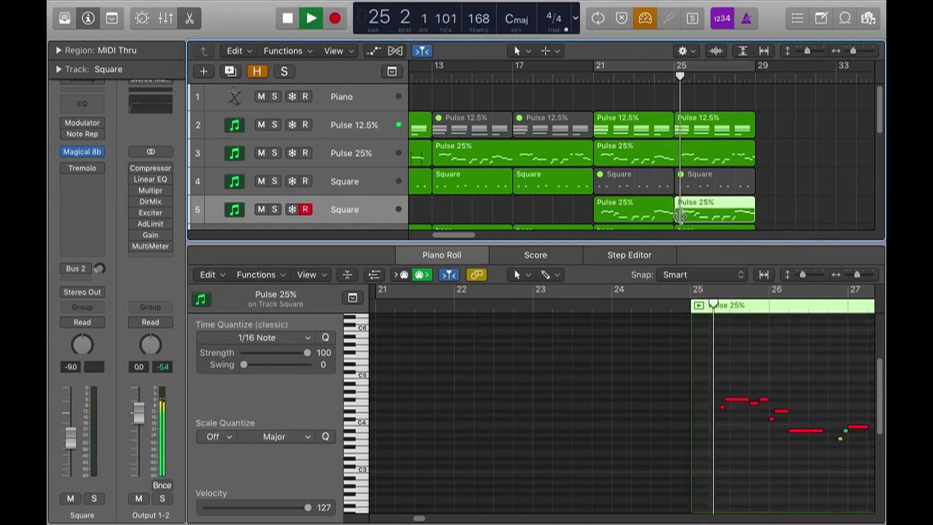
pyautogui.click(700, 210)
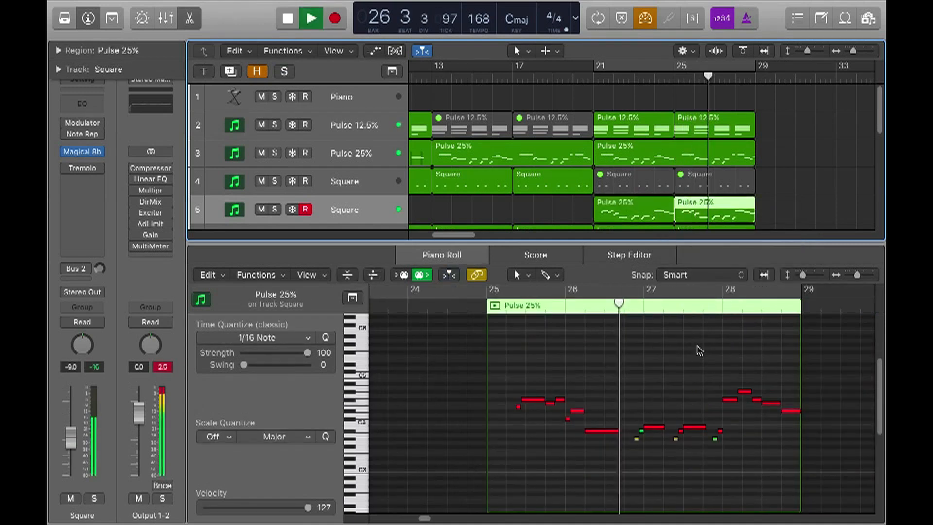
pyautogui.press('space')
# Try raising the long copied note in bar 26 by an octave and lowering it two semitones, then restore its original pitch
pyautogui.click(614, 431)
pyautogui.hotkey('shift', 'alt', 'Up')
pyautogui.press('space')
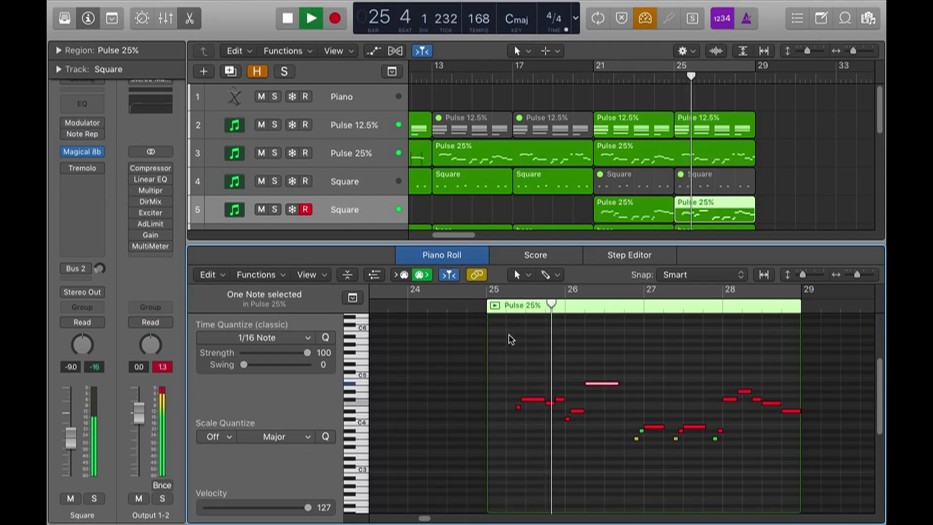
pyautogui.press('space')
pyautogui.click(558, 358)
pyautogui.moveTo(600, 383); pyautogui.dragTo(602, 399)
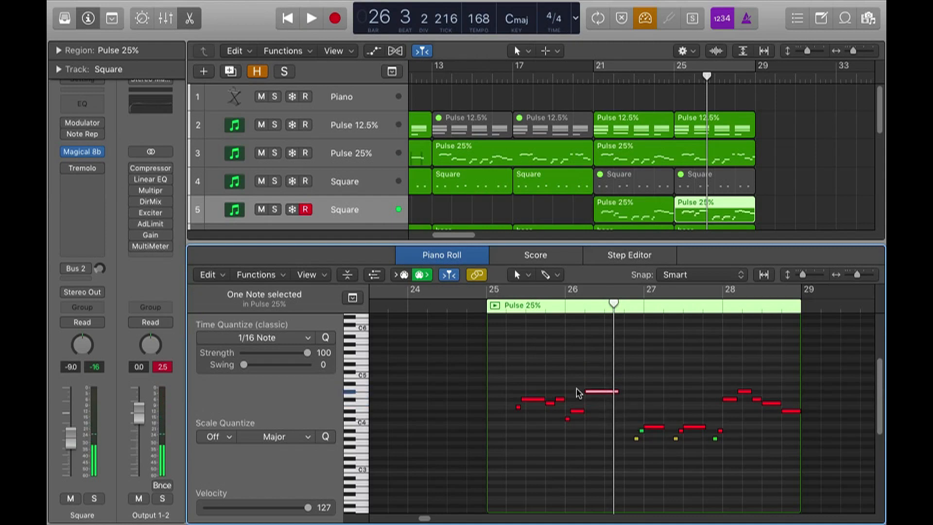
pyautogui.press('super+z')
pyautogui.press('super+z')
pyautogui.hotkey('alt', 'shift', 'Down')
# Play from bar 25 through bar 26 with the original Pulse 25% melody shown alongside the copied region
pyautogui.click(479, 309)
pyautogui.press('space')
pyautogui.keyDown('shift'); pyautogui.click(695, 158); pyautogui.keyUp('shift')
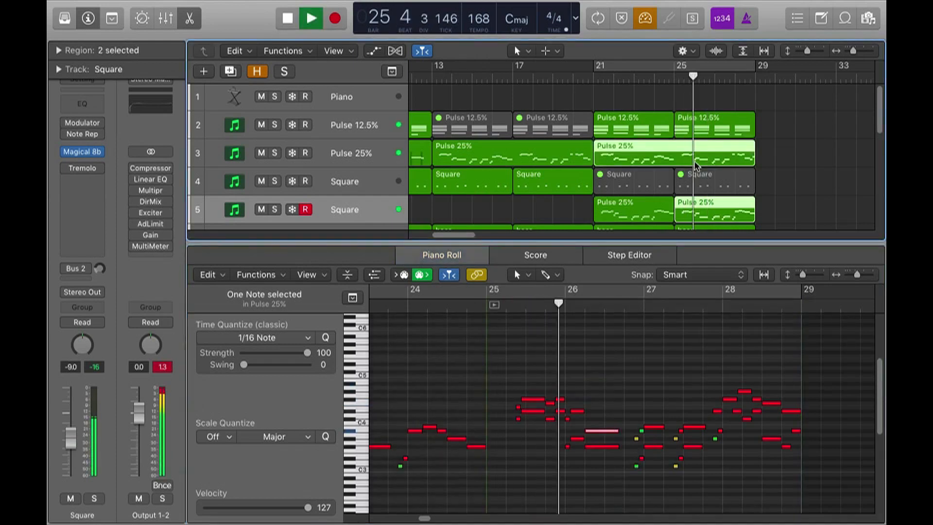
pyautogui.click(604, 384)
pyautogui.press('space')
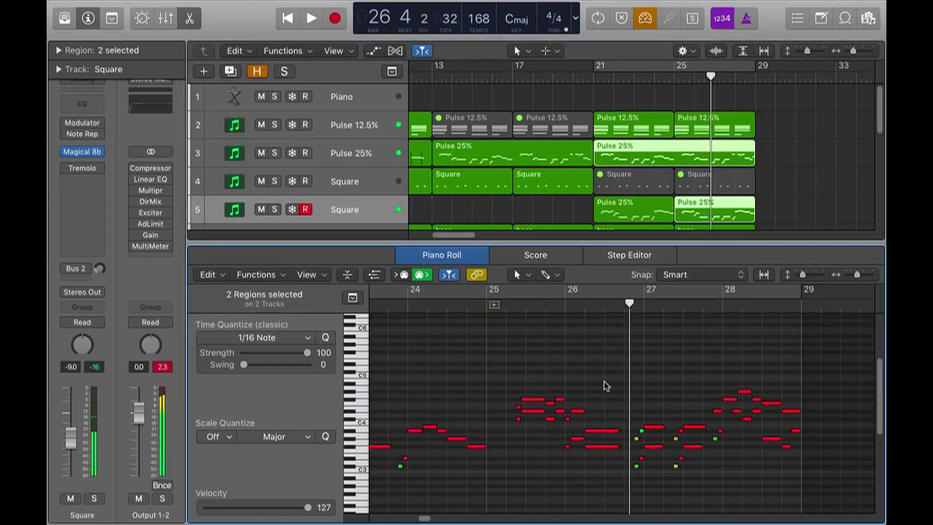
# Raise the long note in bar 26 by five semitones in the copied melody and by four in the original
pyautogui.click(601, 431)
pyautogui.click(607, 418)
pyautogui.click(601, 431)
pyautogui.hotkey('alt', 'Up')
pyautogui.hotkey('alt', 'Up')
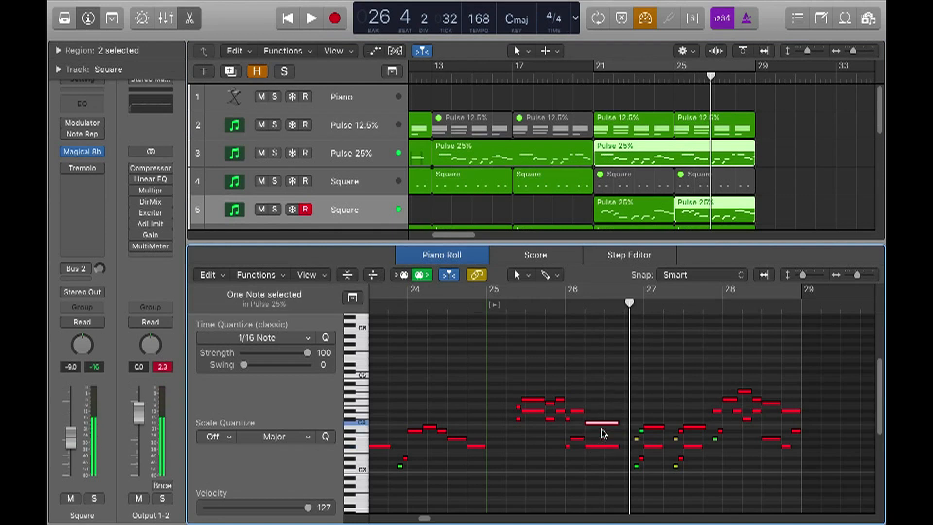
pyautogui.click(603, 445)
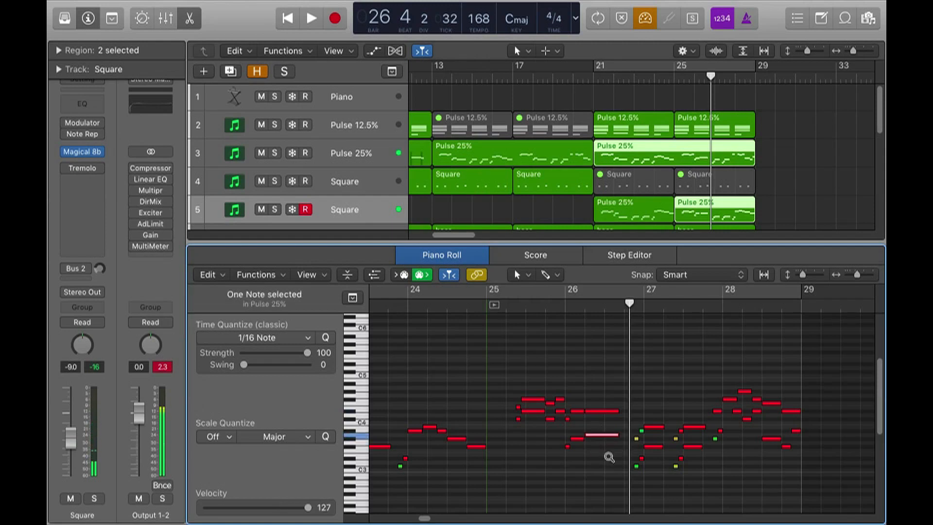
pyautogui.click(606, 398)
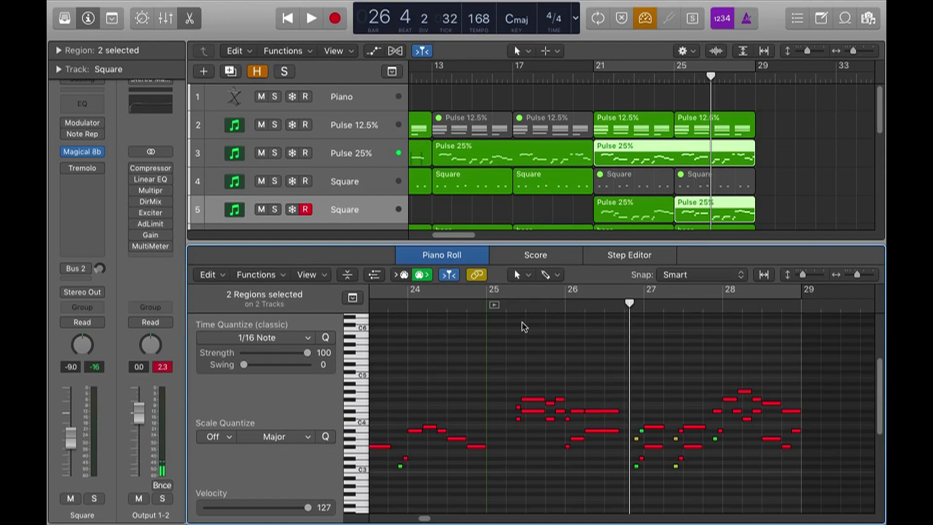
# Listen from bar 25 and raise bar 26's long copied note by three semitones and the two copied notes before it by two each
pyautogui.click(488, 309)
pyautogui.press('space')
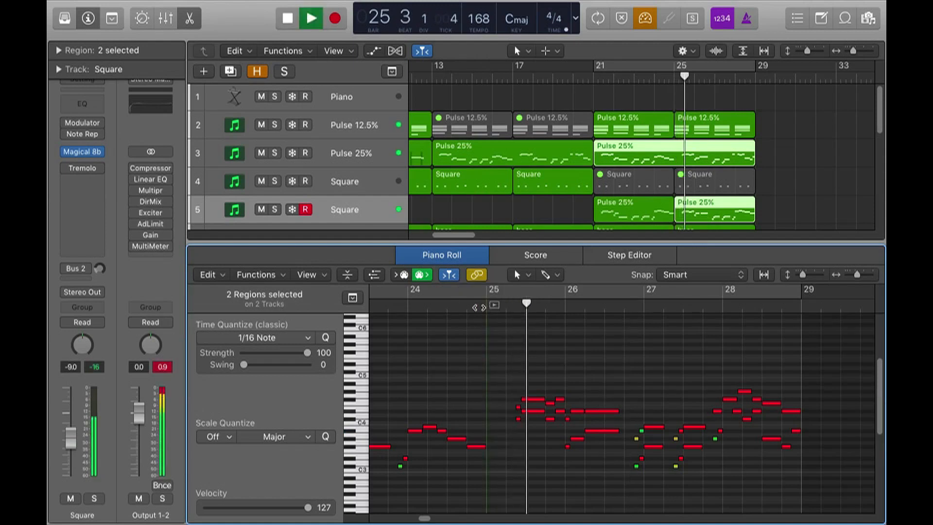
pyautogui.press('space')
pyautogui.click(604, 411)
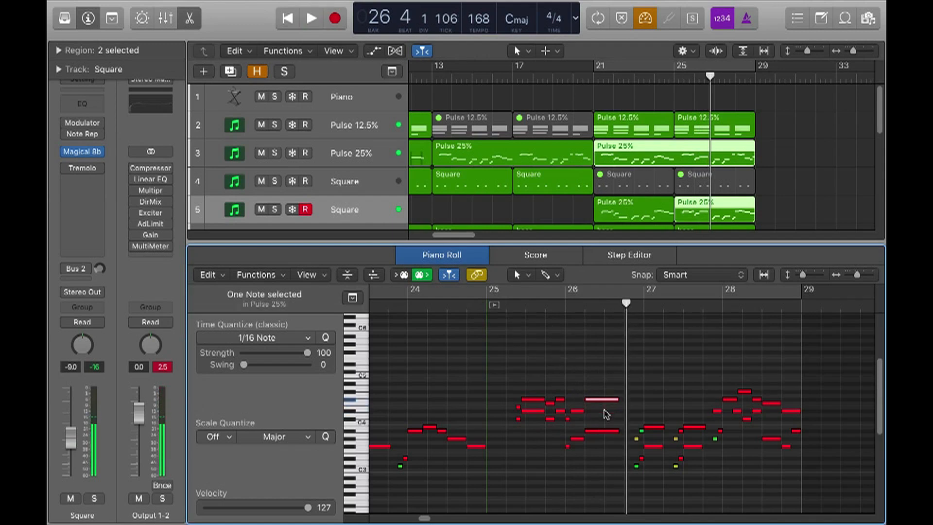
pyautogui.hotkey('alt', 'Up')
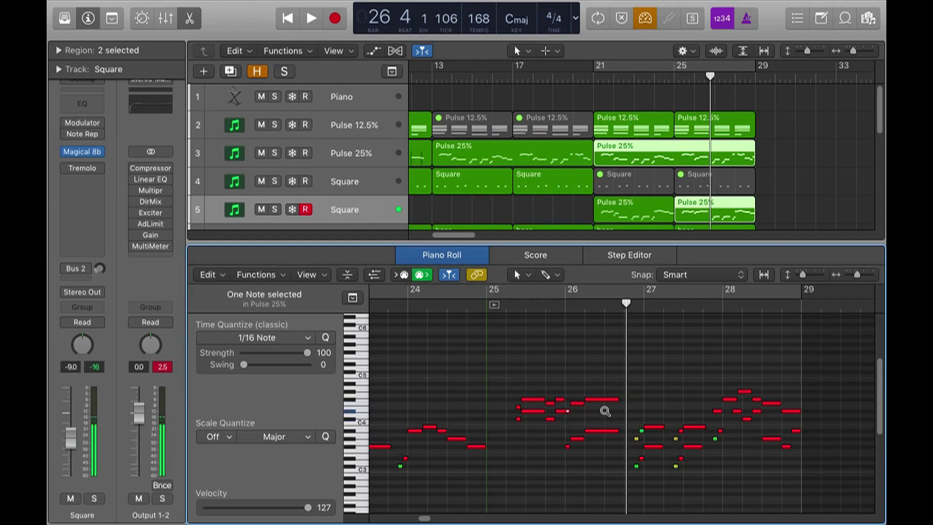
pyautogui.press('space')
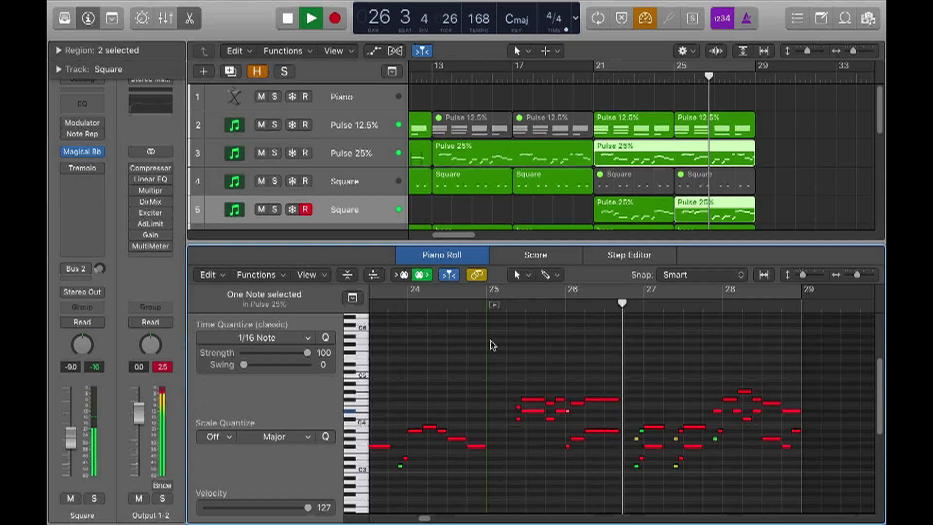
pyautogui.press('space')
# Close the note editor, join the two copied melody regions on the Square track and listen through bar 28
pyautogui.press('e')
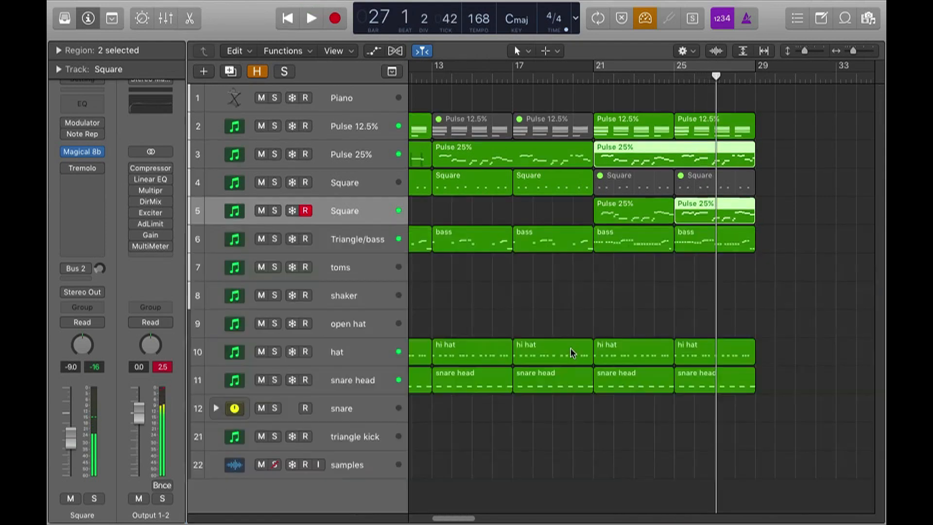
pyautogui.click(696, 310)
pyautogui.moveTo(763, 217); pyautogui.dragTo(667, 217)
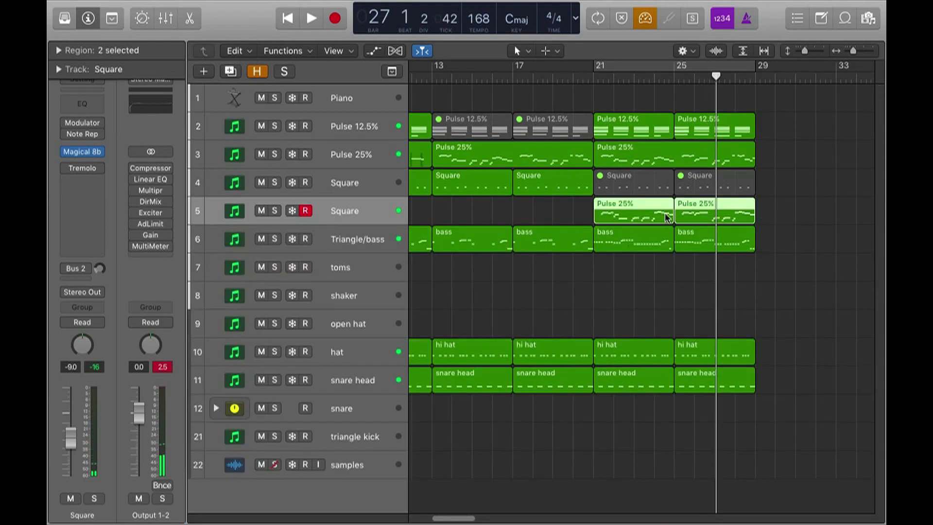
pyautogui.hotkey('shift', 'space')
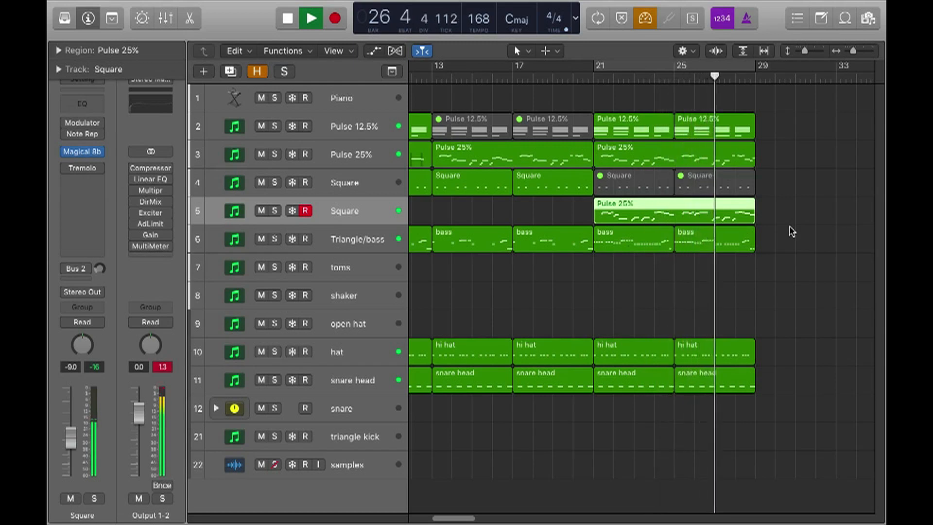
pyautogui.press('space')
# Open the joined Square region for note editing with the original melody shown alongside, enlarged around bars 27 and 28
pyautogui.doubleClick(739, 217)
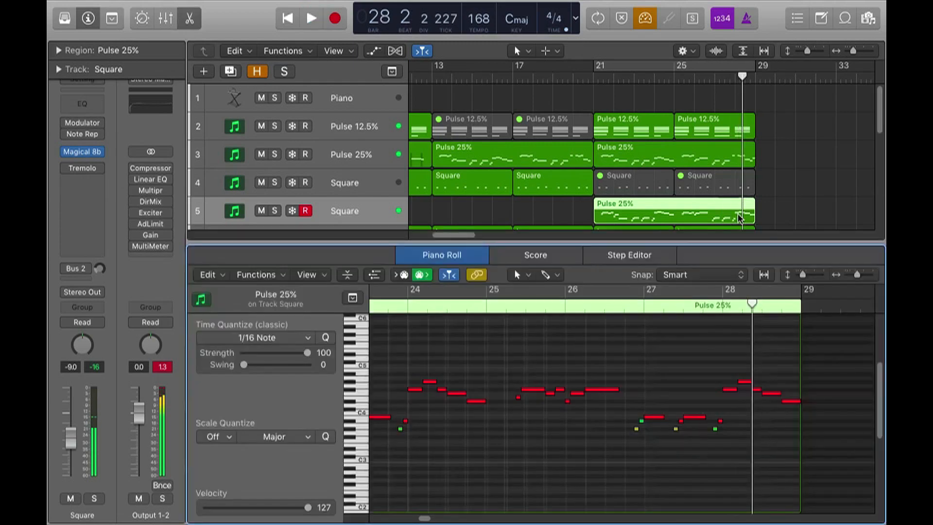
pyautogui.keyDown('shift'); pyautogui.click(669, 154); pyautogui.keyUp('shift')
pyautogui.press('super+Right')
pyautogui.press('super+Down')
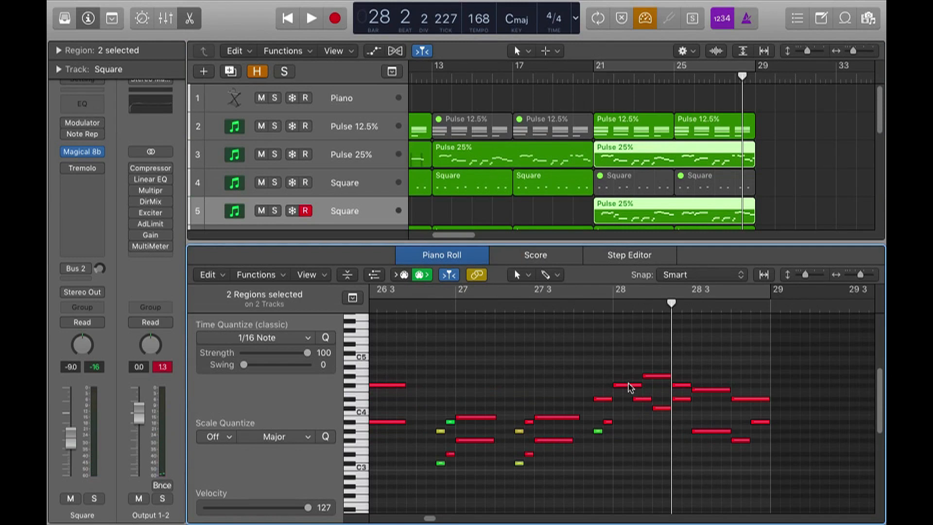
# Retime the opening copied notes around bar 28 to the original melody's rhythm and lower bar 28's third copied note by one semitone
pyautogui.moveTo(630, 387); pyautogui.dragTo(651, 386)
pyautogui.click(704, 390)
pyautogui.click(744, 400)
pyautogui.moveTo(732, 398); pyautogui.dragTo(732, 397)
pyautogui.click(700, 377)
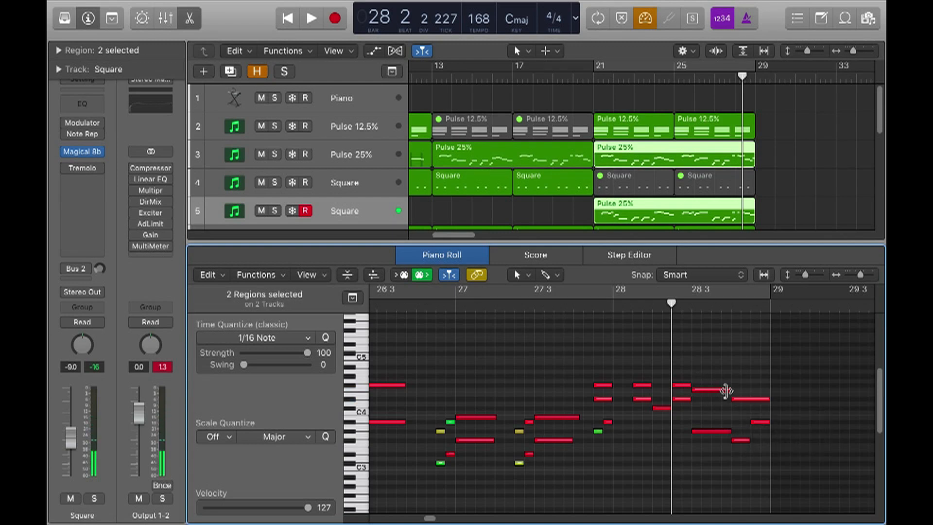
pyautogui.moveTo(682, 388)
pyautogui.mouseDown()
pyautogui.moveTo(656, 386)
pyautogui.moveTo(682, 389)
pyautogui.mouseUp()
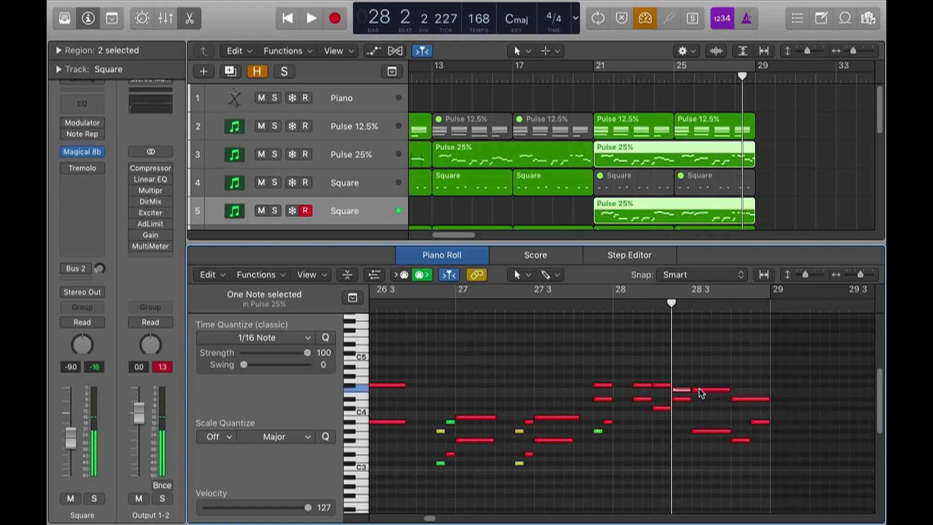
# Listen repeatedly from the end of bar 27 to the harmony in bar 28 and check its individual copied notes
pyautogui.click(592, 304)
pyautogui.press('space')
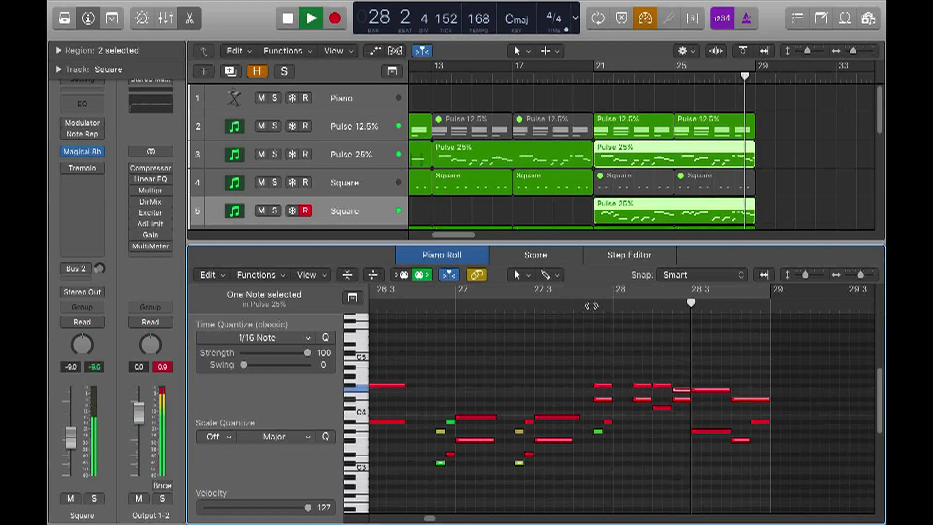
pyautogui.press('space')
pyautogui.click(702, 377)
pyautogui.click(725, 382)
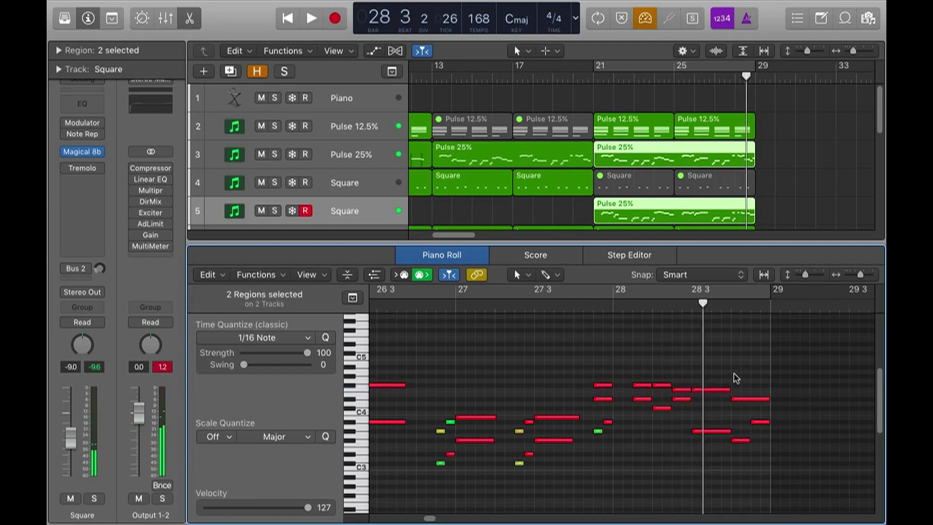
pyautogui.click(721, 391)
pyautogui.click(579, 305)
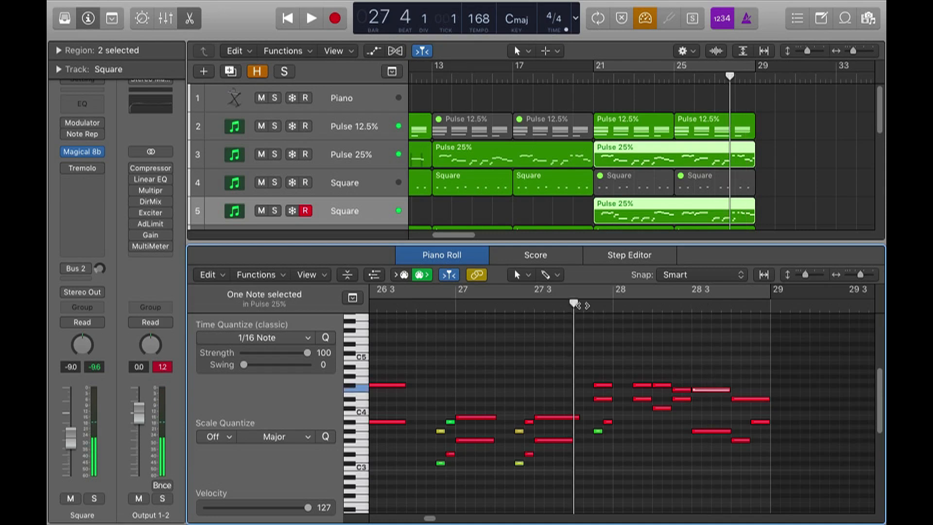
pyautogui.press('space')
pyautogui.press('space')
pyautogui.click(633, 334)
# Lower bar 28's second copied note by one semitone and raise the third by one
pyautogui.click(663, 386)
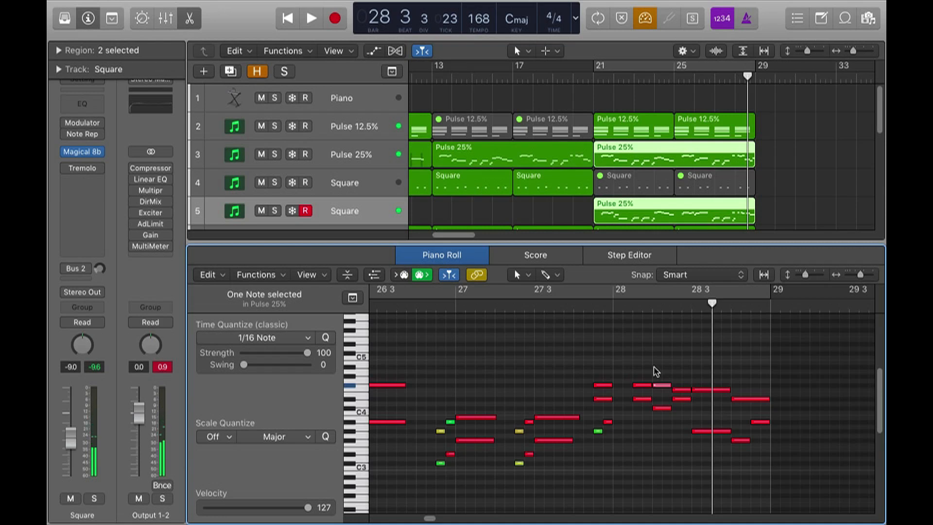
pyautogui.press('super+Down')
pyautogui.hotkey('alt', 'Down')
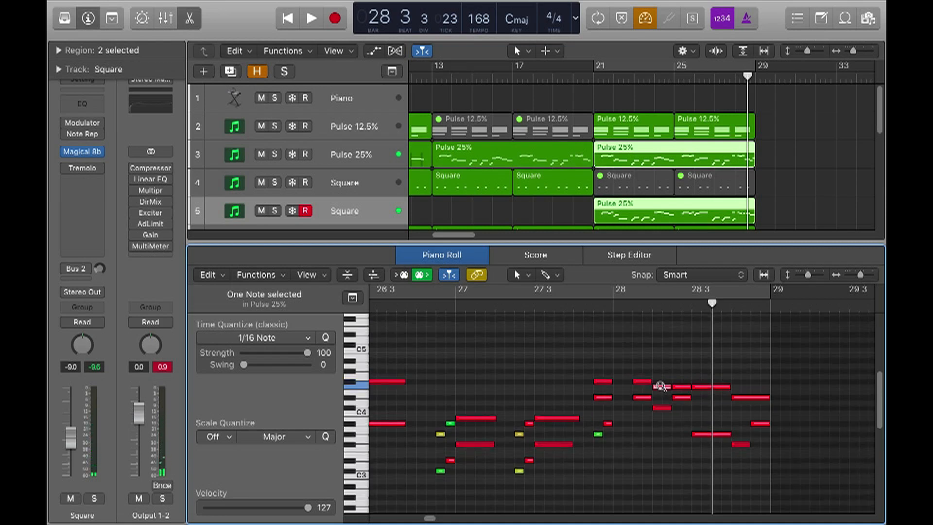
pyautogui.press('Right')
pyautogui.hotkey('alt', 'Up')
# Lower the last two copied notes of bar 28 by two semitones each
pyautogui.press('Right')
pyautogui.hotkey('alt', 'Down')
pyautogui.hotkey('alt', 'Down')
pyautogui.press('Right')
pyautogui.hotkey('alt', 'Down')
pyautogui.hotkey('alt', 'Down')
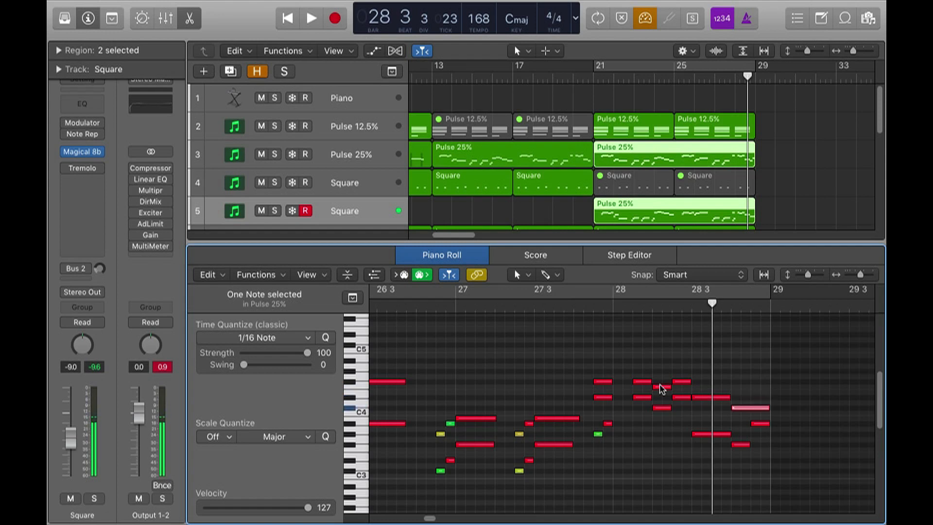
# Raise the last copied note of bar 28 by four semitones and play the harmony from late in bar 27
pyautogui.moveTo(764, 408)
pyautogui.mouseDown()
pyautogui.moveTo(744, 408)
pyautogui.moveTo(759, 391)
pyautogui.mouseUp()
pyautogui.click(742, 412)
pyautogui.doubleClick(586, 305)
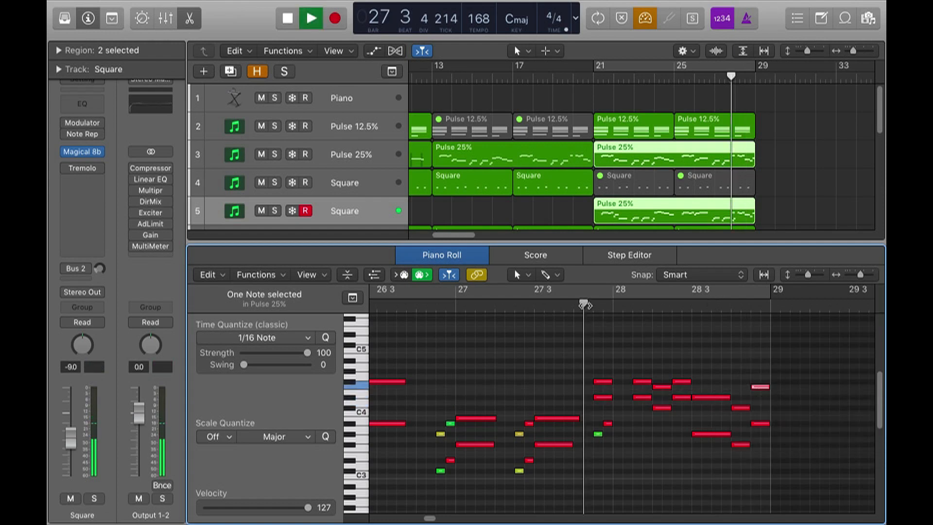
# Loop bars 21 to 28 and listen to the harmonised section with the note editor closed
pyautogui.press('c')
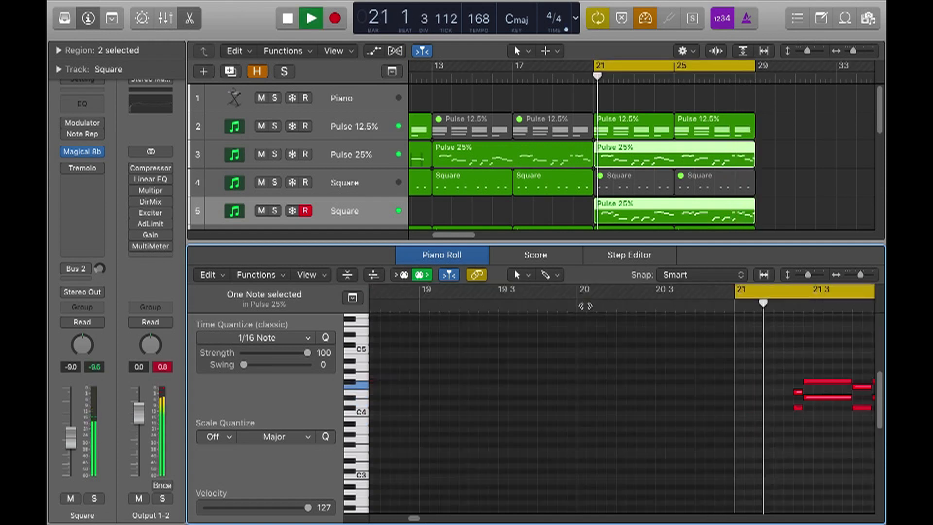
pyautogui.press('e')
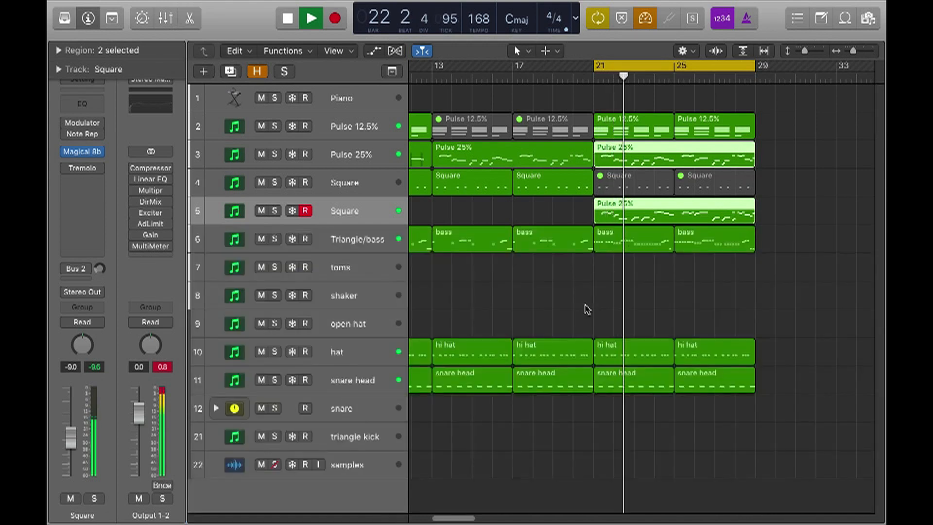
pyautogui.click(775, 302)
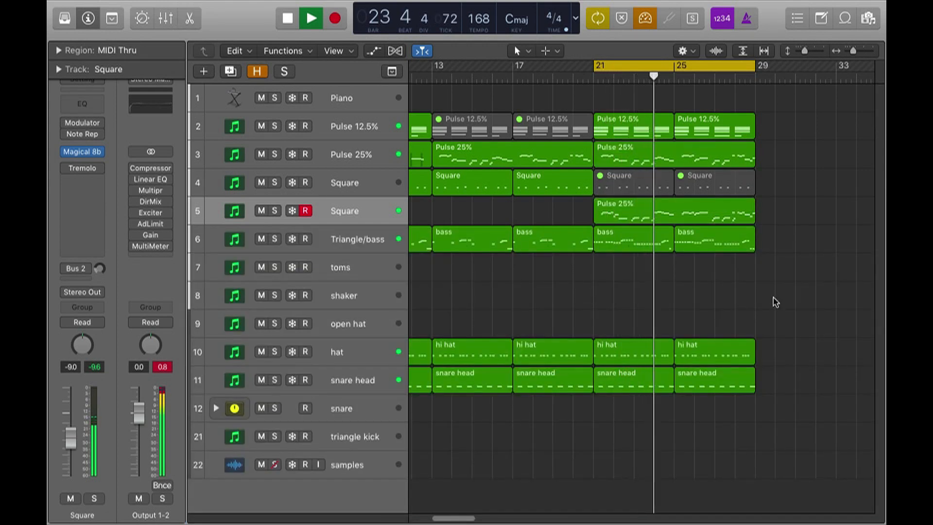
pyautogui.press('space')
# Replace the Pulse 25% melody region at bars 13 to 20 with a copy of the one starting at bar 21
pyautogui.click(551, 155)
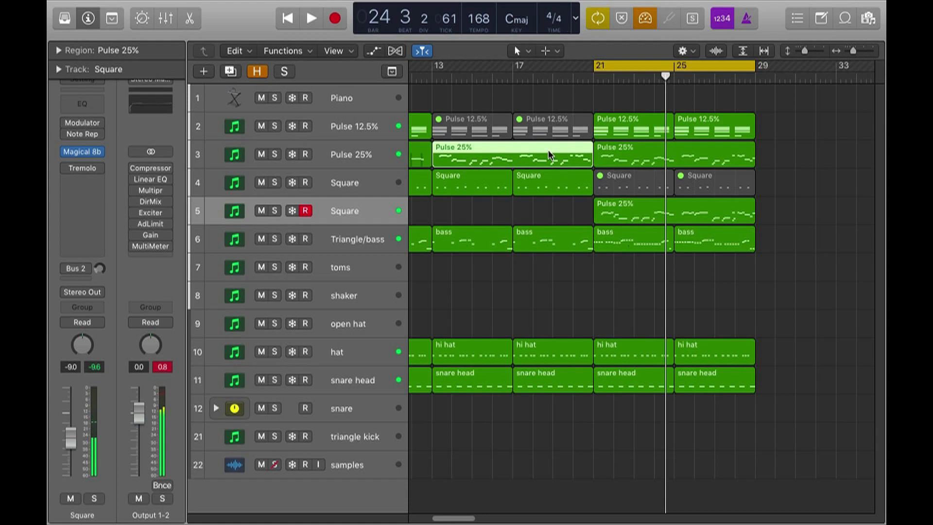
pyautogui.press('Delete')
pyautogui.moveTo(635, 156); pyautogui.dragTo(478, 165)
pyautogui.press('space')
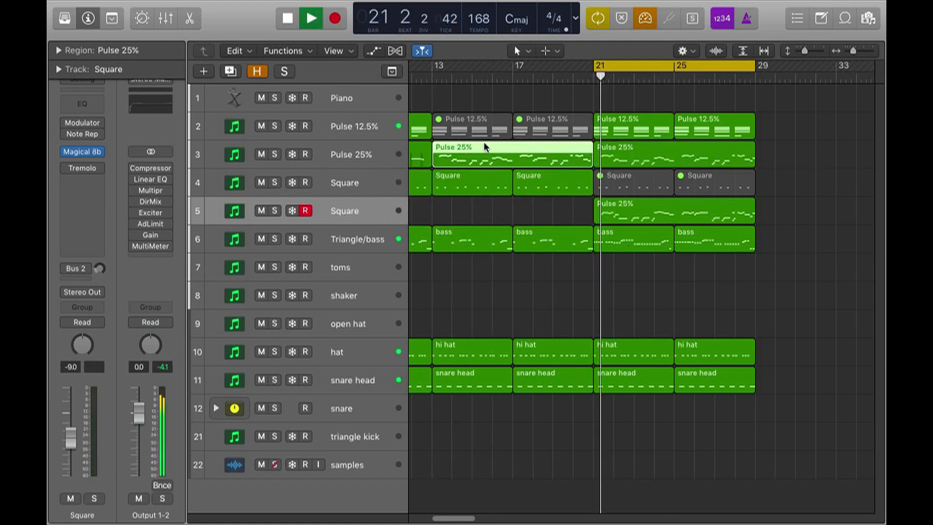
# Set the loop range to the whole arrangement, bars 1 to 28, and listen through to bar 21
pyautogui.press('z')
pyautogui.press('space')
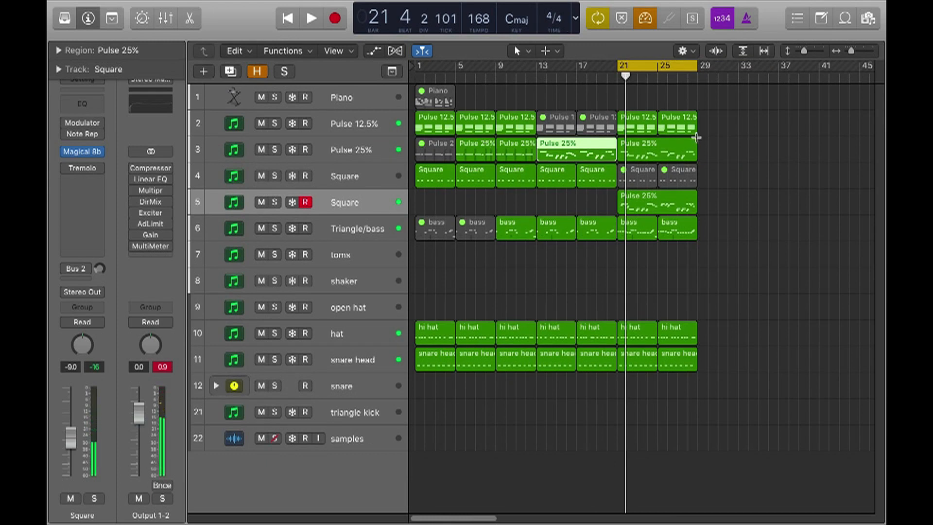
pyautogui.press('super+a')
pyautogui.press('super+u')
pyautogui.press('space')
pyautogui.click(754, 159)
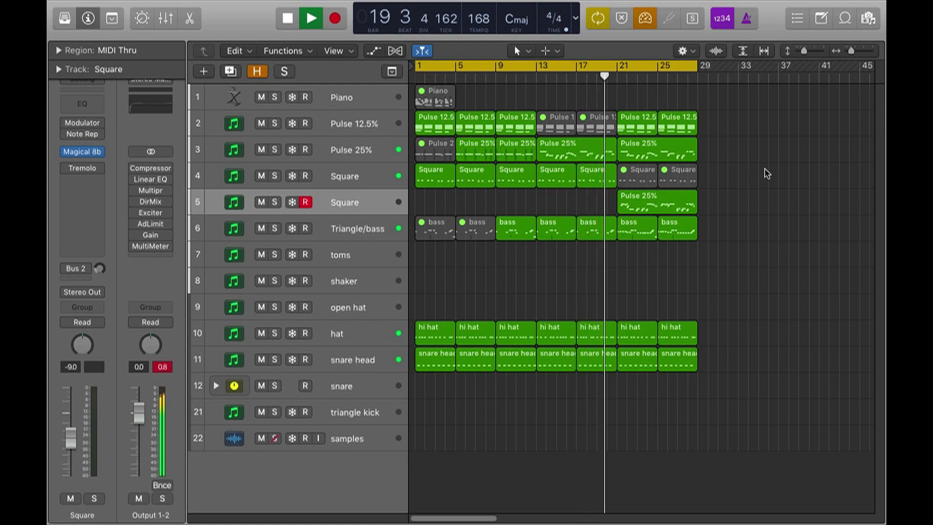
pyautogui.press('space')
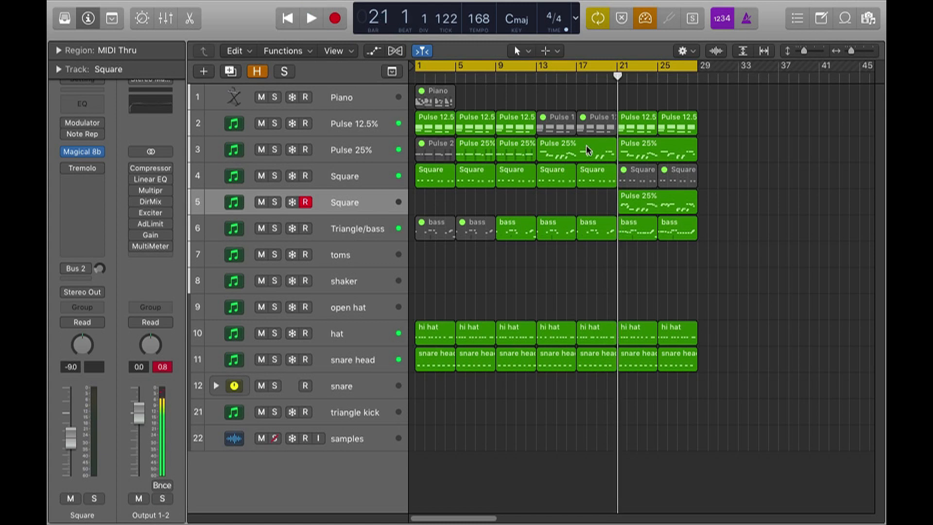
# Lower the closing note of the Pulse 25% melody region at bars 13 to 20 by three semitones
pyautogui.doubleClick(587, 145)
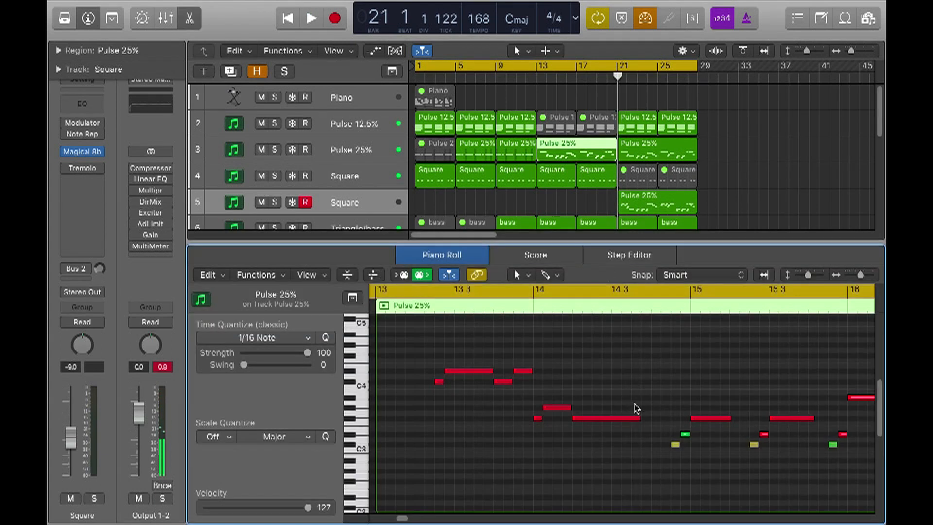
pyautogui.hscroll(10, 640, 388)
pyautogui.hscroll(5, 650, 370)
pyautogui.click(649, 396)
pyautogui.hotkey('alt', 'Down')
pyautogui.hotkey('alt', 'Down')
pyautogui.hotkey('alt', 'Down')
pyautogui.press('p')
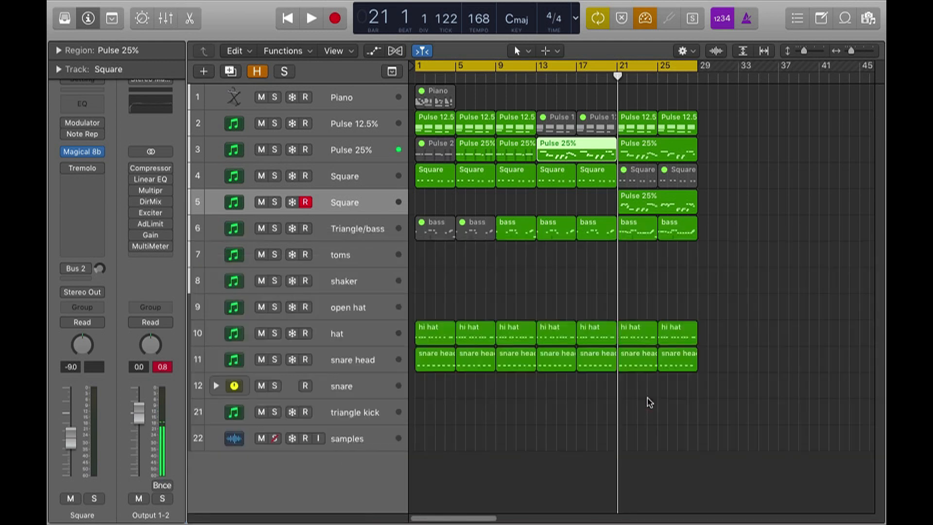
# Set the Pulse 25% track's Magical 8bit Plug vibrato time to 0.139 seconds and vibrato depth to 0.278 during playback
pyautogui.press('space')
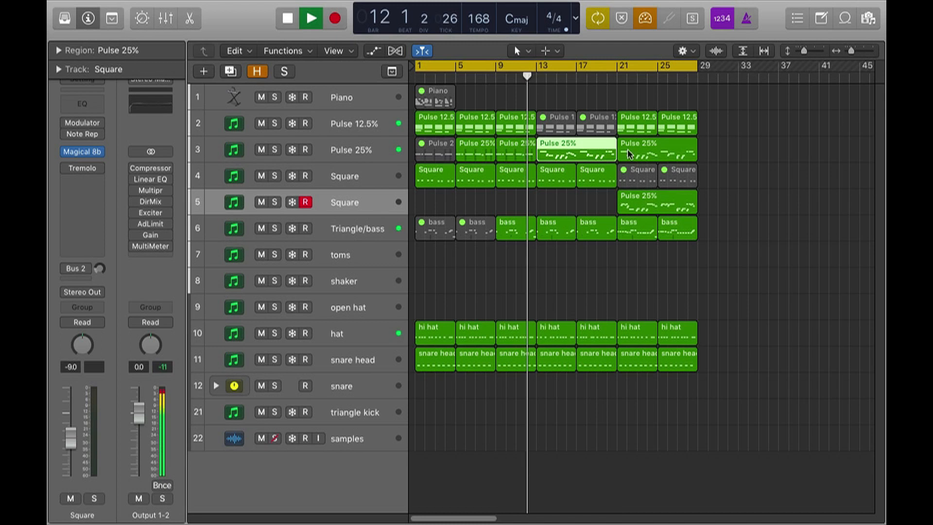
pyautogui.click(761, 210)
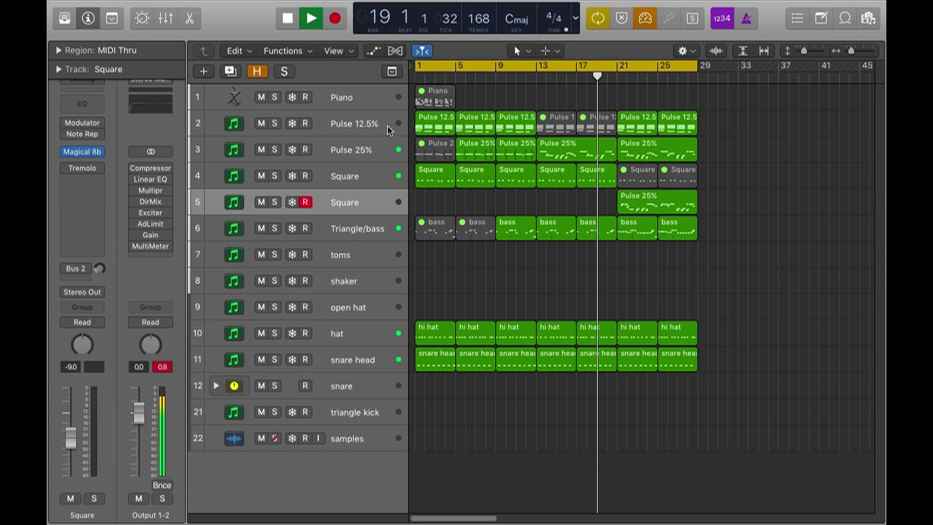
pyautogui.click(340, 148)
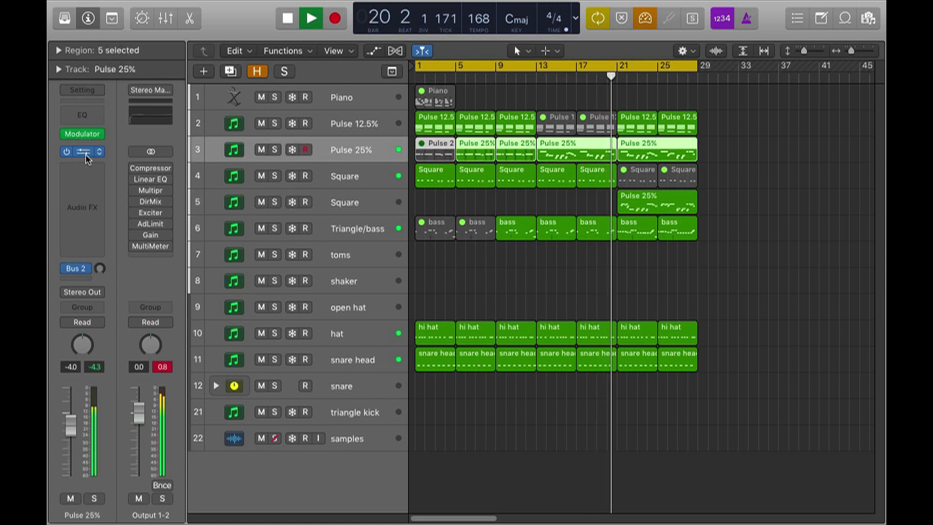
pyautogui.click(84, 151)
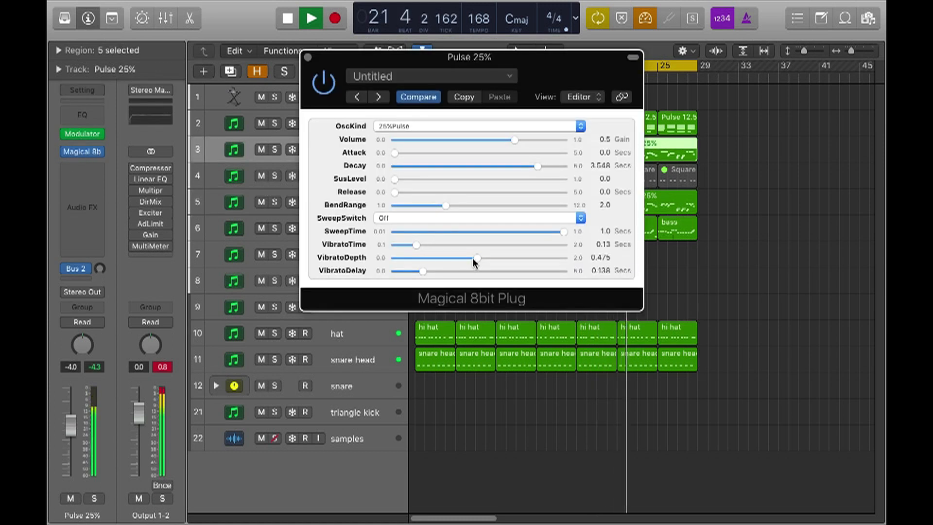
pyautogui.moveTo(462, 258); pyautogui.dragTo(450, 258)
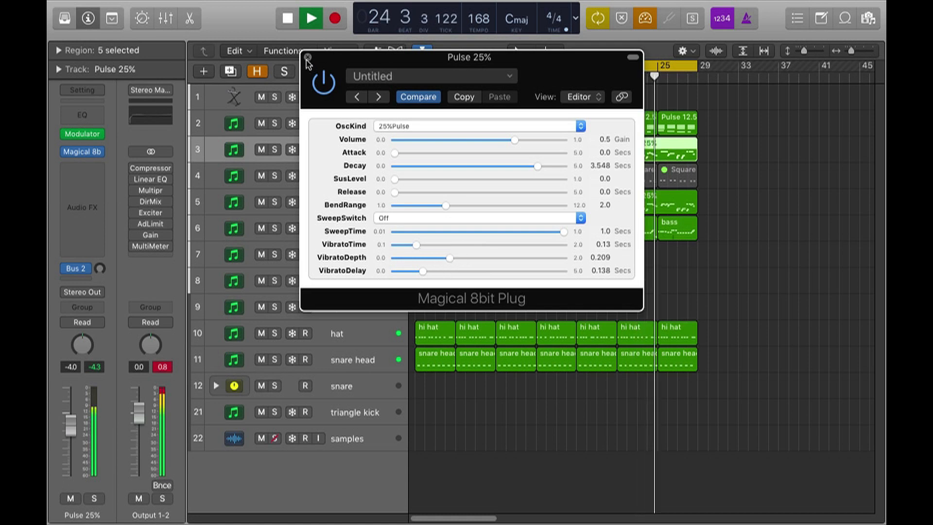
pyautogui.moveTo(416, 245); pyautogui.dragTo(462, 260)
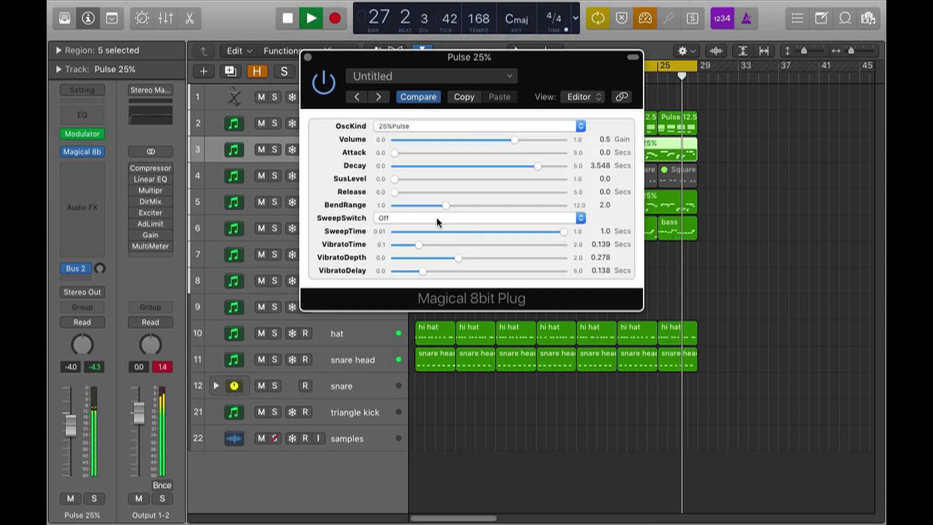
pyautogui.click(308, 57)
pyautogui.click(750, 221)
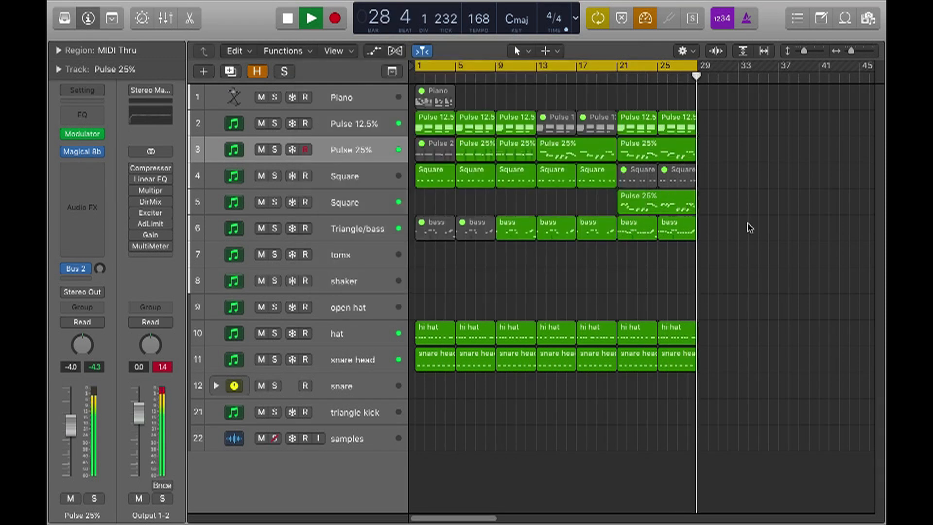
# Reset the output's peak level and examine the track levels in the maximised mixer while the intro plays
pyautogui.press('space')
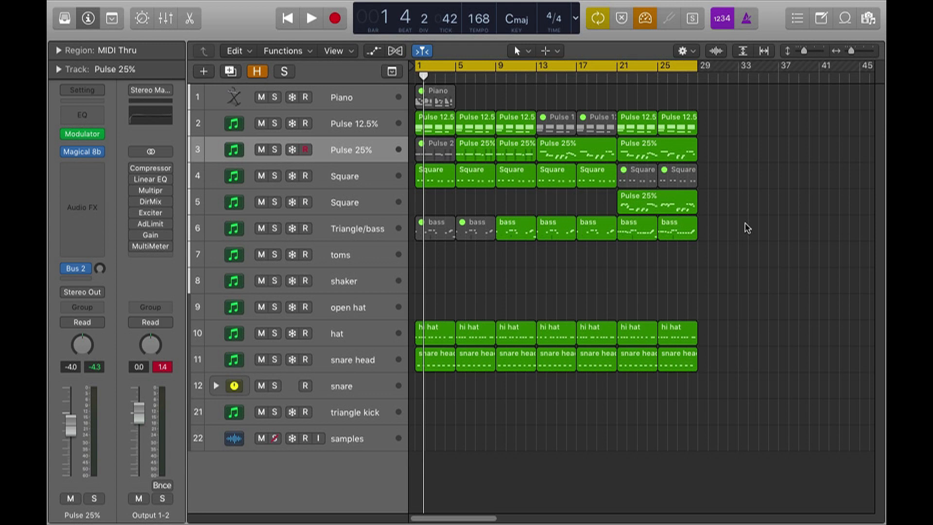
pyautogui.click(155, 370)
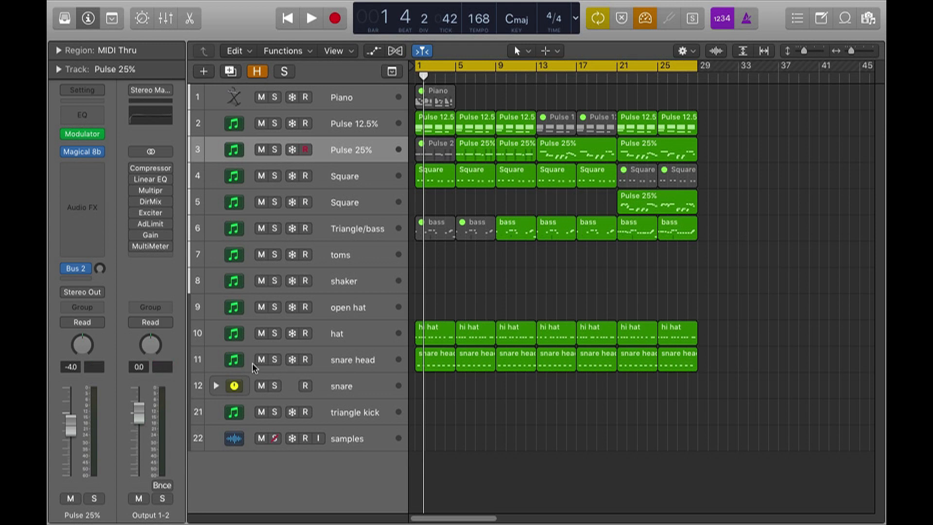
pyautogui.hotkey('ctrl', 'm')
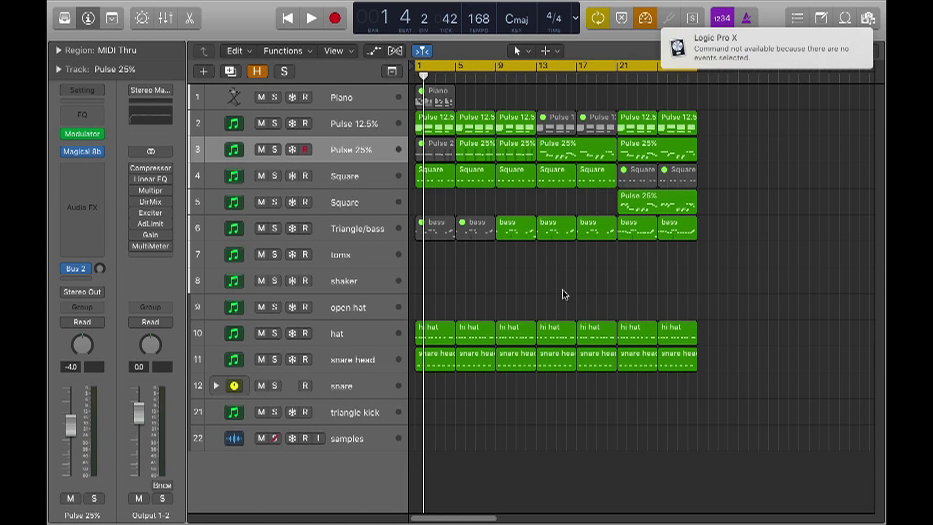
pyautogui.press('super+2')
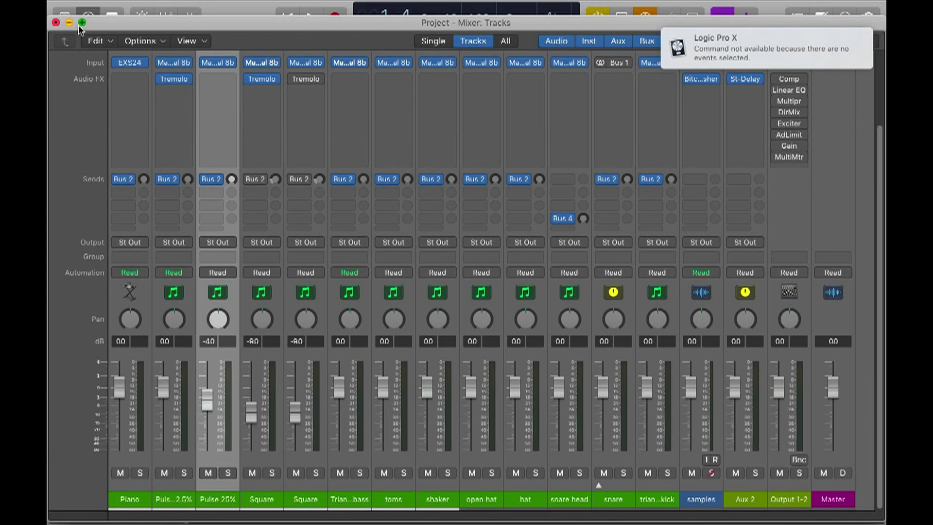
pyautogui.click(81, 23)
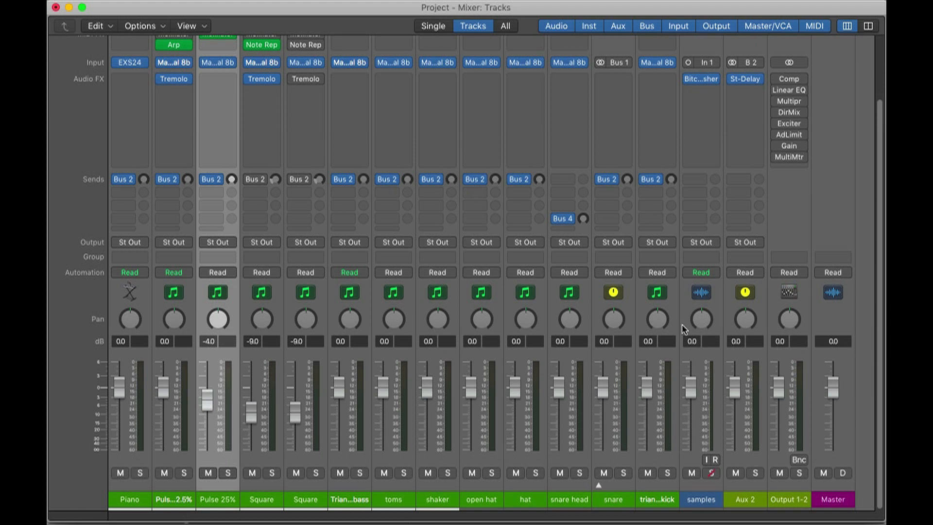
pyautogui.press('space')
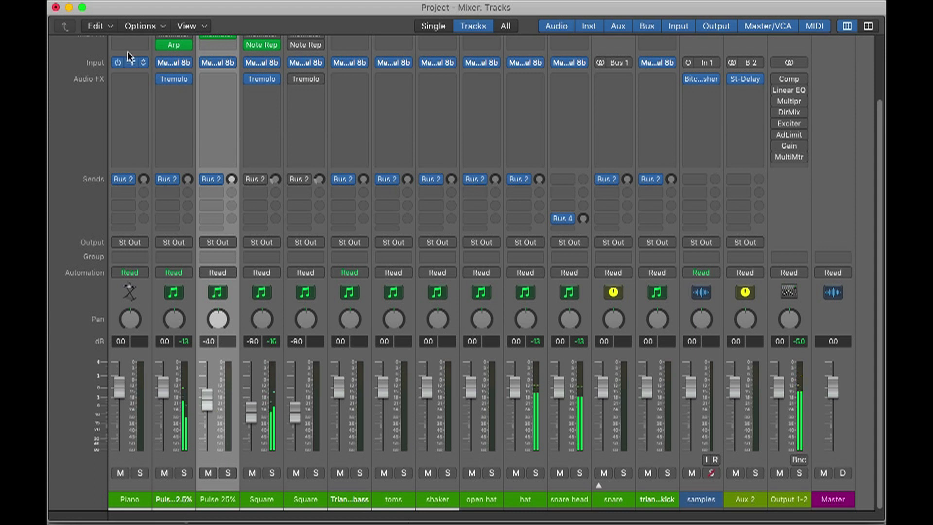
pyautogui.click(56, 8)
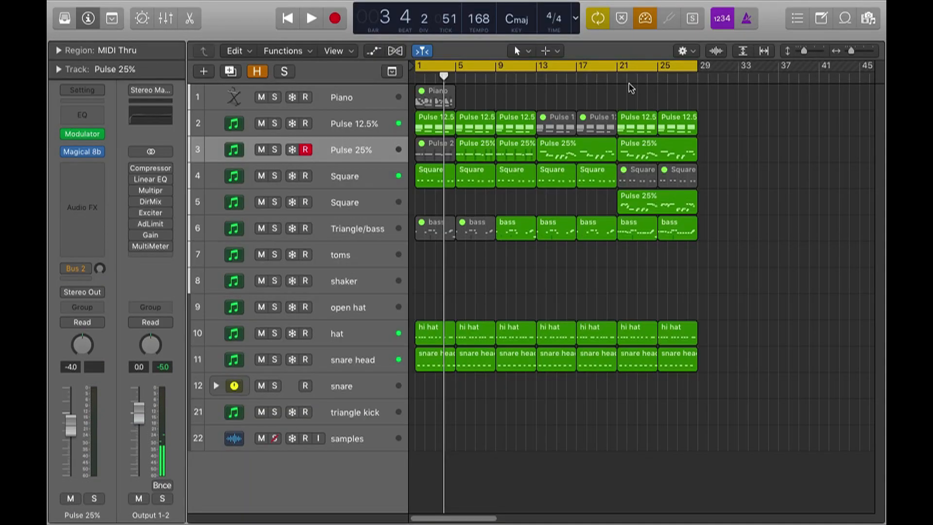
# Set the loop range to bars 9 to 12 and play it
pyautogui.click(542, 67)
pyautogui.moveTo(542, 67); pyautogui.dragTo(695, 73)
pyautogui.moveTo(547, 68); pyautogui.dragTo(497, 69)
pyautogui.moveTo(697, 68); pyautogui.dragTo(534, 70)
pyautogui.press('space')
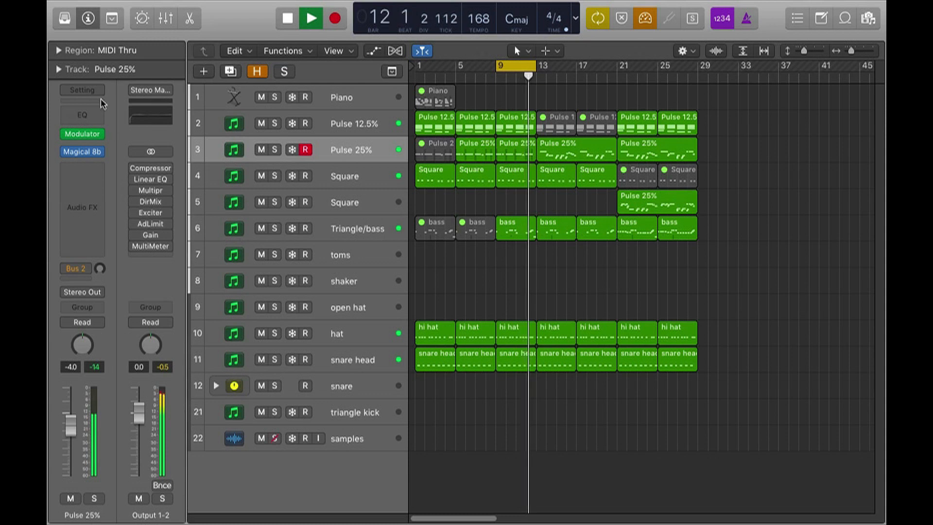
# Lower all mixer channels from Pulse 12.5% through triangle kick together by about 4.5 dB and reset the output's peak level
pyautogui.press('x')
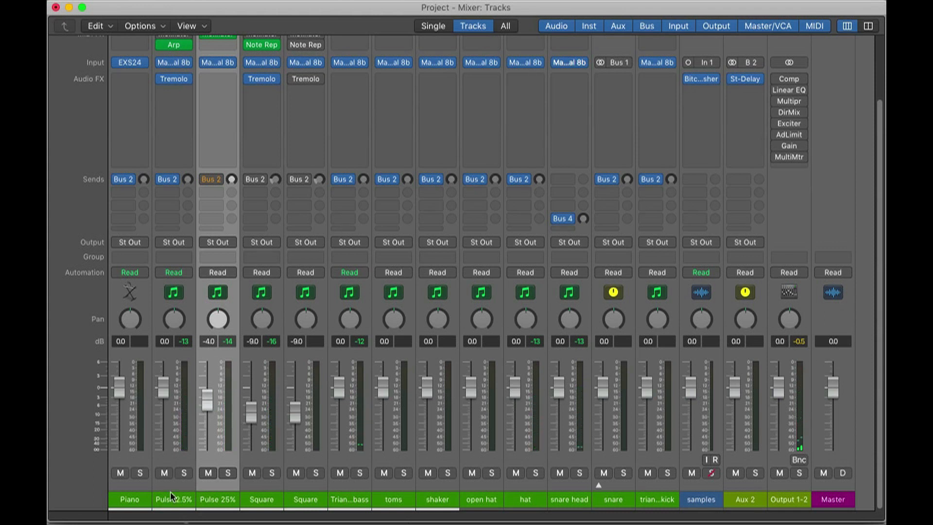
pyautogui.click(172, 506)
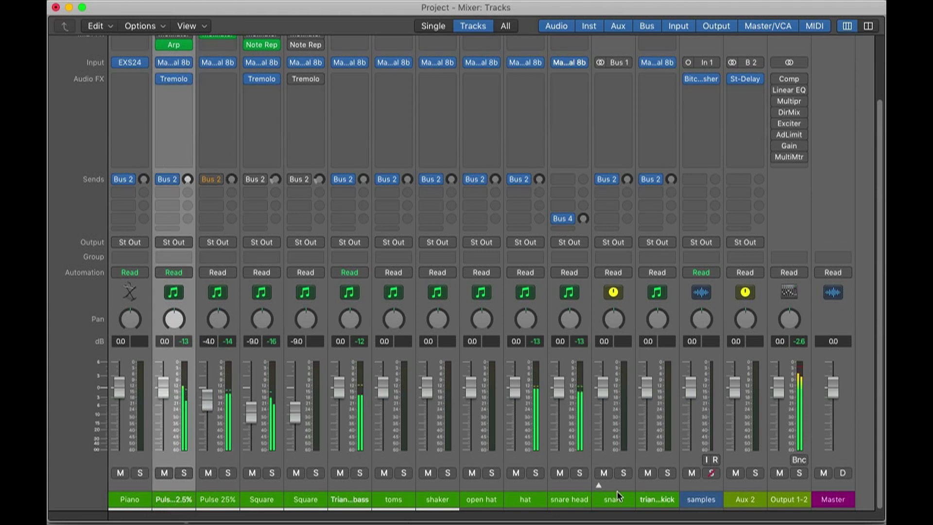
pyautogui.keyDown('shift'); pyautogui.click(651, 504); pyautogui.keyUp('shift')
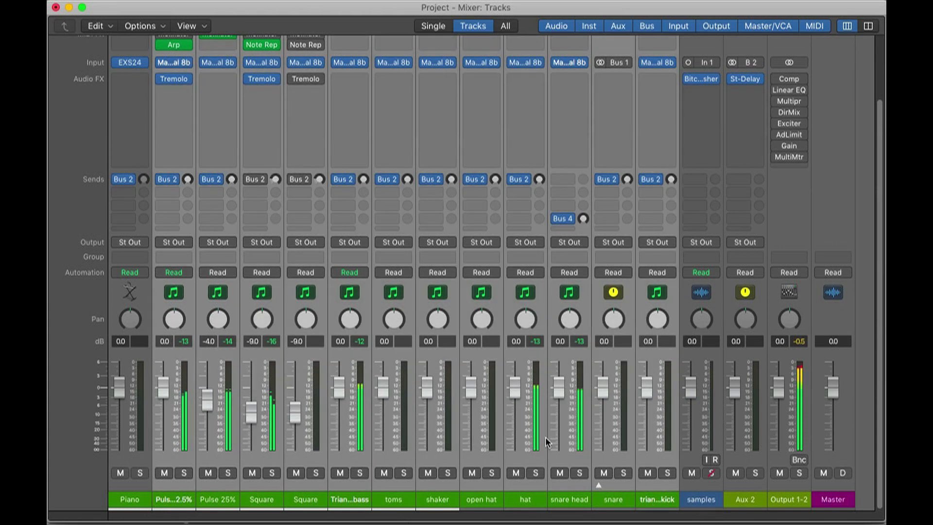
pyautogui.moveTo(340, 388); pyautogui.dragTo(340, 399)
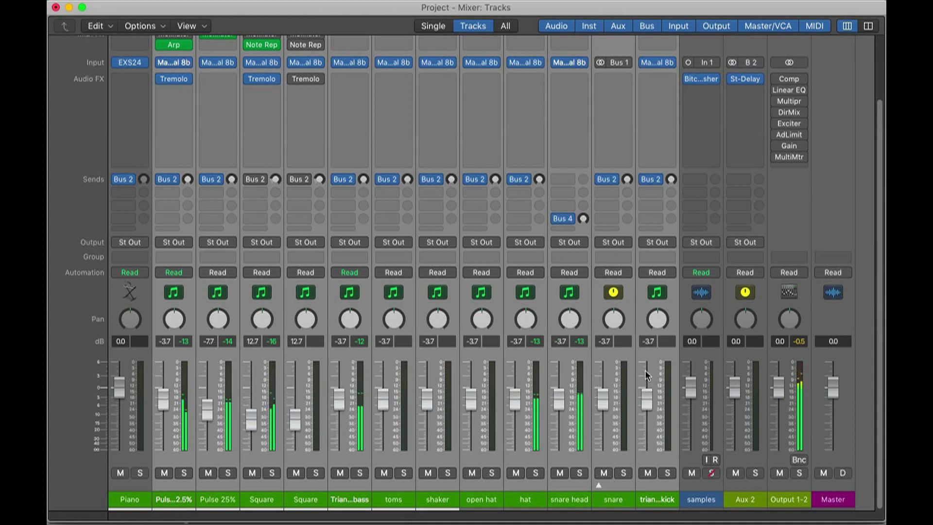
pyautogui.click(800, 342)
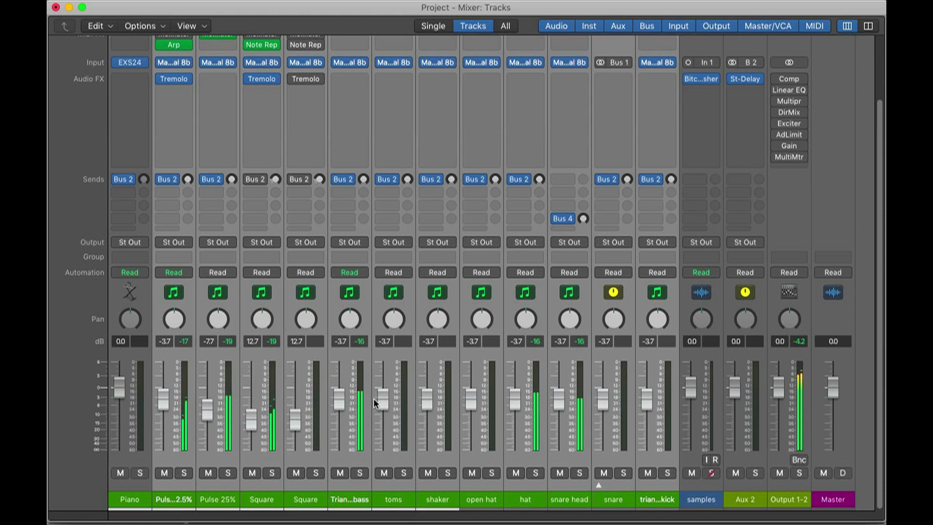
pyautogui.moveTo(382, 398); pyautogui.dragTo(381, 402)
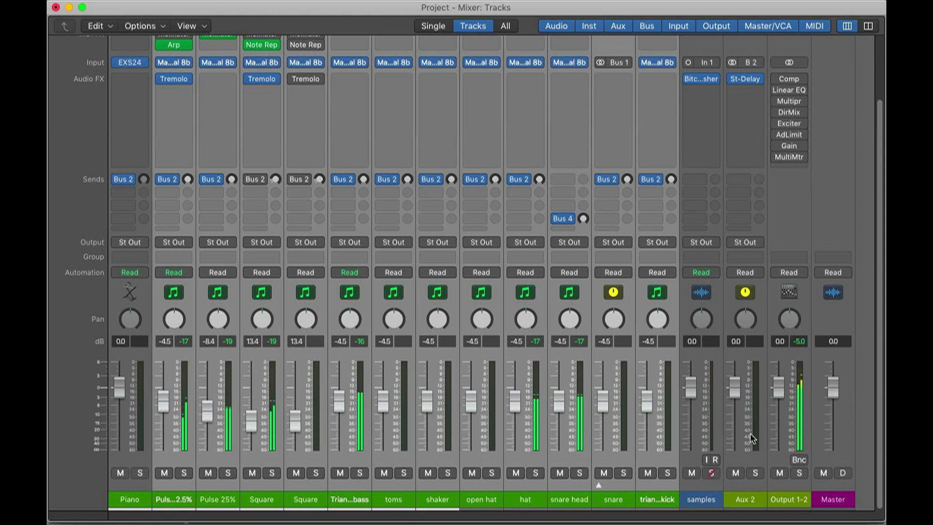
pyautogui.click(709, 503)
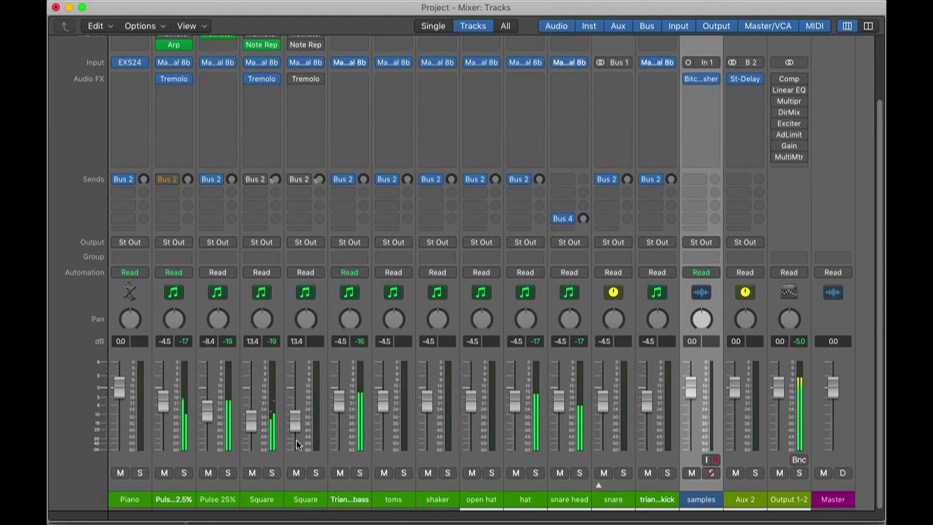
# Set both Square tracks' levels to -11.6 dB, soloing tracks to compare them in the playing mix
pyautogui.click(295, 440)
pyautogui.click(271, 474)
pyautogui.click(360, 474)
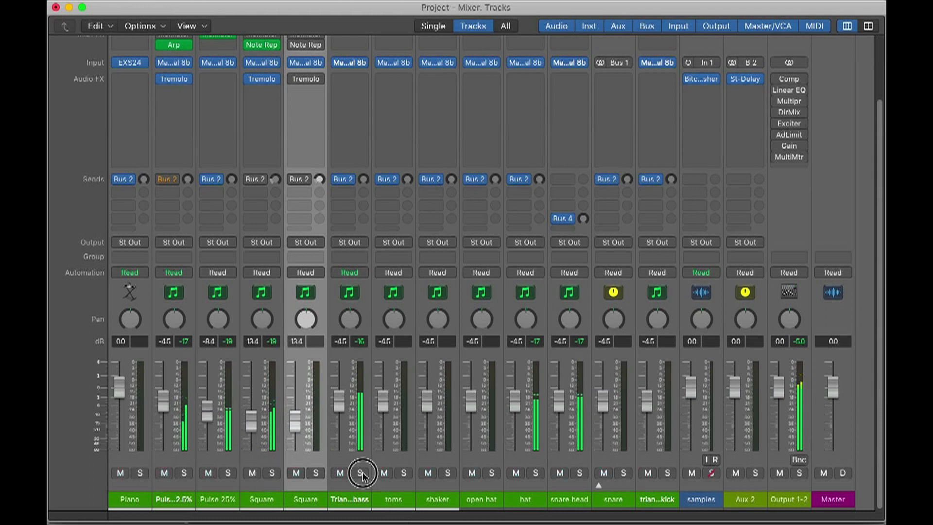
pyautogui.click(228, 473)
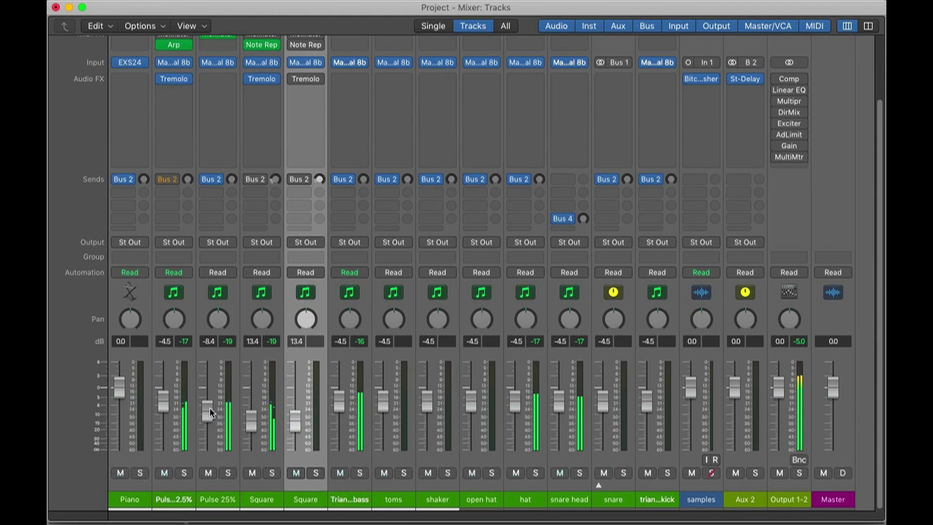
pyautogui.click(272, 473)
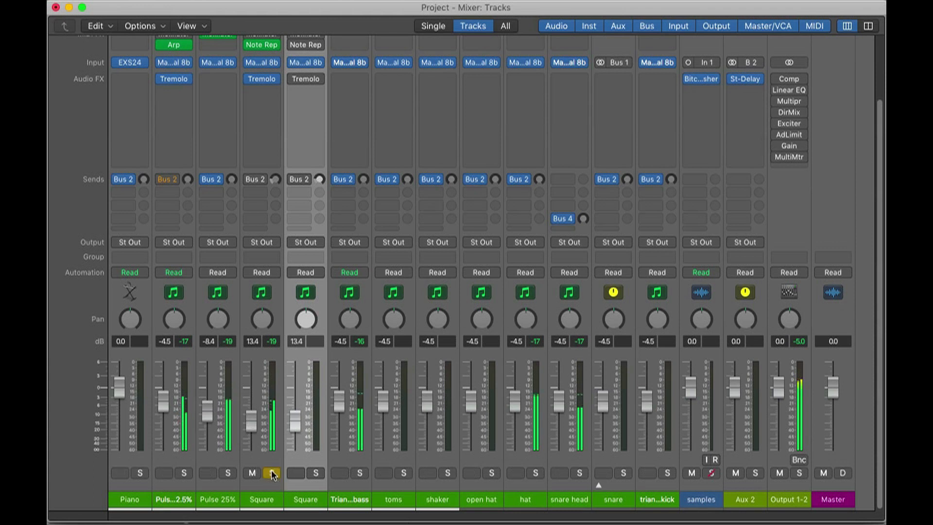
pyautogui.moveTo(251, 419); pyautogui.dragTo(295, 412)
pyautogui.doubleClick(297, 341)
pyautogui.write('-11.6')
pyautogui.press('Return')
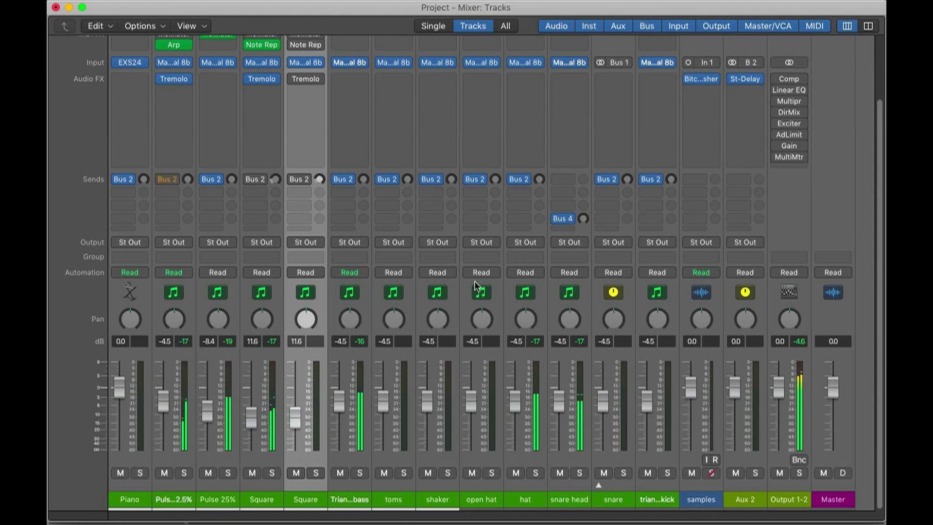
# Set the loop range to bars 21 to 28, play it and bring the mixer back into full view
pyautogui.moveTo(124, 11); pyautogui.dragTo(261, 160)
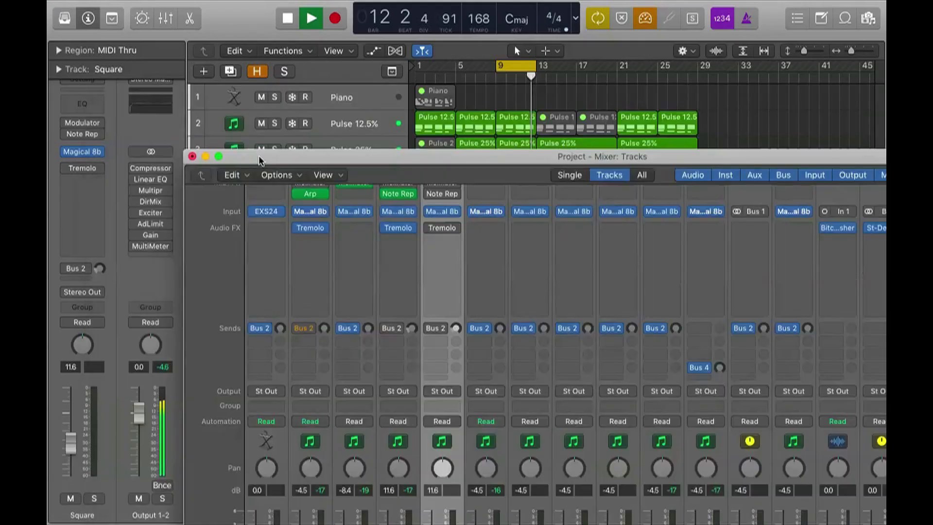
pyautogui.click(537, 84)
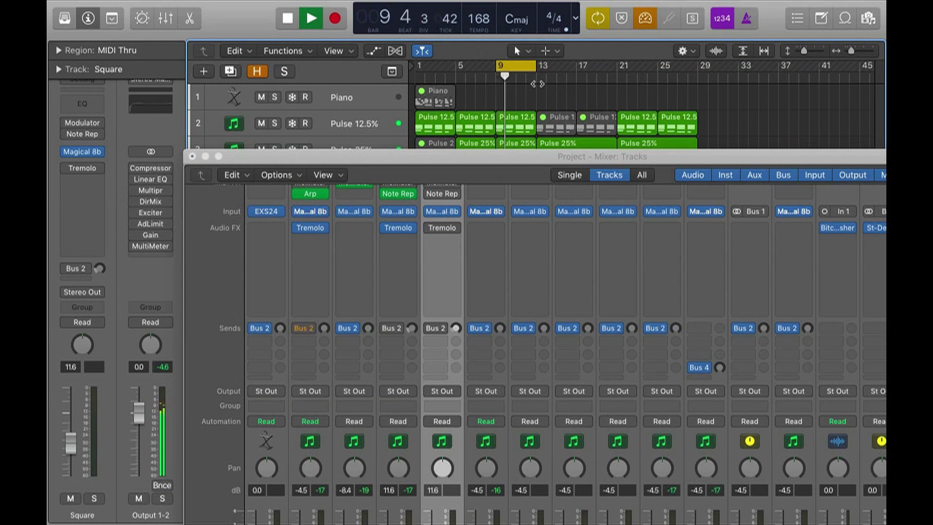
pyautogui.press('space')
pyautogui.moveTo(517, 64); pyautogui.dragTo(679, 67)
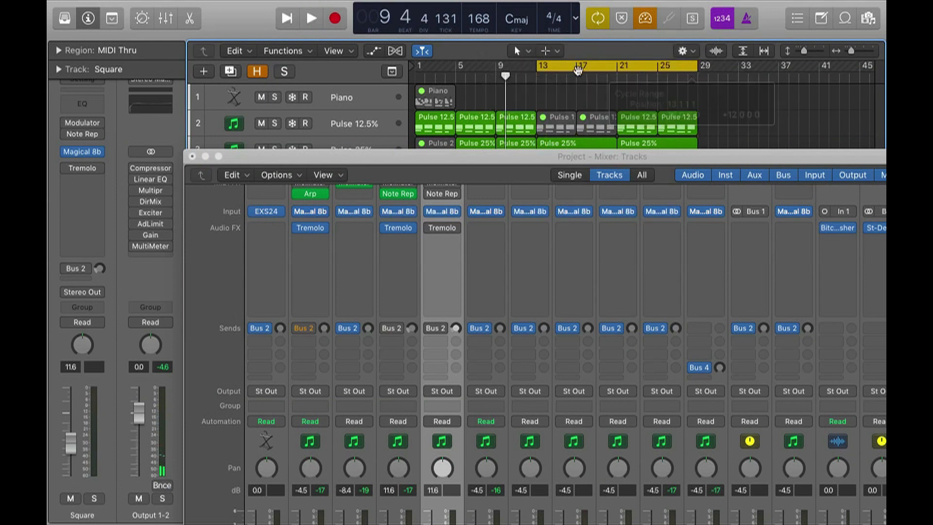
pyautogui.moveTo(538, 64); pyautogui.dragTo(618, 72)
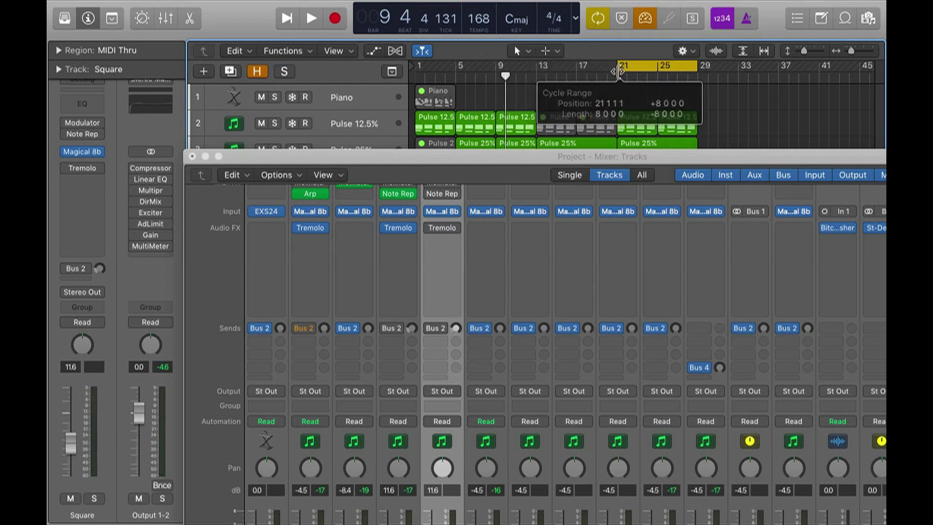
pyautogui.press('space')
pyautogui.moveTo(515, 156); pyautogui.dragTo(374, 11)
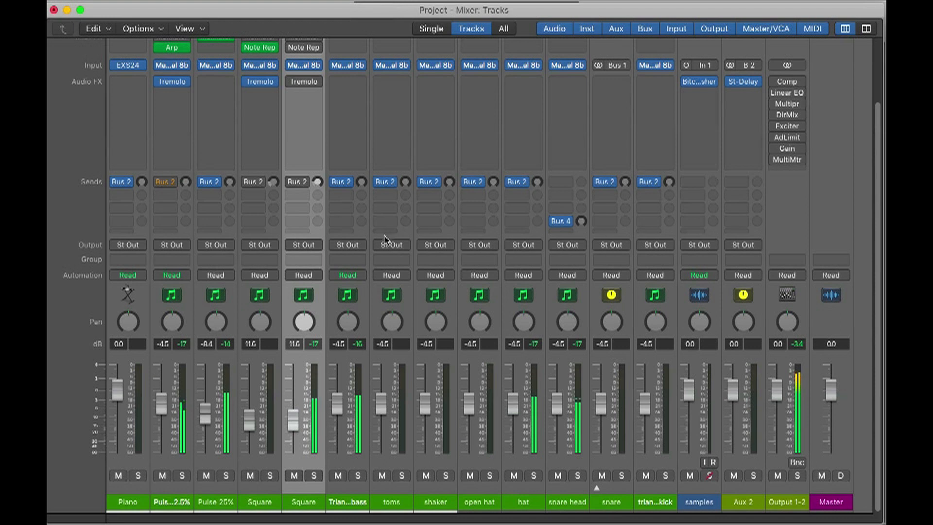
# Lower the channels from Pulse 12.5% through triangle kick together by about 2.5 dB and reset the output's peak level
pyautogui.click(652, 505)
pyautogui.keyDown('shift'); pyautogui.click(190, 503); pyautogui.keyUp('shift')
pyautogui.moveTo(206, 405); pyautogui.dragTo(207, 411)
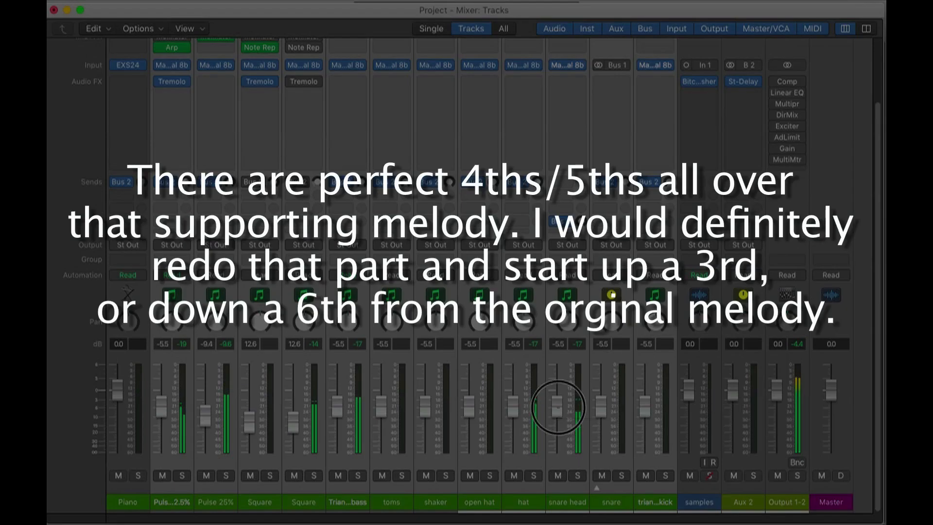
pyautogui.moveTo(557, 407); pyautogui.dragTo(558, 408)
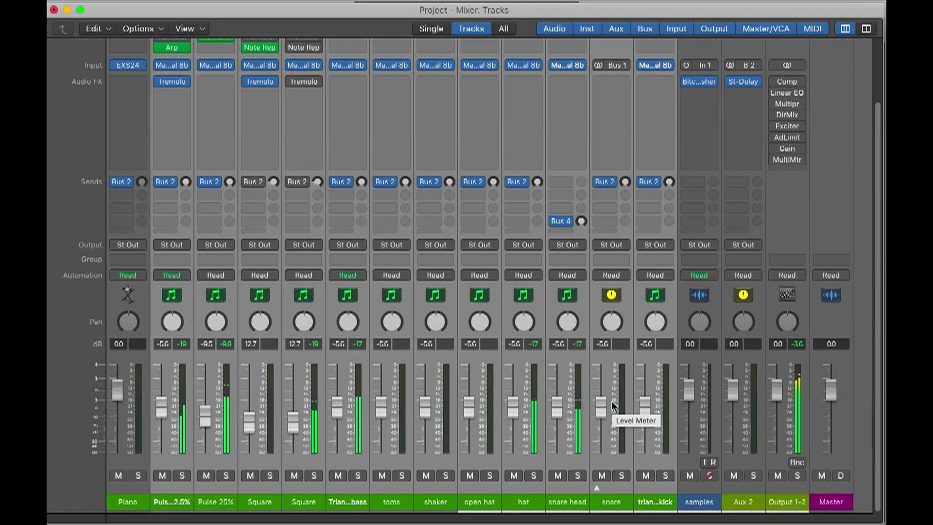
pyautogui.click(650, 399)
pyautogui.moveTo(650, 399); pyautogui.dragTo(648, 406)
pyautogui.click(798, 344)
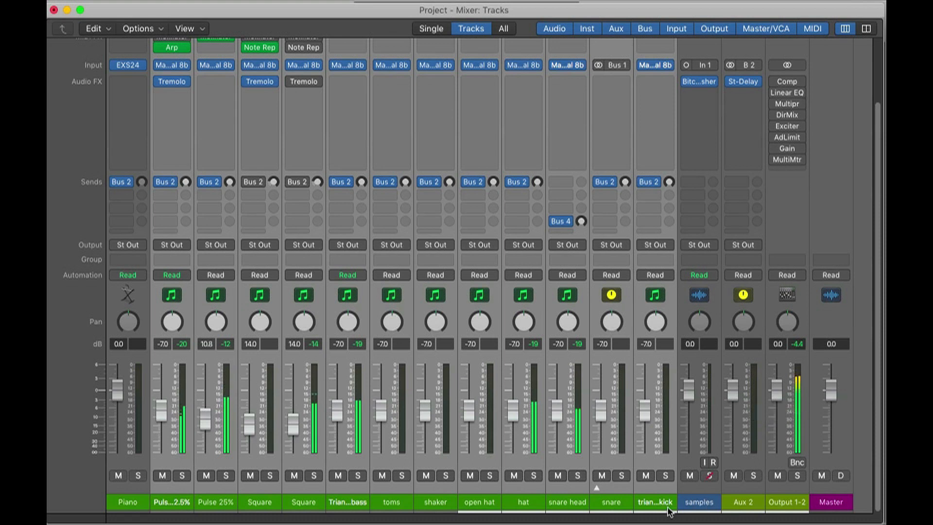
# Clear the group selection, raise the hat to -3.1 dB and the snare head to -1.1 dB, and reset the output's peak level
pyautogui.click(707, 503)
pyautogui.moveTo(515, 418); pyautogui.dragTo(558, 398)
pyautogui.keyDown('alt'); pyautogui.click(558, 408); pyautogui.keyUp('alt')
pyautogui.click(797, 345)
pyautogui.moveTo(517, 402); pyautogui.dragTo(517, 400)
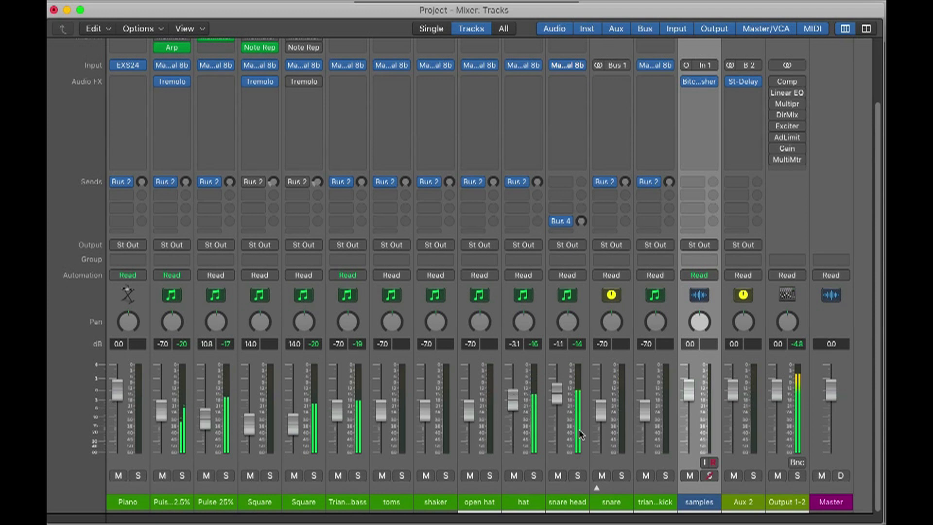
# Lower the channels from Pulse 12.5% through triangle kick together by about 0.8 dB
pyautogui.click(658, 504)
pyautogui.keyDown('shift'); pyautogui.click(172, 503); pyautogui.keyUp('shift')
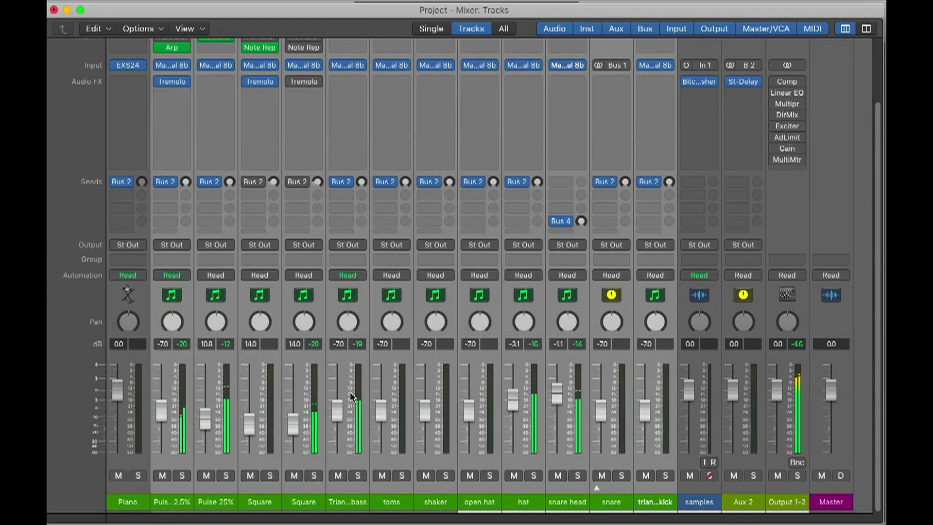
pyautogui.moveTo(558, 386); pyautogui.dragTo(558, 389)
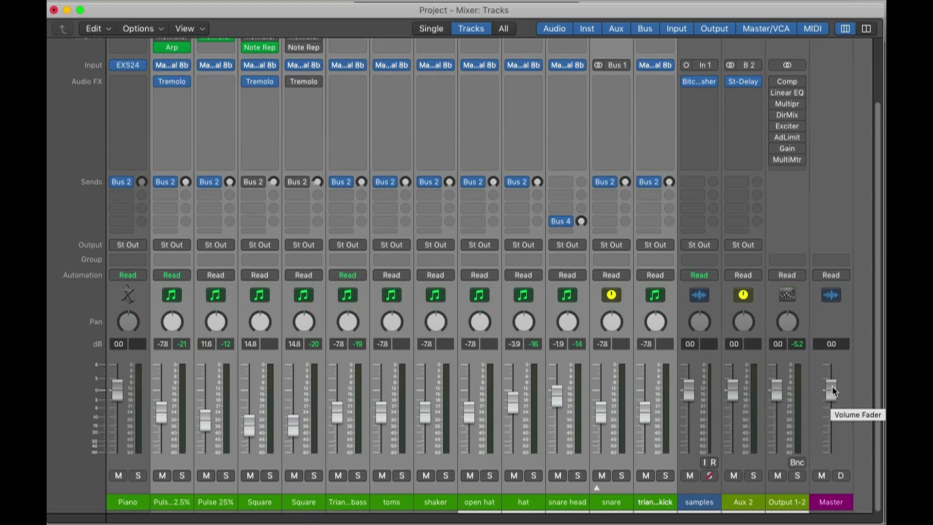
# Turn the Master down to -29.0 dB and set Pulse 25% to -13.4, triangle bass to -6.8, hat to -7.0 and snare head to -2.7 dB
pyautogui.moveTo(832, 390); pyautogui.dragTo(838, 480)
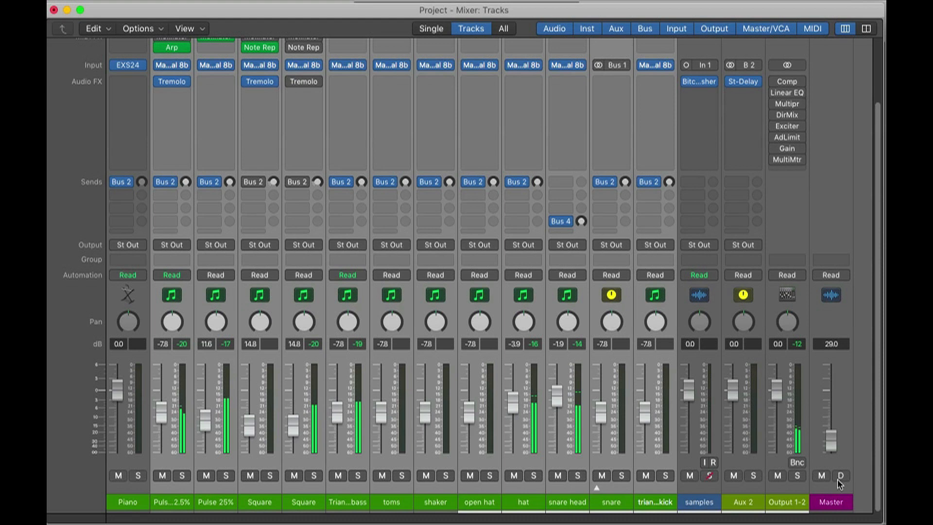
pyautogui.click(665, 504)
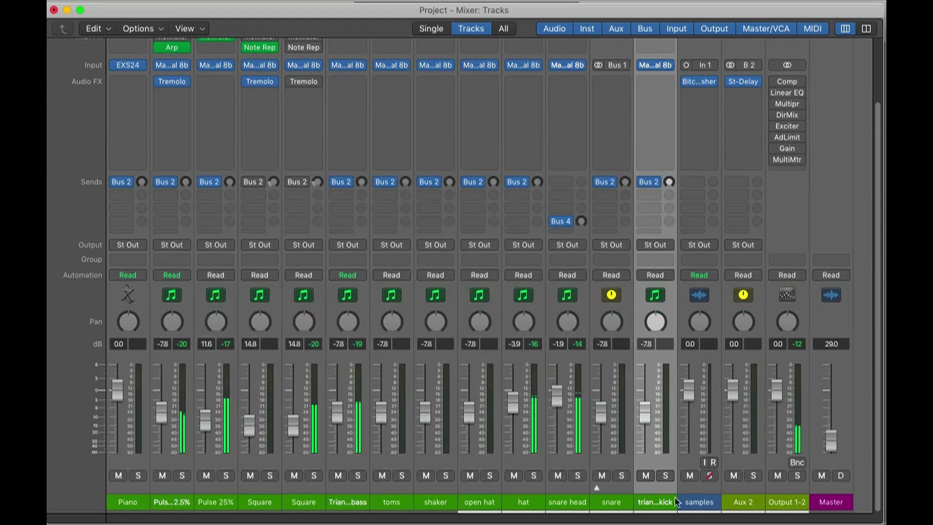
pyautogui.moveTo(557, 394)
pyautogui.mouseDown()
pyautogui.moveTo(515, 404)
pyautogui.moveTo(519, 429)
pyautogui.moveTo(520, 408)
pyautogui.moveTo(558, 401)
pyautogui.mouseUp()
pyautogui.moveTo(205, 419); pyautogui.dragTo(205, 422)
pyautogui.moveTo(337, 407)
pyautogui.mouseDown()
pyautogui.moveTo(340, 421)
pyautogui.moveTo(340, 378)
pyautogui.moveTo(339, 402)
pyautogui.mouseUp()
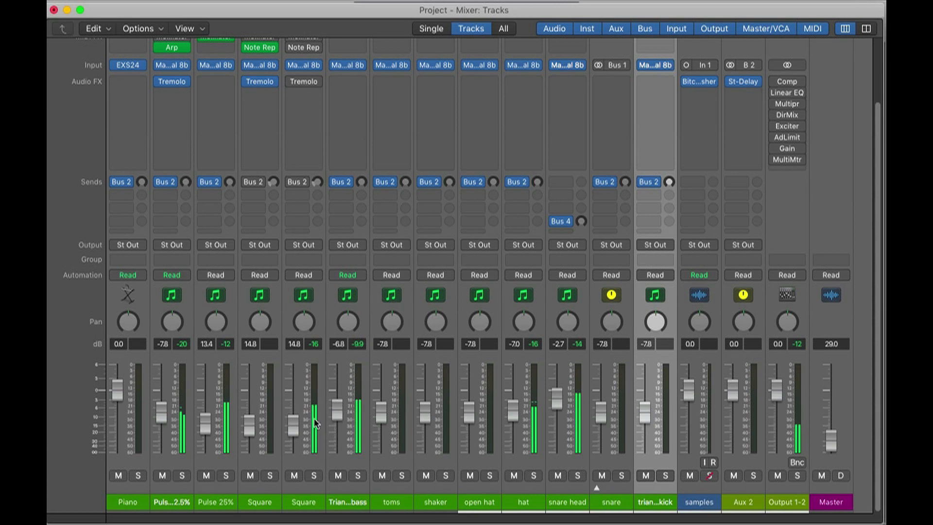
# Set both Square tracks to -15.4 dB, Pulse 25% to -14.4, Pulse 12.5% to -8.6, hat to -5.9 and snare head to -2.4 dB
pyautogui.moveTo(293, 424); pyautogui.dragTo(295, 425)
pyautogui.moveTo(209, 418); pyautogui.dragTo(250, 424)
pyautogui.moveTo(161, 411)
pyautogui.mouseDown()
pyautogui.moveTo(162, 357)
pyautogui.moveTo(161, 419)
pyautogui.mouseUp()
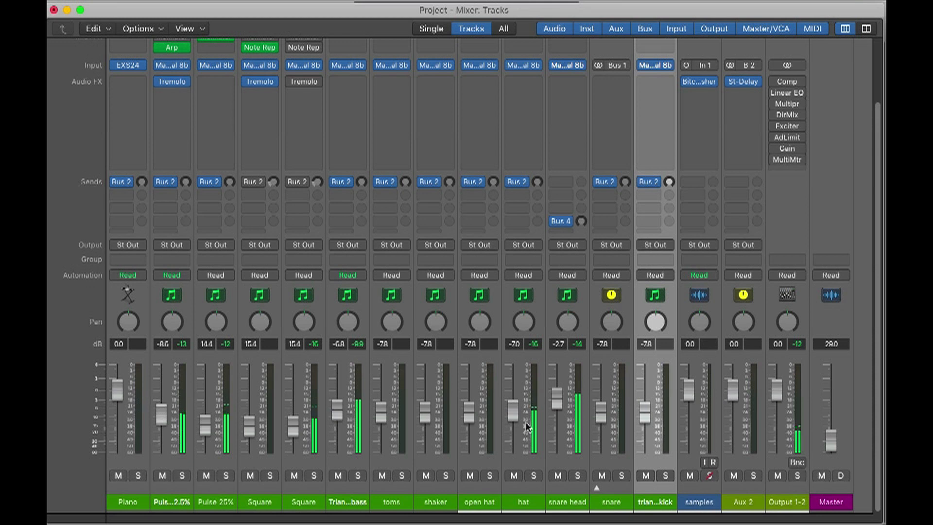
pyautogui.moveTo(557, 397); pyautogui.dragTo(518, 404)
# Lower Pulse 12.5% to -9.6 dB and play the loop with the Master back at 0.0 dB
pyautogui.moveTo(161, 419); pyautogui.dragTo(162, 420)
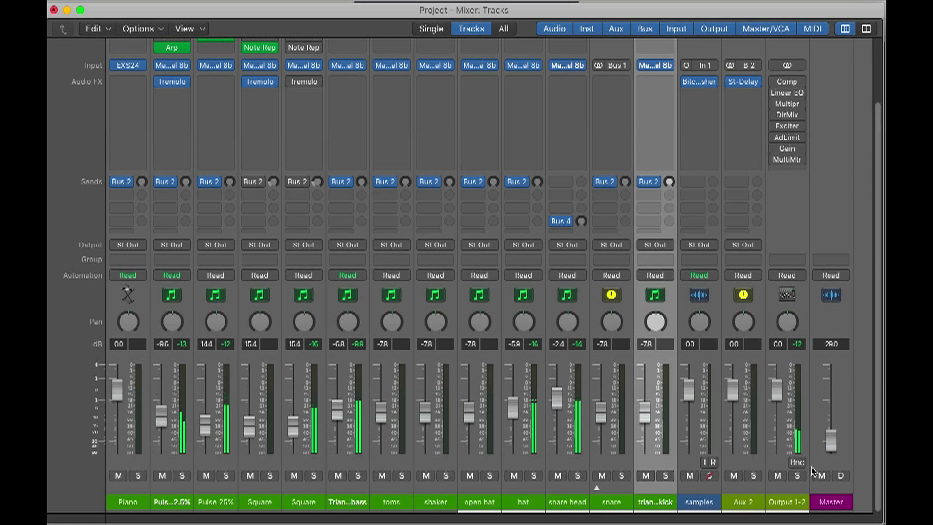
pyautogui.moveTo(834, 444); pyautogui.dragTo(829, 403)
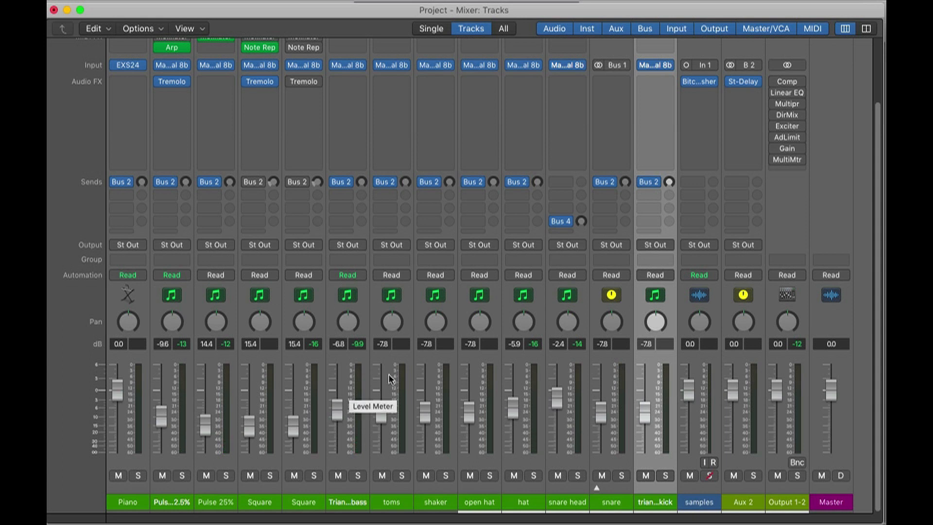
pyautogui.press('space')
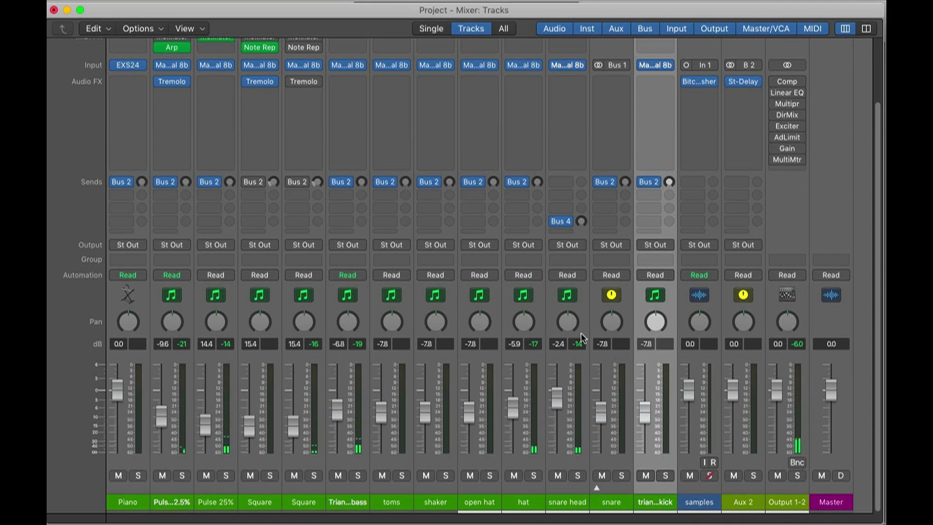
# Set the loop range to bars 1 to 28 and return the mixer to its maximised view
pyautogui.click(81, 10)
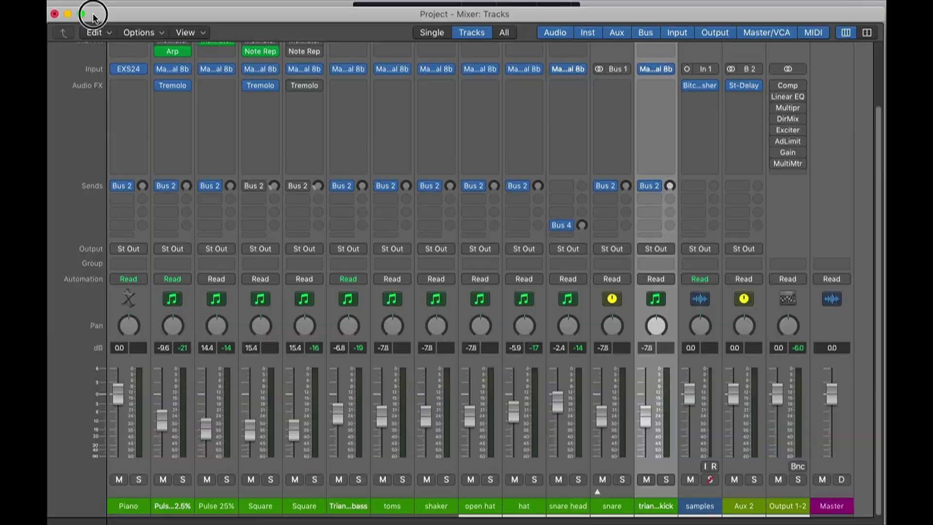
pyautogui.click(624, 69)
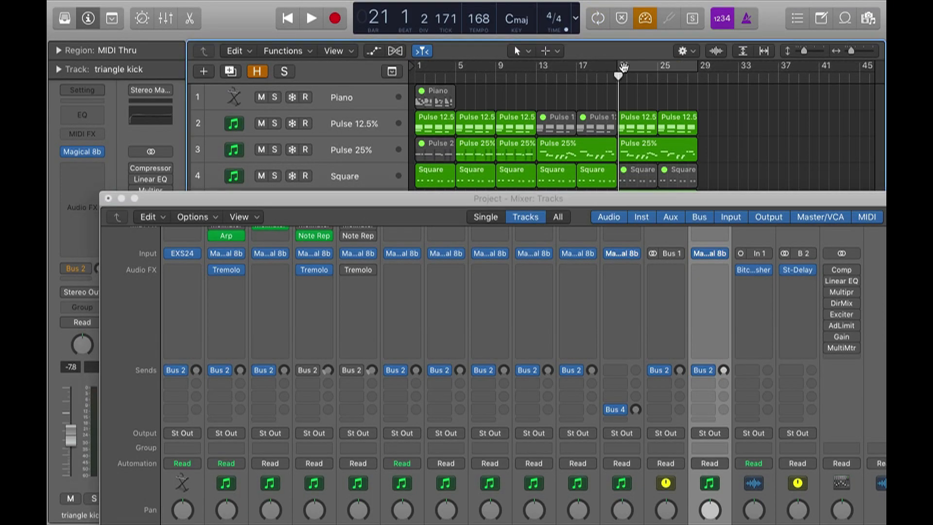
pyautogui.moveTo(418, 68); pyautogui.dragTo(702, 73)
pyautogui.moveTo(671, 198); pyautogui.dragTo(613, 10)
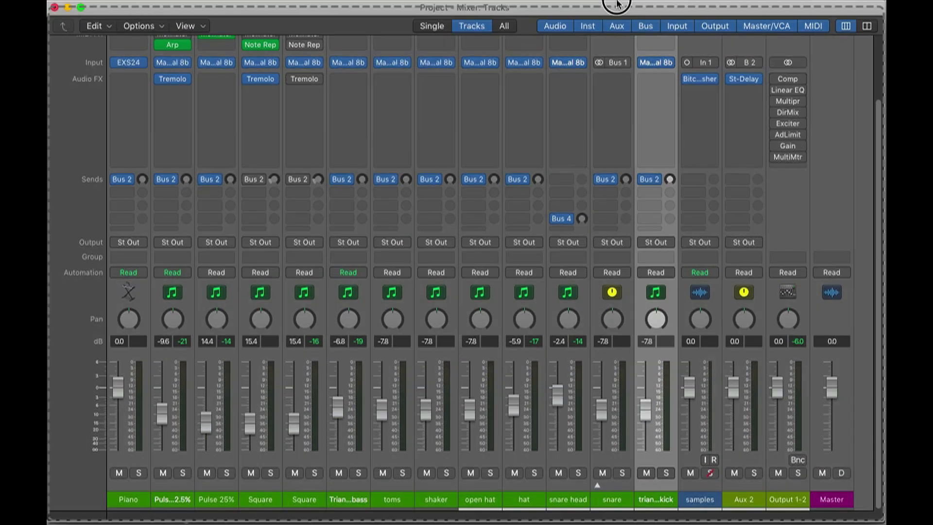
pyautogui.click(83, 22)
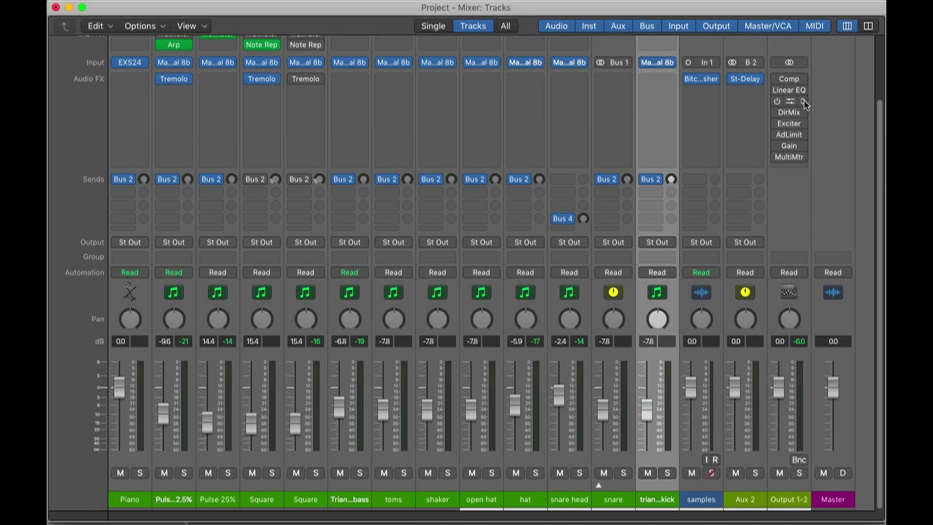
# Remove the compressor from Output 1-2 and reset its Linear Phase EQ to the Factory Default preset
pyautogui.click(801, 80)
pyautogui.press('Escape')
pyautogui.click(783, 92)
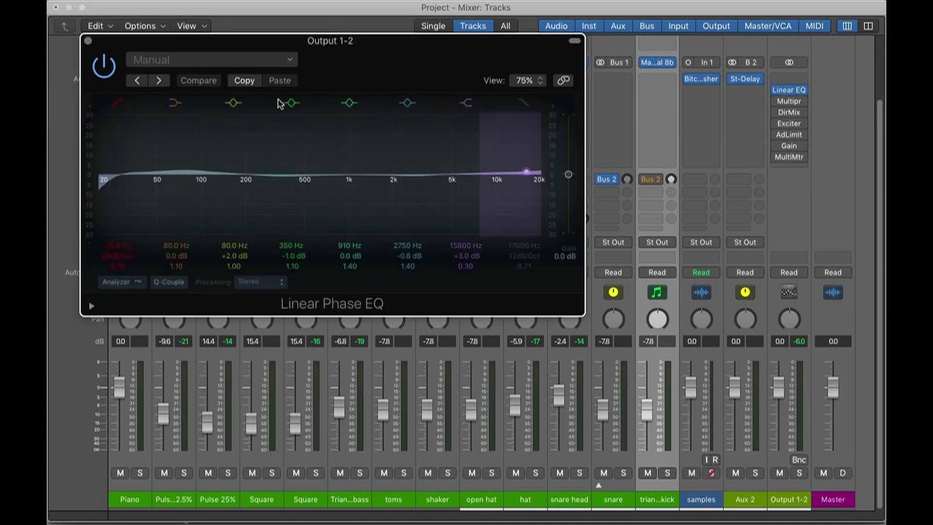
pyautogui.click(202, 60)
pyautogui.click(208, 218)
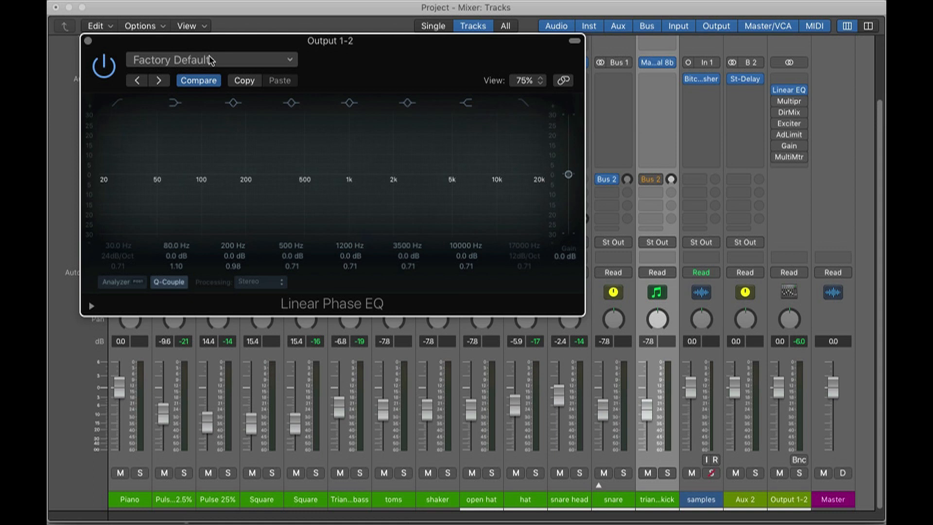
# Open Output 1-2's MultiMeter and place it beside the Linear Phase EQ
pyautogui.moveTo(806, 157)
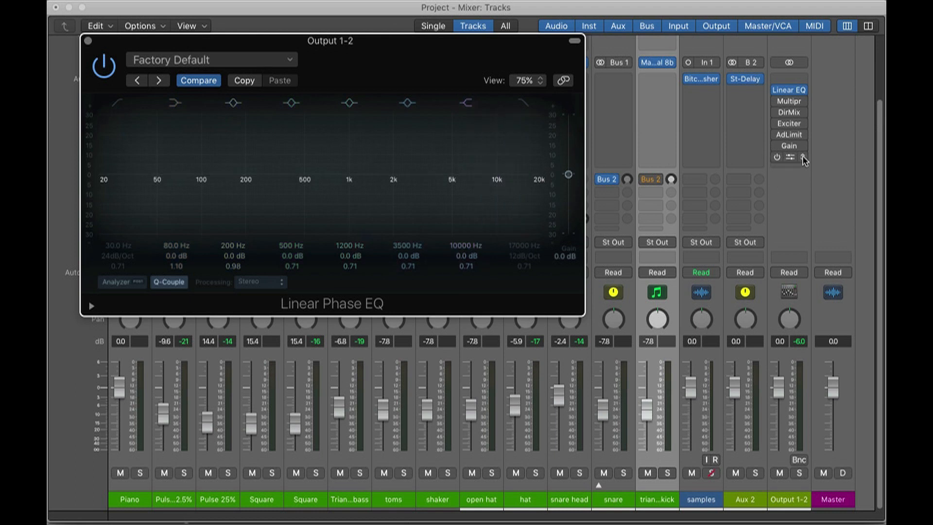
pyautogui.click(803, 157)
pyautogui.click(823, 133)
pyautogui.click(787, 157)
pyautogui.moveTo(271, 46); pyautogui.dragTo(720, 36)
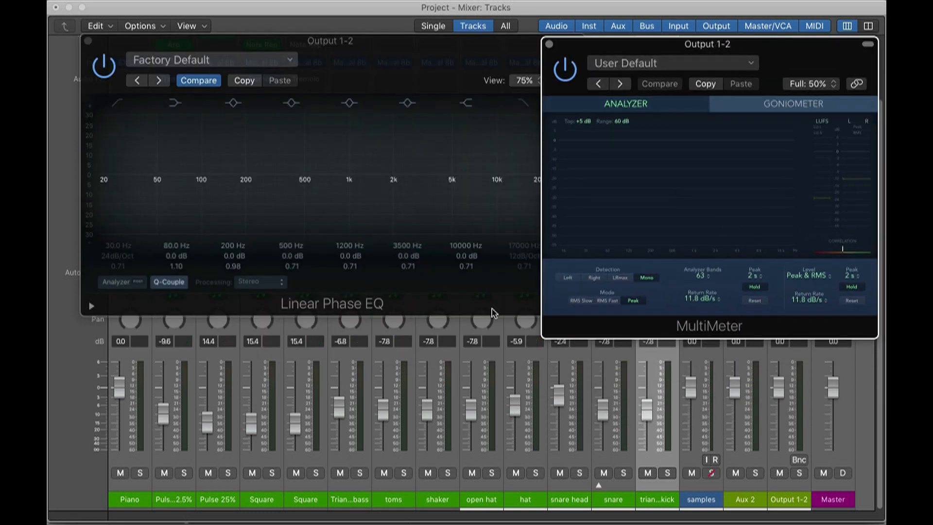
# Start playback and turn on the Linear Phase EQ's analyzer to compare the spectrum with the MultiMeter
pyautogui.press('space')
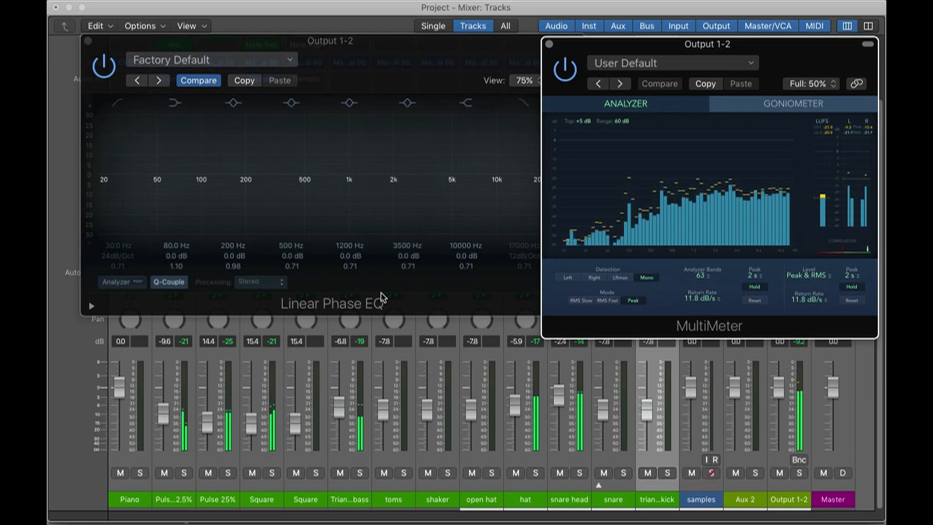
pyautogui.click(122, 282)
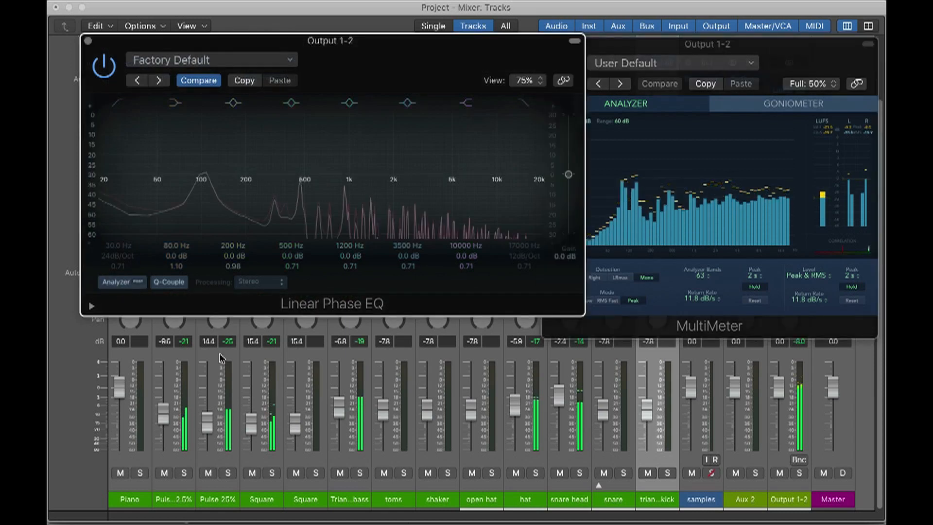
pyautogui.click(598, 193)
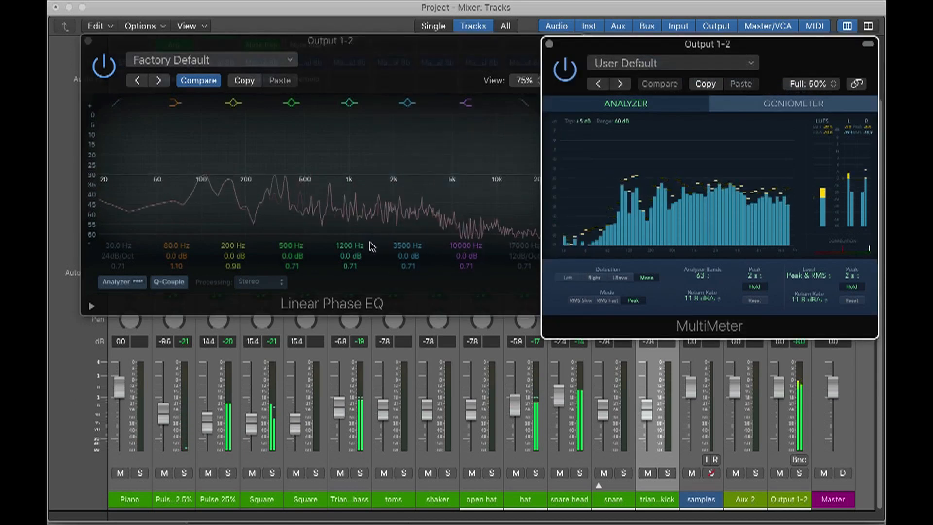
# Set the Linear Phase EQ's first bell band to 104 Hz with a +1.0 dB gain and a Q of 0.57
pyautogui.moveTo(246, 176); pyautogui.dragTo(210, 127)
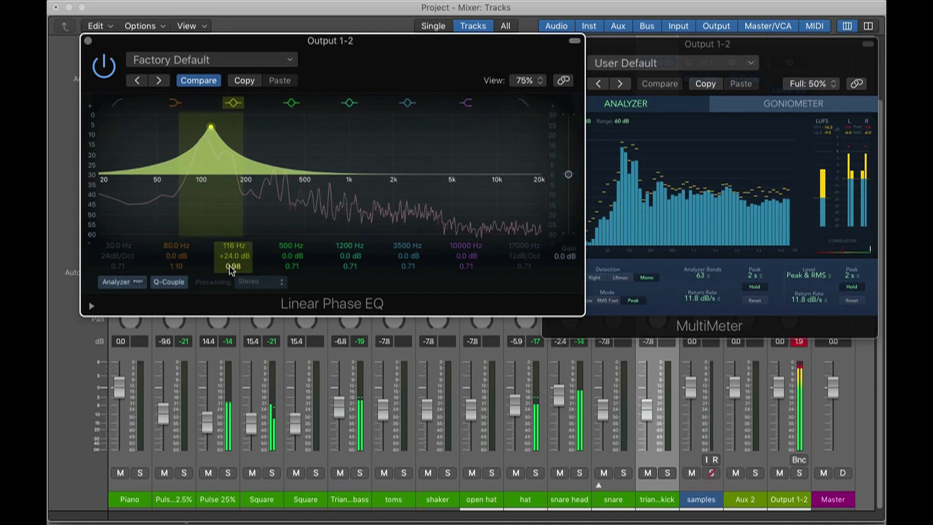
pyautogui.moveTo(231, 268); pyautogui.dragTo(231, 286)
pyautogui.moveTo(232, 247); pyautogui.dragTo(235, 331)
pyautogui.moveTo(239, 259); pyautogui.dragTo(240, 257)
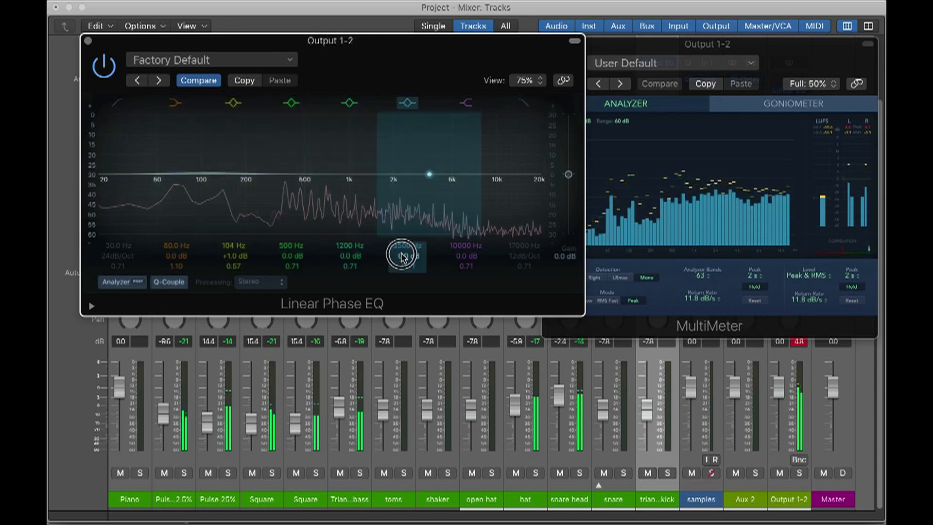
# Cut two Linear Phase EQ bell bands by 1.0 dB, one at 3150 Hz and the other at 590 Hz
pyautogui.moveTo(401, 256); pyautogui.dragTo(401, 214)
pyautogui.moveTo(404, 247); pyautogui.dragTo(409, 277)
pyautogui.moveTo(350, 256)
pyautogui.mouseDown()
pyautogui.moveTo(350, 227)
pyautogui.moveTo(350, 264)
pyautogui.moveTo(350, 249)
pyautogui.mouseUp()
pyautogui.moveTo(353, 127); pyautogui.dragTo(315, 175)
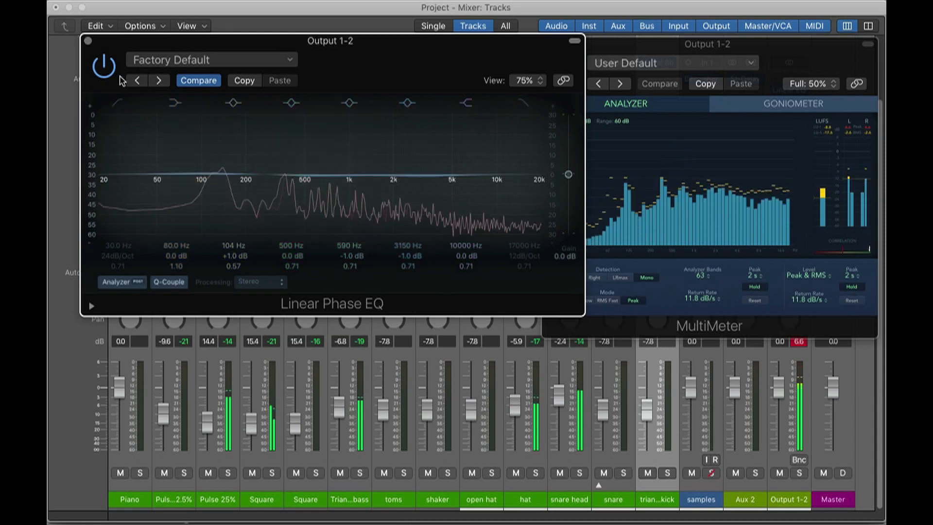
# Bypass and re-enable the Linear Phase EQ during playback to compare the sound, and close its window
pyautogui.click(103, 69)
pyautogui.click(103, 69)
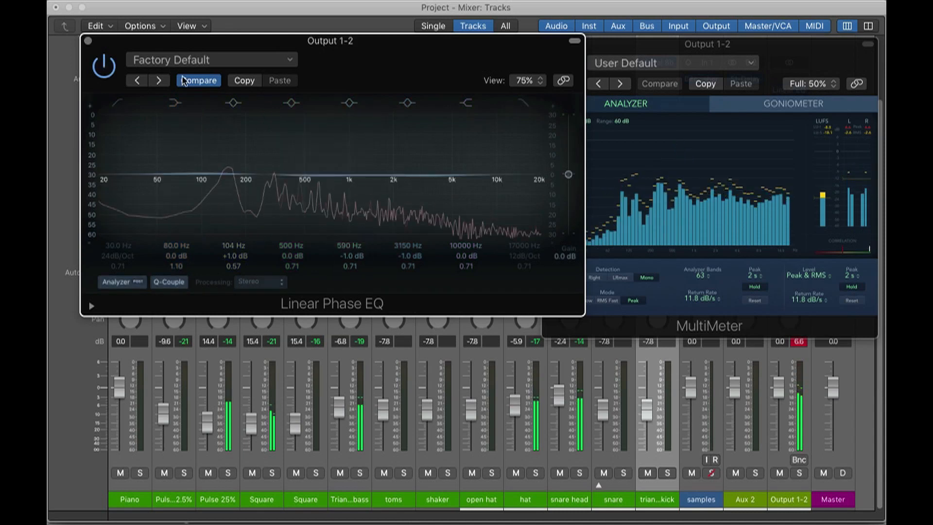
pyautogui.click(96, 71)
pyautogui.click(95, 70)
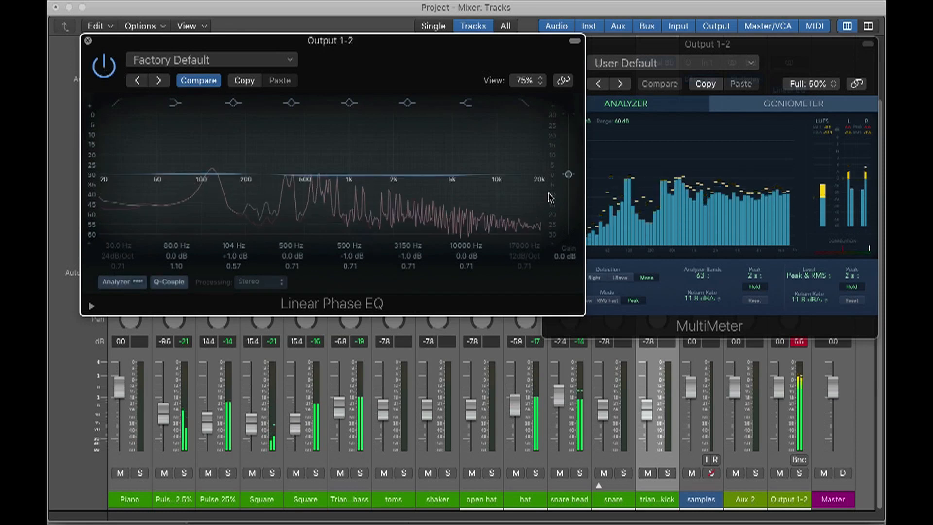
pyautogui.press('super+w')
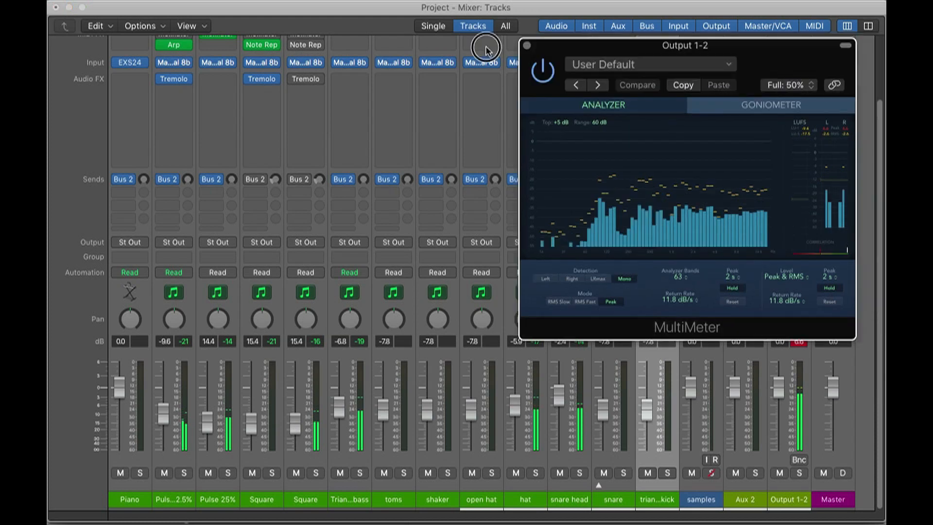
# Turn on and open Output 1-2's Multipressor, with the MultiMeter placed beside it
pyautogui.moveTo(556, 45); pyautogui.dragTo(303, 47)
pyautogui.moveTo(778, 106)
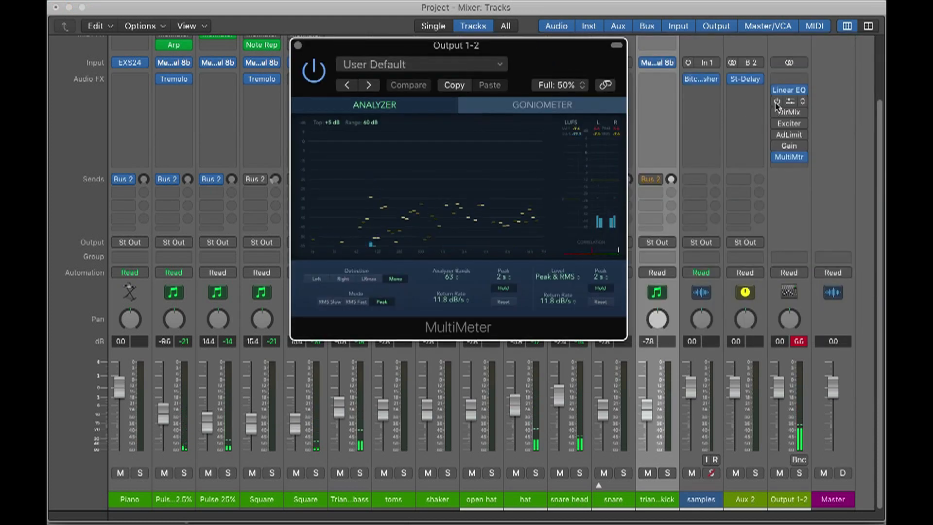
pyautogui.click(790, 104)
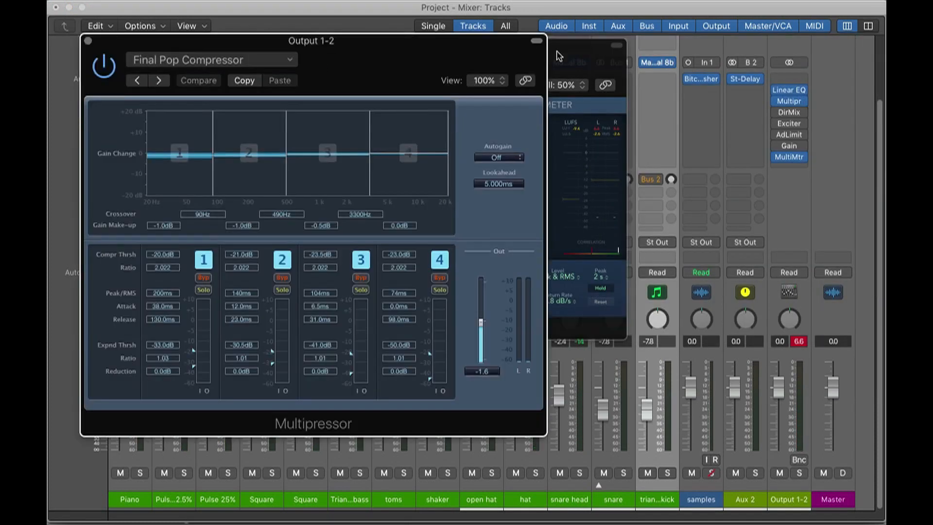
pyautogui.moveTo(578, 52); pyautogui.dragTo(821, 33)
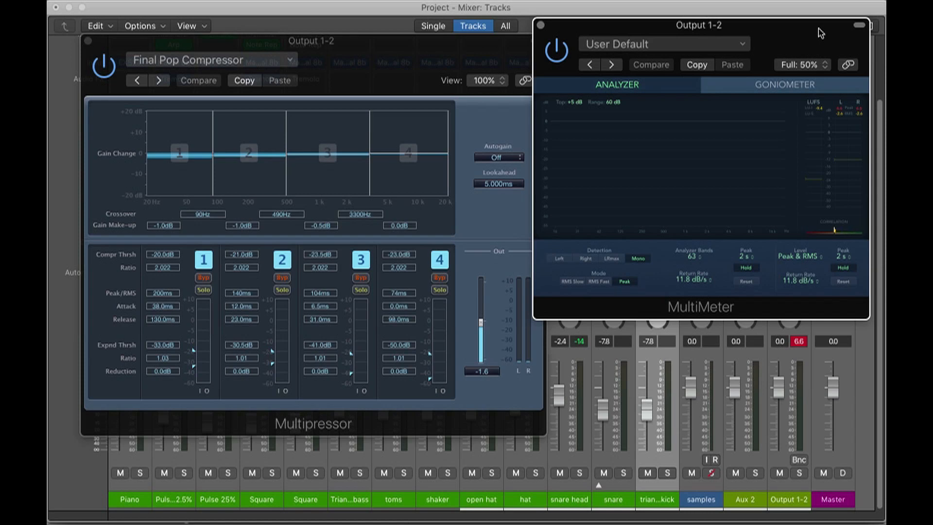
# Load the Final Rock Compressor preset in the Multipressor, keep Autogain off and set the output level to 0.0 dB
pyautogui.click(194, 59)
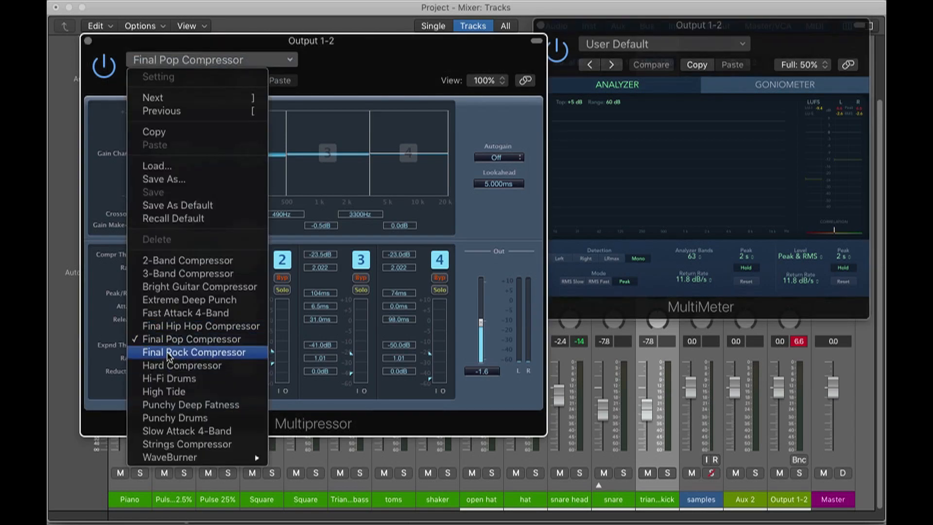
pyautogui.click(168, 353)
pyautogui.click(492, 158)
pyautogui.click(491, 159)
pyautogui.click(493, 149)
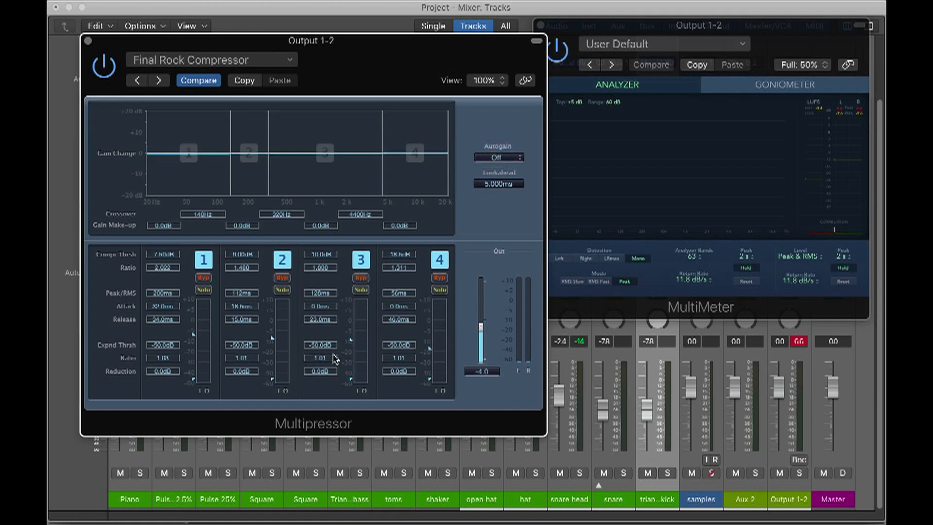
pyautogui.moveTo(480, 327); pyautogui.dragTo(480, 317)
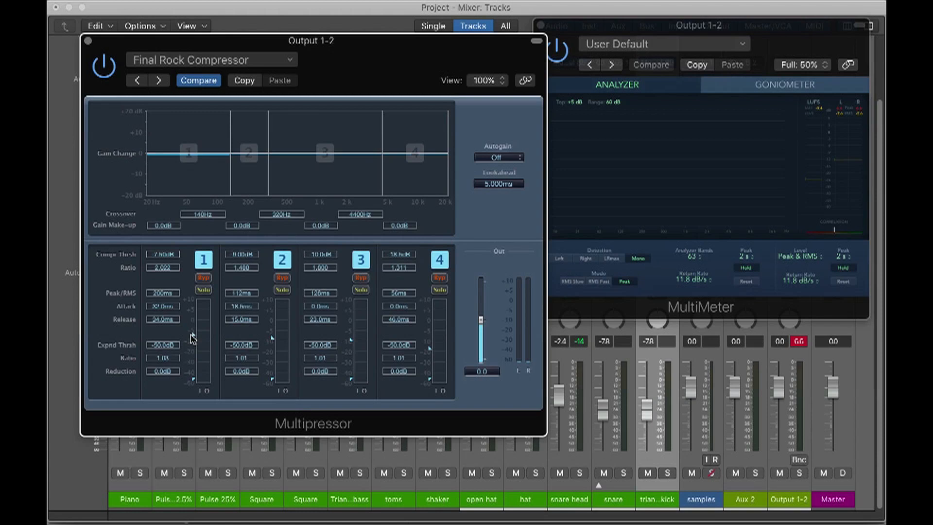
# During playback, set the Multipressor's compression thresholds to -26.0, -31.5, -27.5 and -31.0 dB for bands 1 to 4
pyautogui.press('space')
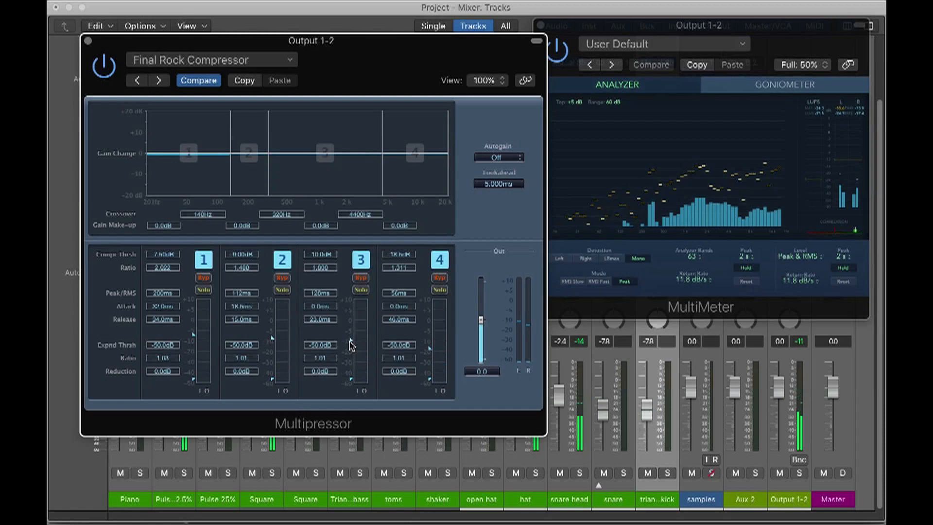
pyautogui.moveTo(351, 343); pyautogui.dragTo(353, 361)
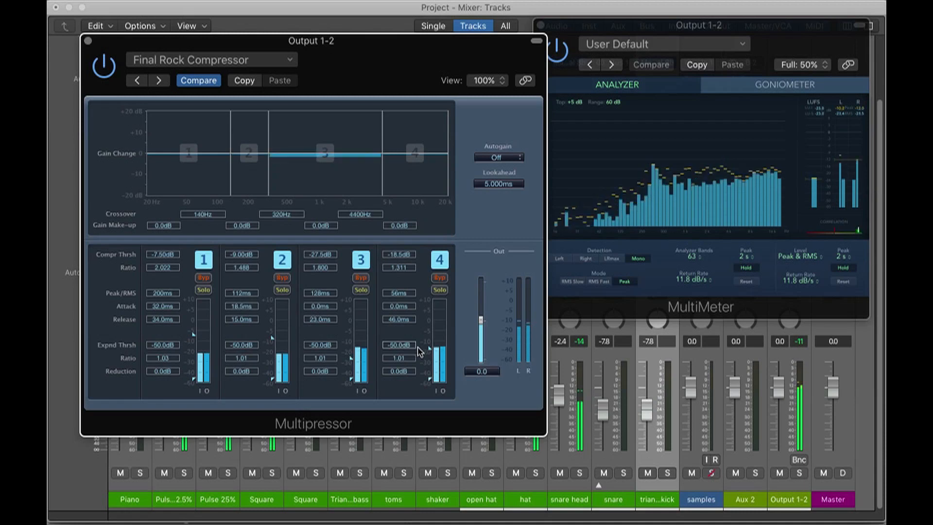
pyautogui.moveTo(429, 350); pyautogui.dragTo(431, 364)
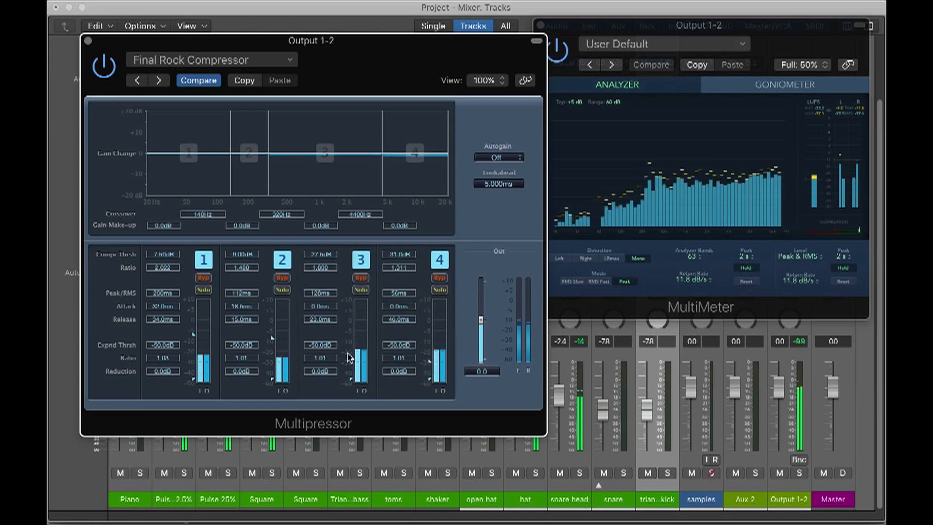
pyautogui.moveTo(275, 340); pyautogui.dragTo(278, 366)
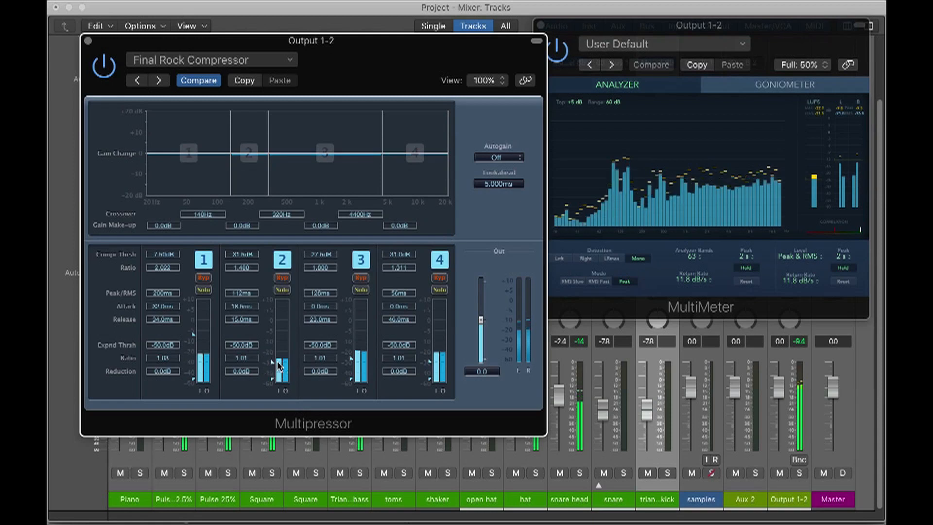
pyautogui.moveTo(194, 334); pyautogui.dragTo(199, 360)
pyautogui.moveTo(499, 48)
pyautogui.mouseDown()
pyautogui.moveTo(426, 46)
pyautogui.moveTo(505, 40)
pyautogui.mouseUp()
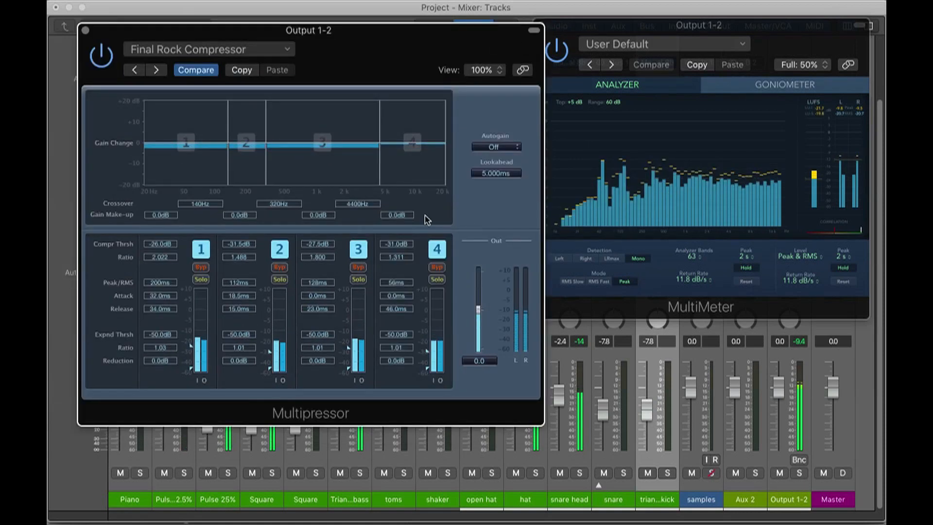
pyautogui.moveTo(748, 34); pyautogui.dragTo(755, 32)
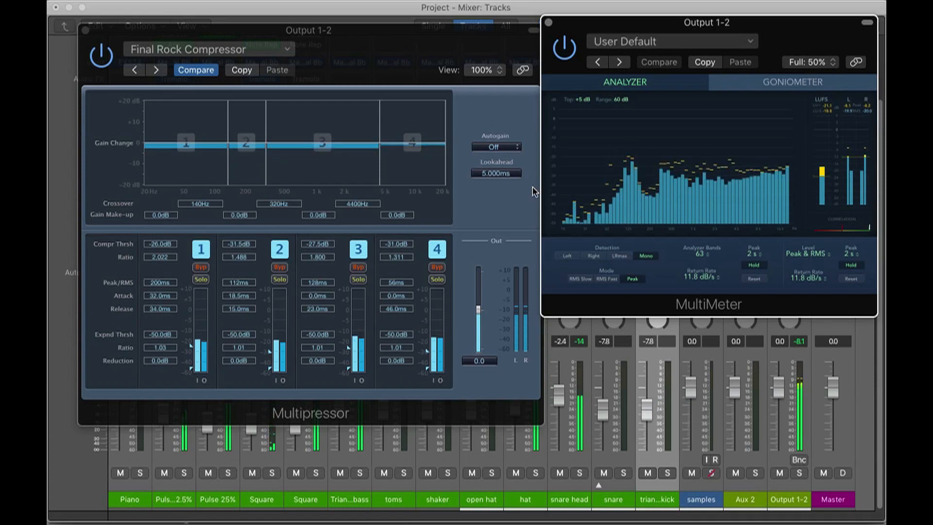
# Set the Multipressor's band 3 gain make-up to -1.0 dB and reset band 2's to 0.0 dB
pyautogui.click(319, 145)
pyautogui.moveTo(319, 145); pyautogui.dragTo(319, 150)
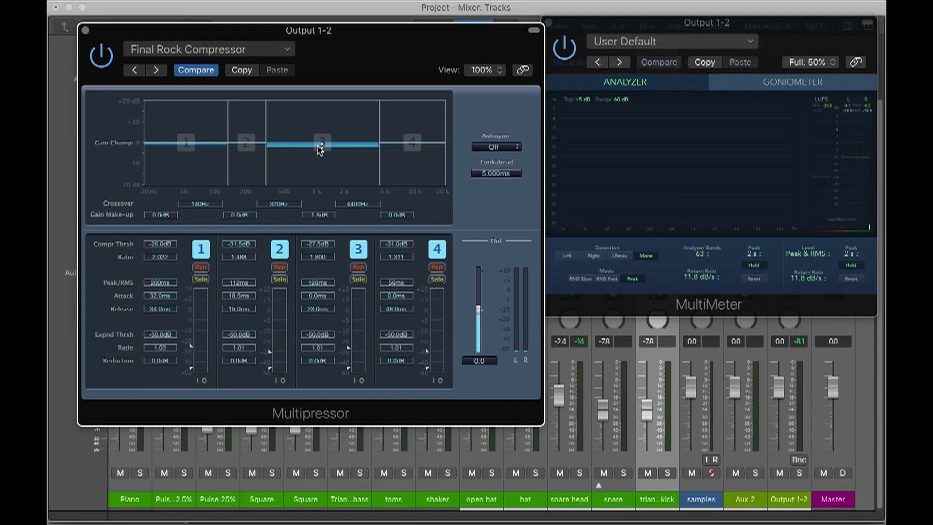
pyautogui.press('space')
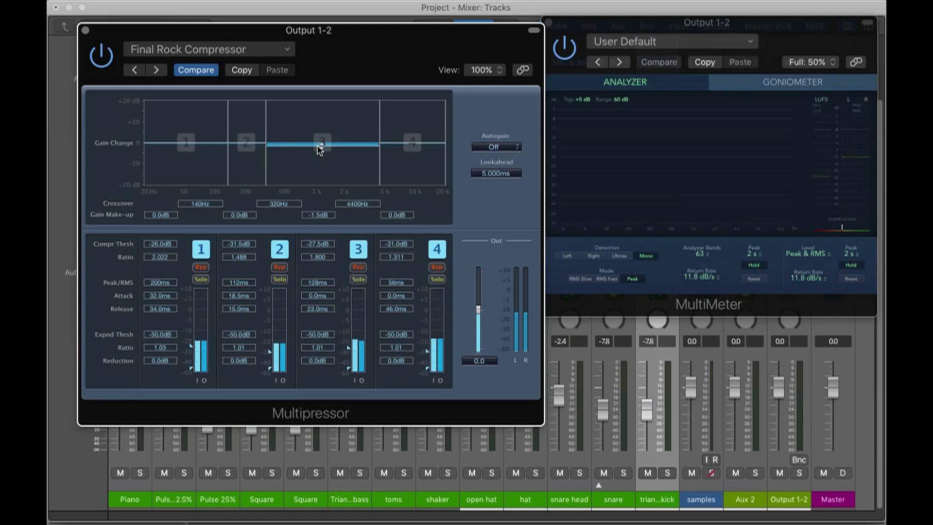
pyautogui.click(316, 147)
pyautogui.moveTo(316, 147); pyautogui.dragTo(315, 146)
pyautogui.moveTo(254, 146); pyautogui.dragTo(256, 149)
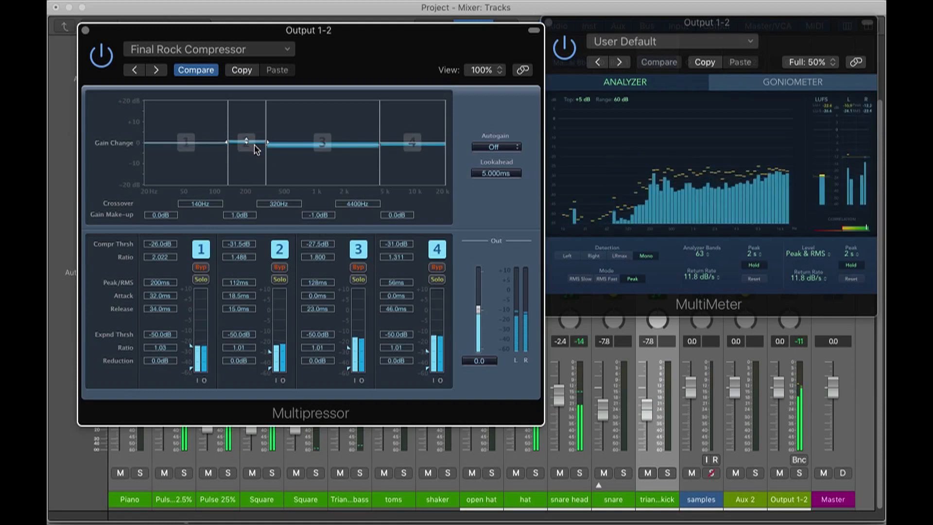
pyautogui.keyDown('alt'); pyautogui.click(239, 145); pyautogui.keyUp('alt')
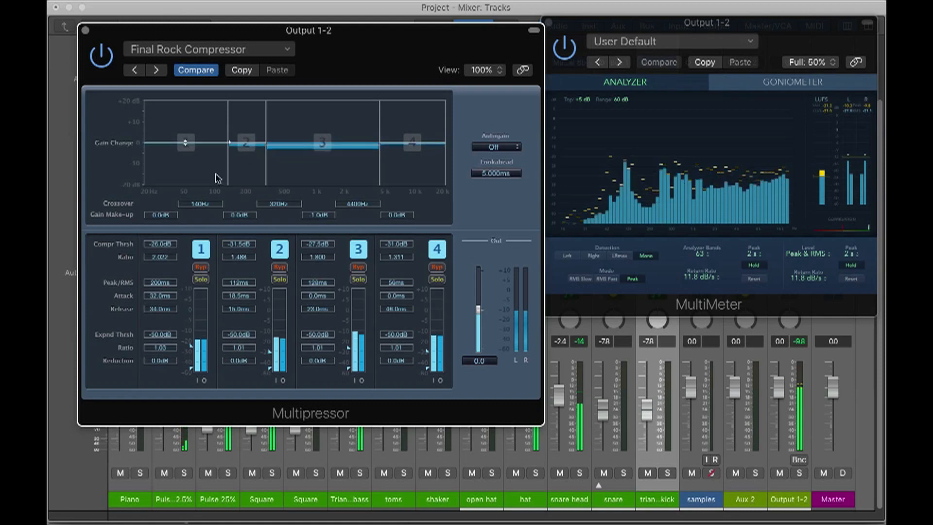
# Set the Multipressor's band 1 gain make-up to -0.5 dB and return band 4's to 0.0 dB after trying 0.5 dB
pyautogui.moveTo(186, 143)
pyautogui.mouseDown()
pyautogui.moveTo(194, 103)
pyautogui.moveTo(203, 158)
pyautogui.moveTo(194, 146)
pyautogui.mouseUp()
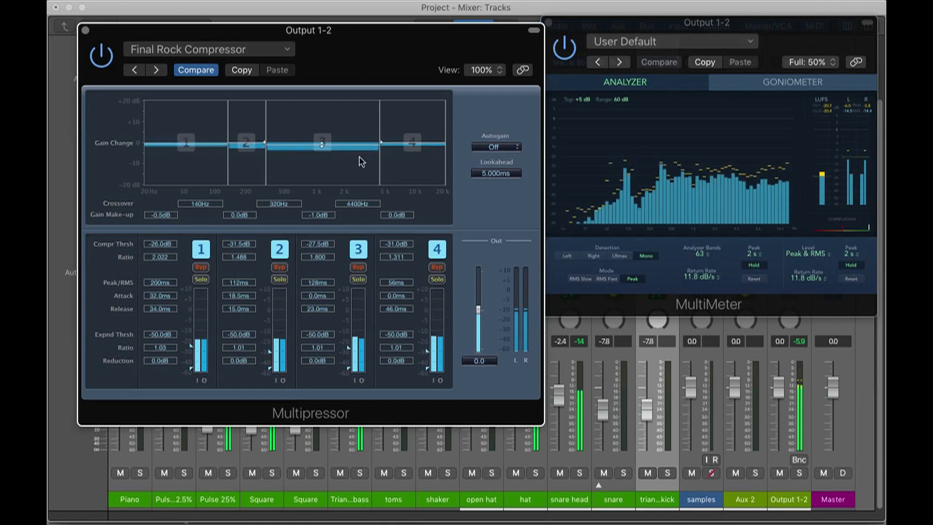
pyautogui.moveTo(391, 142)
pyautogui.mouseDown()
pyautogui.moveTo(387, 121)
pyautogui.moveTo(394, 142)
pyautogui.mouseUp()
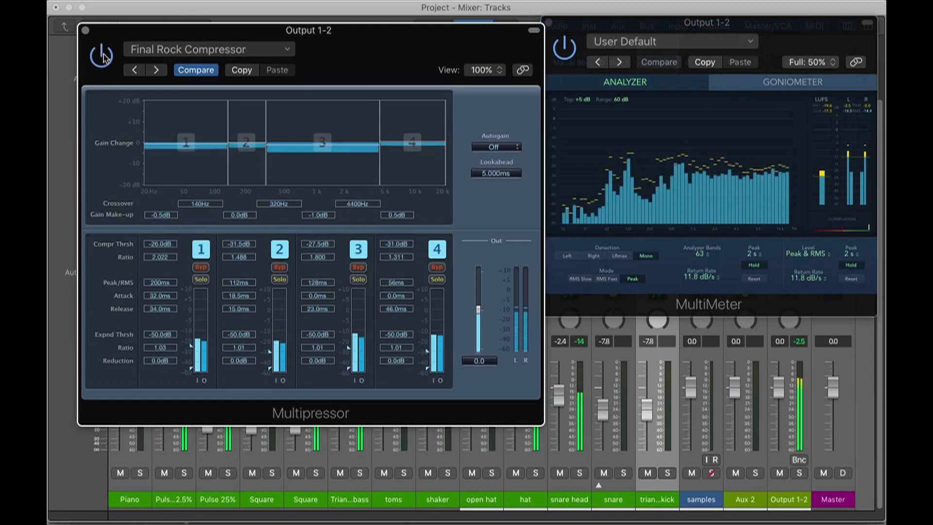
pyautogui.moveTo(399, 214); pyautogui.dragTo(399, 219)
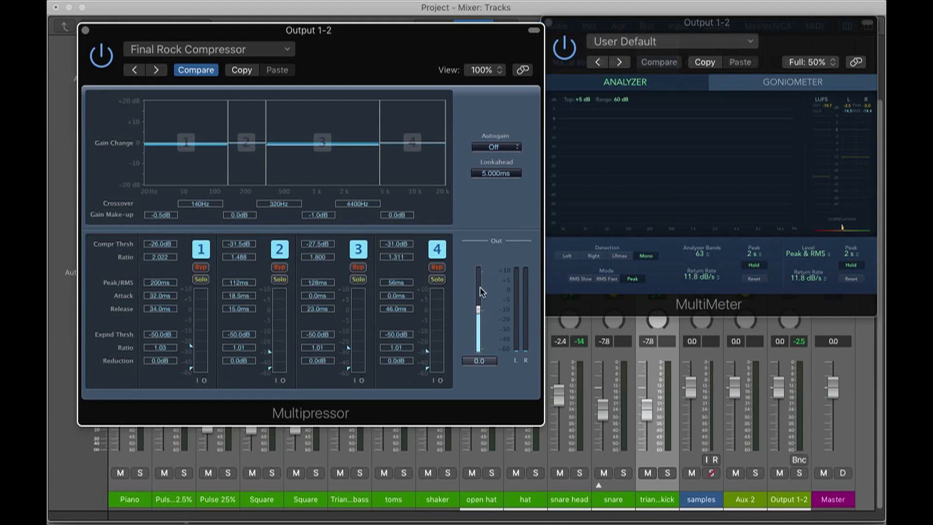
# Resume playback and set the Multipressor's output level to 3.2 dB
pyautogui.press('space')
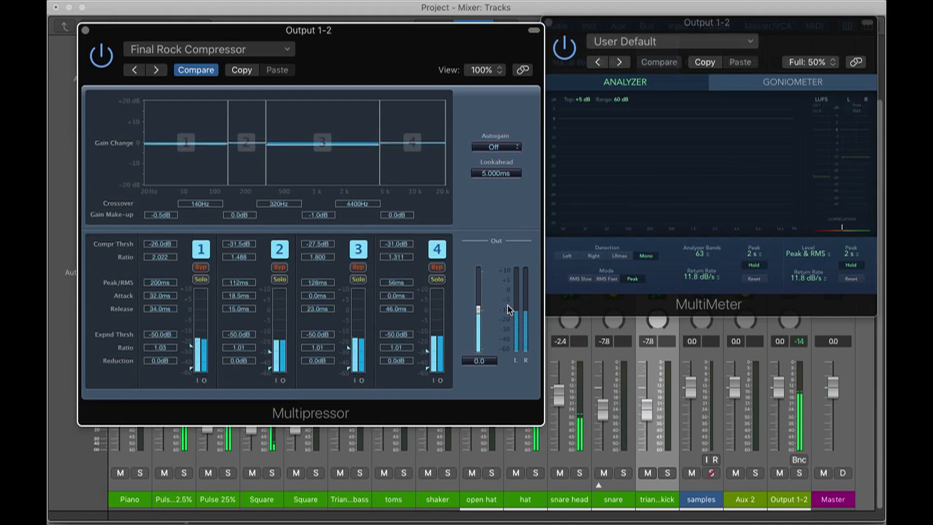
pyautogui.moveTo(479, 313); pyautogui.dragTo(477, 305)
pyautogui.doubleClick(479, 361)
pyautogui.write('3.2')
pyautogui.press('Return')
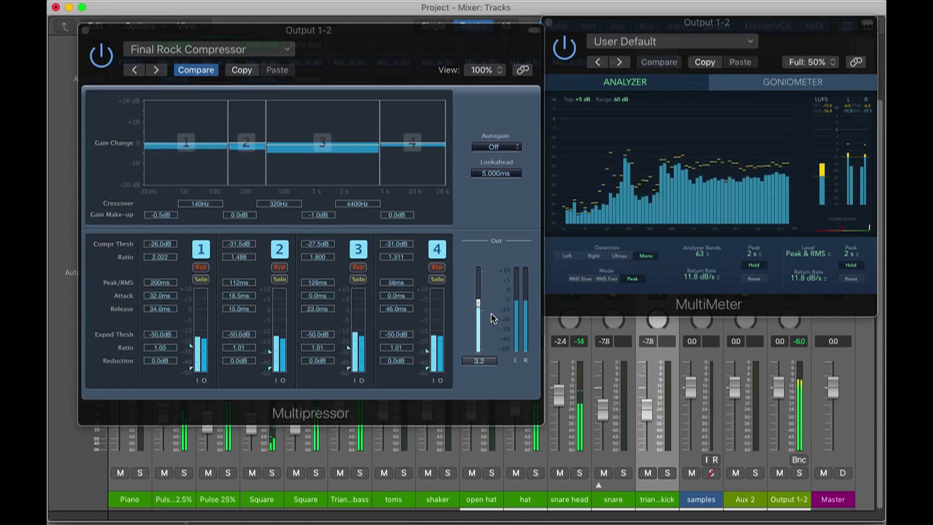
# Close the Multipressor, move the MultiMeter aside, and turn on and open Output 1-2's Adaptive Limiter
pyautogui.click(85, 30)
pyautogui.moveTo(578, 51); pyautogui.dragTo(239, 87)
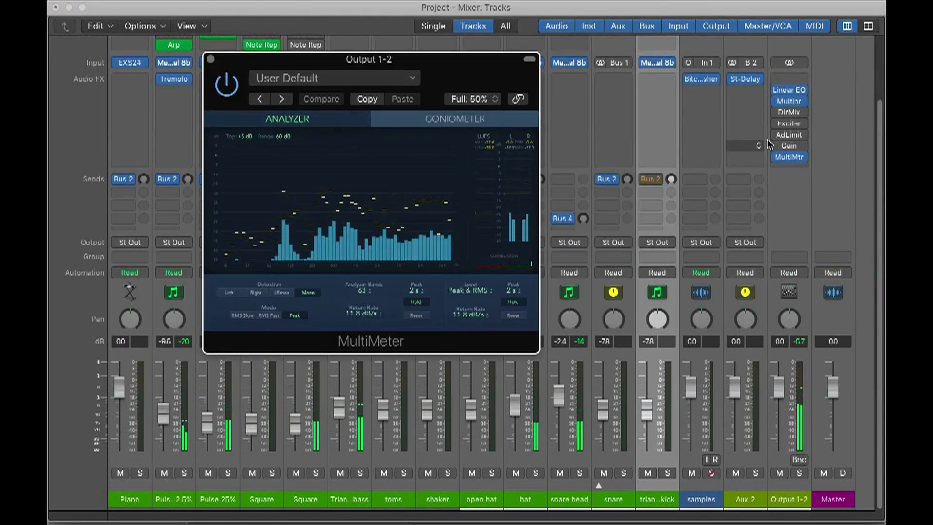
pyautogui.click(801, 138)
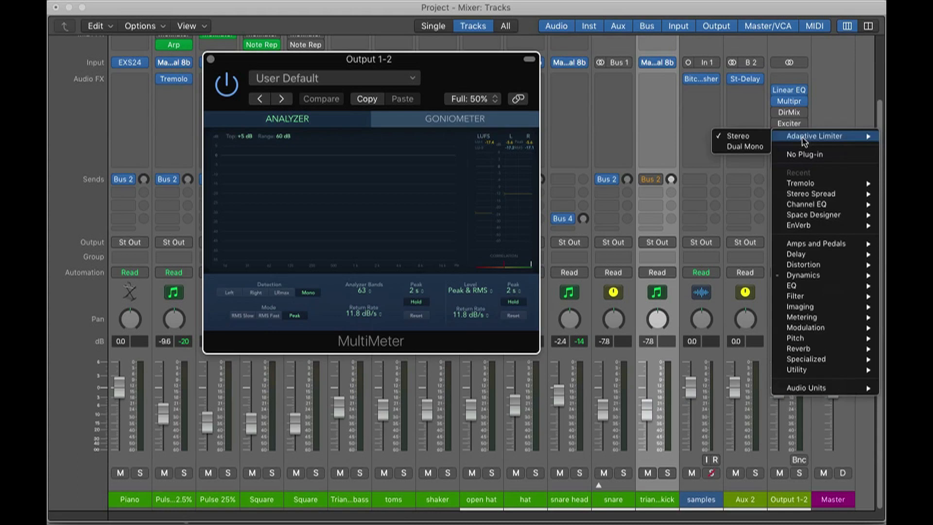
pyautogui.click(829, 118)
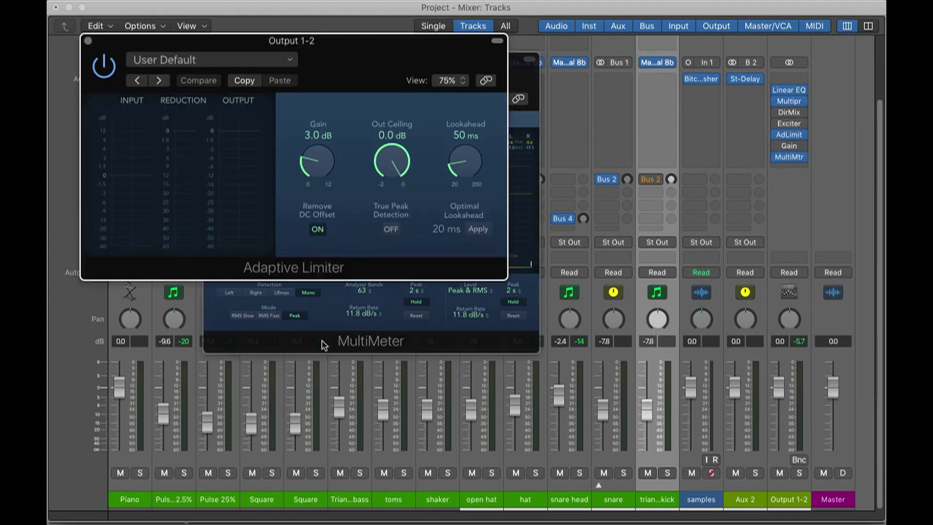
# During playback, set the Adaptive Limiter to 10.5 dB gain and a -0.1 dB out ceiling, and apply the 20 ms optimal lookahead
pyautogui.click(312, 168)
pyautogui.press('space')
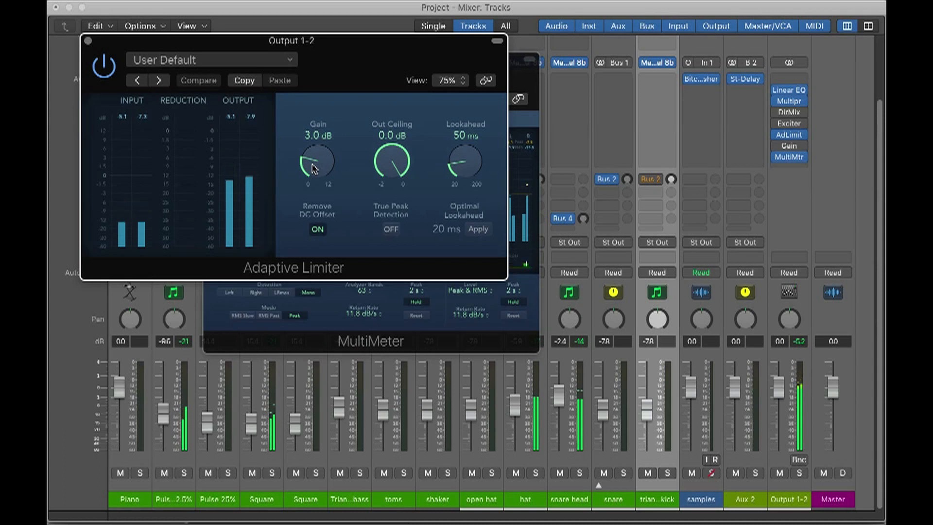
pyautogui.moveTo(314, 169); pyautogui.dragTo(318, 65)
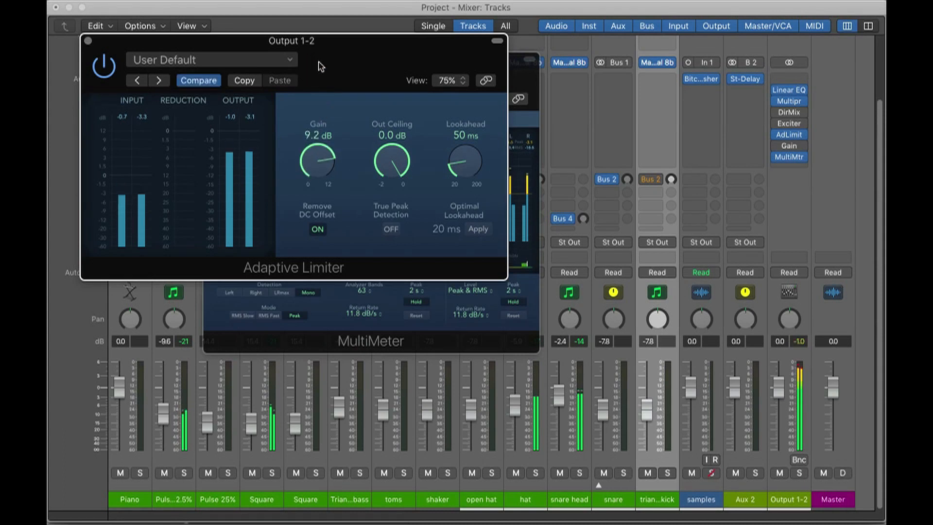
pyautogui.moveTo(330, 171); pyautogui.dragTo(321, 159)
pyautogui.moveTo(320, 154); pyautogui.dragTo(320, 152)
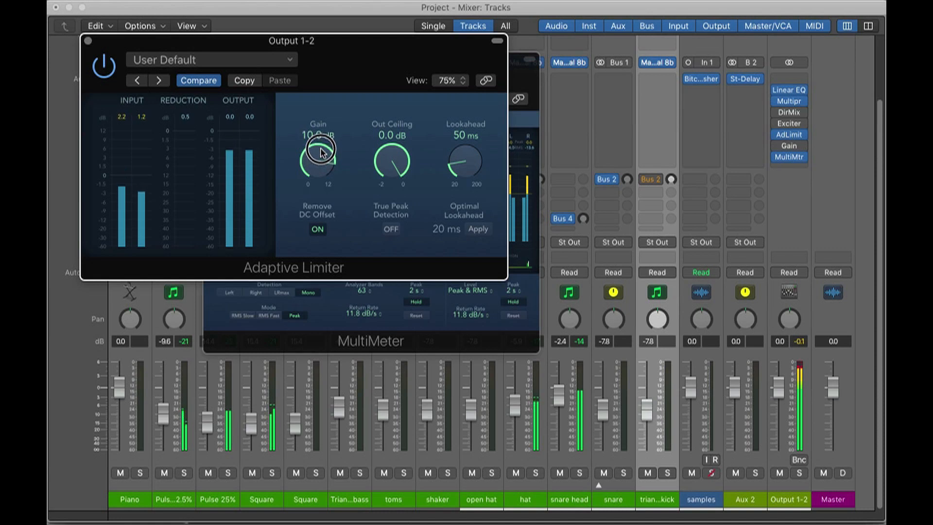
pyautogui.click(477, 228)
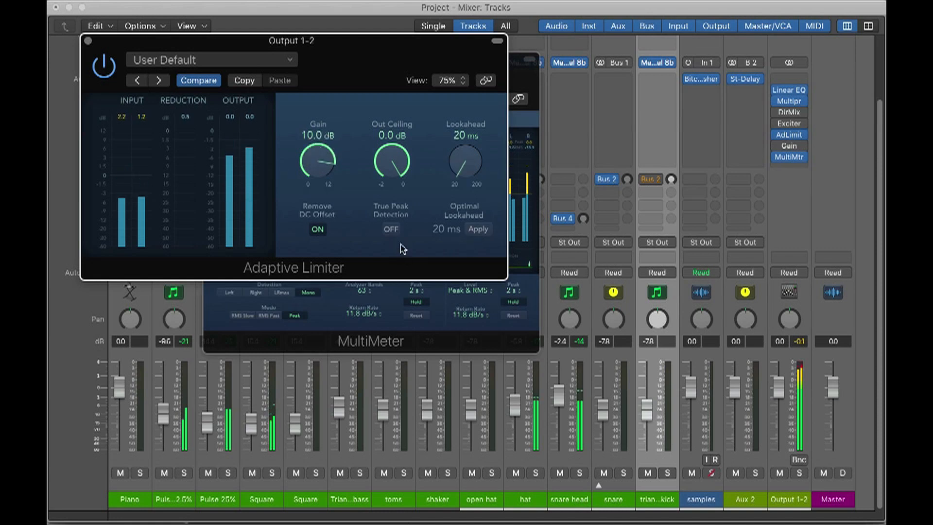
pyautogui.moveTo(385, 169); pyautogui.dragTo(384, 172)
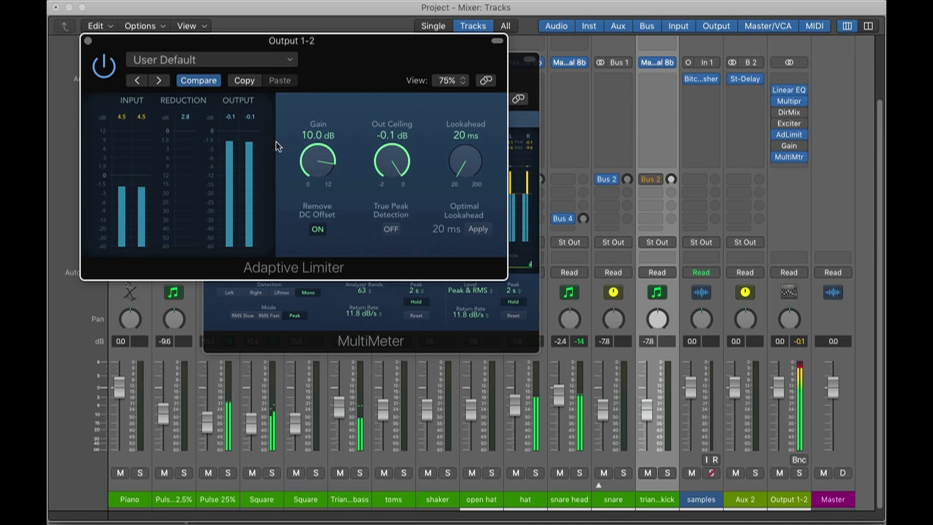
pyautogui.moveTo(307, 155)
pyautogui.mouseDown()
pyautogui.moveTo(322, 145)
pyautogui.moveTo(325, 153)
pyautogui.mouseUp()
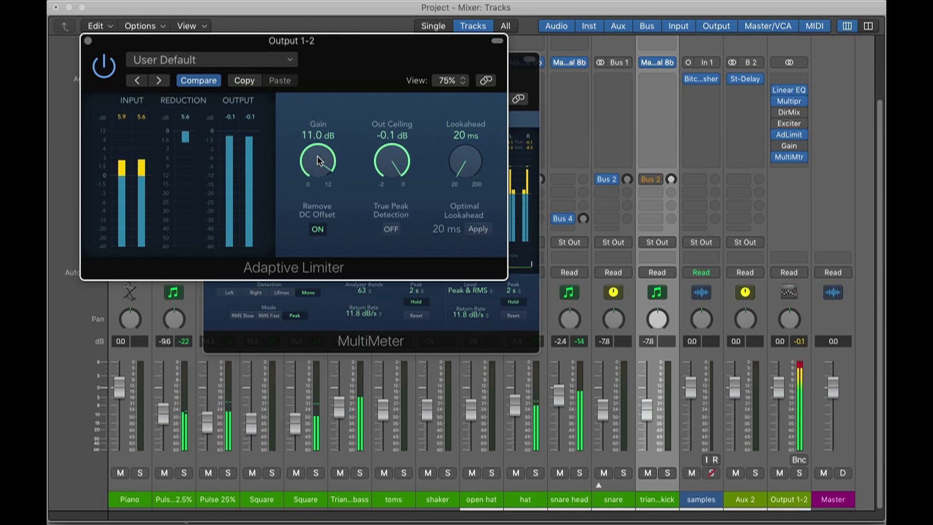
pyautogui.moveTo(318, 160); pyautogui.dragTo(317, 167)
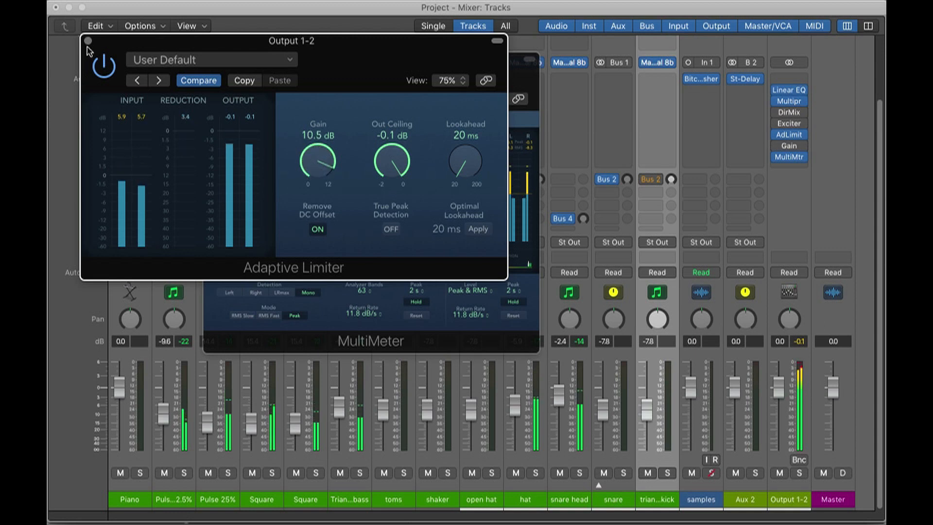
# Close the Adaptive Limiter and MultiMeter windows, and reopen Output 1-2's MultiMeter
pyautogui.press('super+w')
pyautogui.press('super+w')
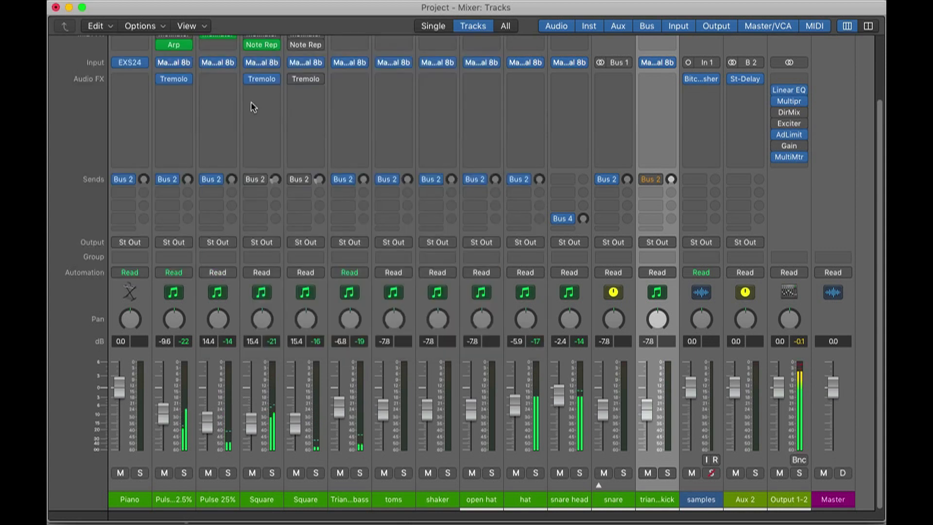
pyautogui.click(788, 159)
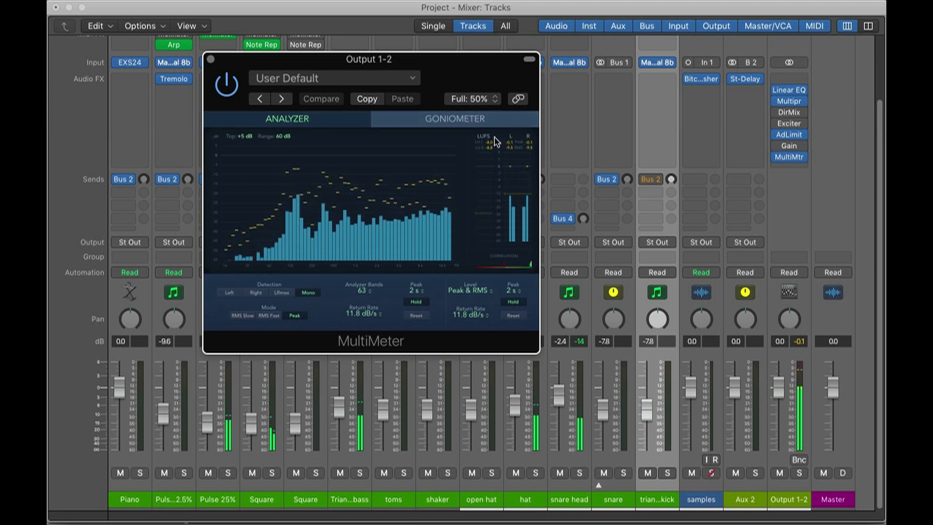
# Bypass Output 1-2's Linear EQ, Multipressor and Adaptive Limiter, and play the song to check the unmastered sound on the MultiMeter
pyautogui.click(777, 93)
pyautogui.click(777, 103)
pyautogui.click(778, 136)
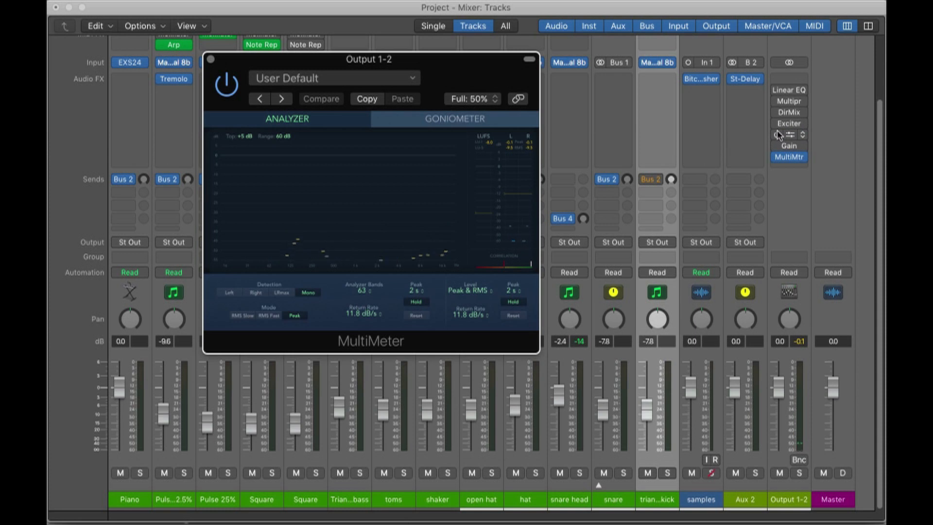
pyautogui.press('space')
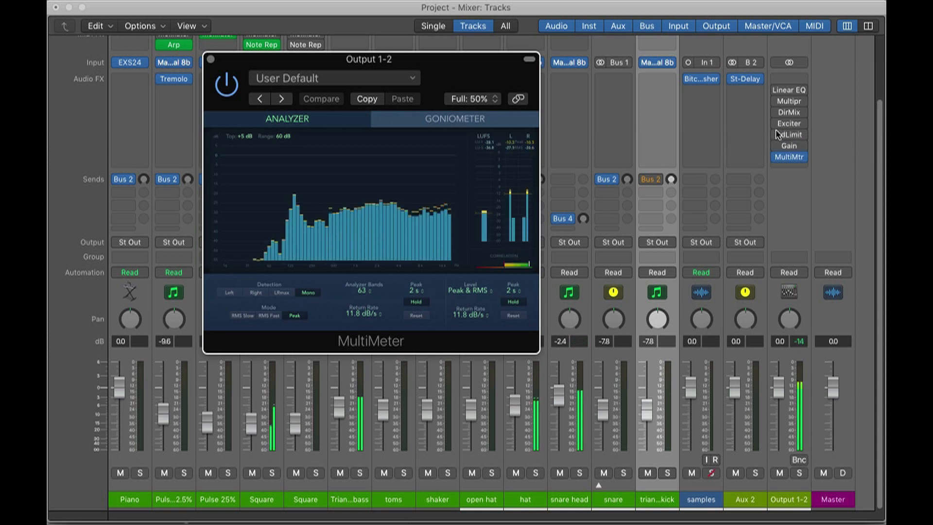
pyautogui.moveTo(776, 93)
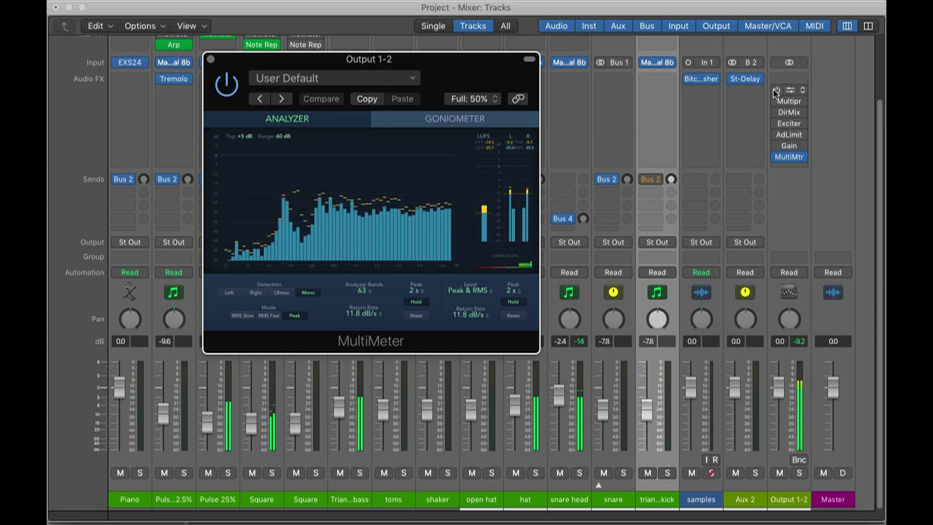
pyautogui.moveTo(776, 136)
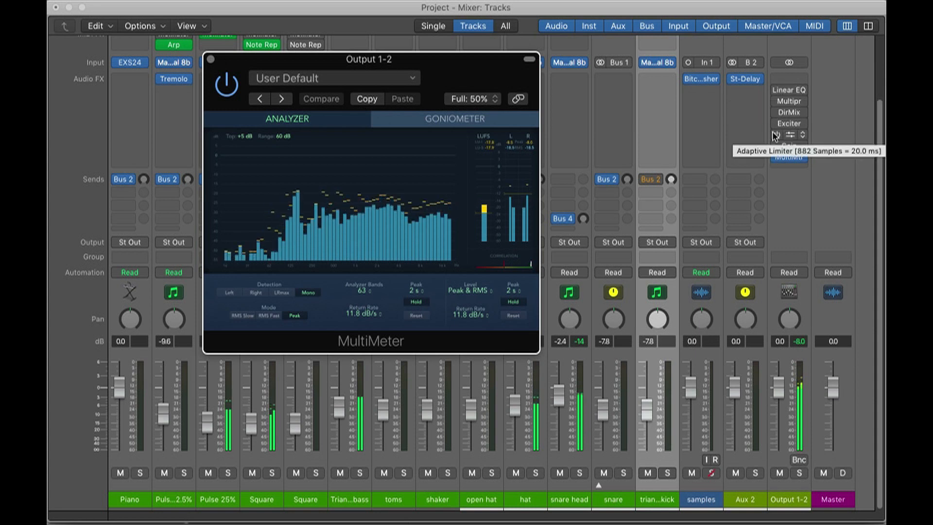
# Turn Output 1-2's Adaptive Limiter, Multipressor and Linear EQ back on during playback, and replay the song to compare the mastered sound
pyautogui.click(775, 136)
pyautogui.click(776, 101)
pyautogui.click(775, 91)
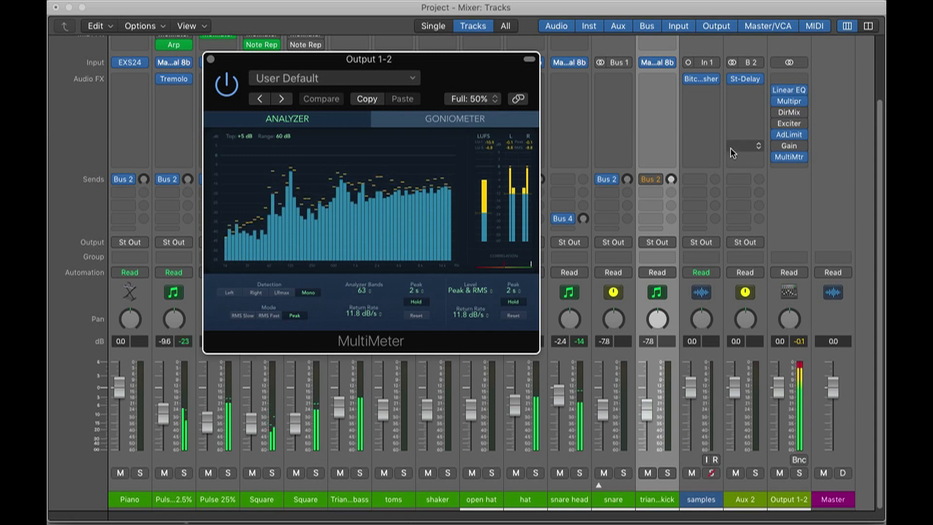
pyautogui.moveTo(777, 92)
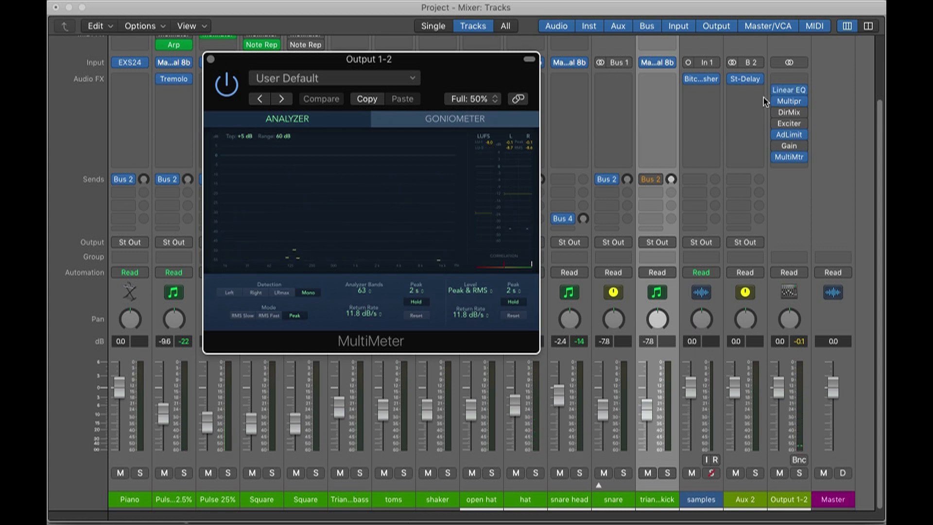
pyautogui.press('space')
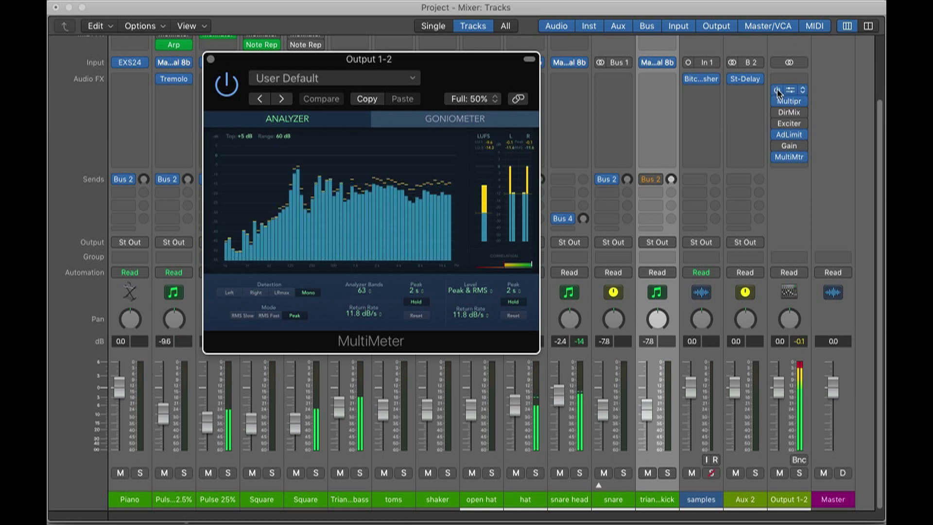